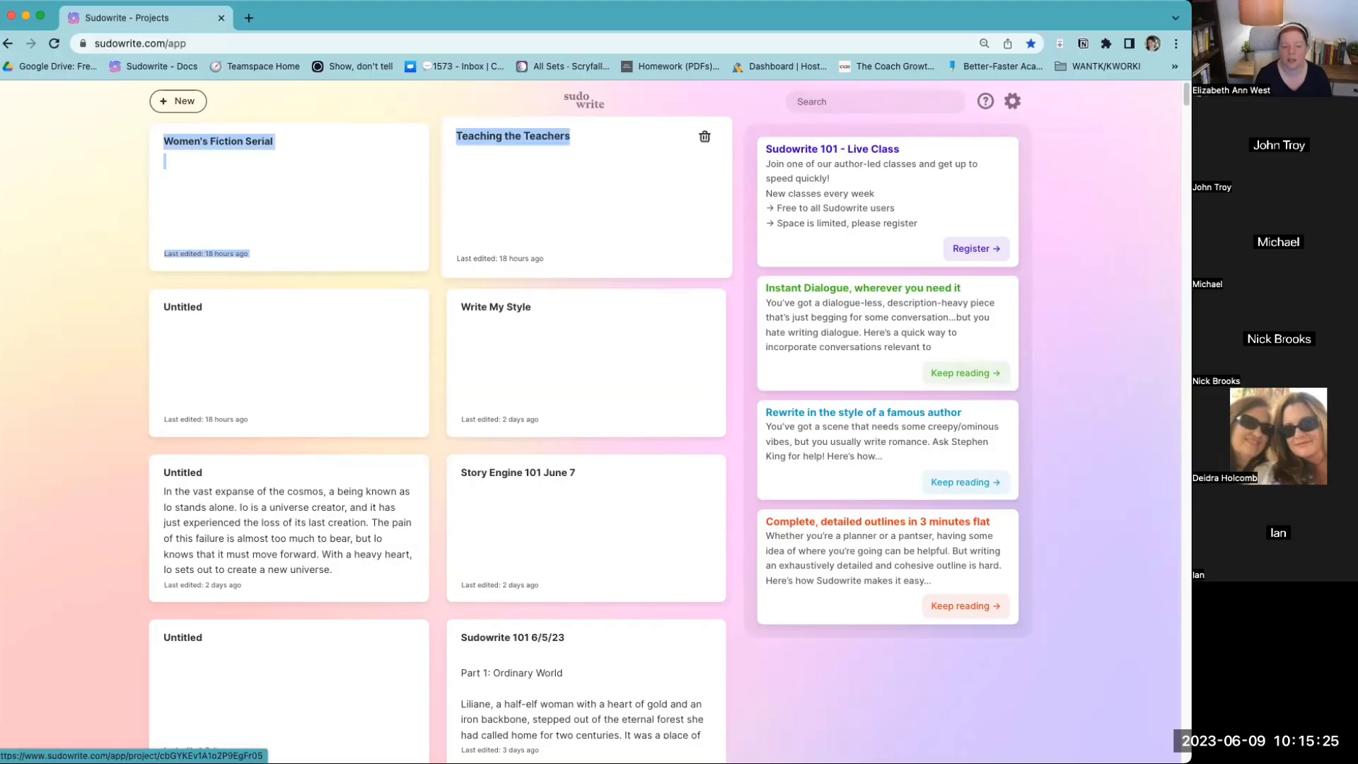
# Step: Create a new blank project from the projects page
pyautogui.click(120, 155)
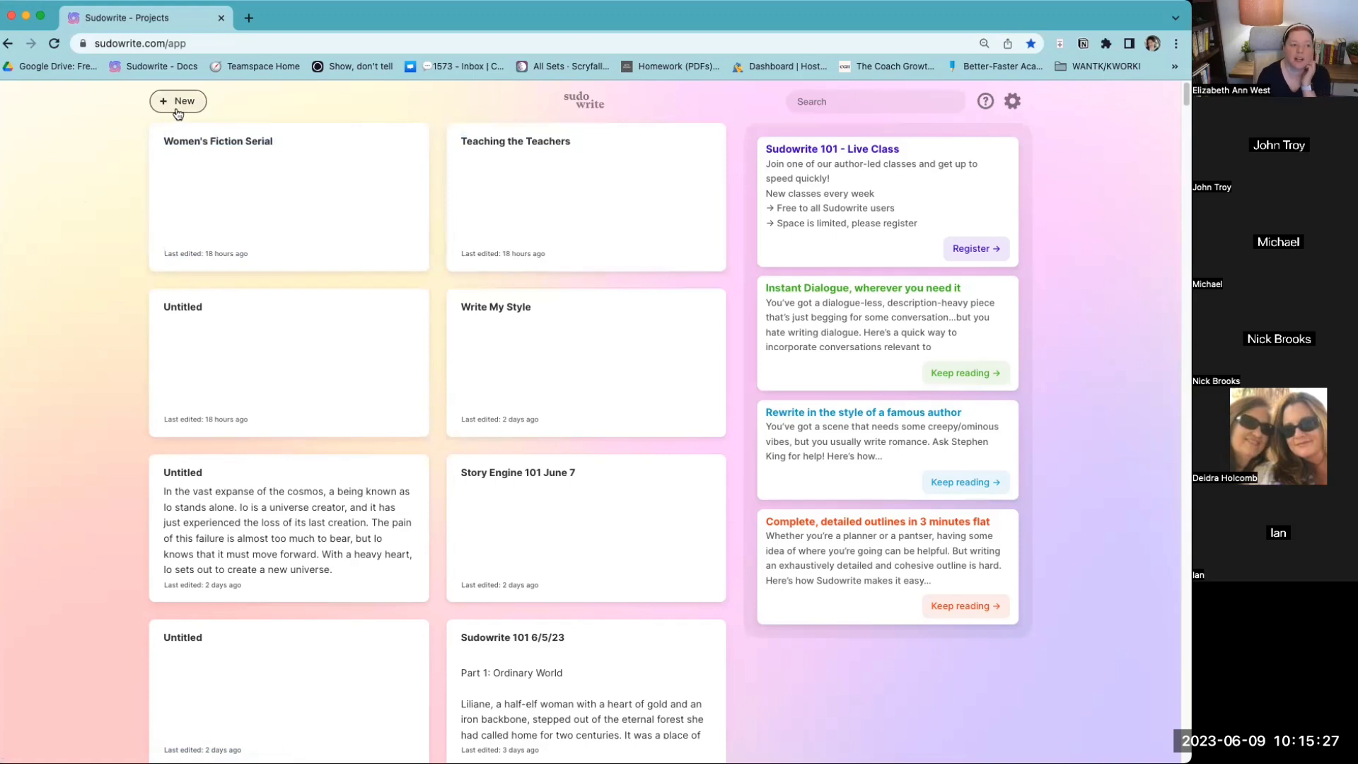
pyautogui.click(180, 102)
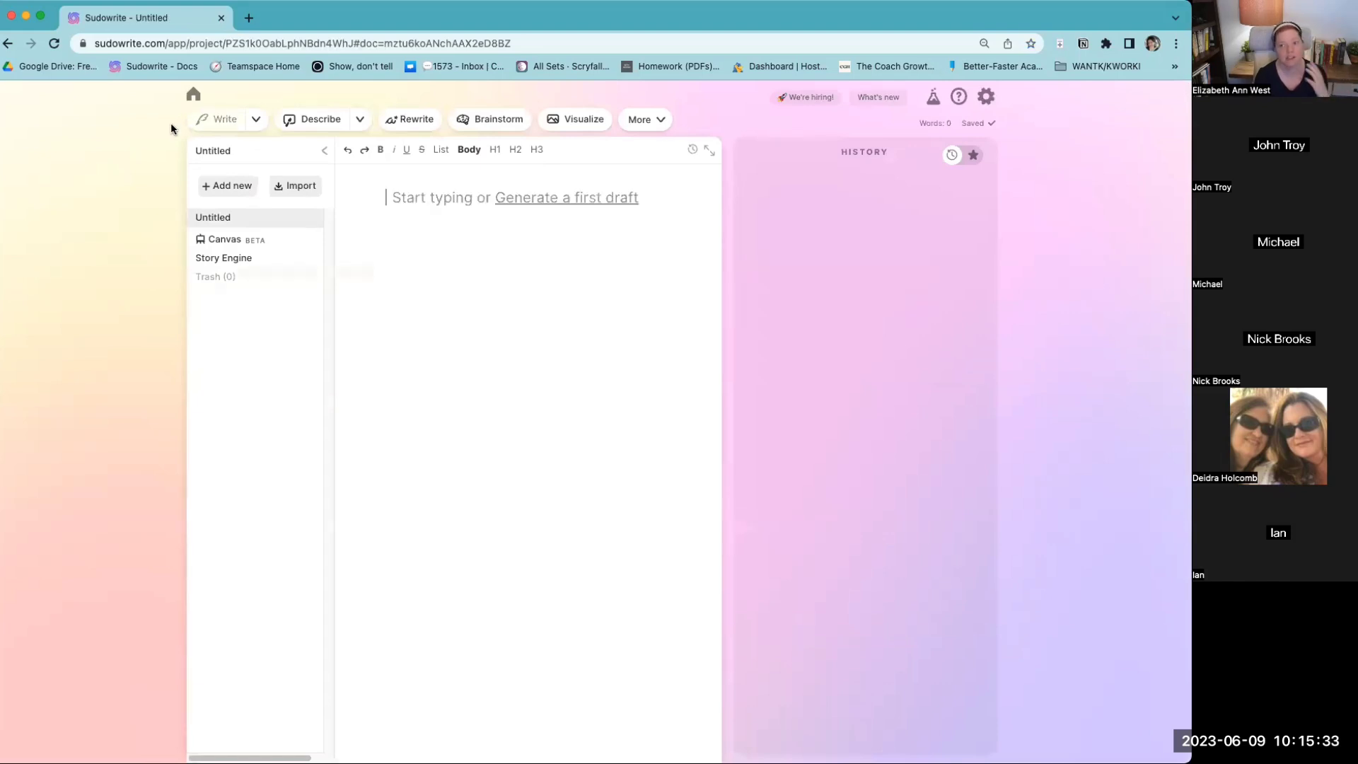
pyautogui.press('super+equal')
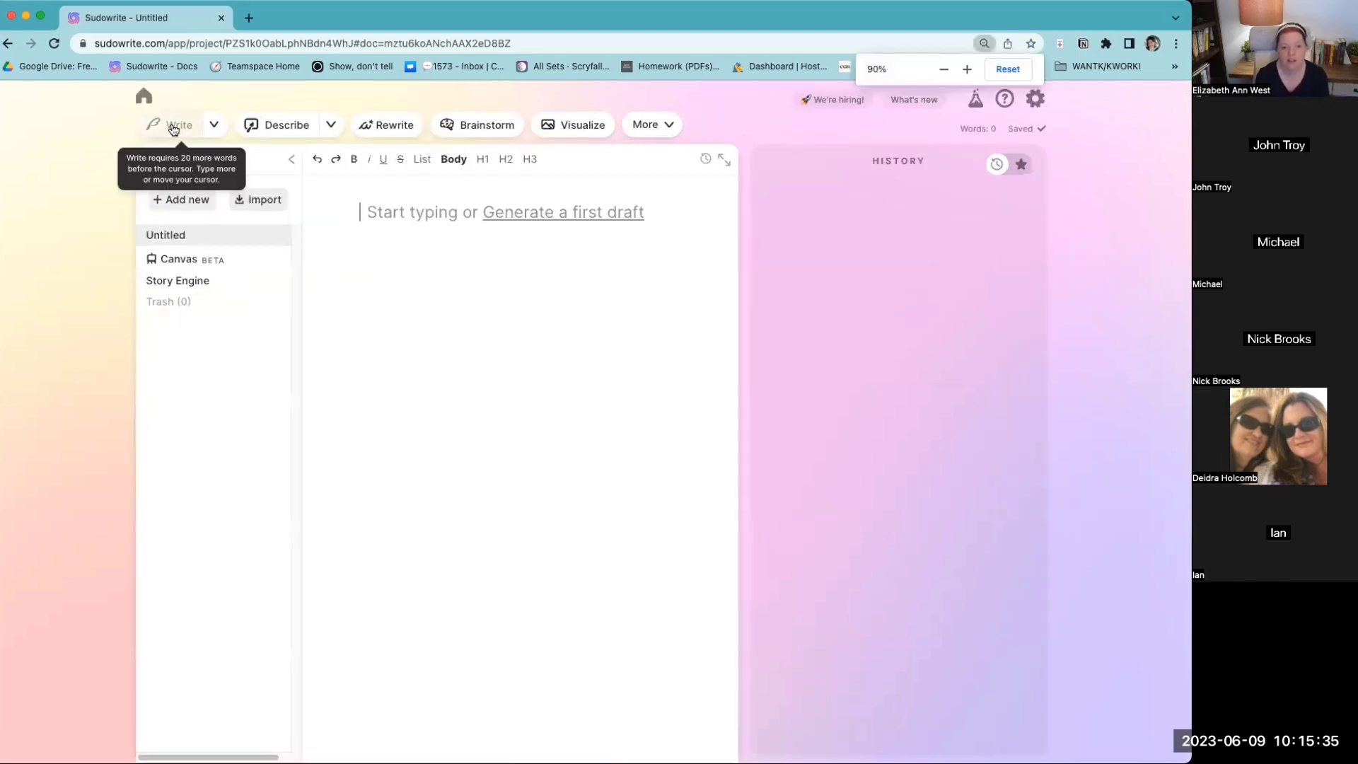
pyautogui.press('super+equal')
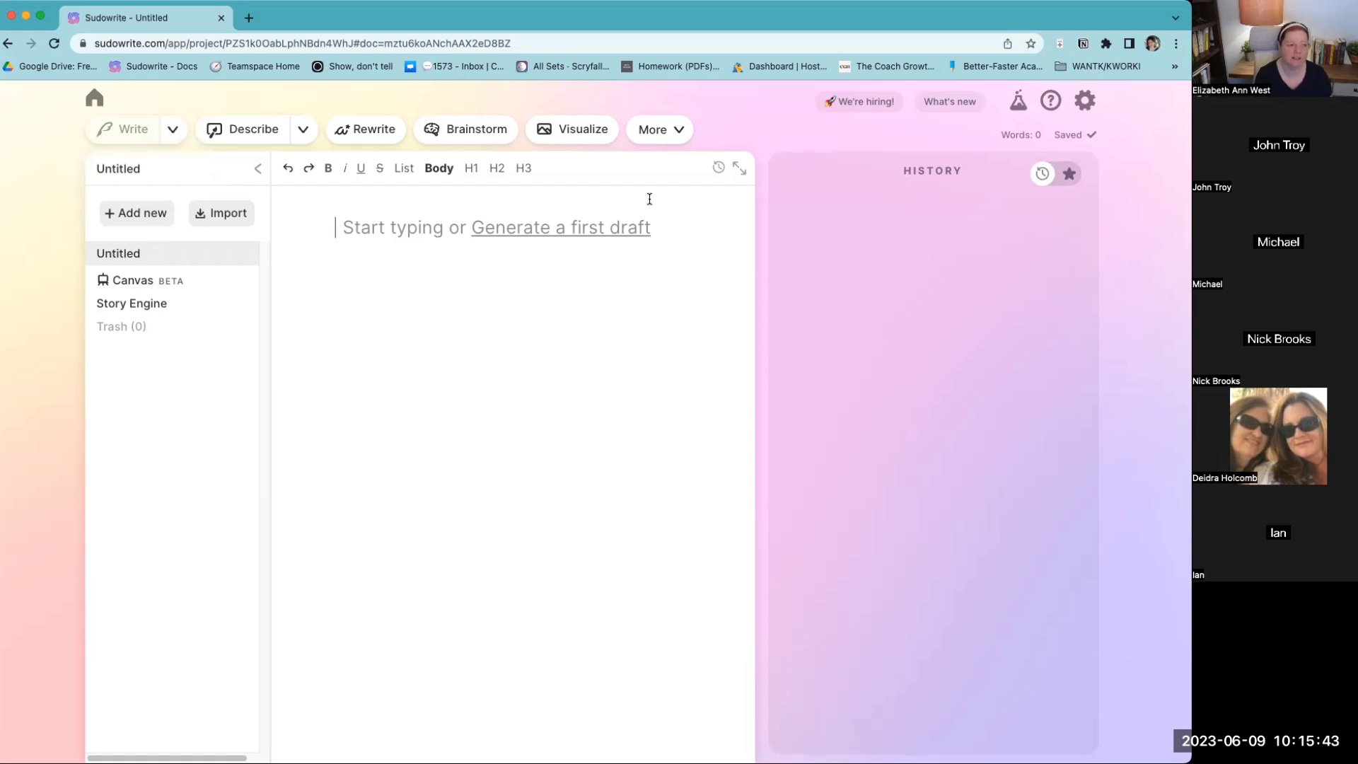
# Step: Rename the new project "Story Engine June 9"
pyautogui.doubleClick(169, 160)
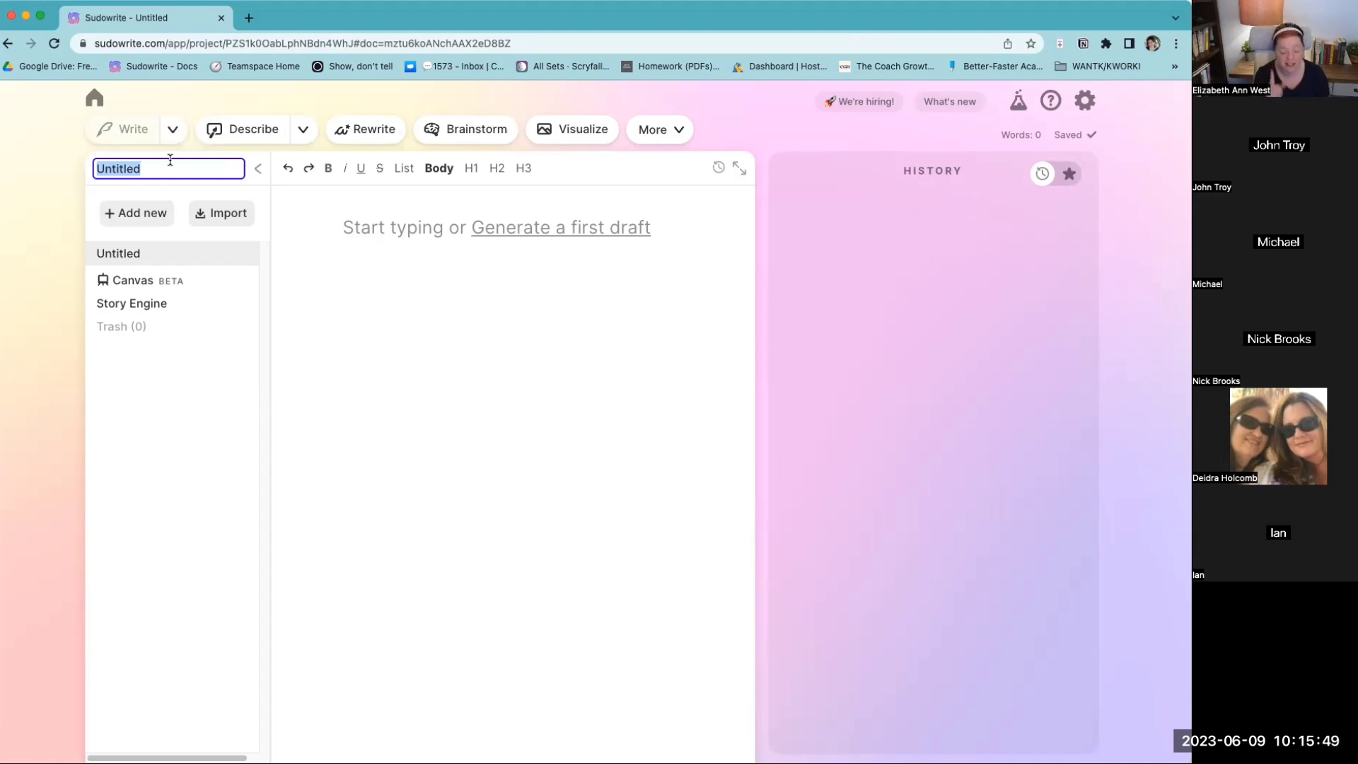
pyautogui.write('Story En')
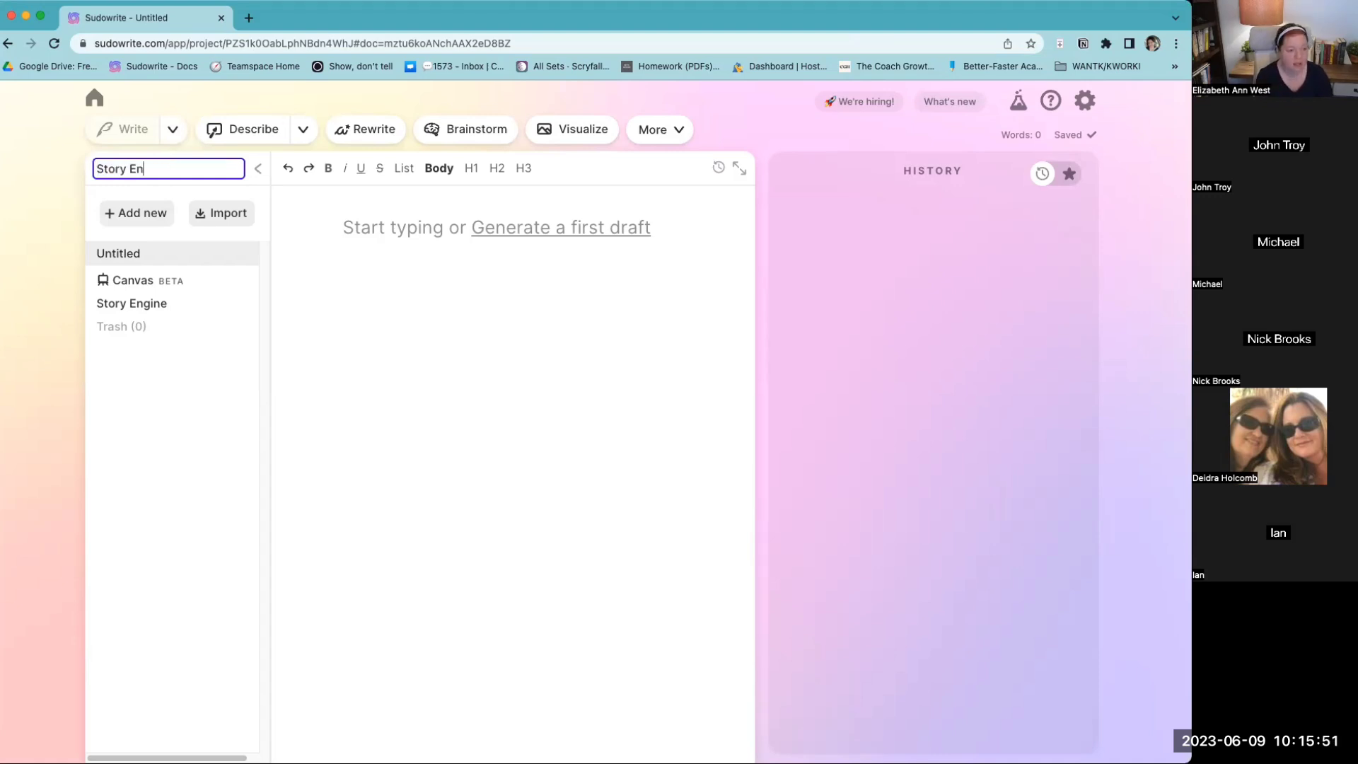
pyautogui.write('gine ')
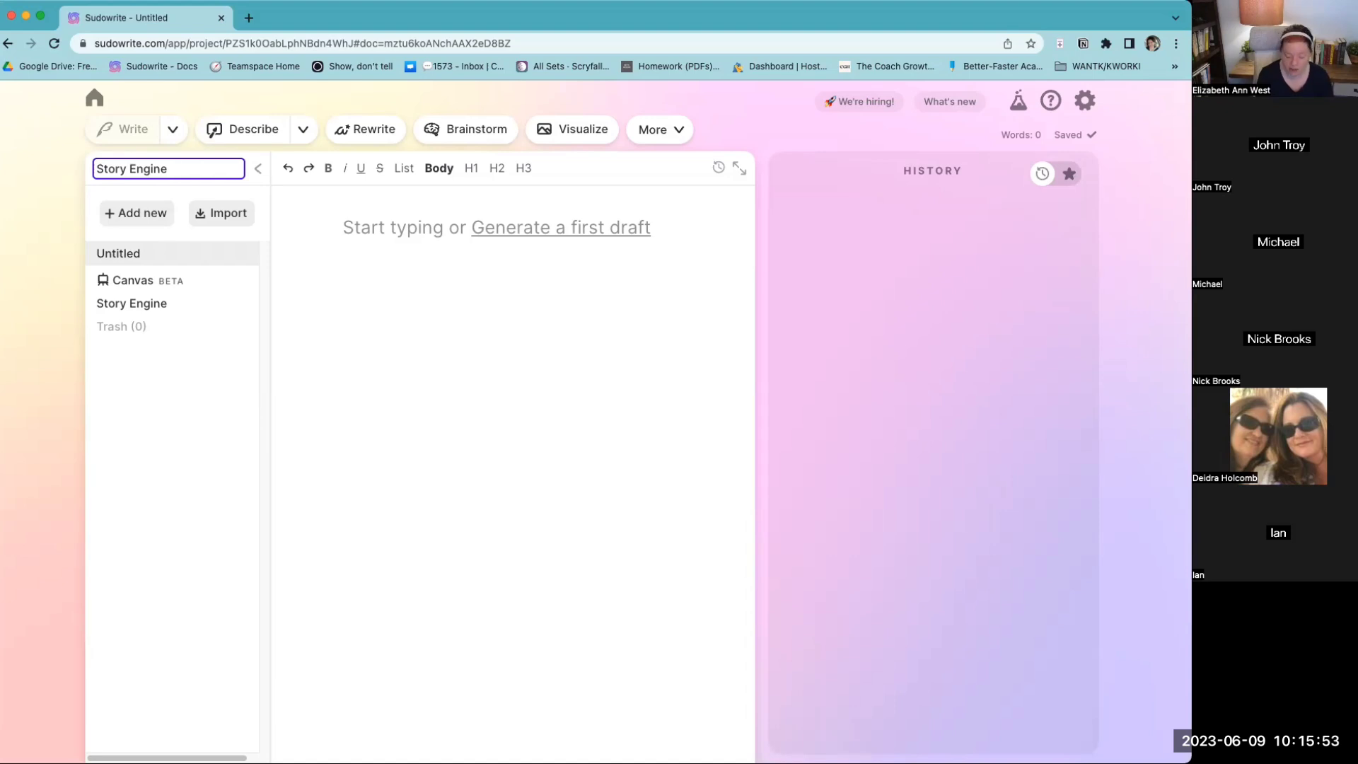
pyautogui.write('June 9')
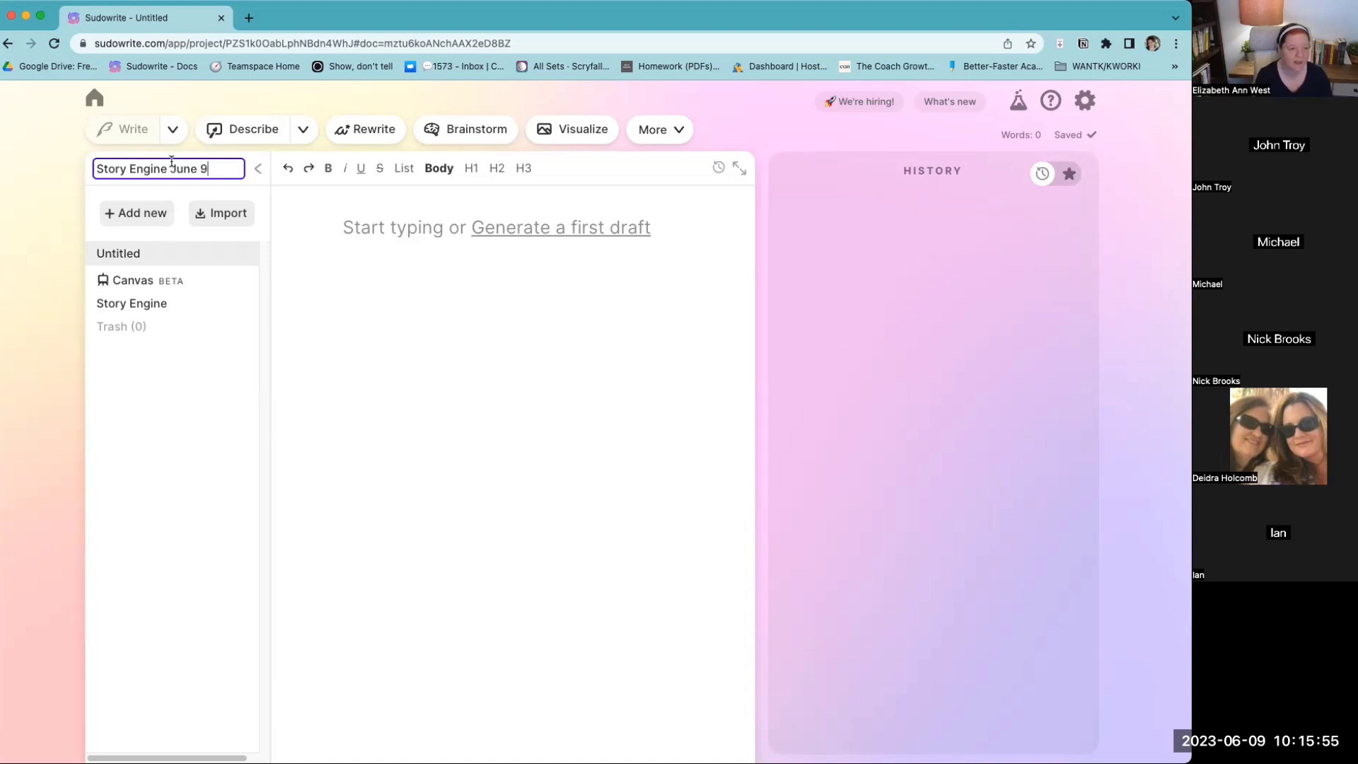
# Step: Open the project's Story Engine and begin the Outline with the heading line "Act 1 - Panther:"
pyautogui.click(154, 305)
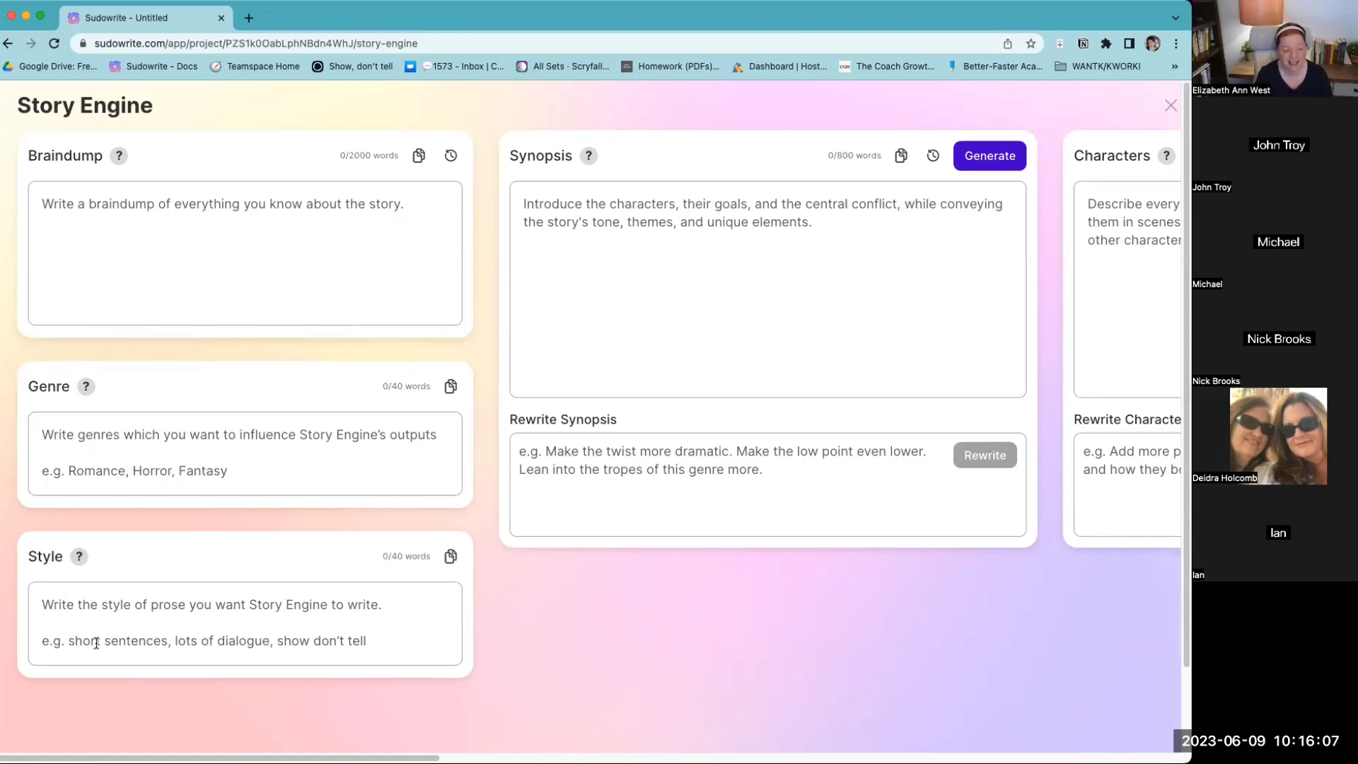
pyautogui.moveTo(158, 753); pyautogui.dragTo(752, 753)
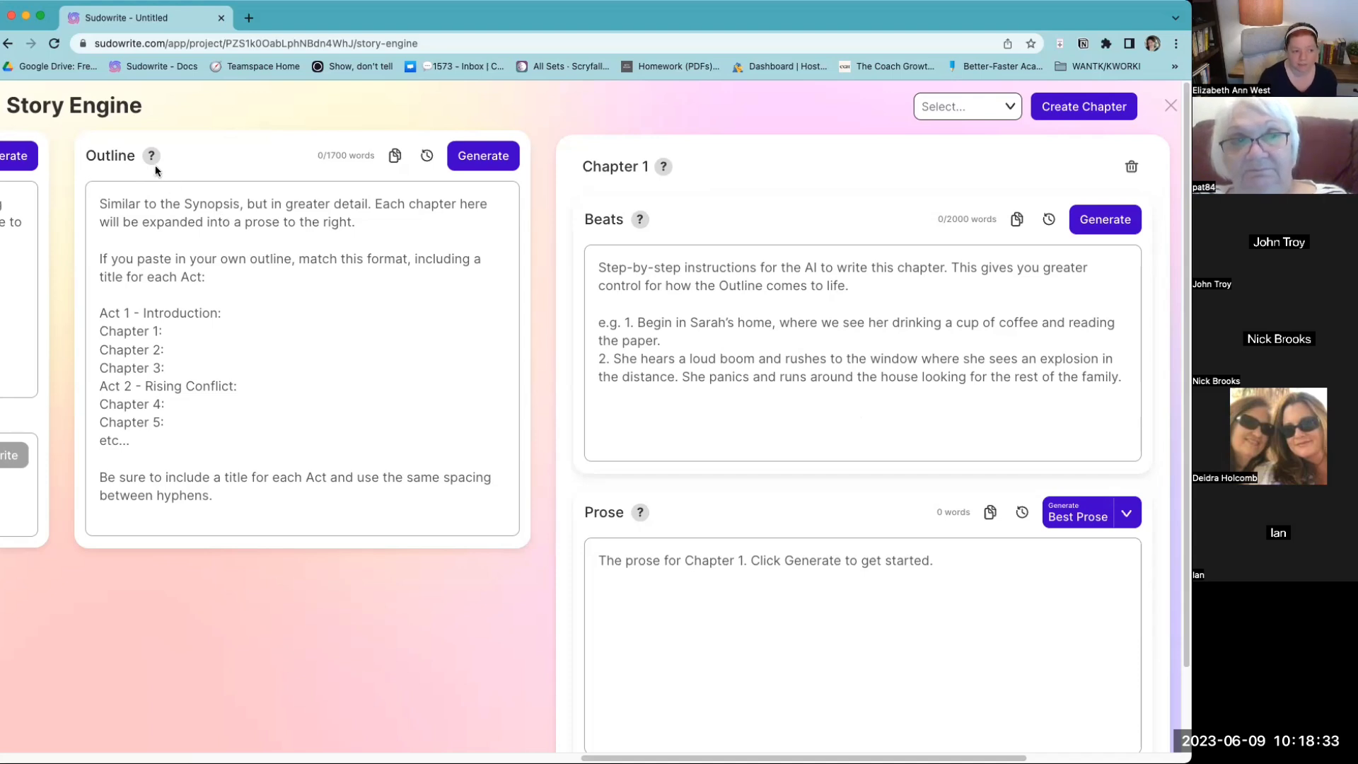
pyautogui.moveTo(154, 159)
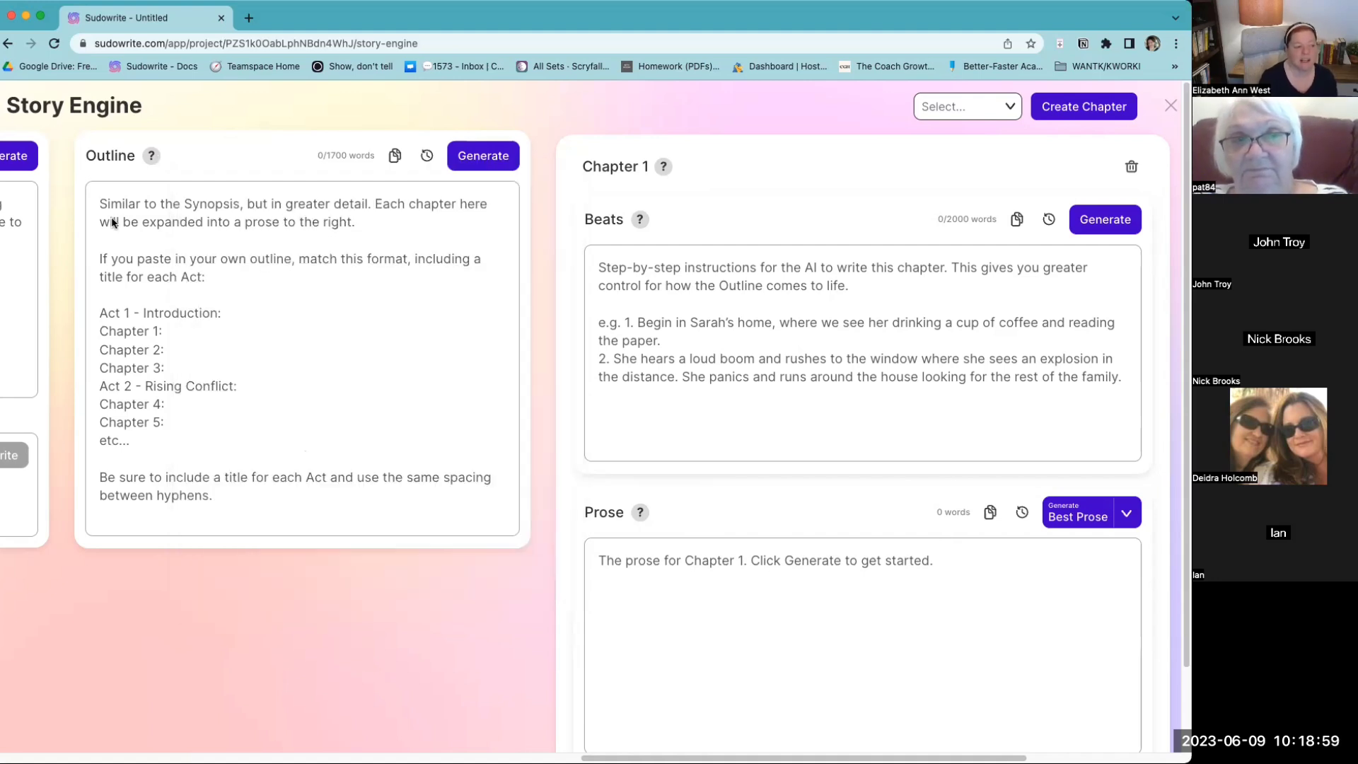
pyautogui.click(156, 247)
pyautogui.write('Act 1')
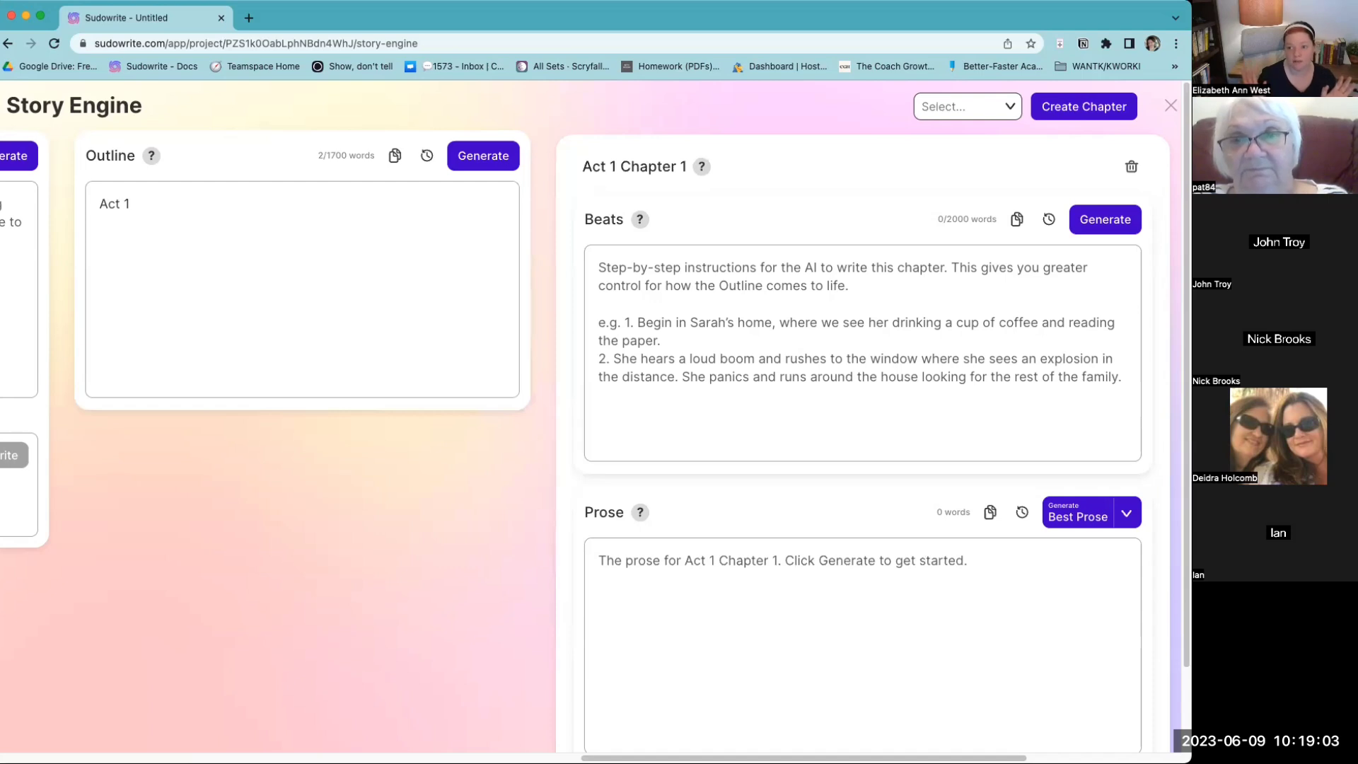
pyautogui.write(' -')
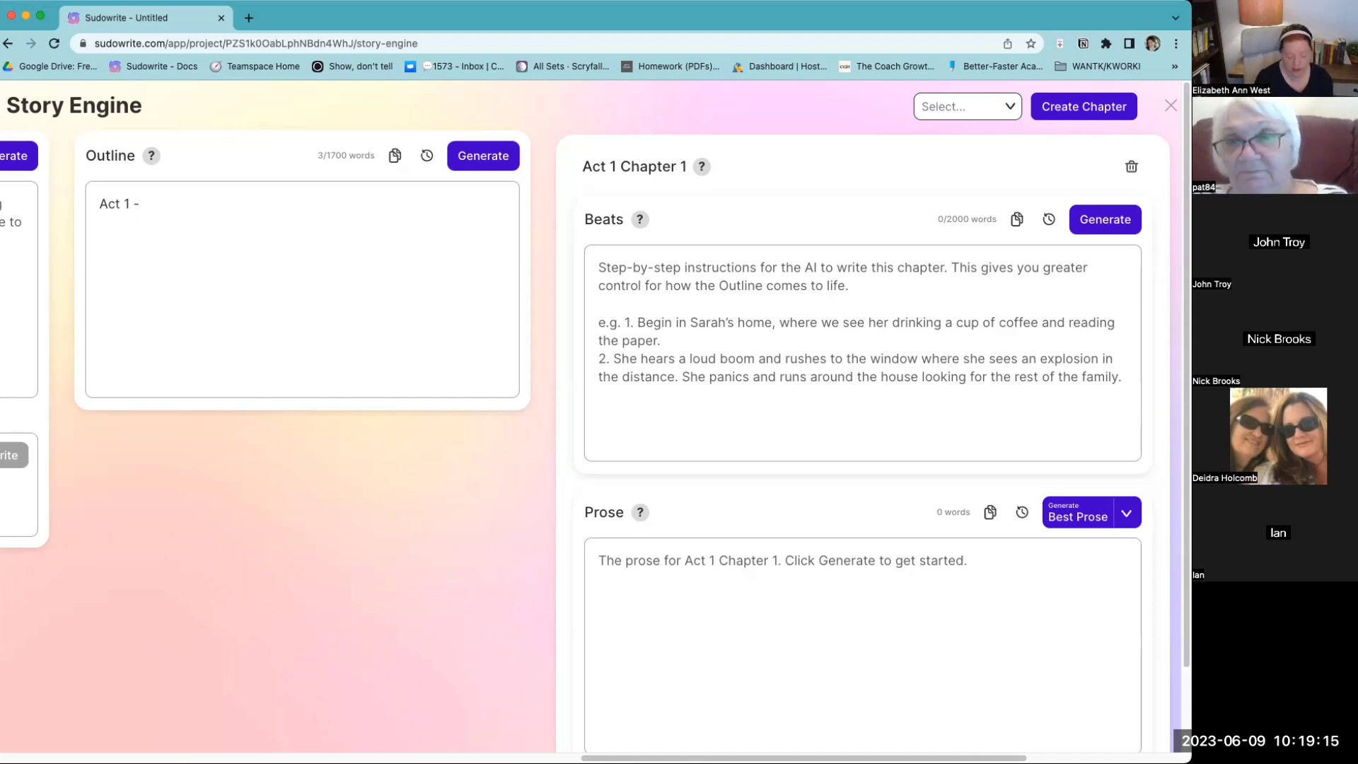
pyautogui.write('Panther')
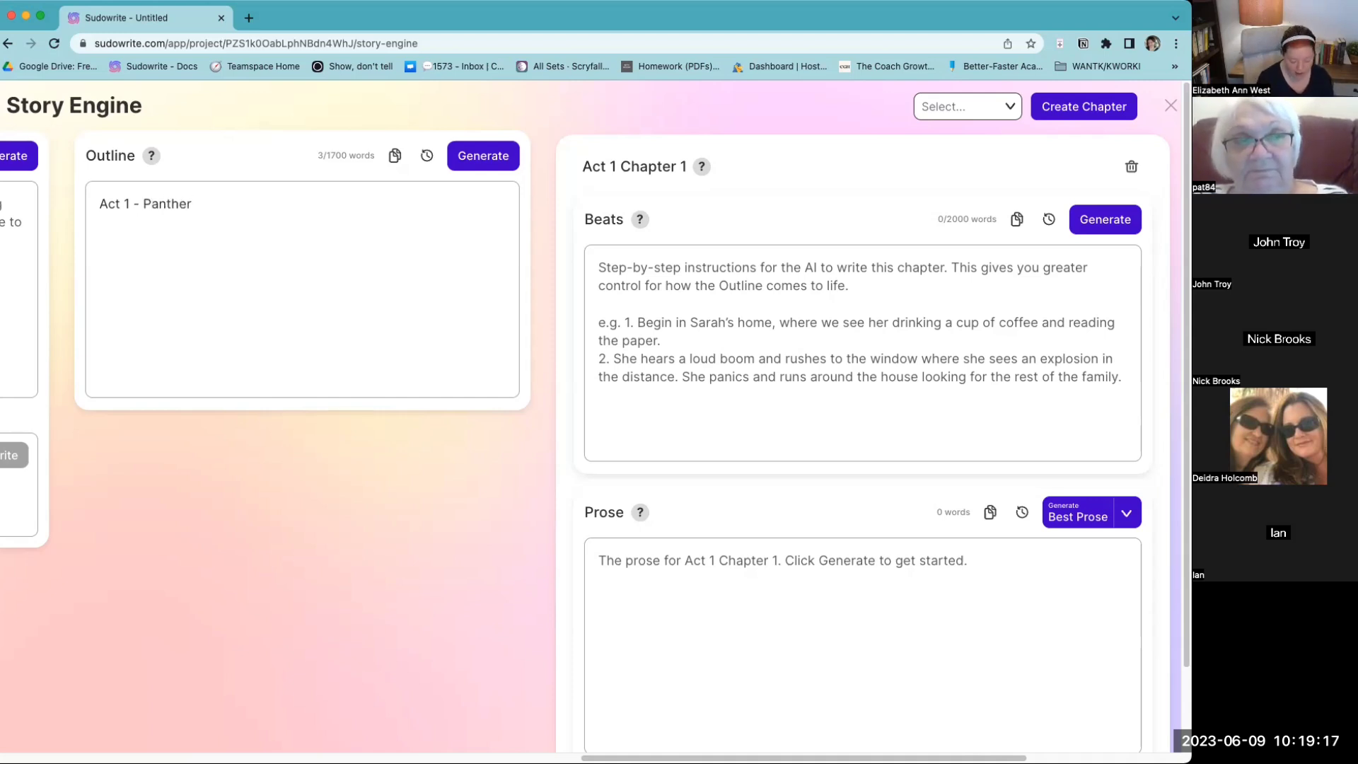
pyautogui.write(':')
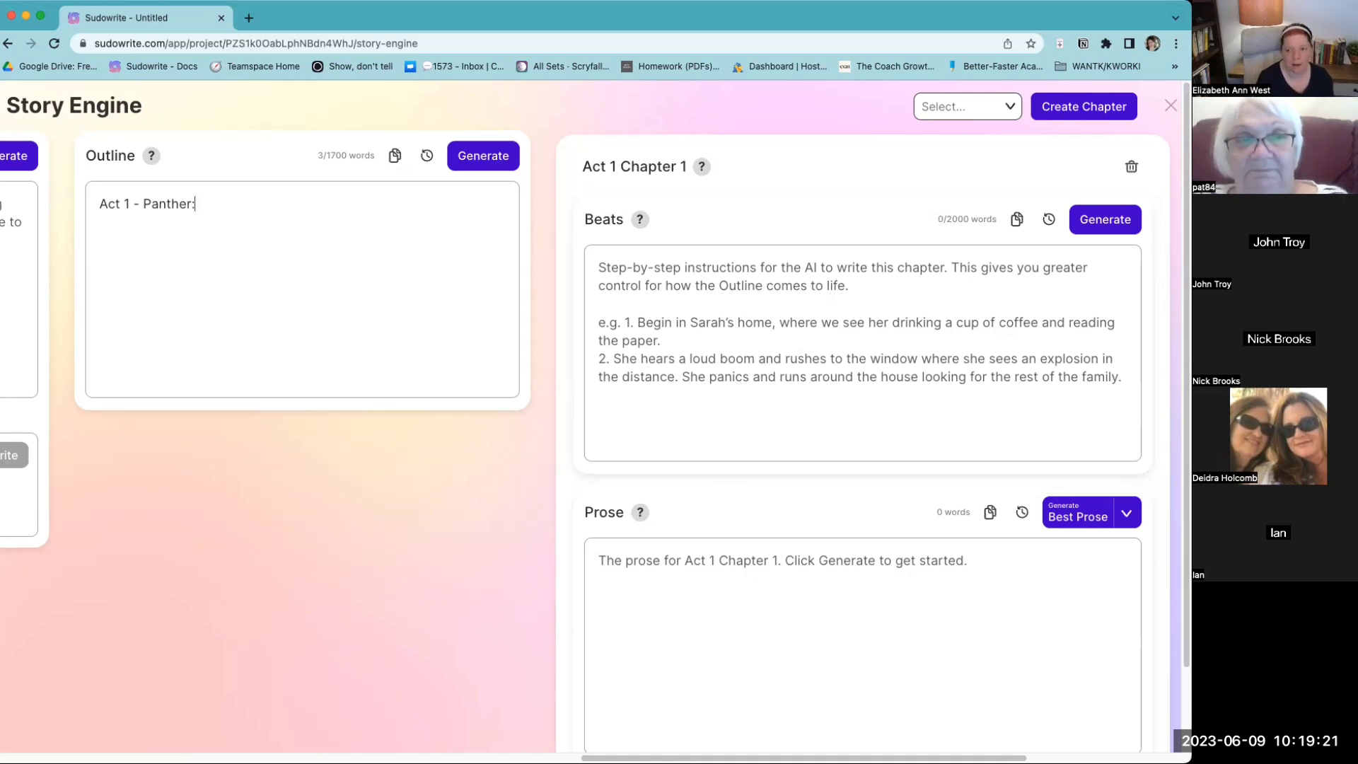
pyautogui.press('Return')
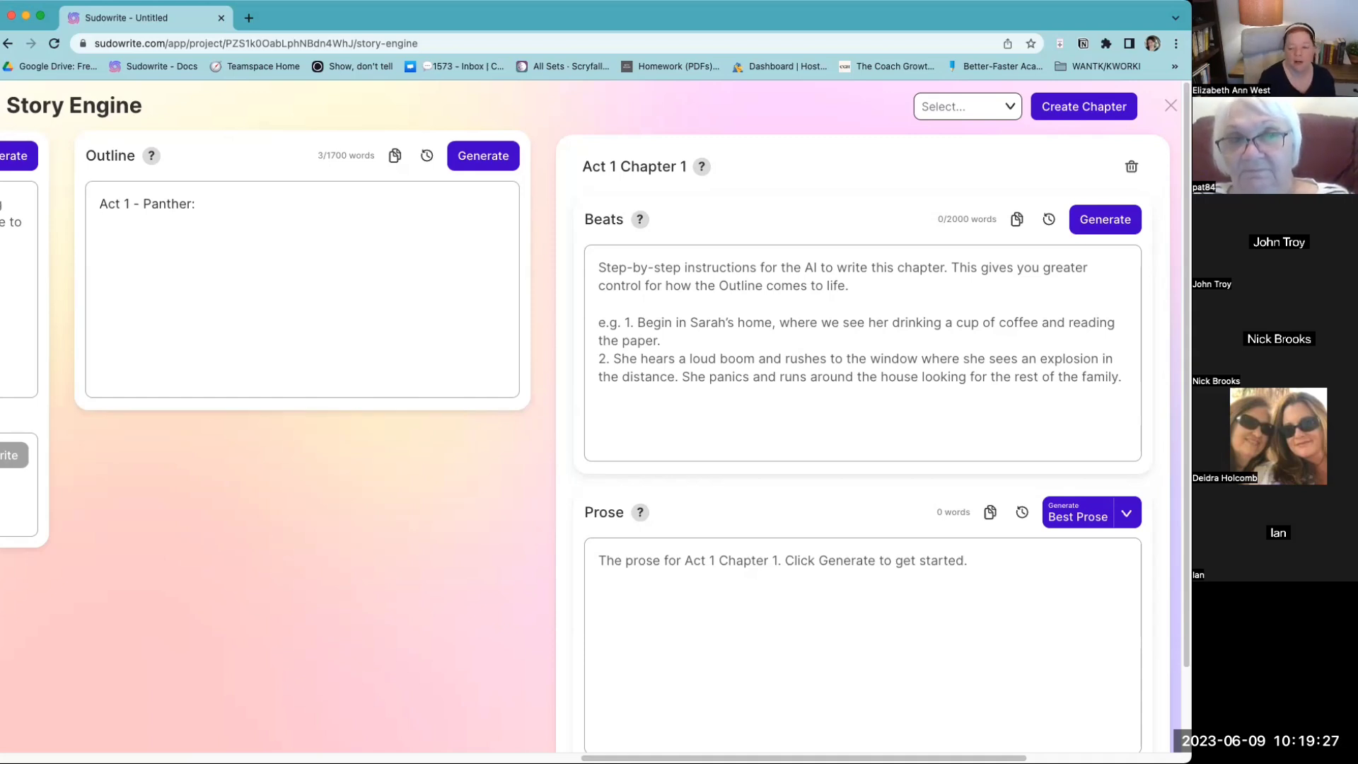
# Step: Add a "Chapter 1:" line beneath the act heading in the Outline and try to generate that chapter's beats
pyautogui.write('Chate')
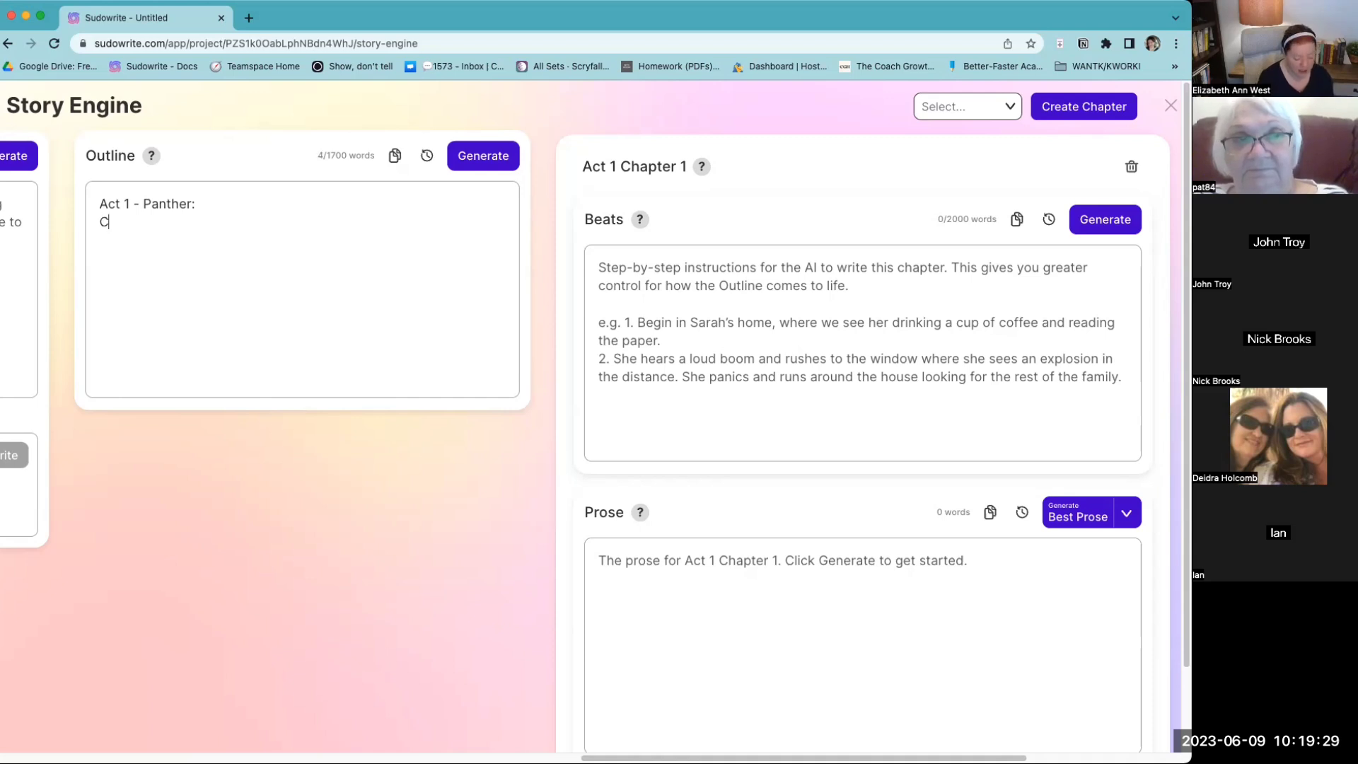
pyautogui.press('BackSpace')
pyautogui.press('BackSpace')
pyautogui.write('pter 1:')
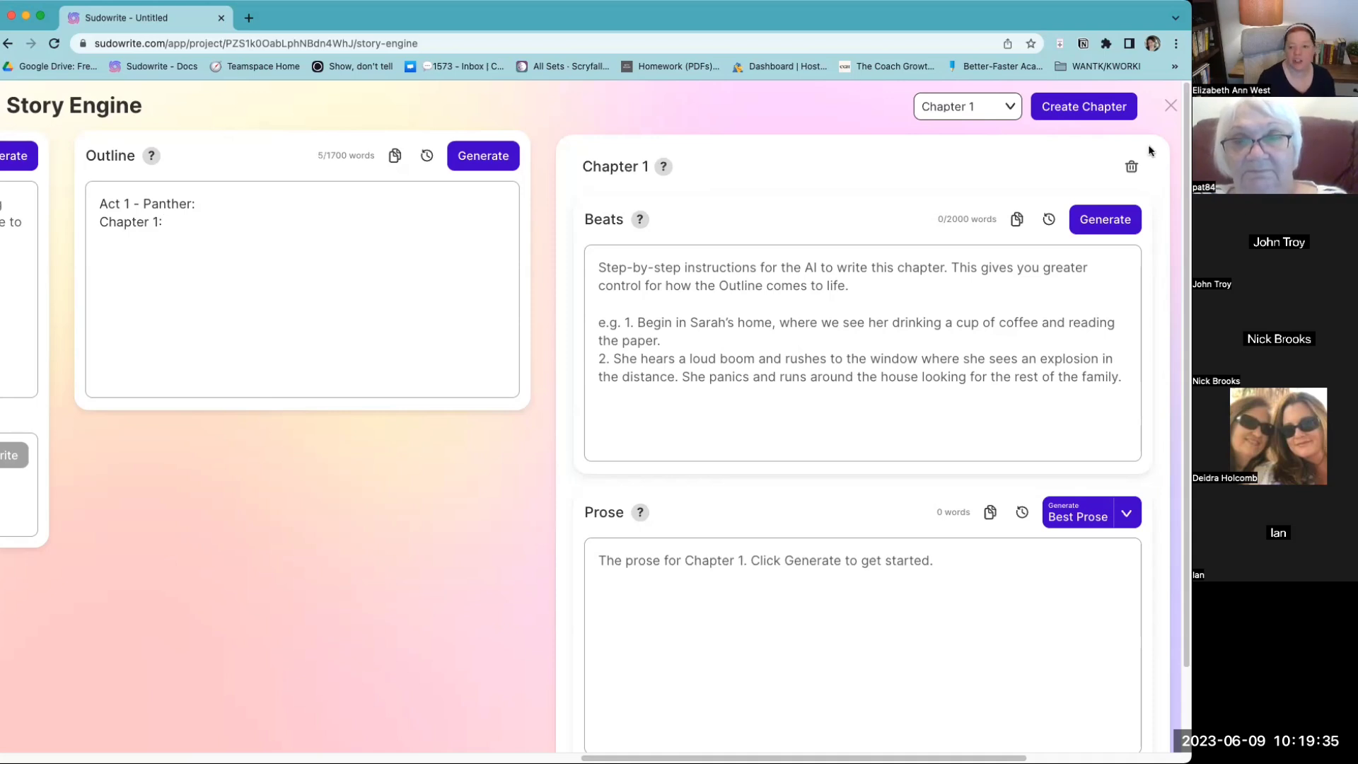
pyautogui.click(1086, 216)
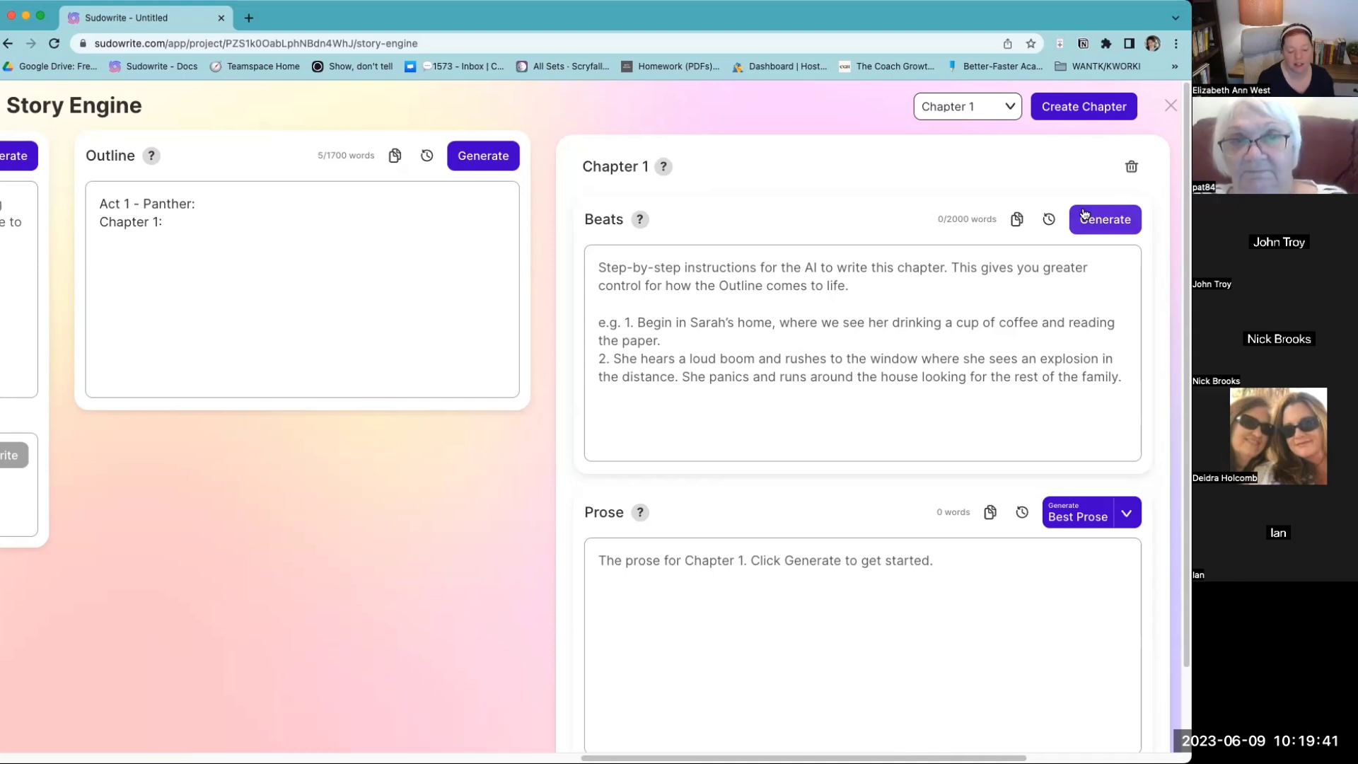
pyautogui.click(1084, 213)
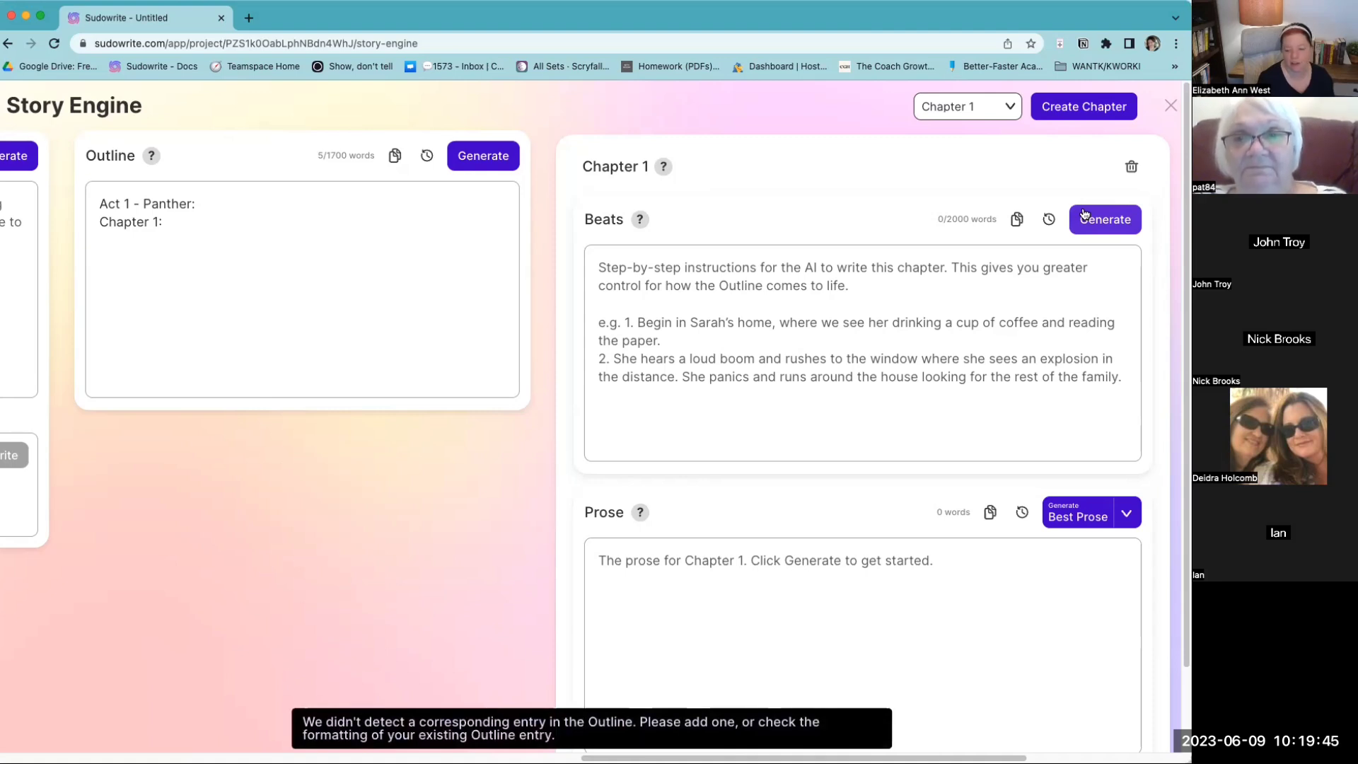
# Step: Complete the Outline's Chapter 1 entry with "Terry found the panther cub behind a restaurant." and generate the chapter's beats
pyautogui.click(187, 225)
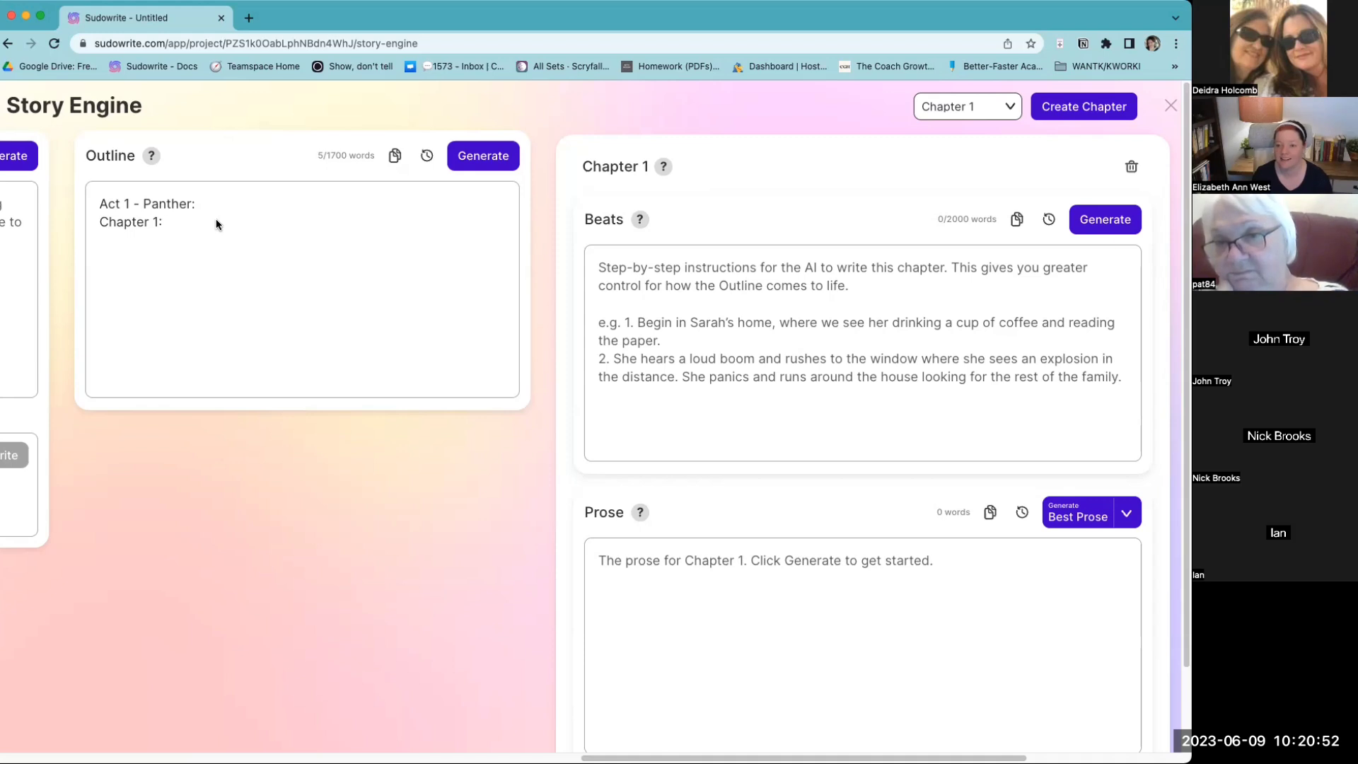
pyautogui.write('Terry found the')
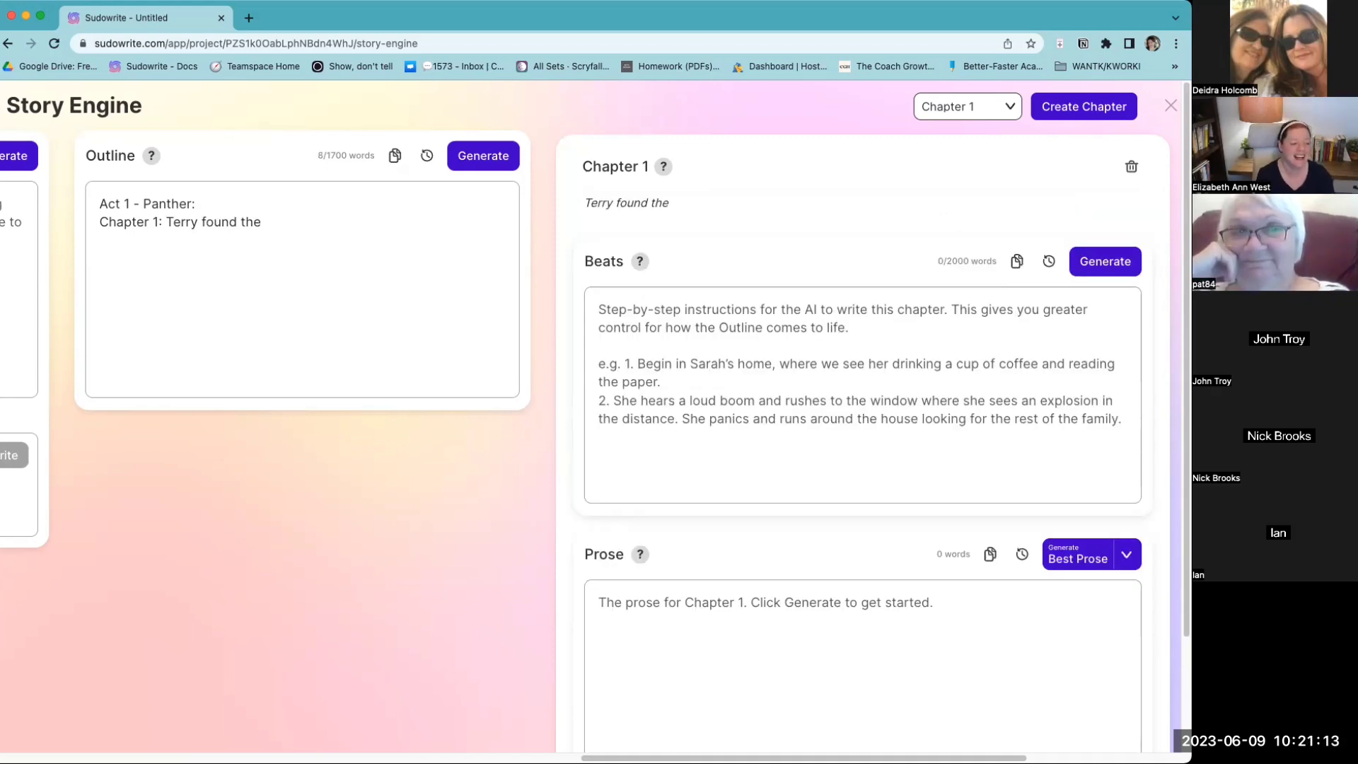
pyautogui.write(' panth')
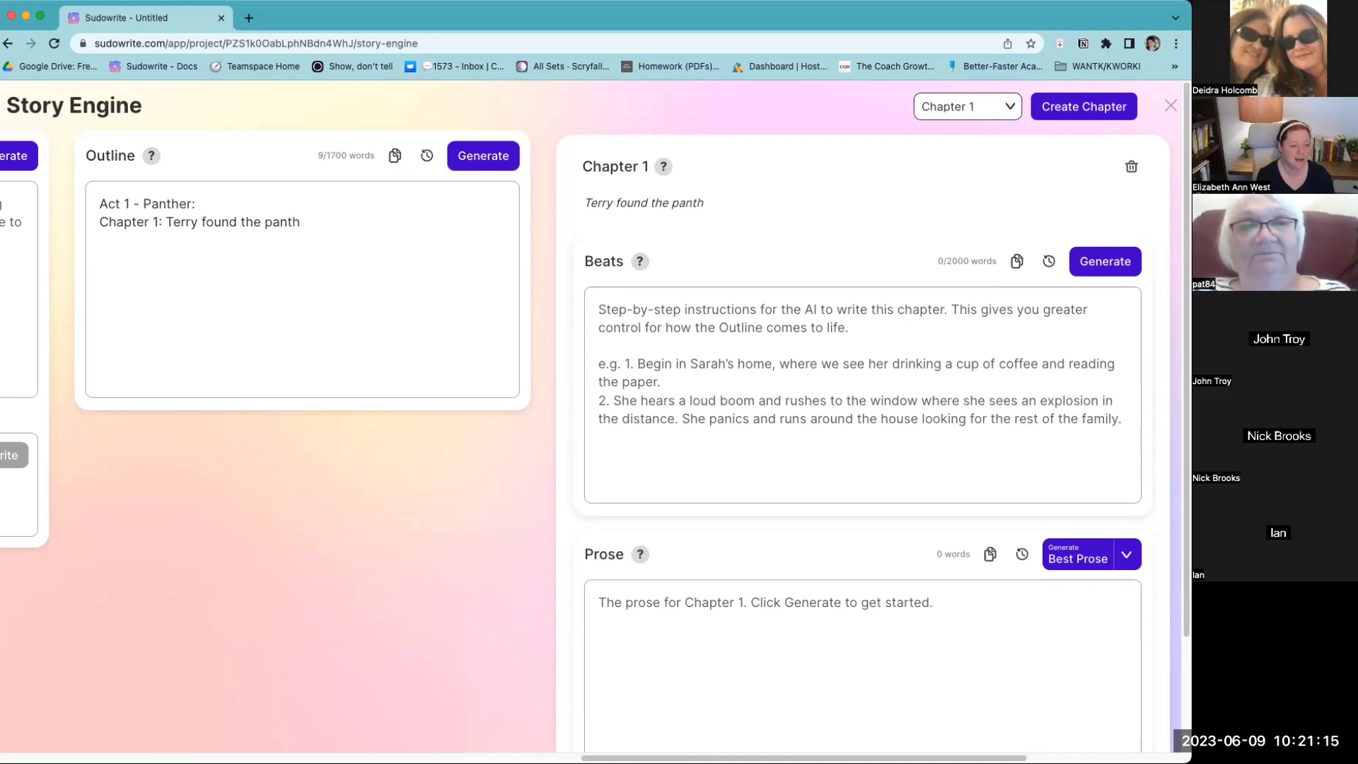
pyautogui.write('er cub')
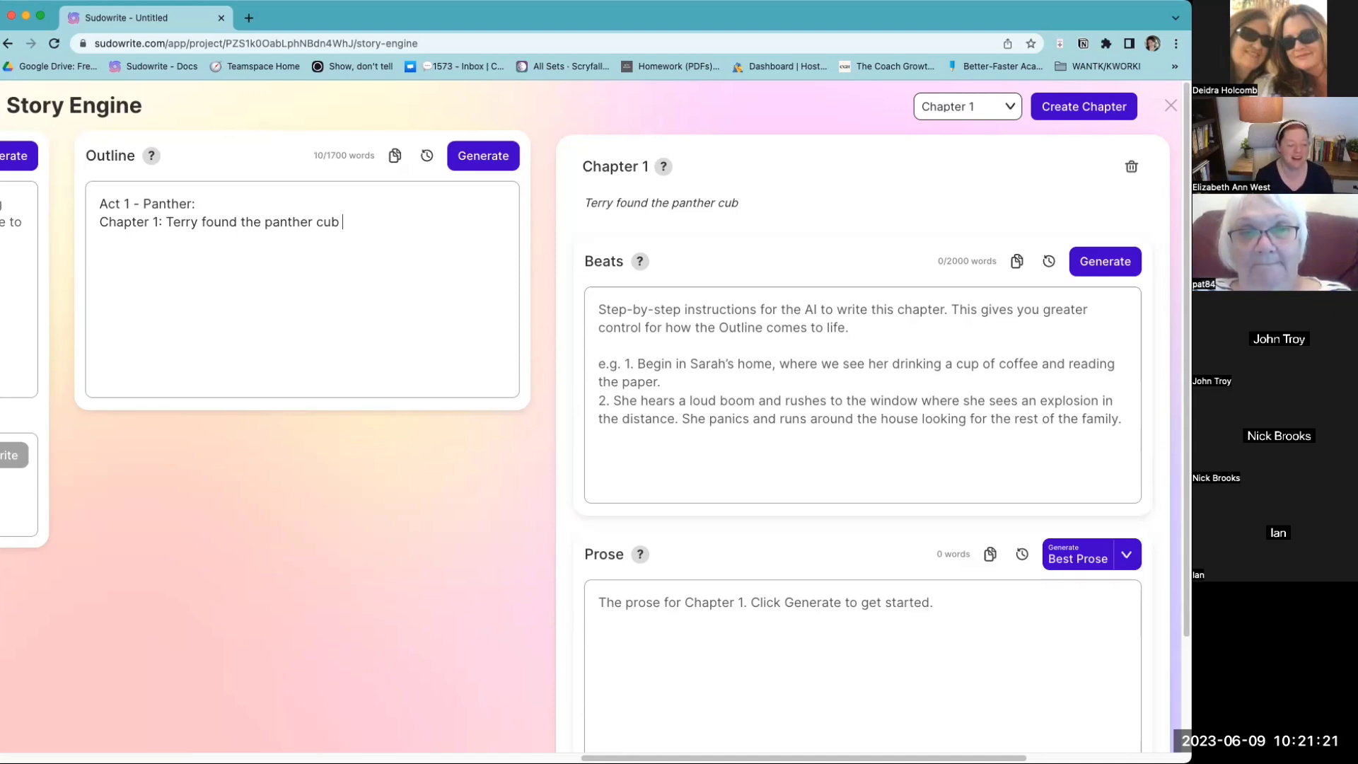
pyautogui.write('behind a')
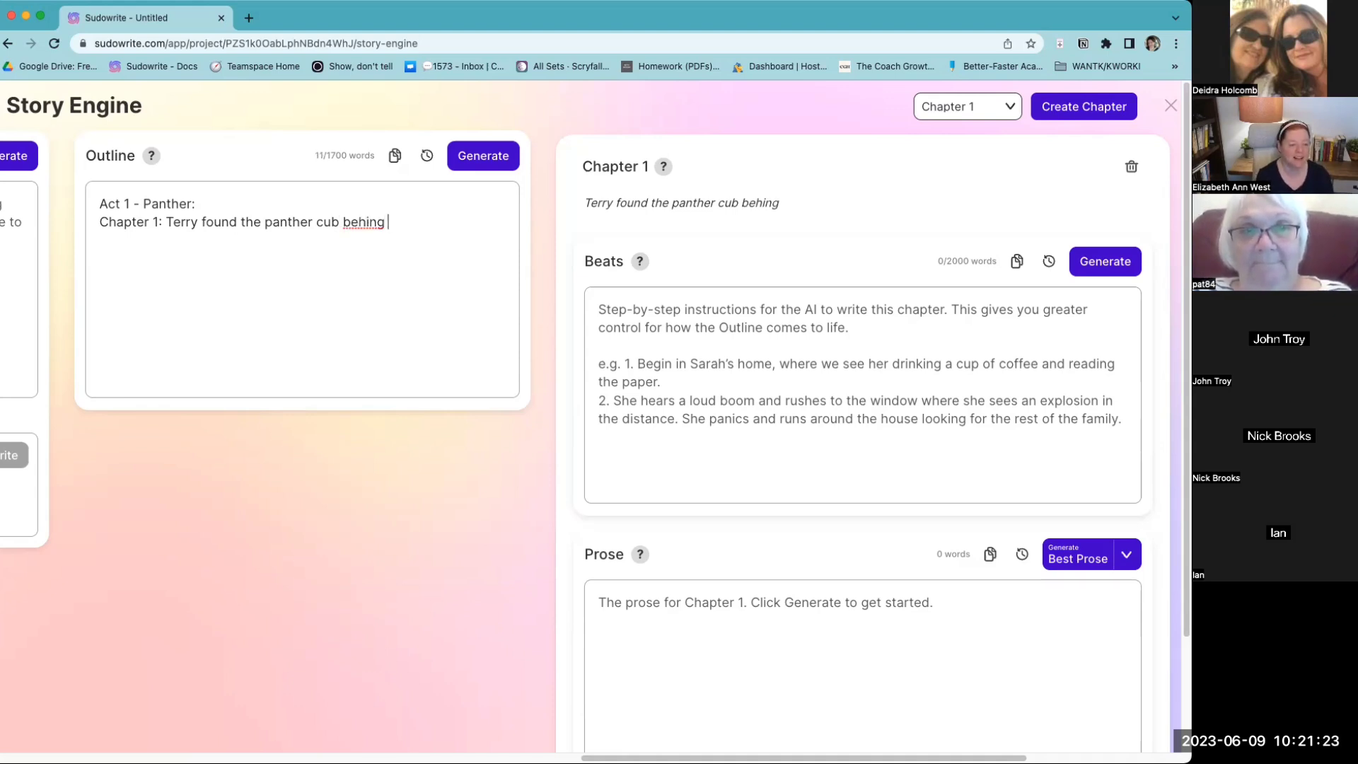
pyautogui.press('BackSpace')
pyautogui.press('BackSpace')
pyautogui.press('BackSpace')
pyautogui.write('d a ')
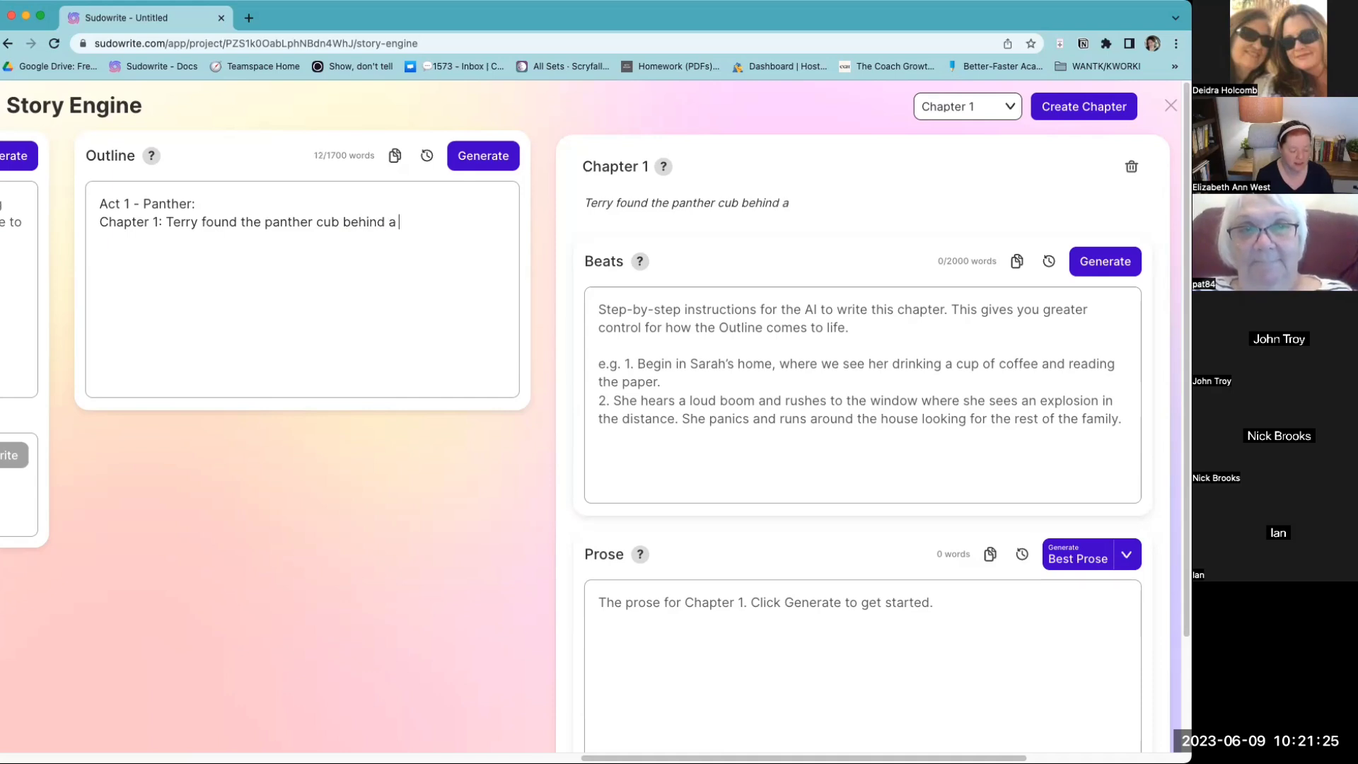
pyautogui.write('restaurant.')
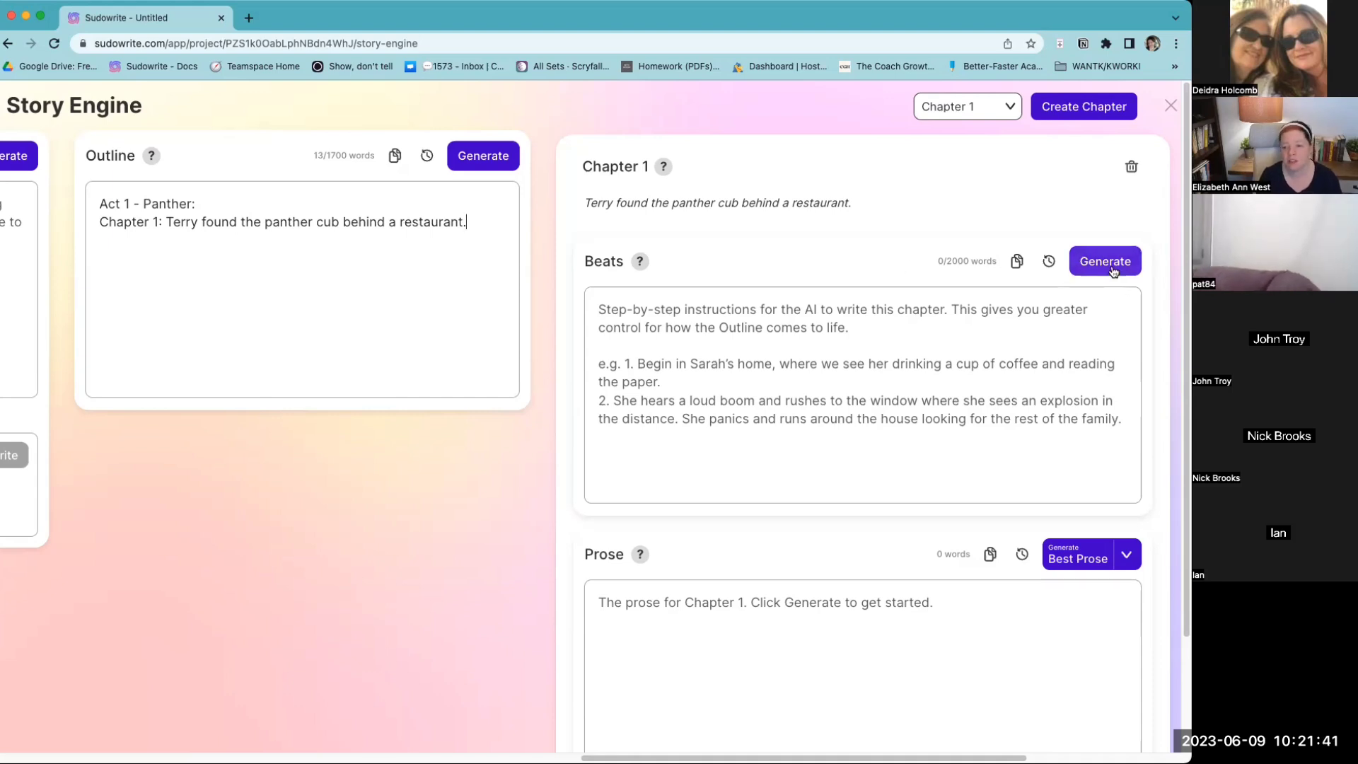
pyautogui.click(1111, 270)
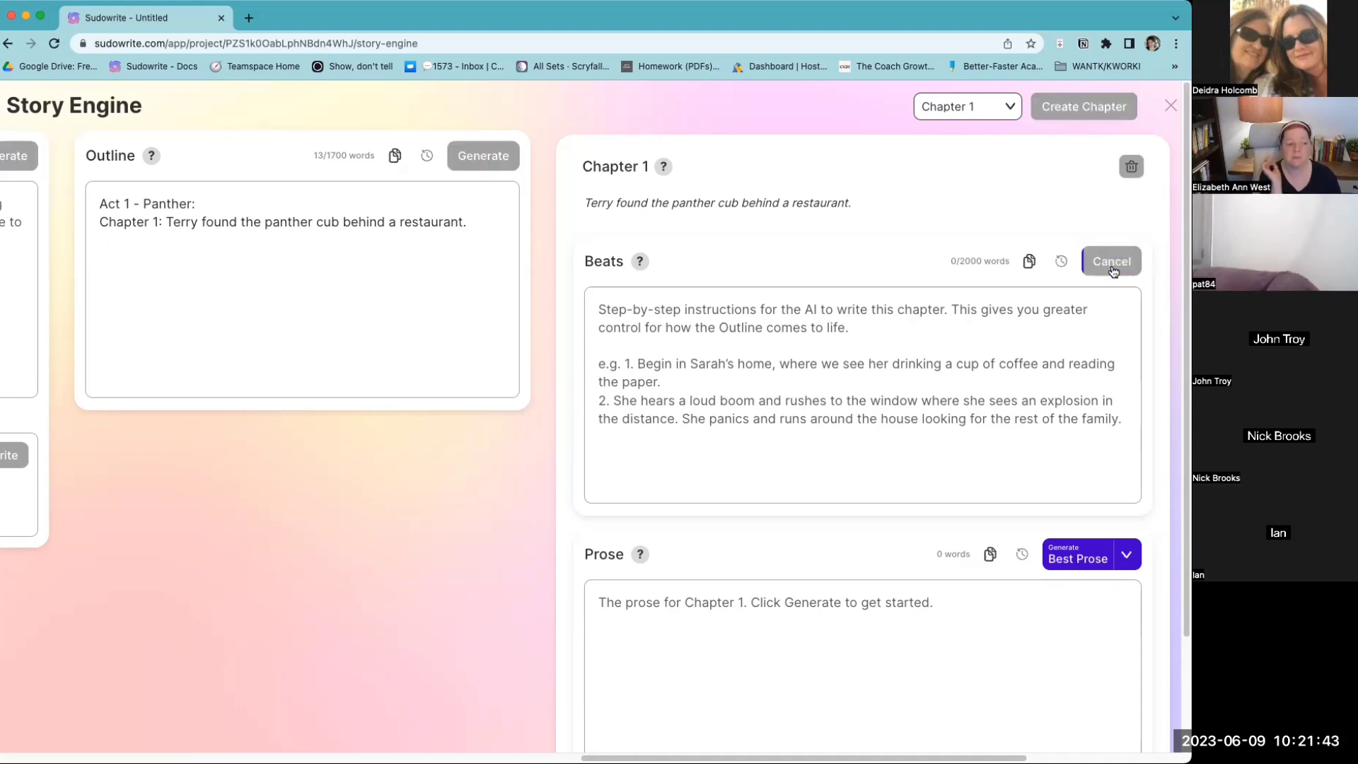
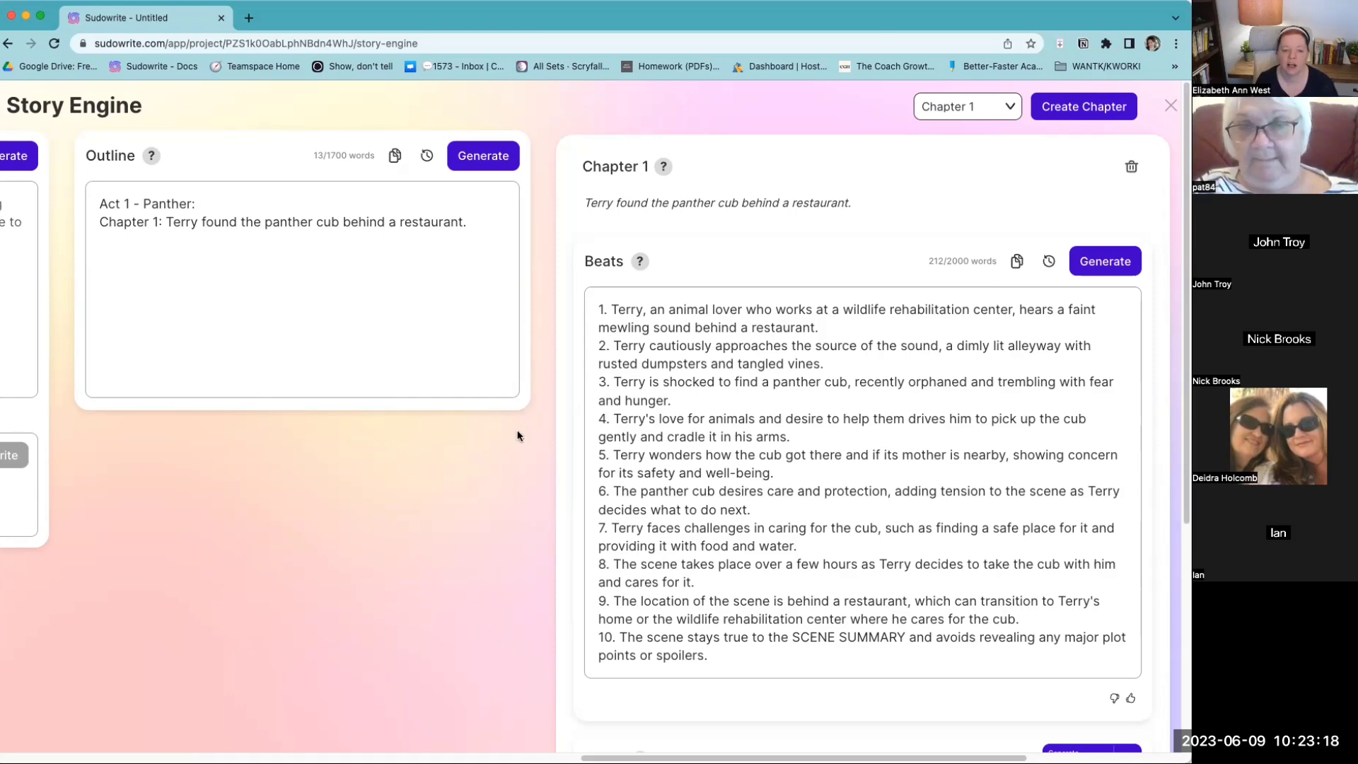
# Step: Group the ten Chapter 1 beats into pairs by inserting a blank line after beats 2, 4, 6 and 8
pyautogui.scroll(-4, 778, 424)
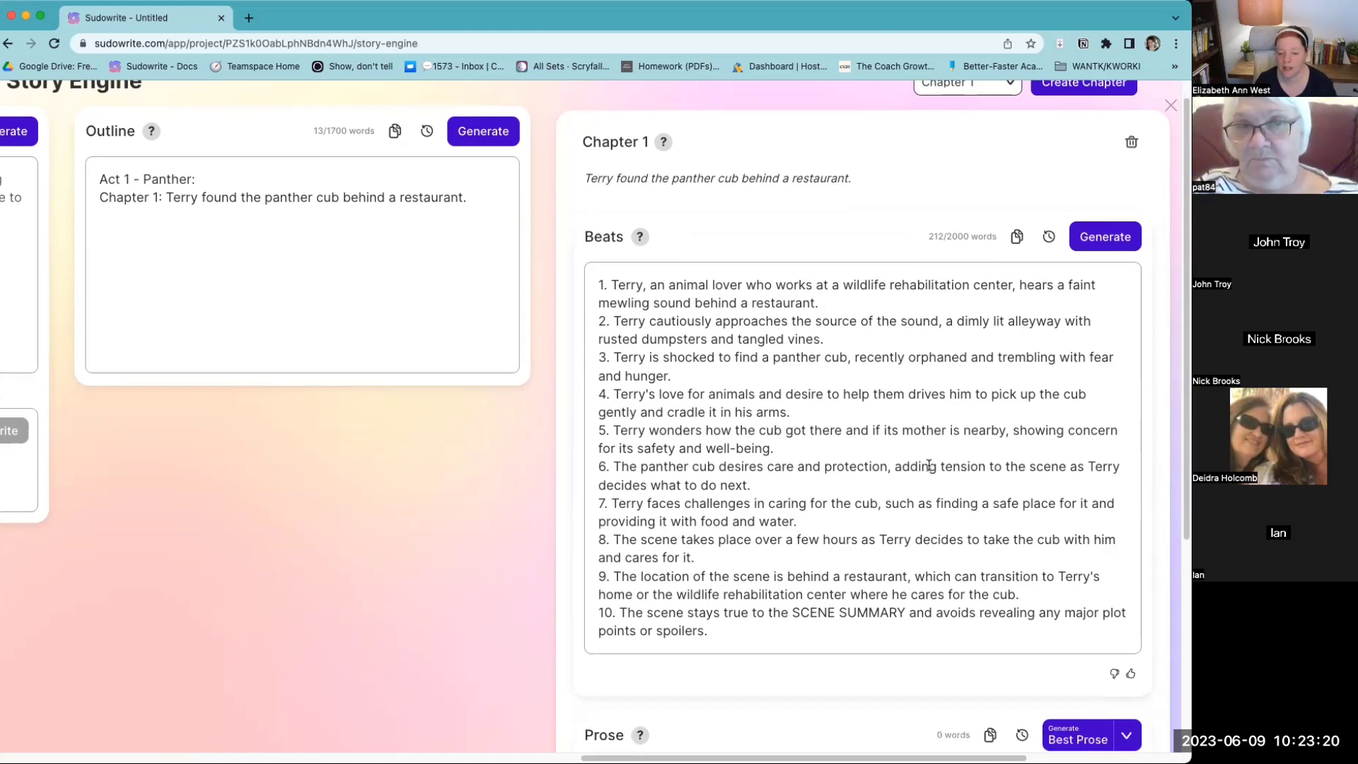
pyautogui.scroll(4, 787, 346)
pyautogui.scroll(-2, 787, 346)
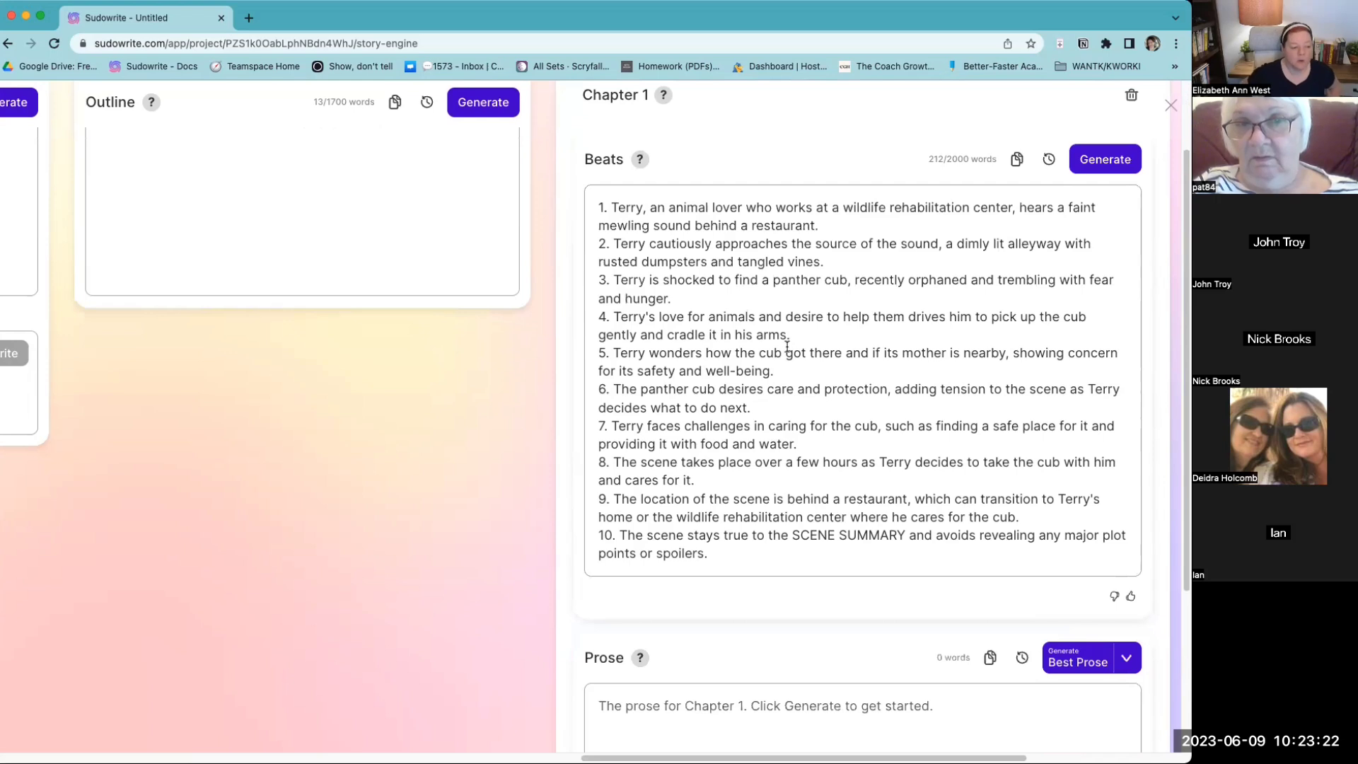
pyautogui.scroll(2, 845, 272)
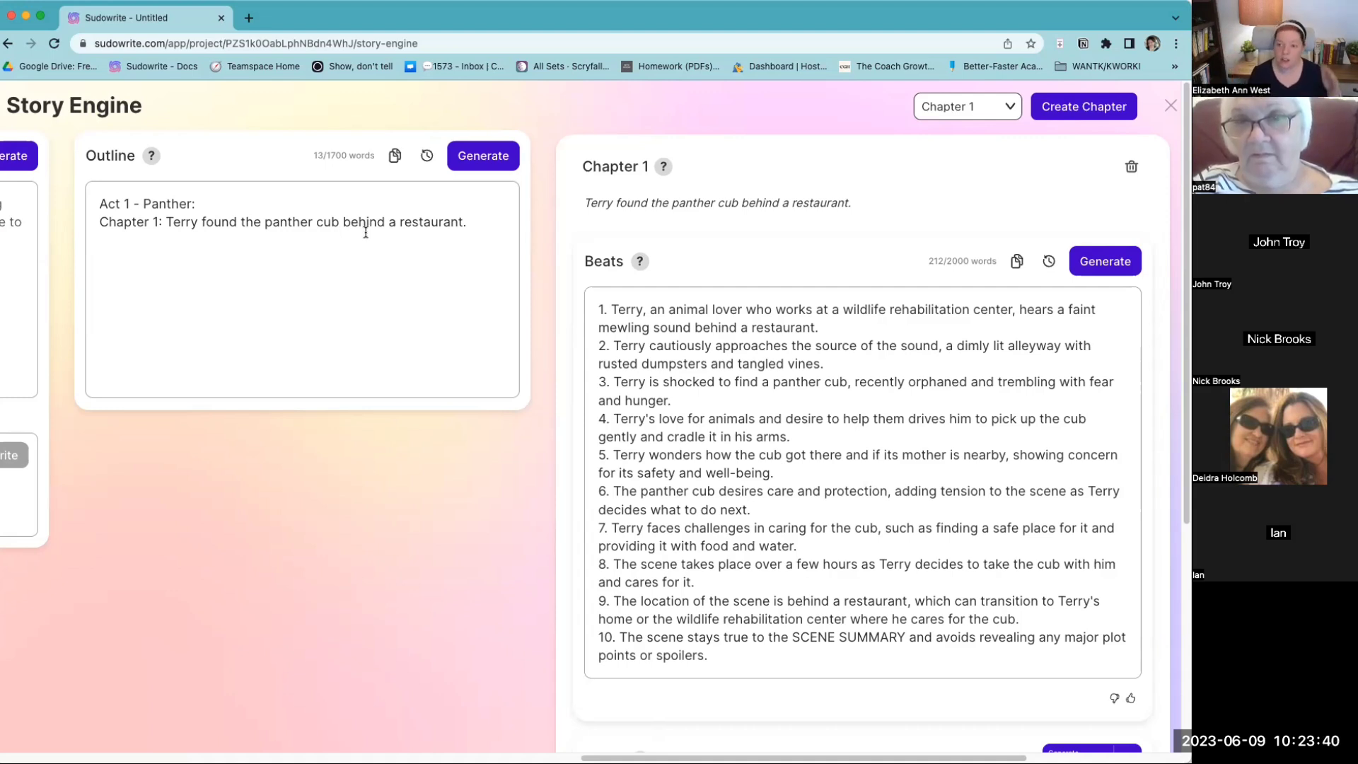
pyautogui.click(597, 309)
pyautogui.moveTo(597, 309); pyautogui.dragTo(851, 366)
pyautogui.click(851, 366)
pyautogui.press('Return')
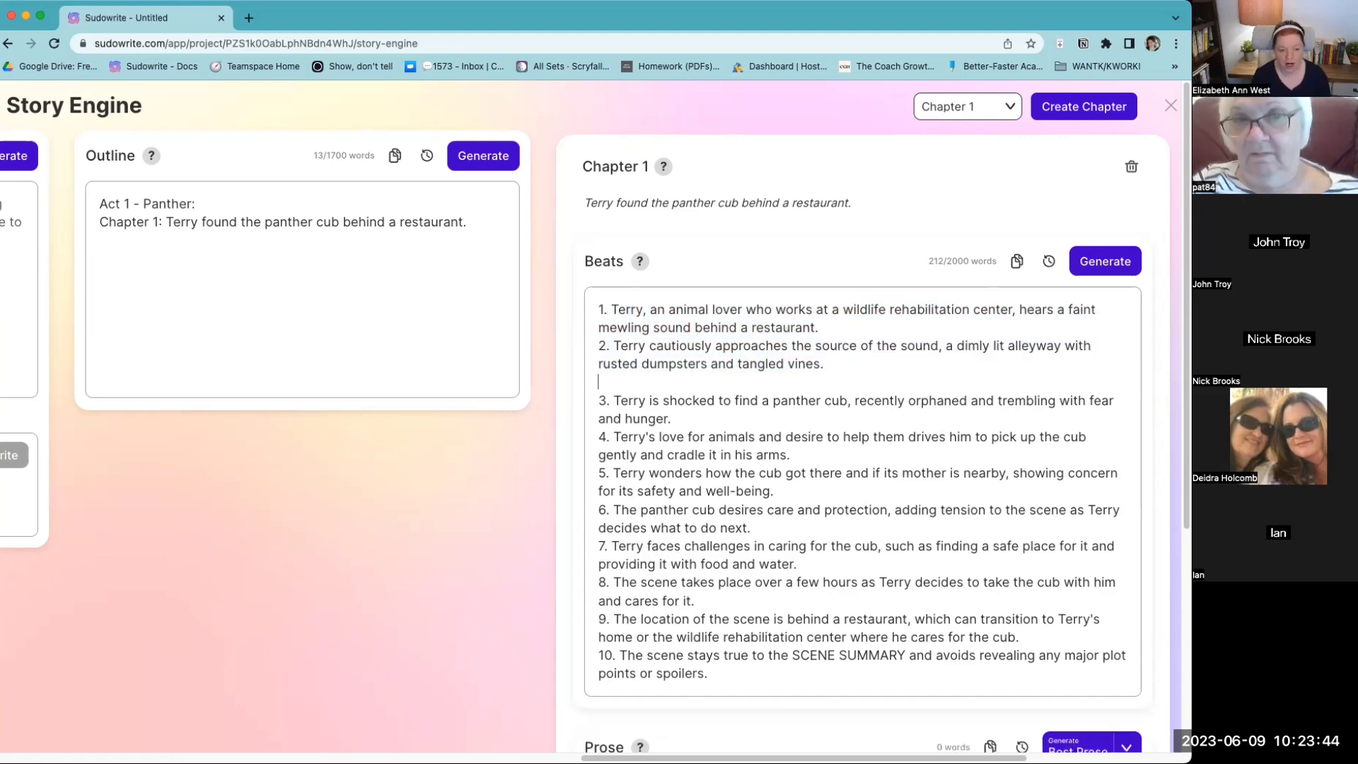
pyautogui.click(819, 453)
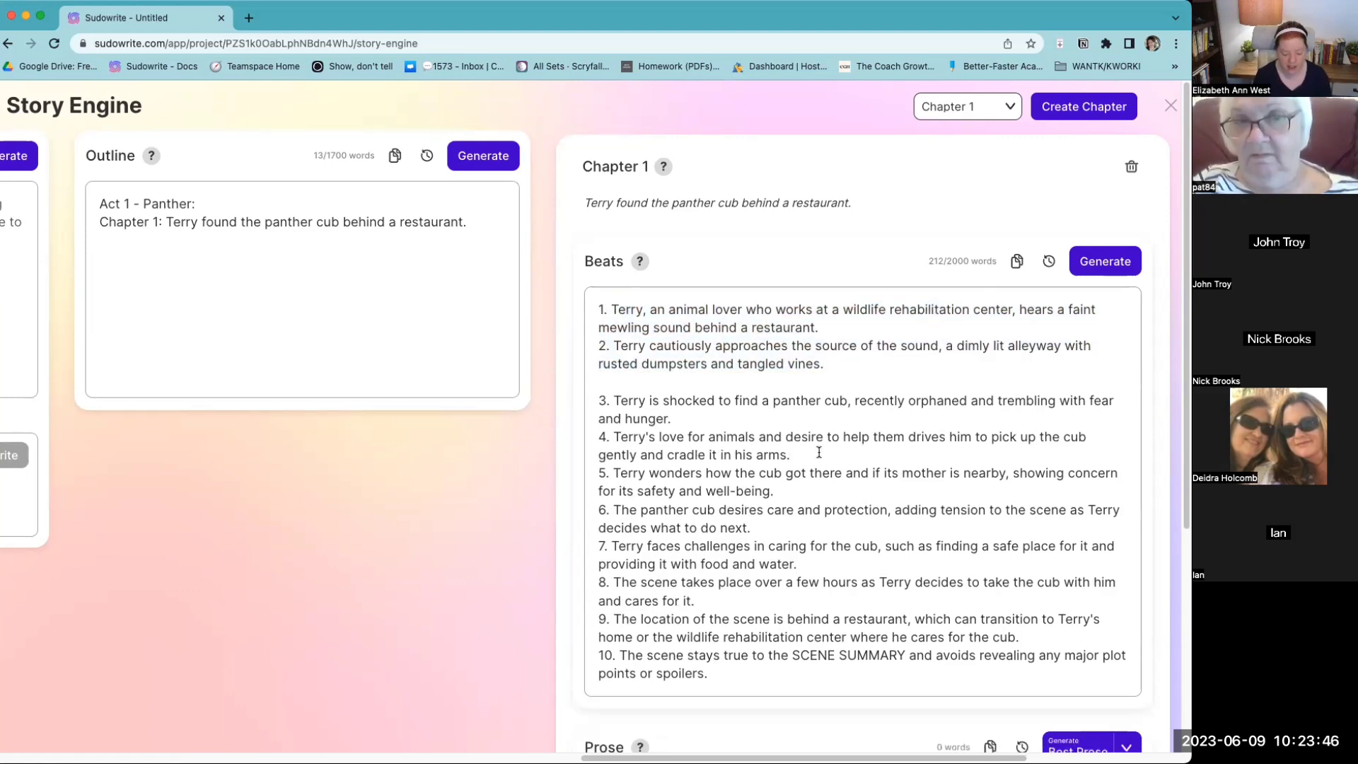
pyautogui.press('Return')
pyautogui.click(781, 546)
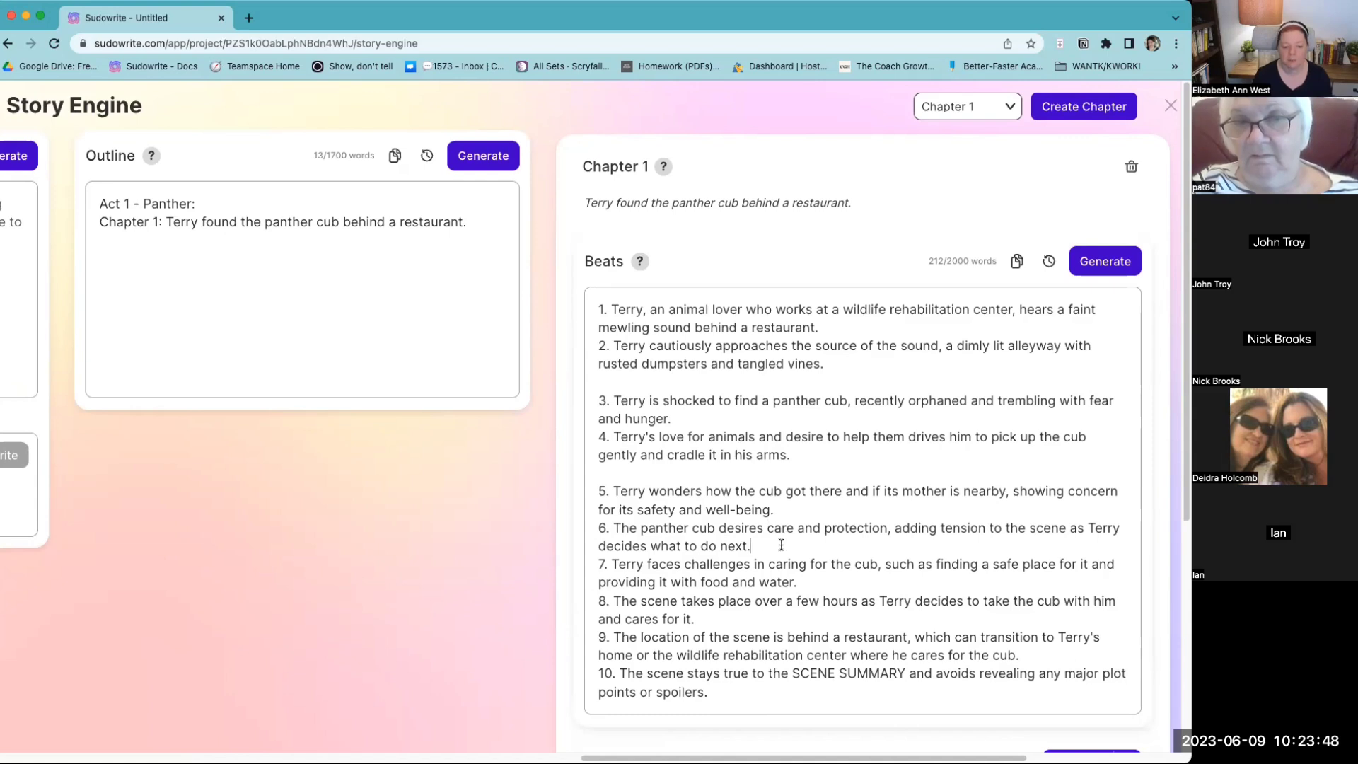
pyautogui.press('Return')
pyautogui.click(715, 637)
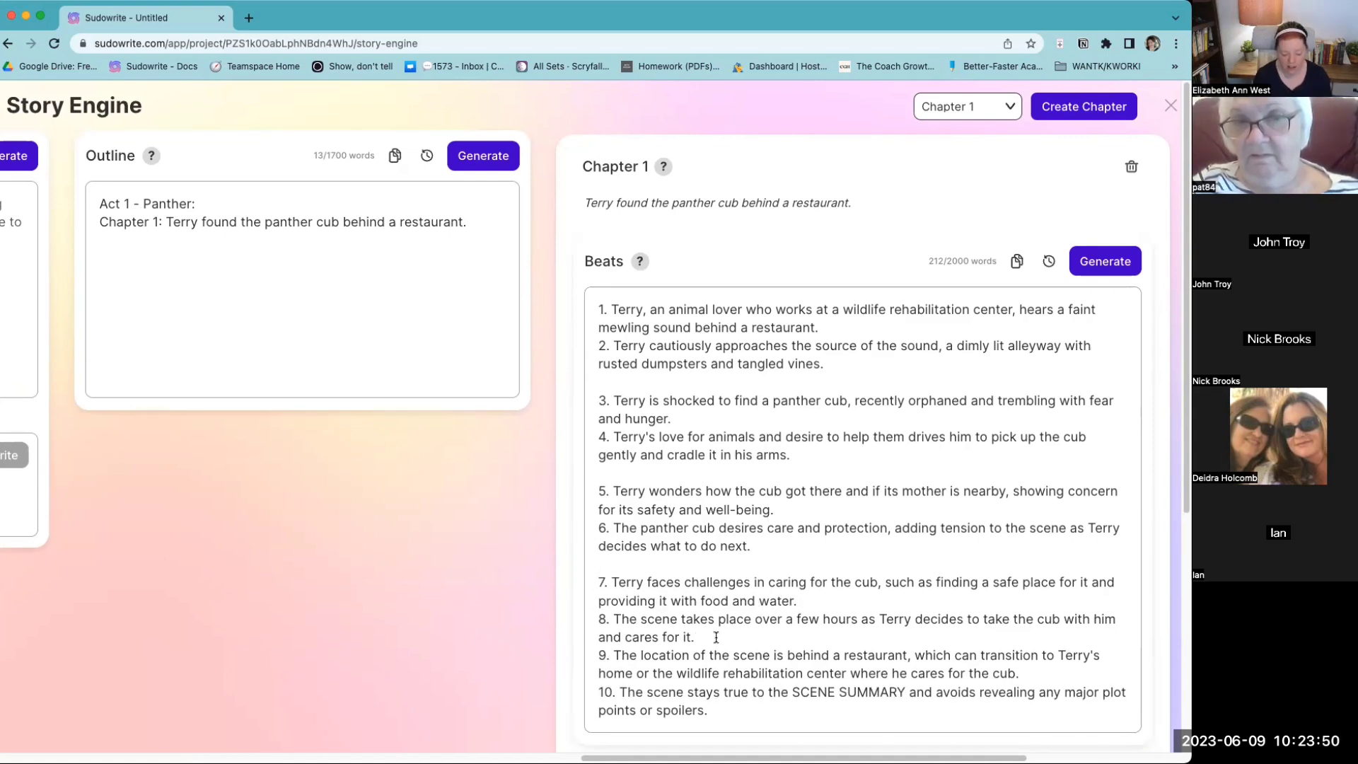
pyautogui.press('Return')
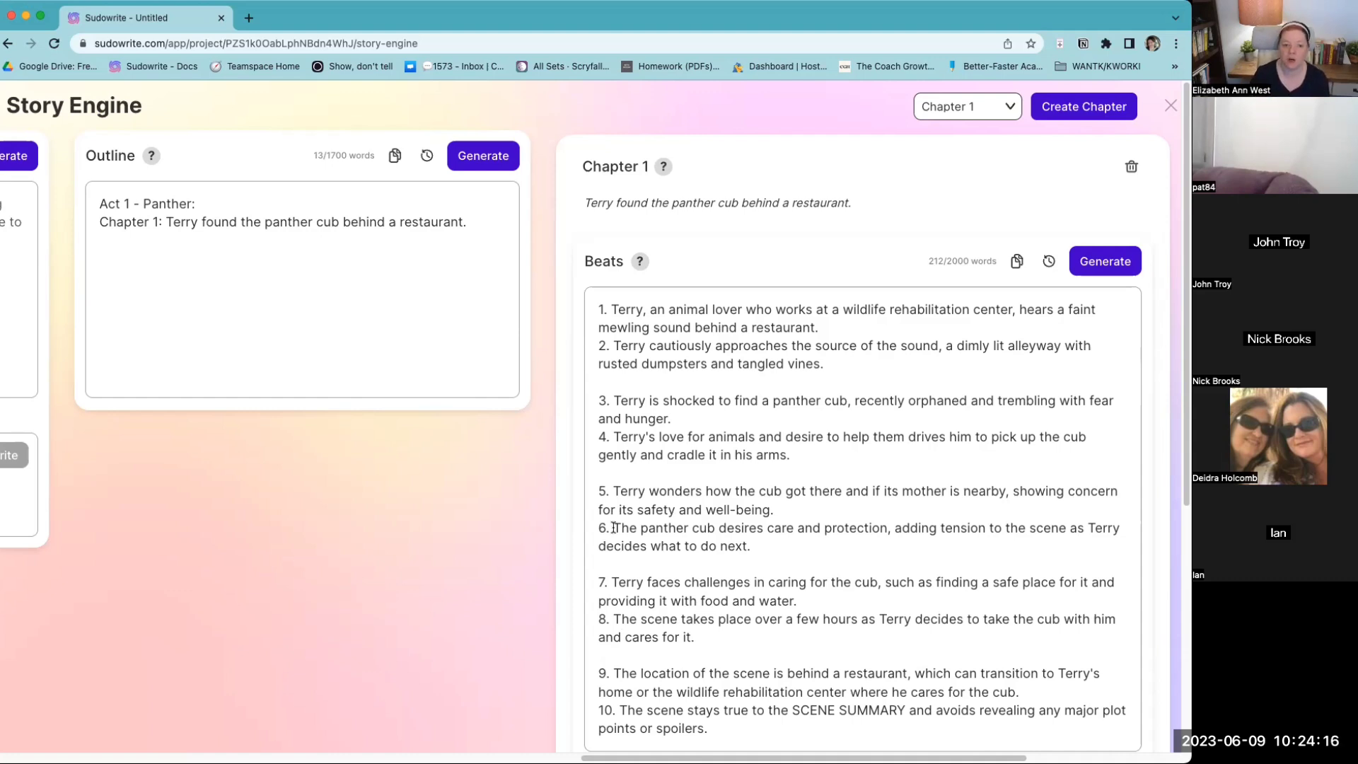
# Step: Read the help note about Beats and look over the paired beats of Chapter 1
pyautogui.moveTo(642, 262)
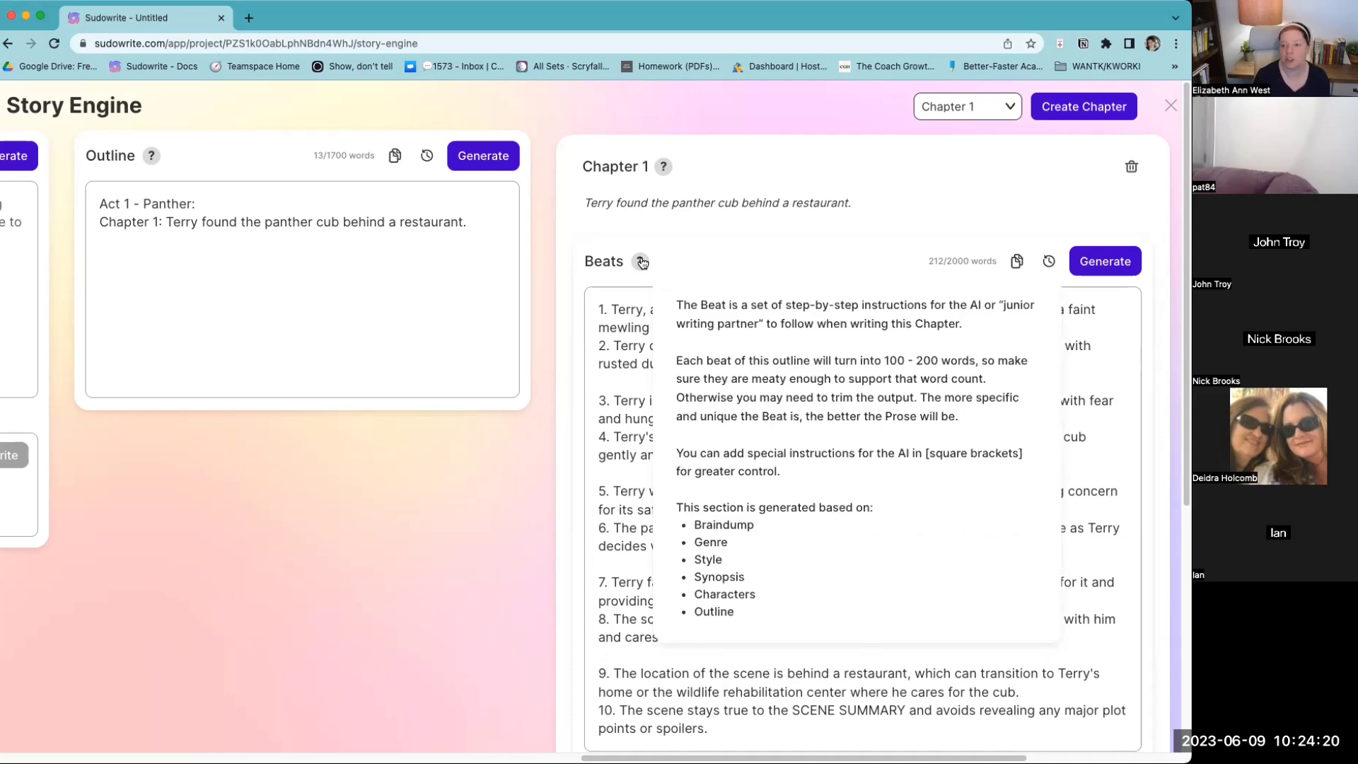
pyautogui.scroll(-1, 697, 490)
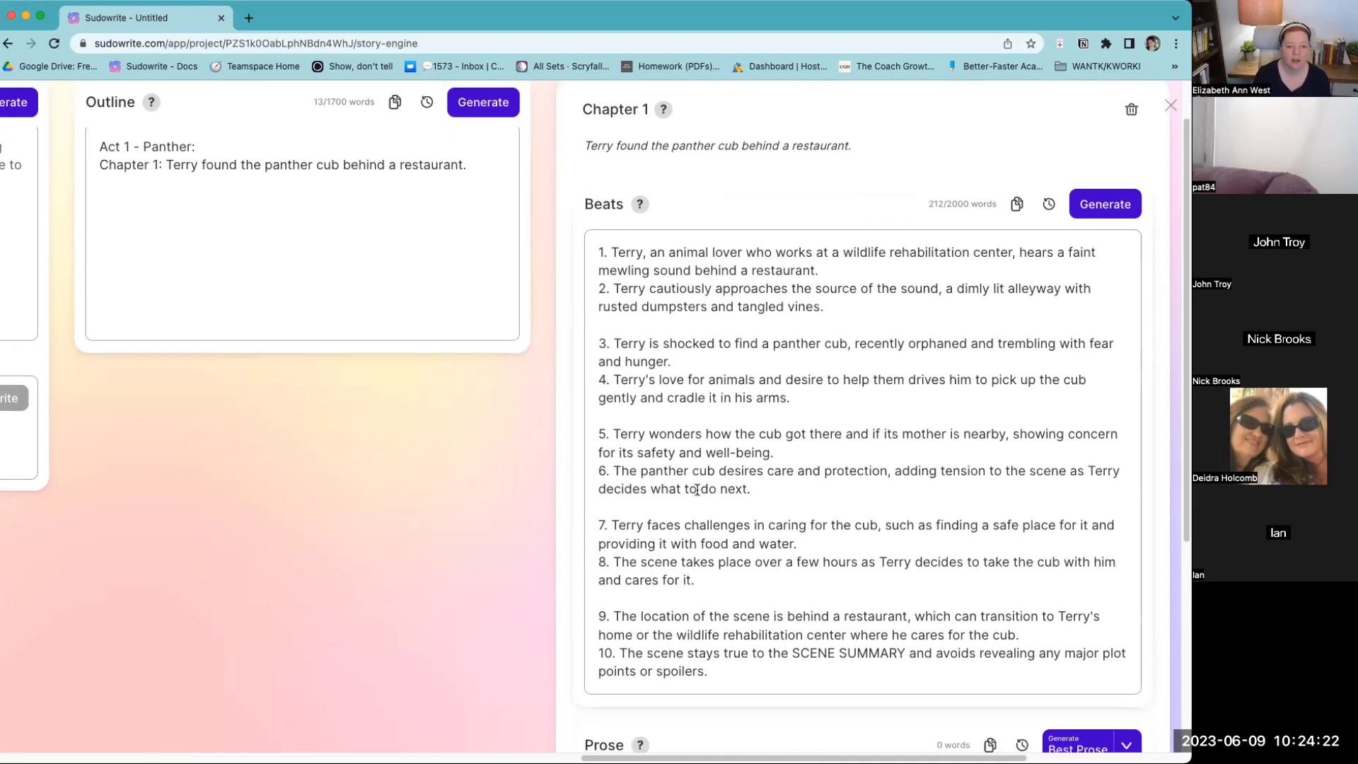
pyautogui.scroll(-1, 698, 489)
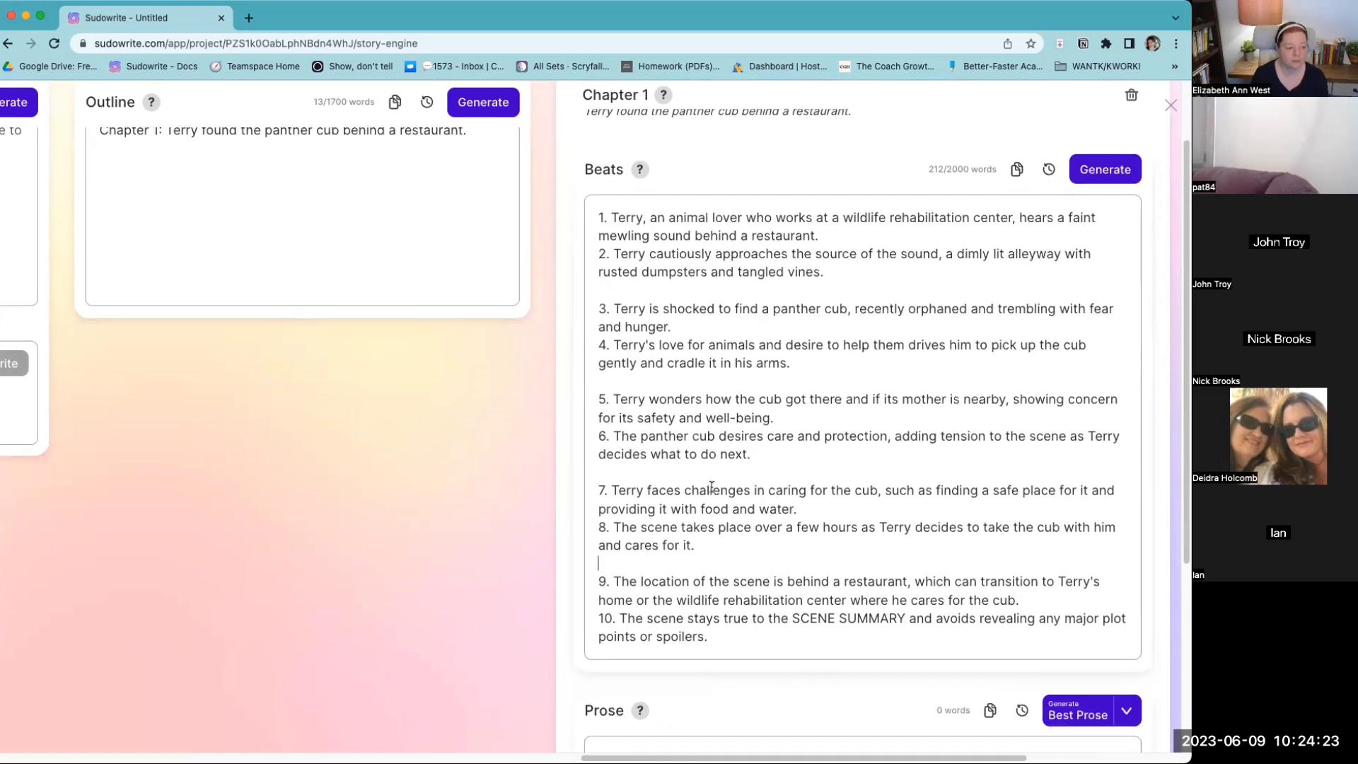
pyautogui.click(852, 231)
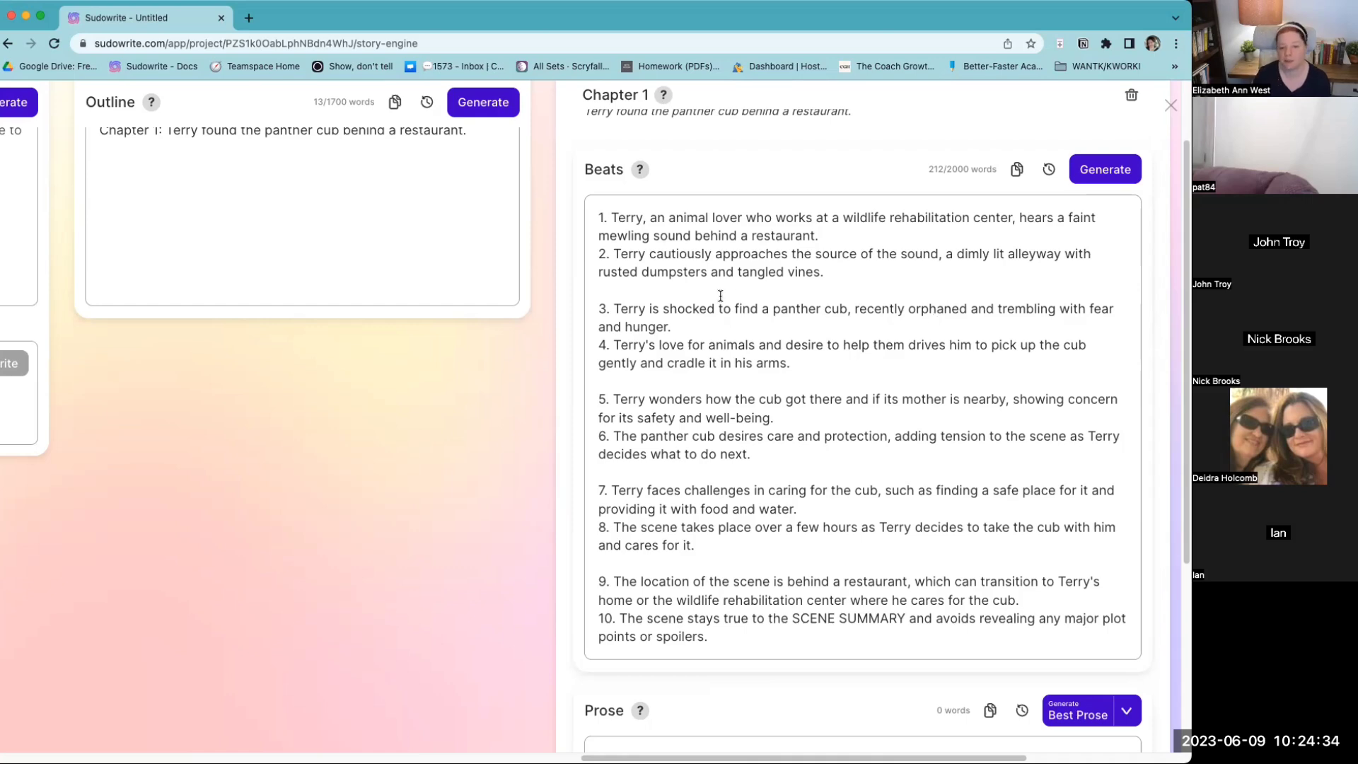
pyautogui.click(836, 269)
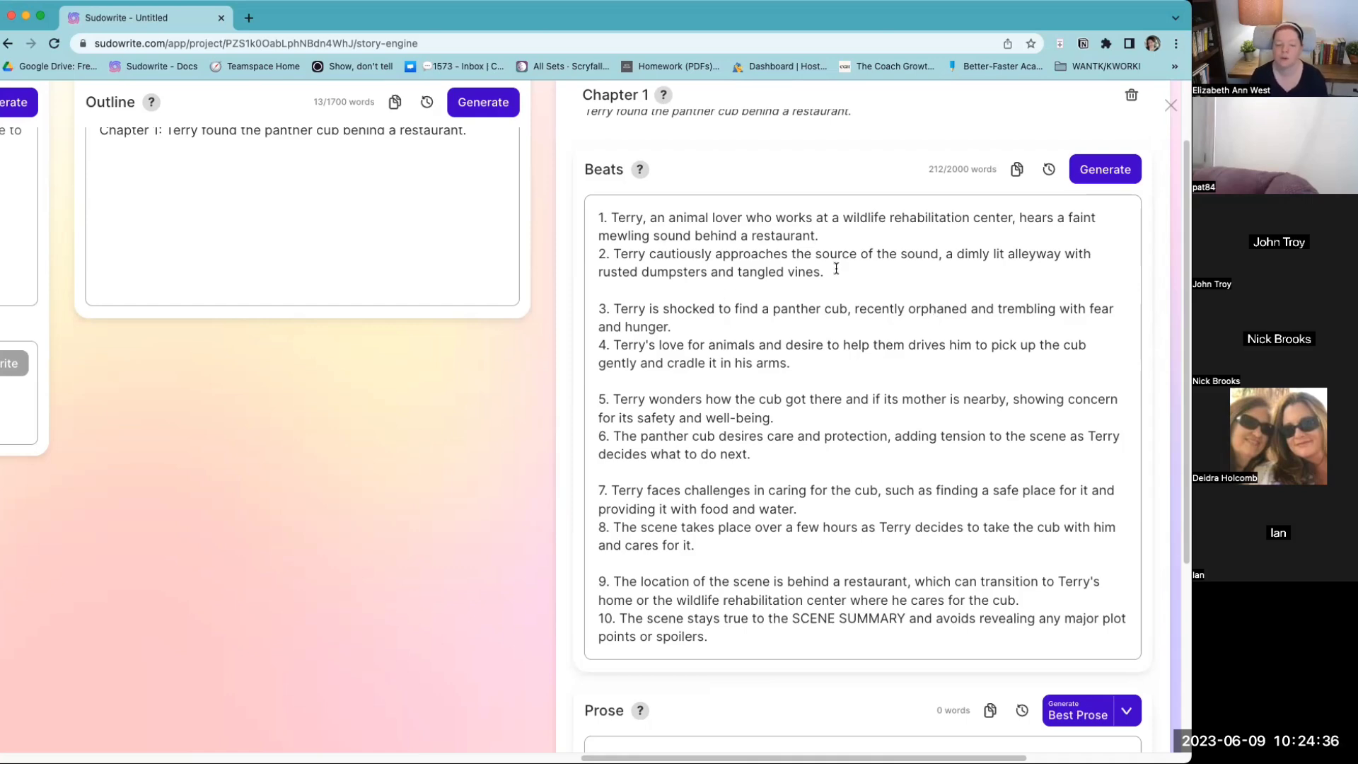
# Step: Try the Most Accurate mode for generating the Chapter 1 prose, and settle on Fastest
pyautogui.scroll(-3, 787, 447)
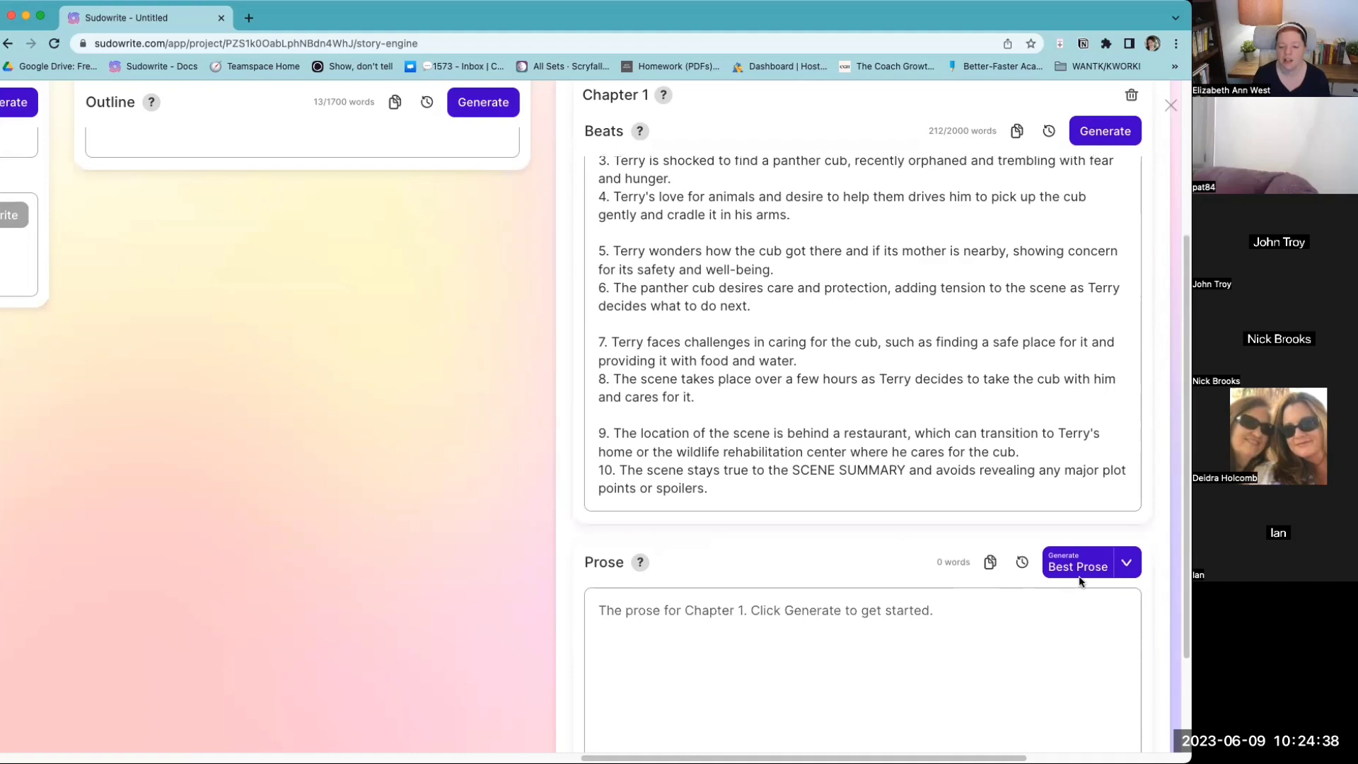
pyautogui.click(1125, 571)
pyautogui.click(1099, 608)
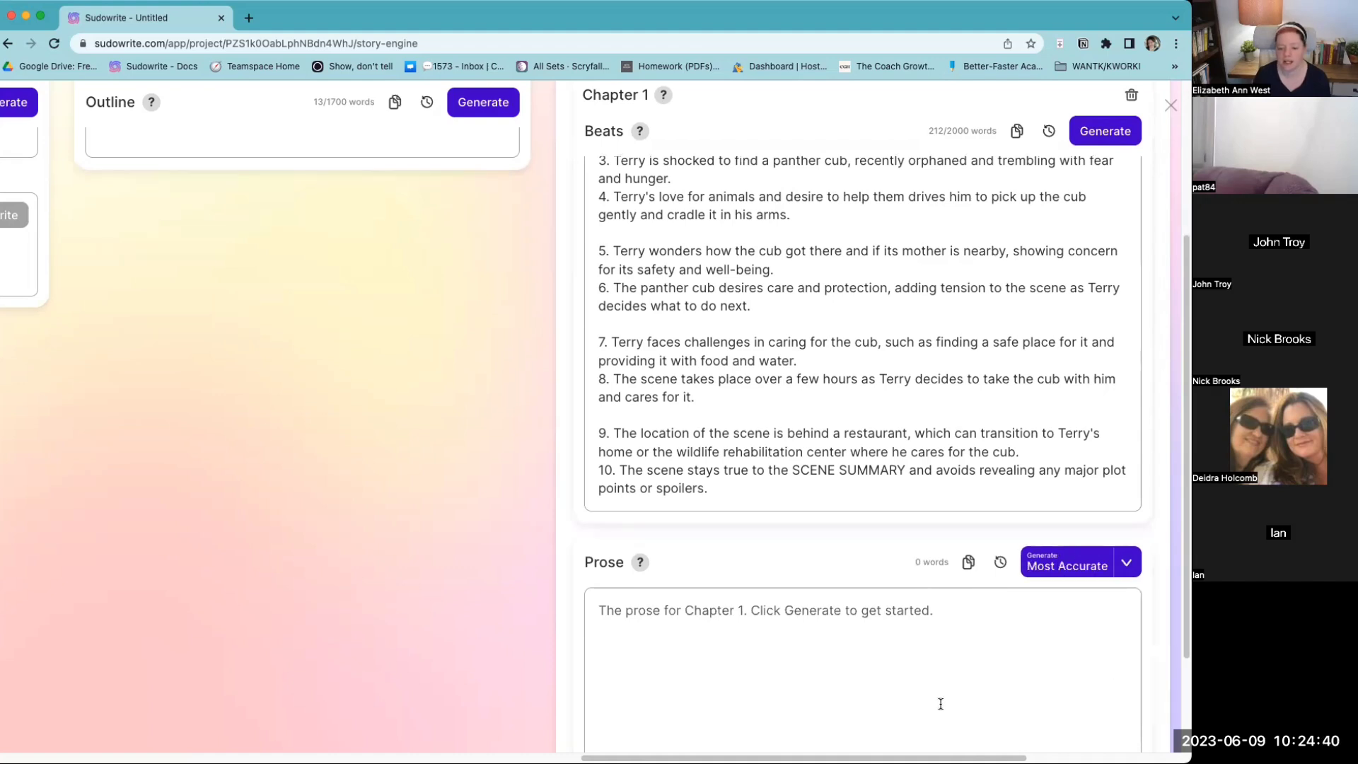
pyautogui.click(1126, 570)
pyautogui.click(1073, 686)
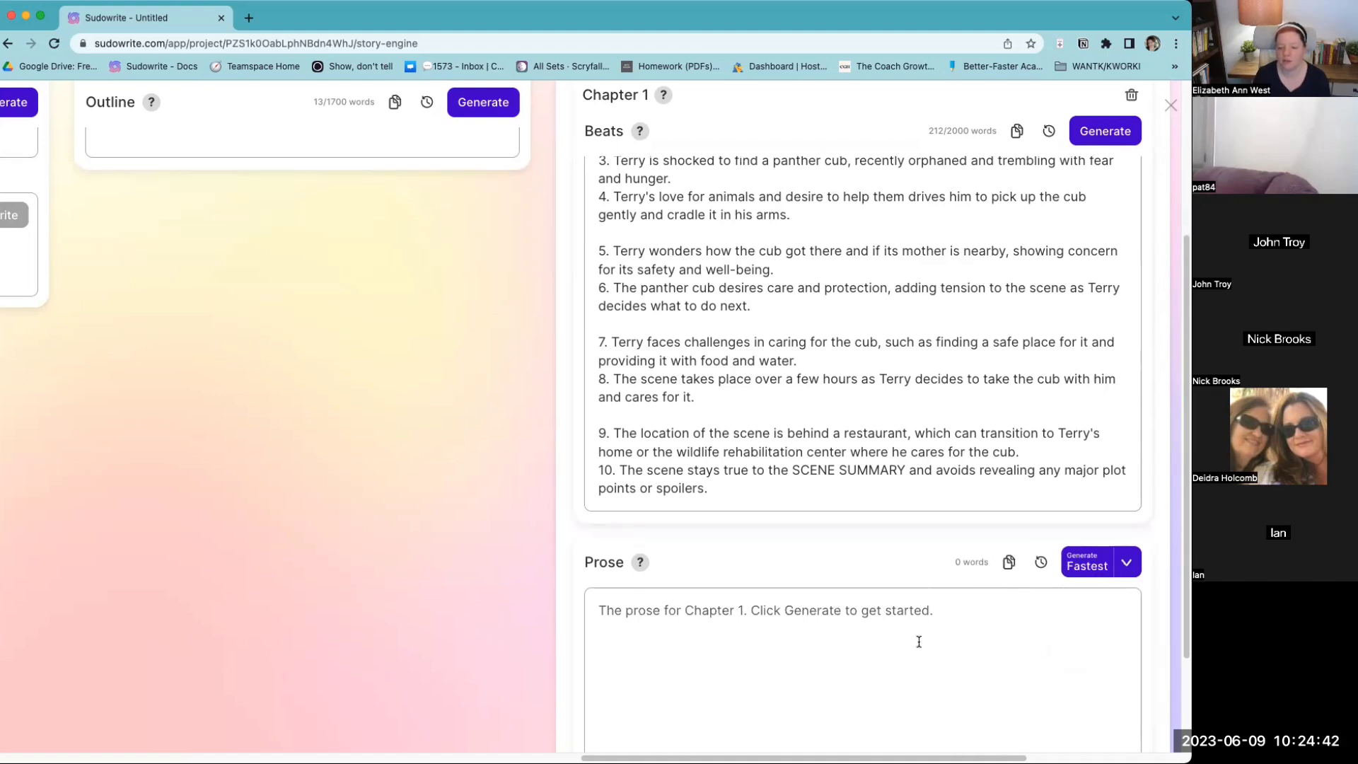
# Step: Generate the first section of Chapter 1 prose from the paired beats in Fastest mode
pyautogui.scroll(-2, 949, 622)
pyautogui.scroll(6, 949, 622)
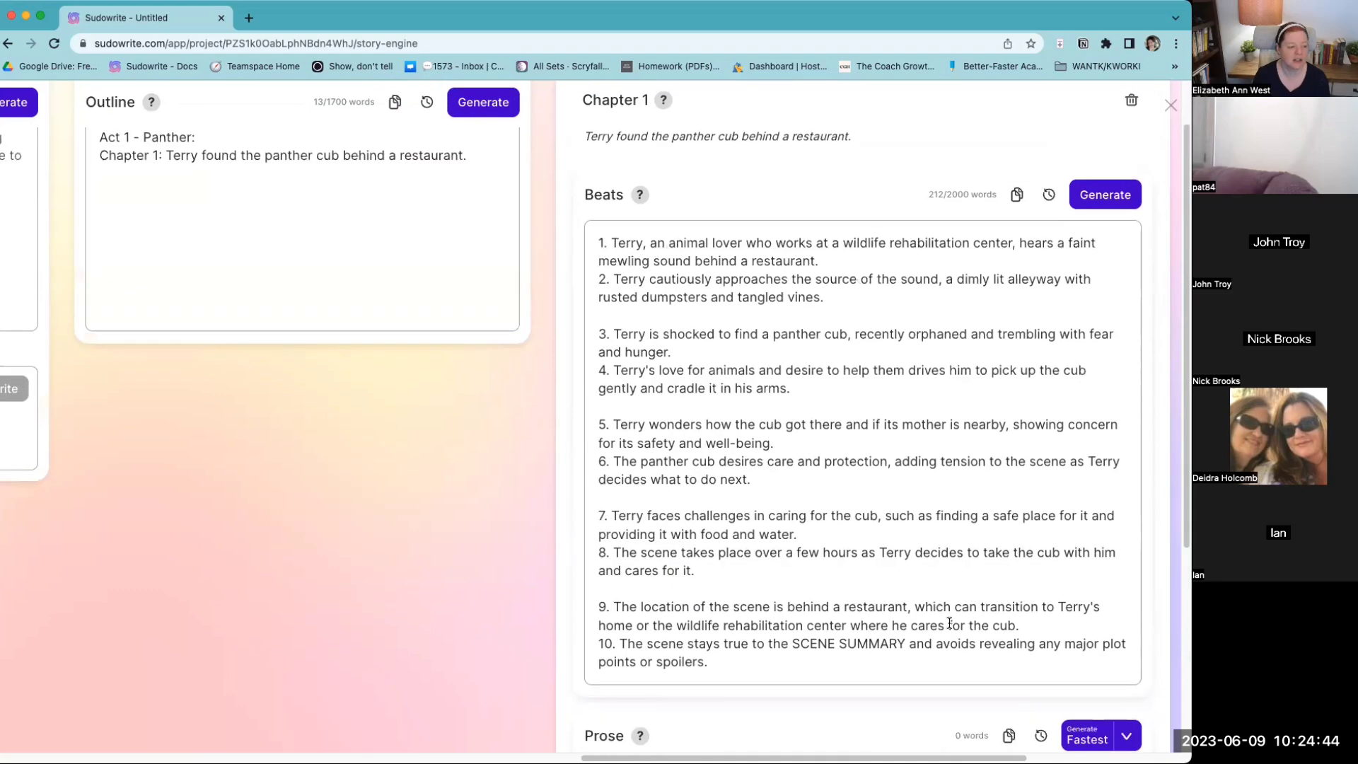
pyautogui.scroll(-8, 950, 623)
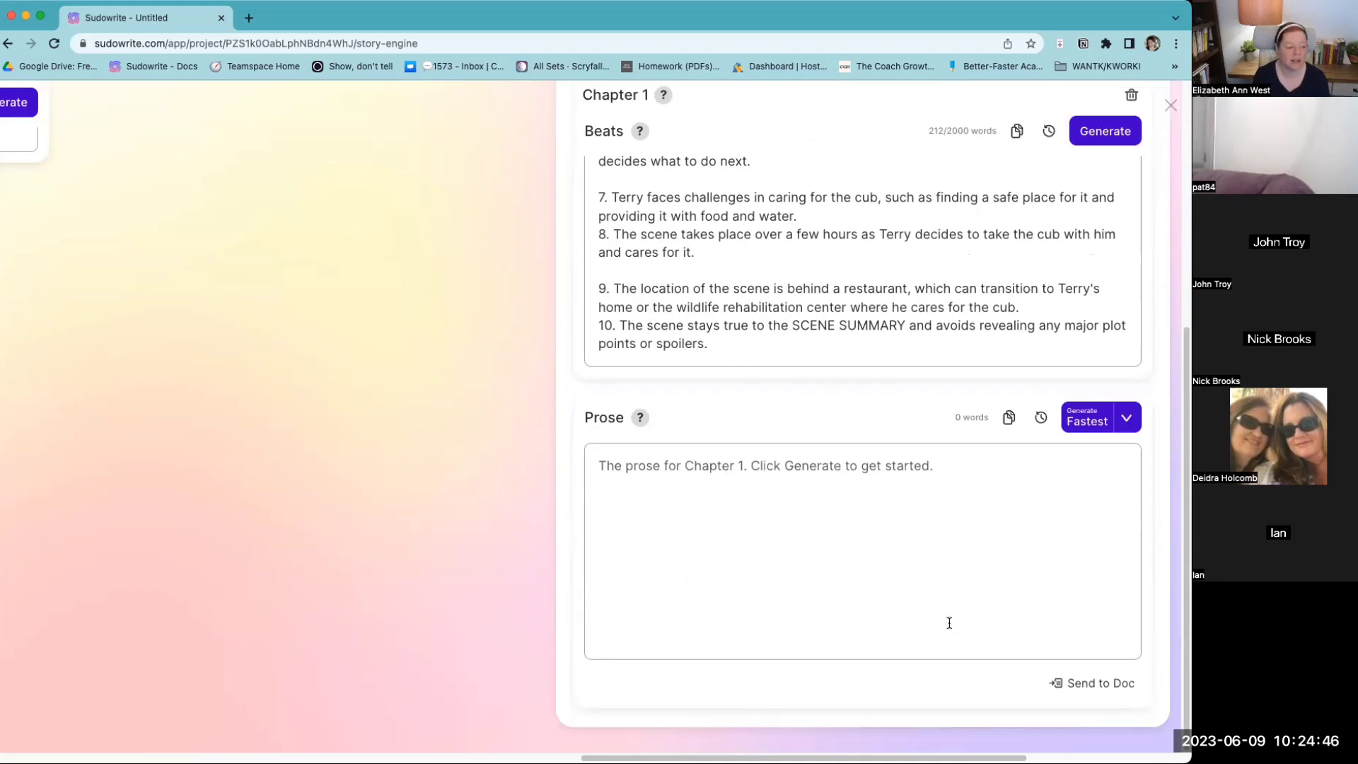
pyautogui.scroll(5, 949, 622)
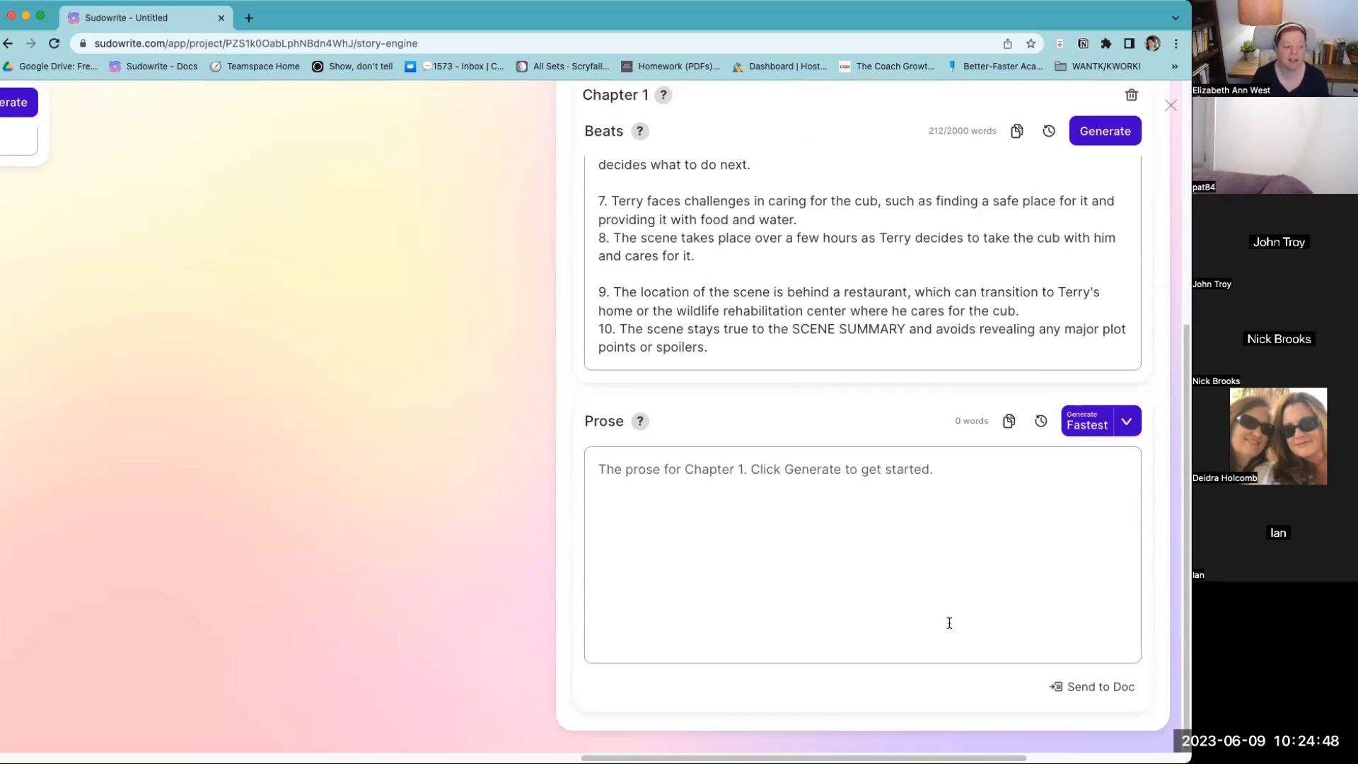
pyautogui.scroll(-5, 949, 623)
pyautogui.scroll(5, 949, 623)
pyautogui.scroll(-1, 949, 622)
pyautogui.scroll(-1, 949, 622)
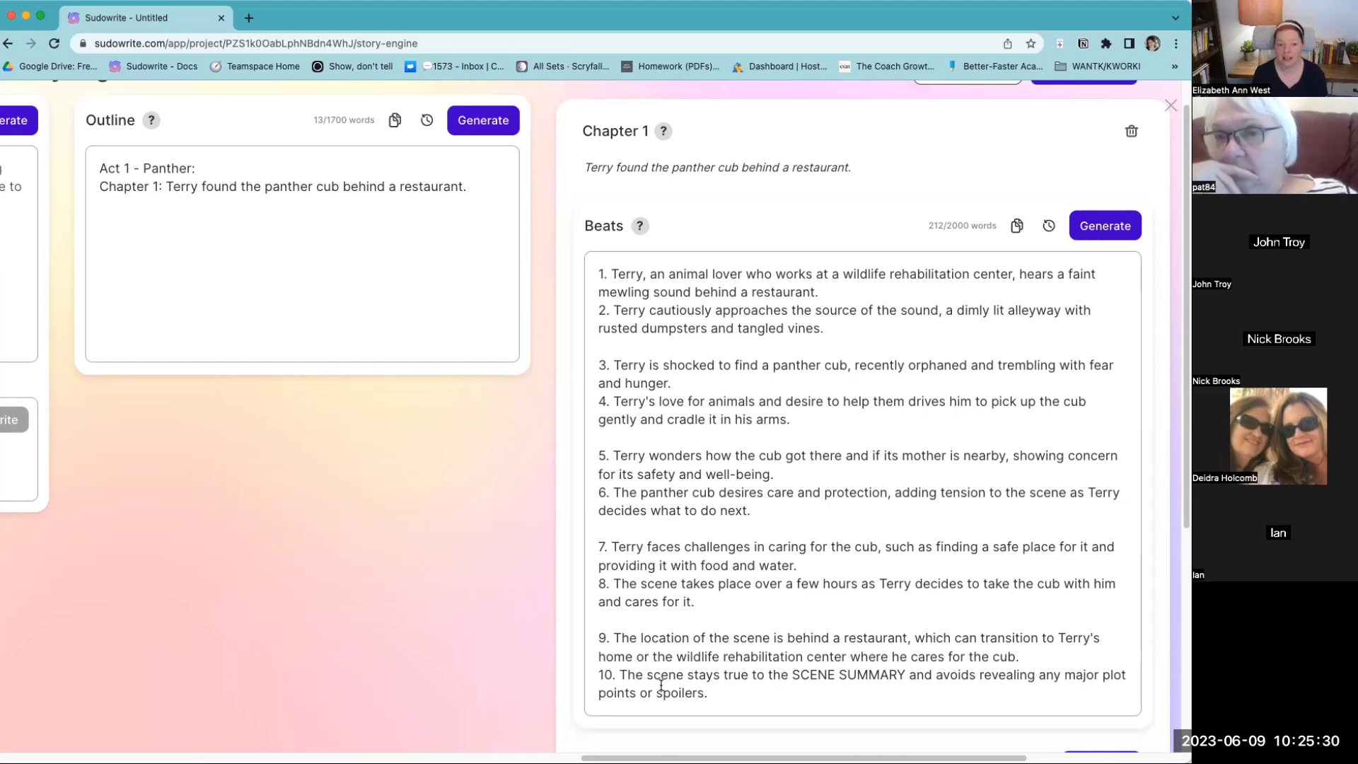
pyautogui.scroll(-5, 775, 614)
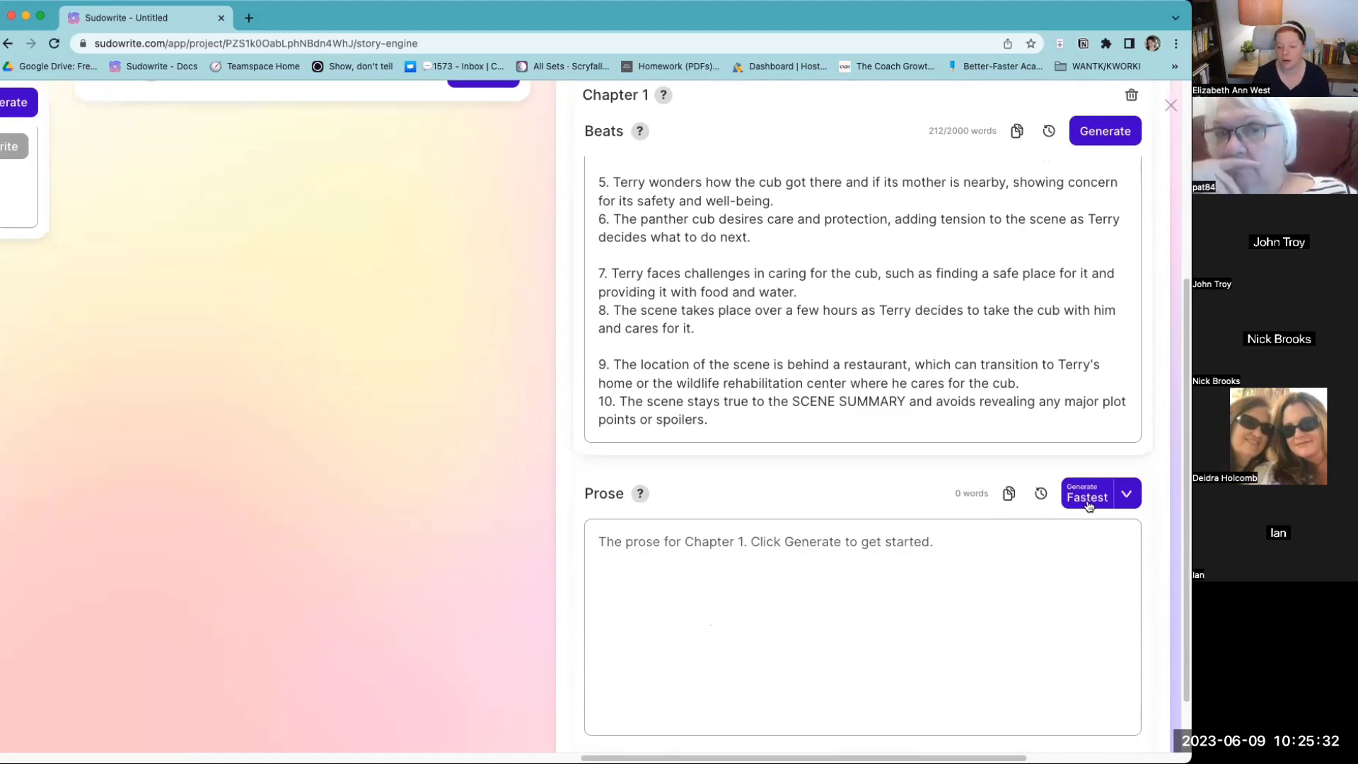
pyautogui.click(1087, 498)
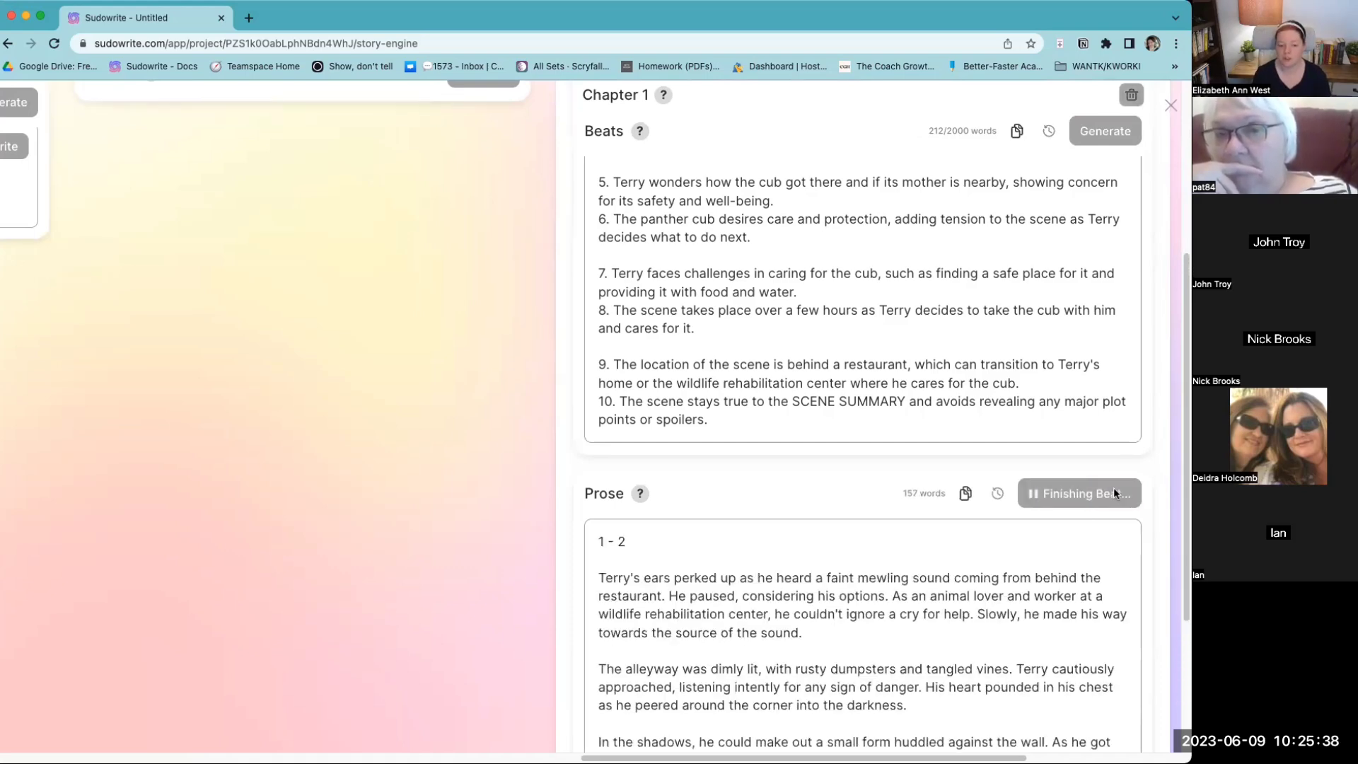
# Step: Compare the generated prose section with the Chapter 1 beats, highlighting beats 1 and 2 as its source
pyautogui.scroll(-3, 1114, 488)
pyautogui.scroll(-5, 1114, 488)
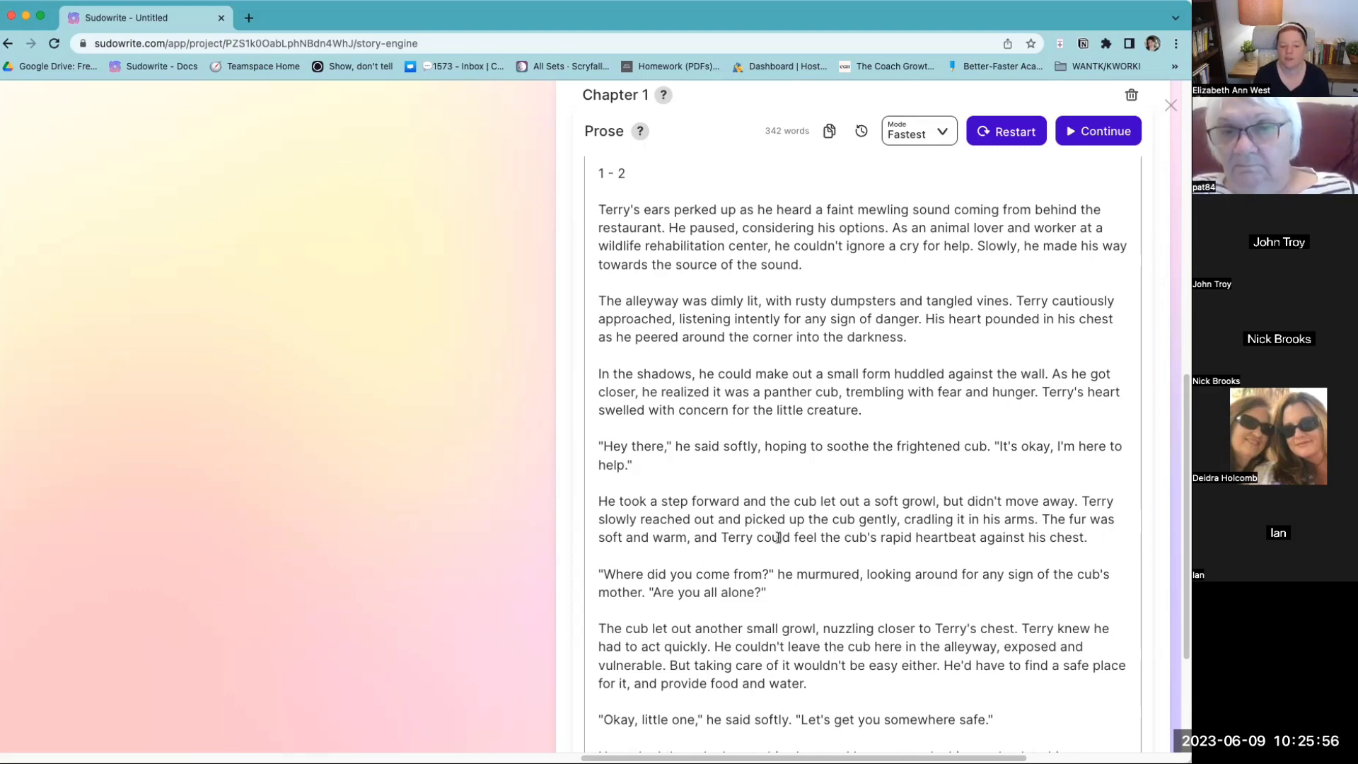
pyautogui.scroll(-3, 778, 538)
pyautogui.scroll(5, 778, 538)
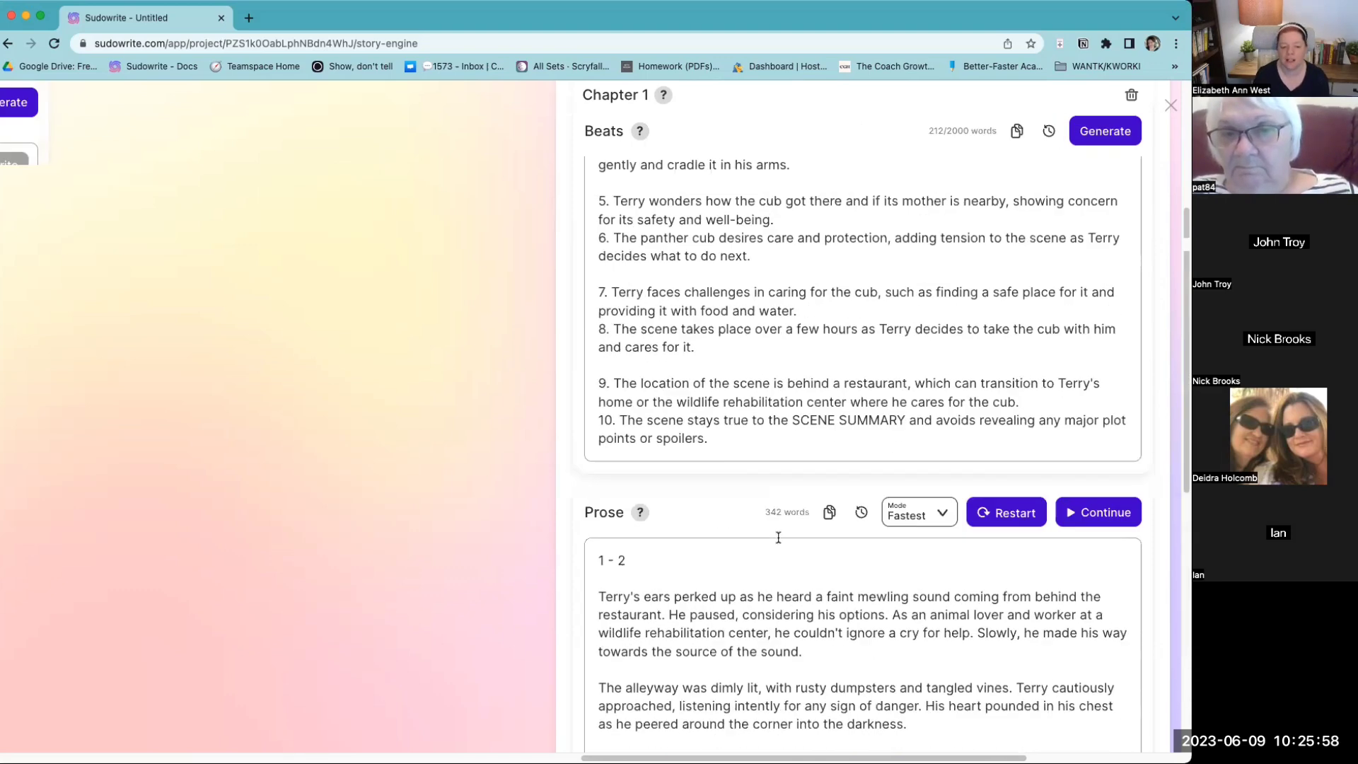
pyautogui.scroll(3, 778, 538)
pyautogui.scroll(-2, 777, 537)
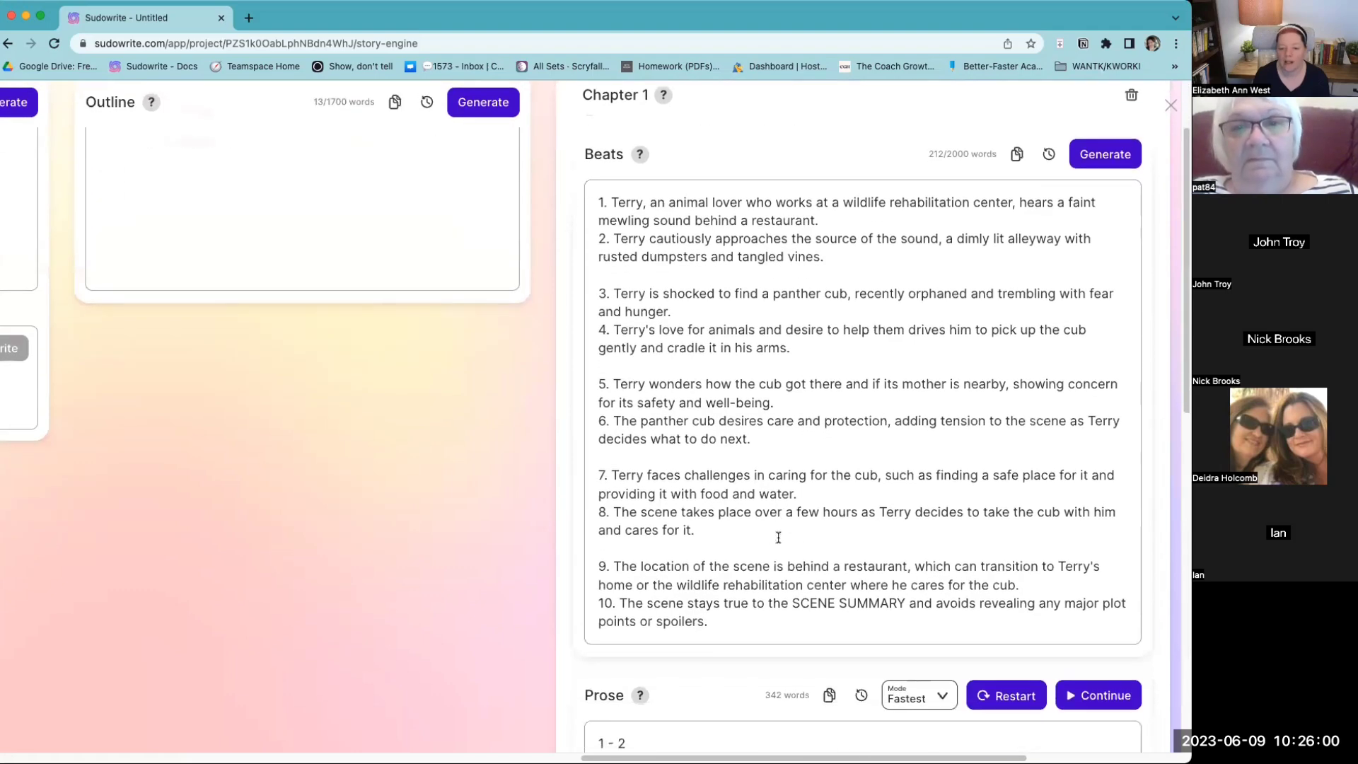
pyautogui.scroll(-1, 741, 325)
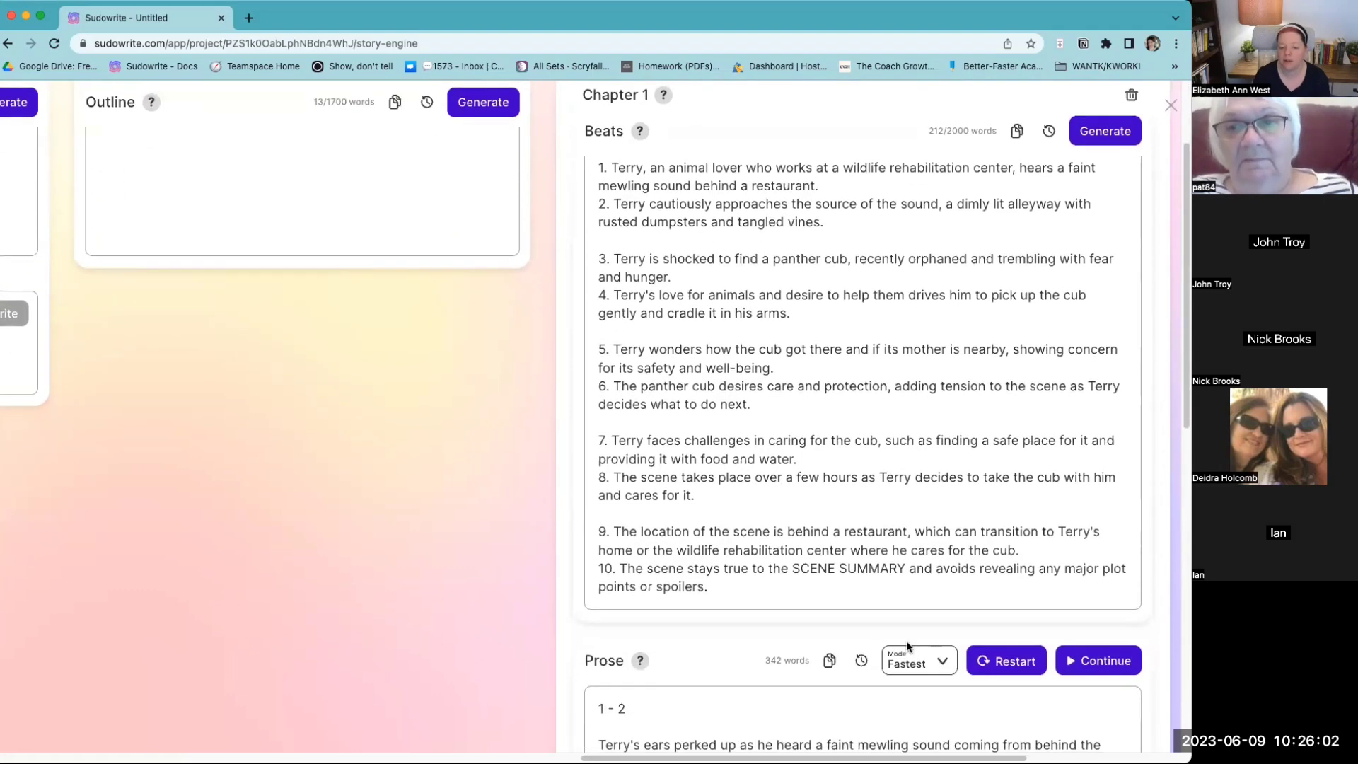
pyautogui.scroll(3, 779, 350)
pyautogui.moveTo(824, 364); pyautogui.dragTo(553, 306)
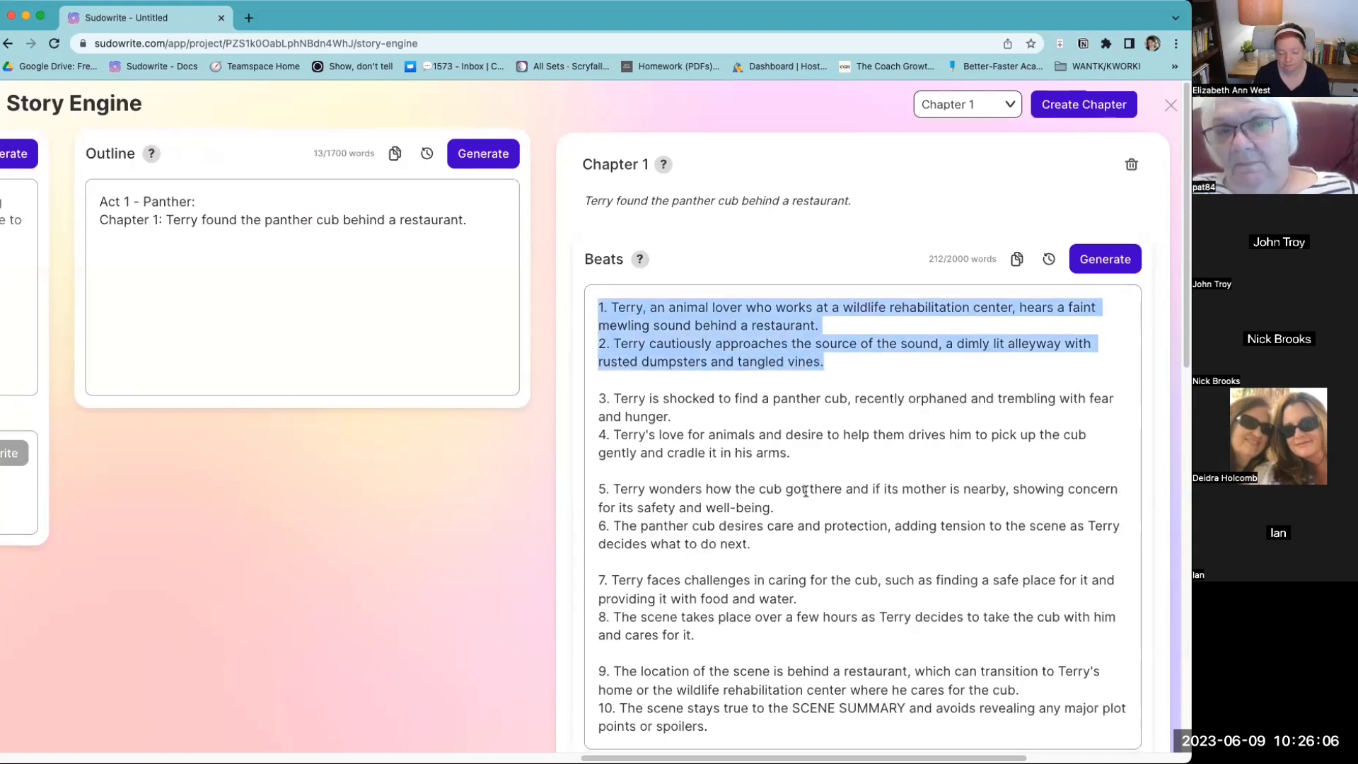
pyautogui.scroll(-2, 803, 491)
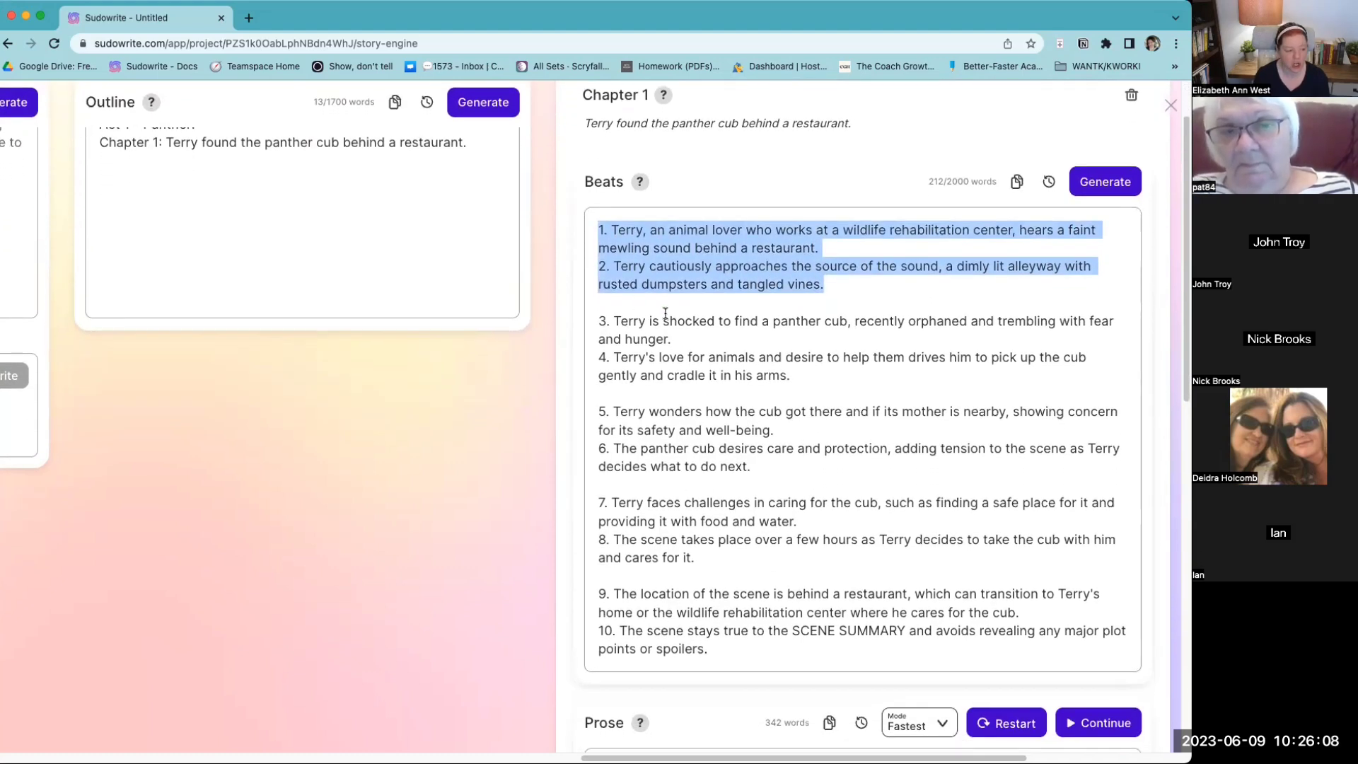
pyautogui.scroll(-1, 703, 415)
pyautogui.scroll(-1, 703, 416)
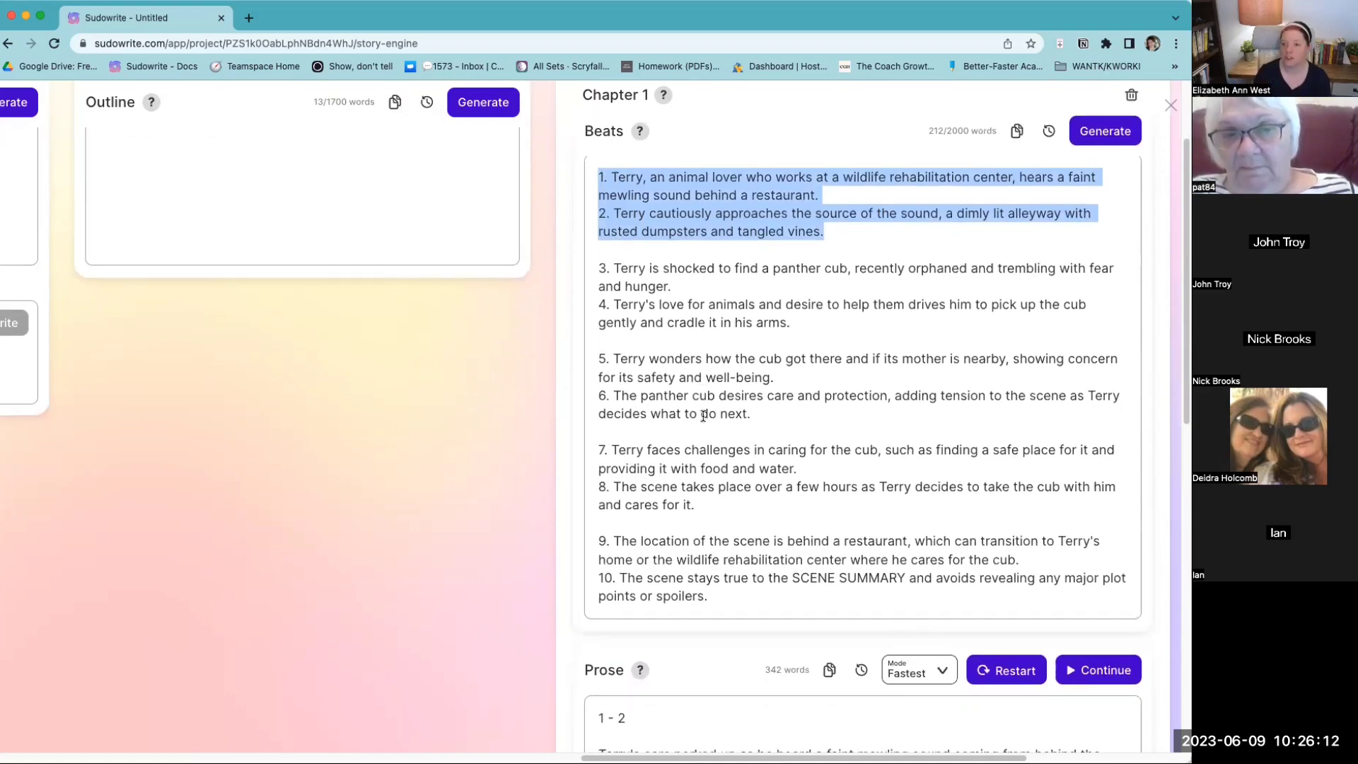
# Step: Highlight the animal-lover sentence and the first two prose paragraphs to examine how they cover beats 1 and 2
pyautogui.scroll(-5, 704, 415)
pyautogui.click(655, 414)
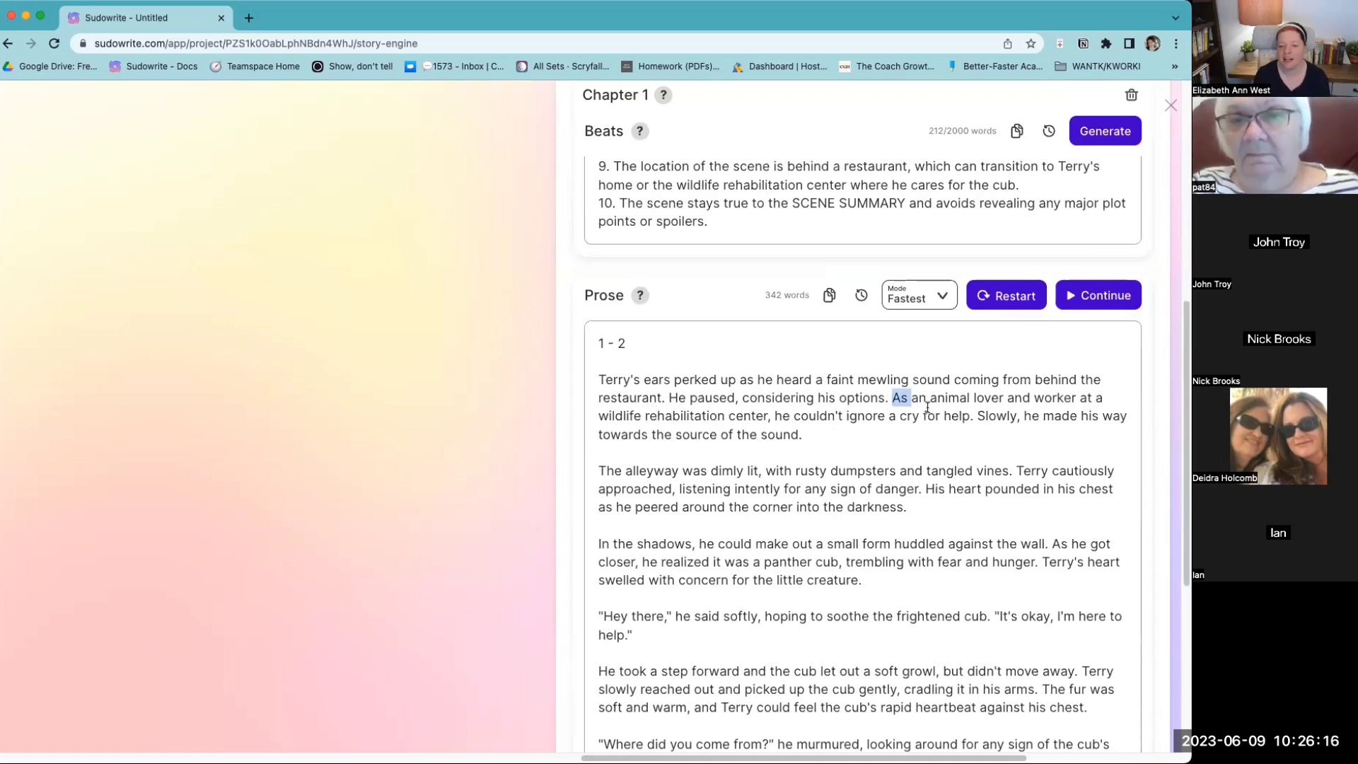
pyautogui.moveTo(892, 398); pyautogui.dragTo(973, 418)
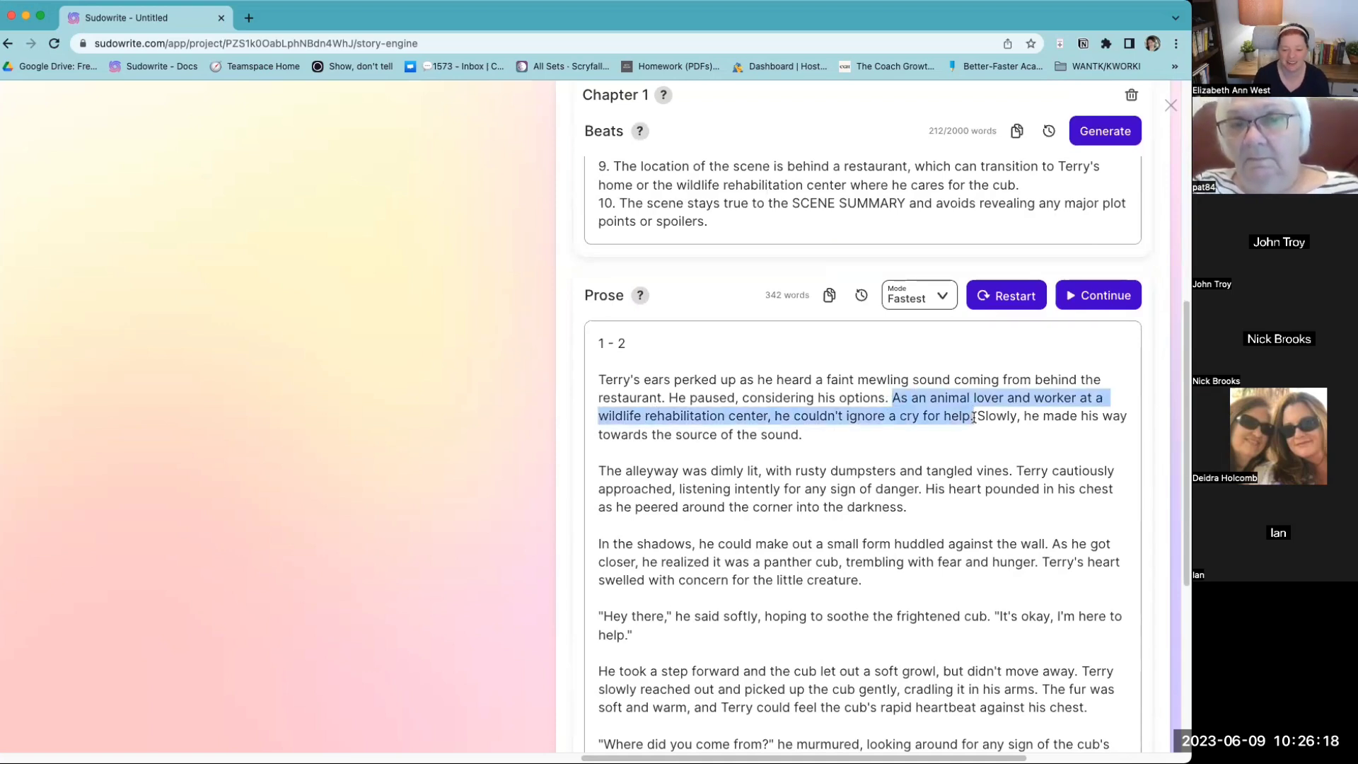
pyautogui.click(776, 493)
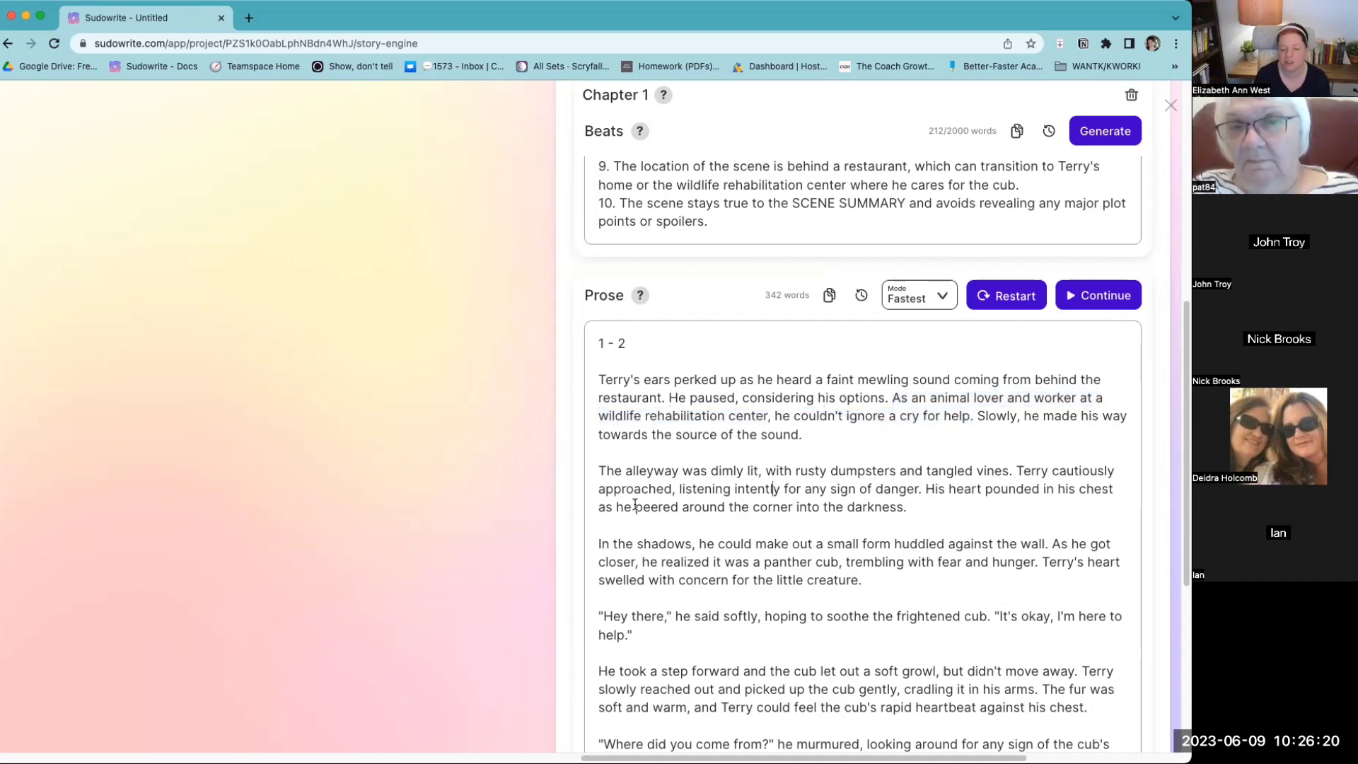
pyautogui.moveTo(907, 507); pyautogui.dragTo(591, 378)
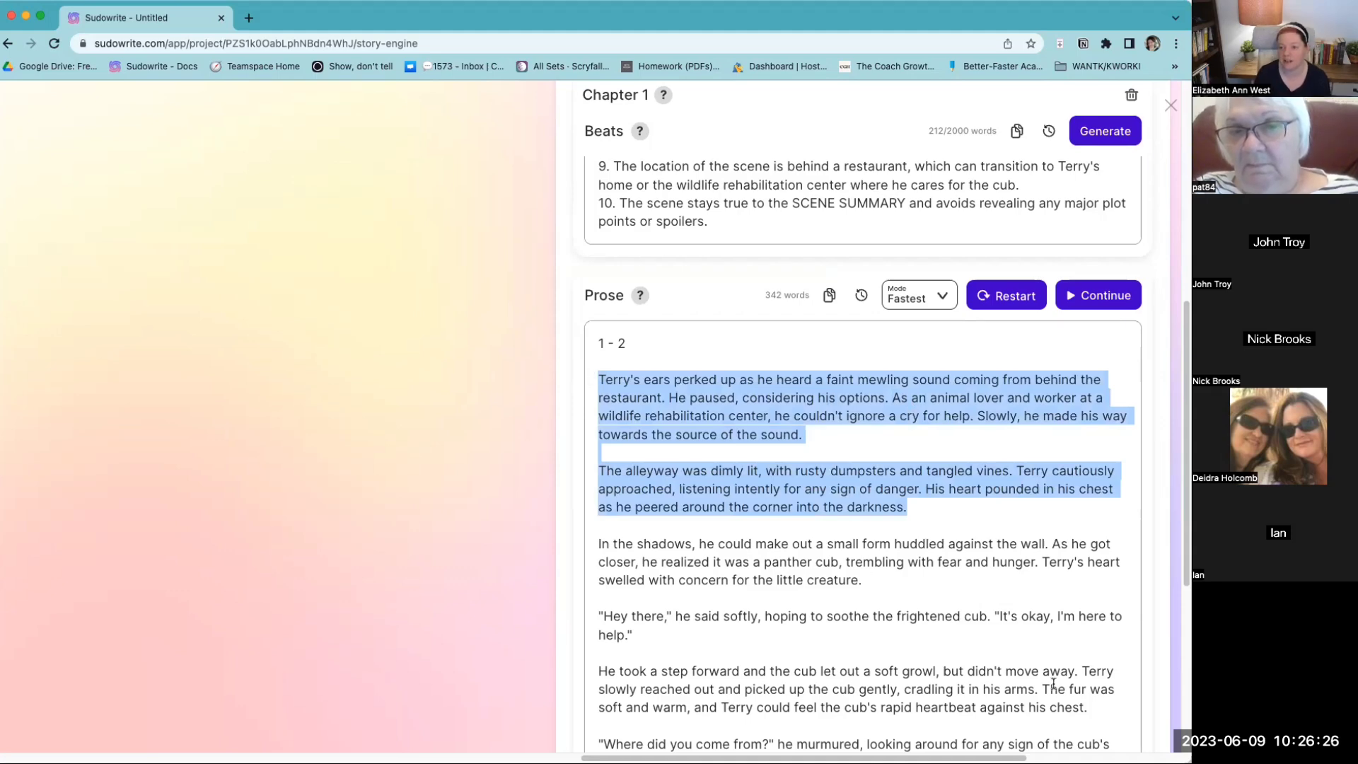
# Step: Continue the Chapter 1 prose generation with the next pair of beats, 3 and 4
pyautogui.scroll(-6, 1001, 657)
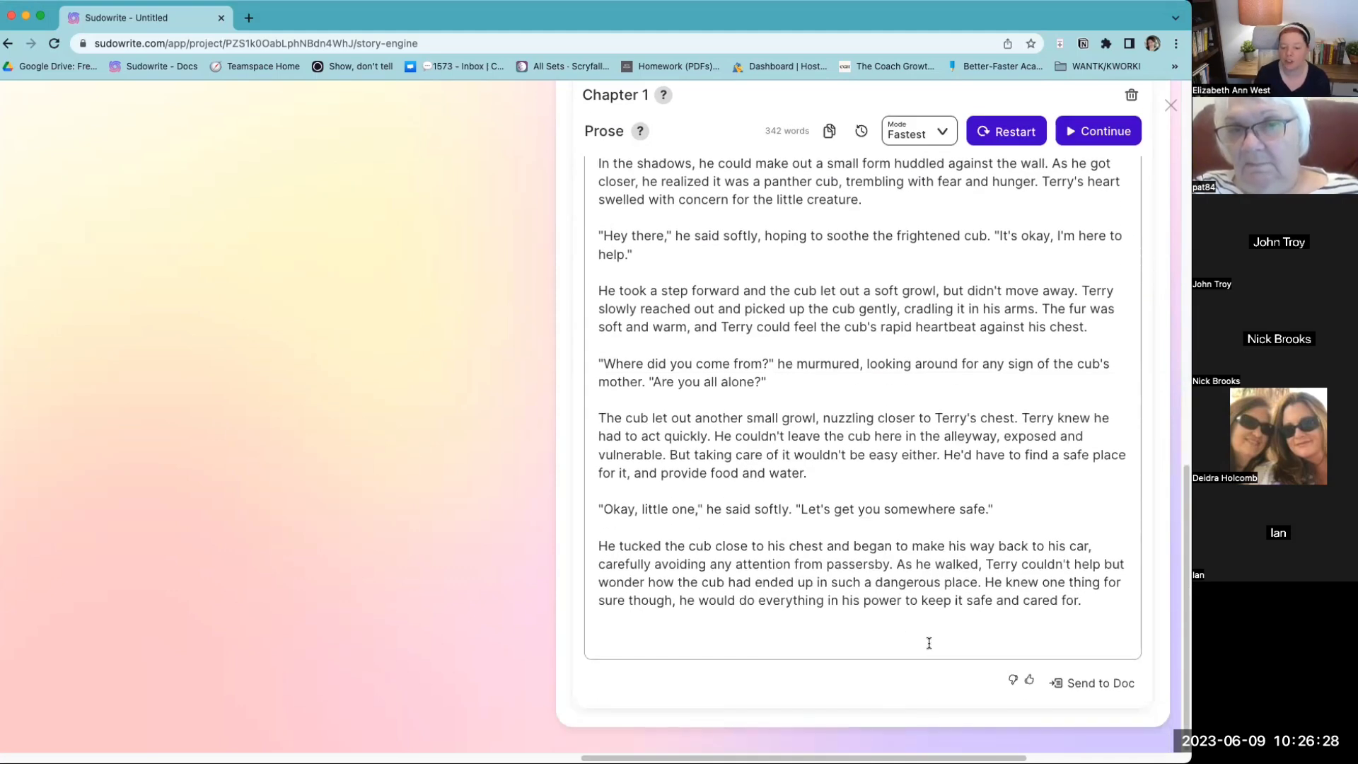
pyautogui.click(1100, 138)
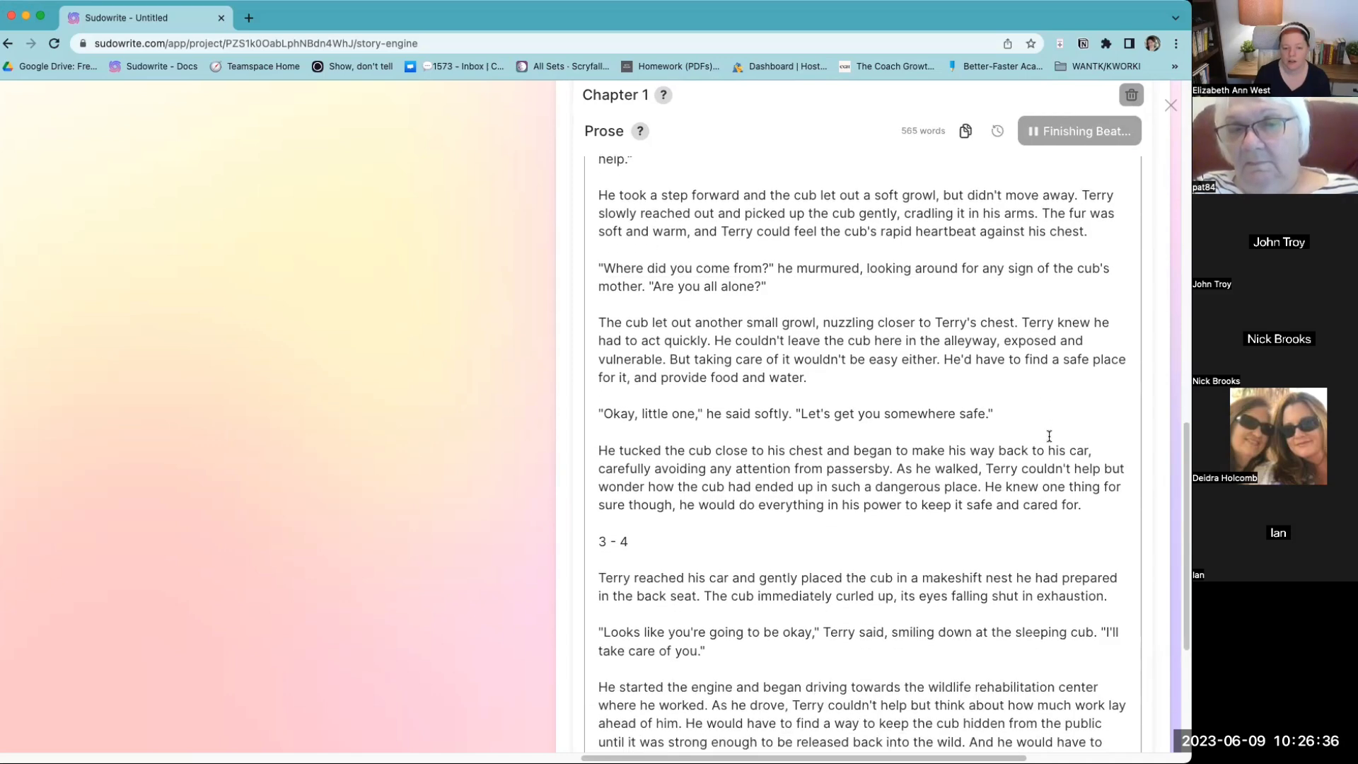
# Step: Compare the generated 3 - 4 prose section with the Chapter 1 beats, highlighting beats 3 and 4 as its source
pyautogui.scroll(-5, 1049, 436)
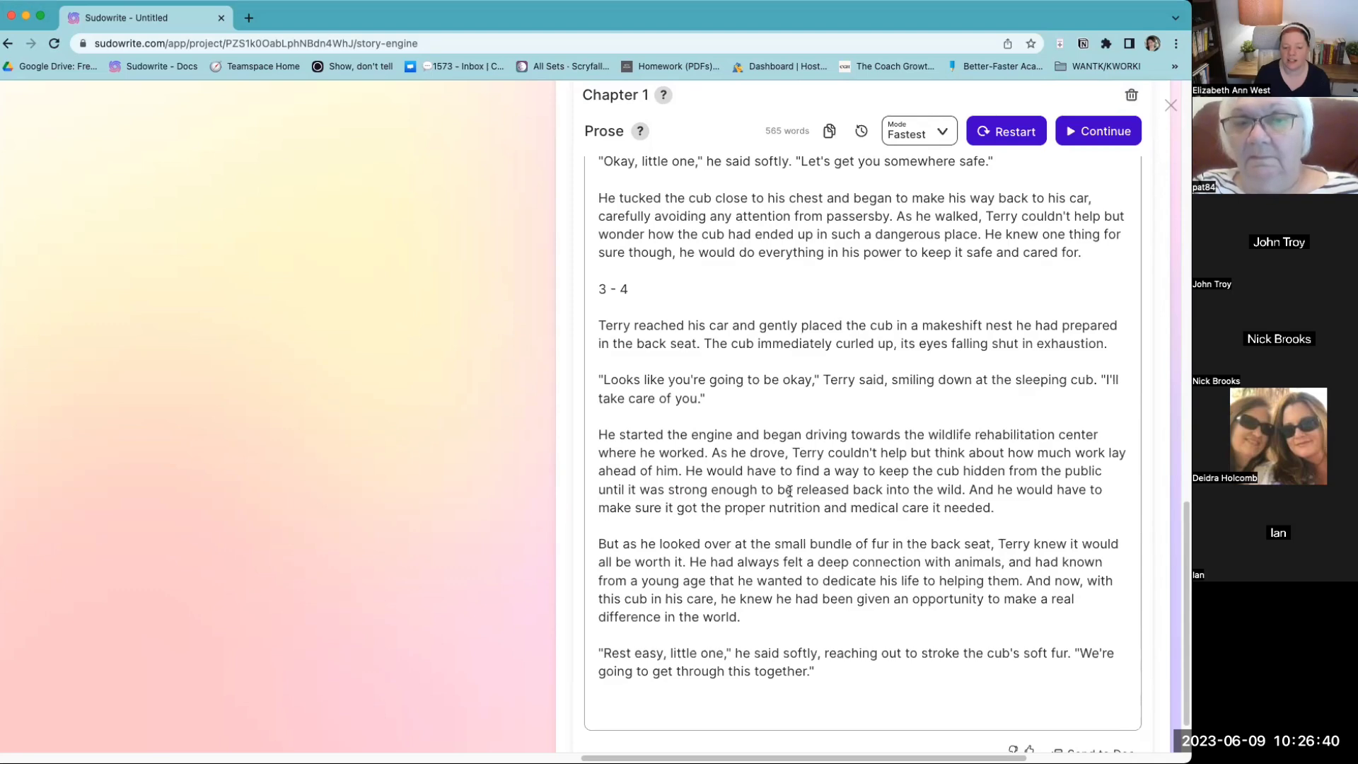
pyautogui.scroll(4, 956, 552)
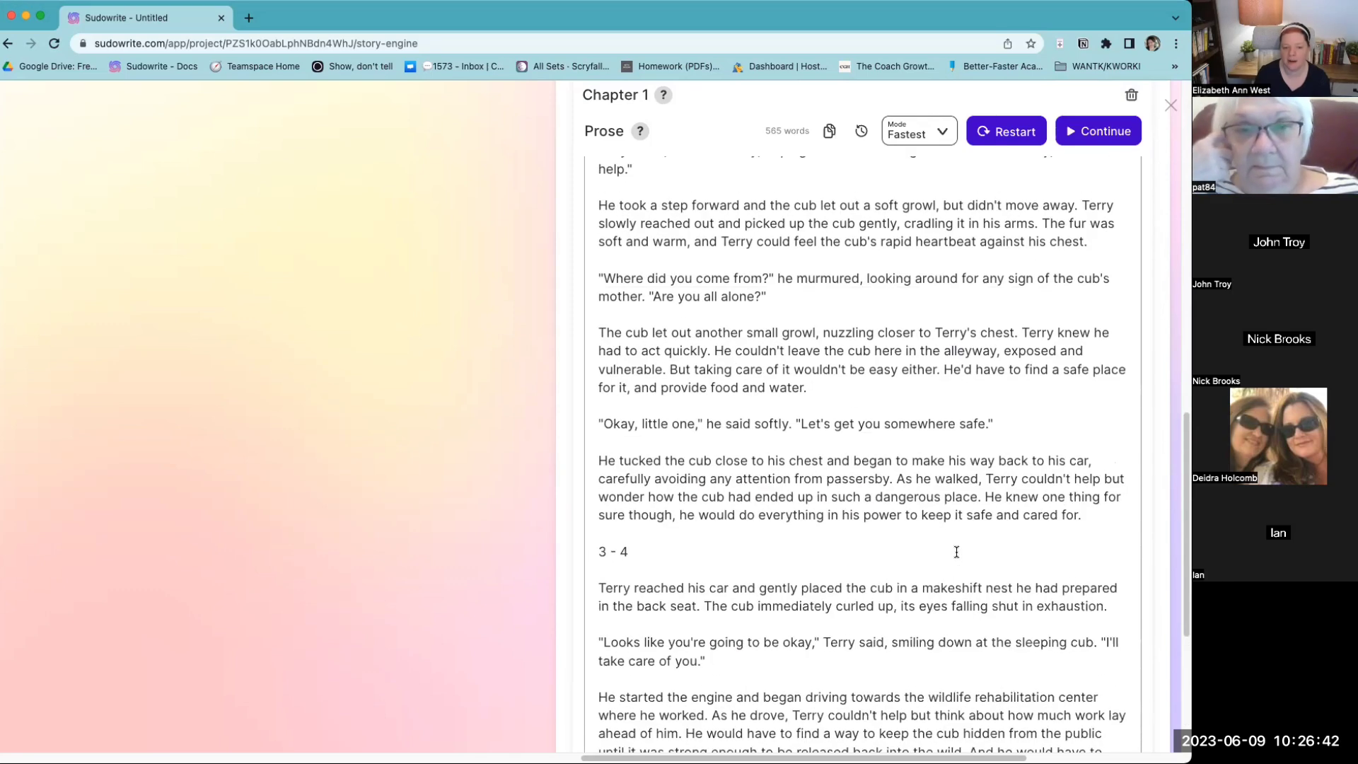
pyautogui.scroll(10, 956, 551)
pyautogui.scroll(2, 957, 552)
pyautogui.moveTo(801, 446); pyautogui.dragTo(580, 394)
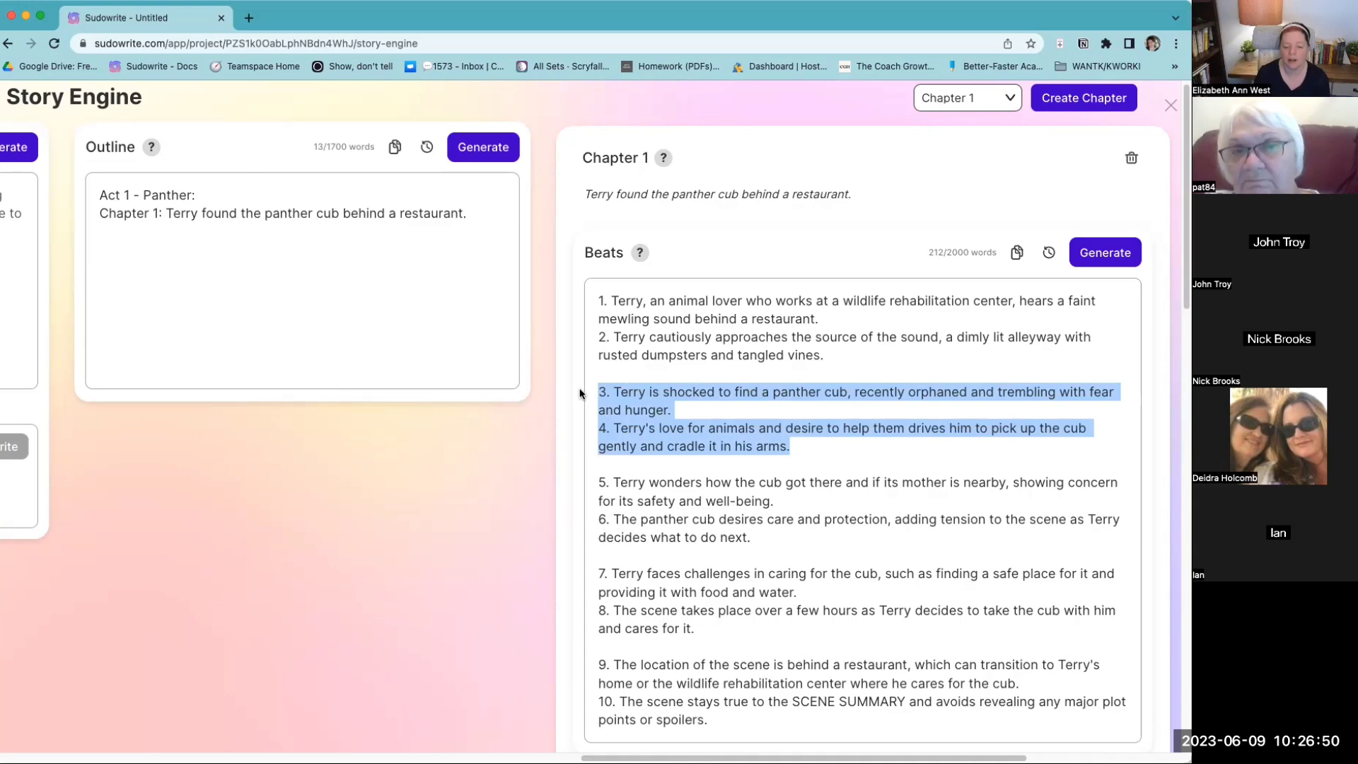
pyautogui.scroll(-1, 776, 505)
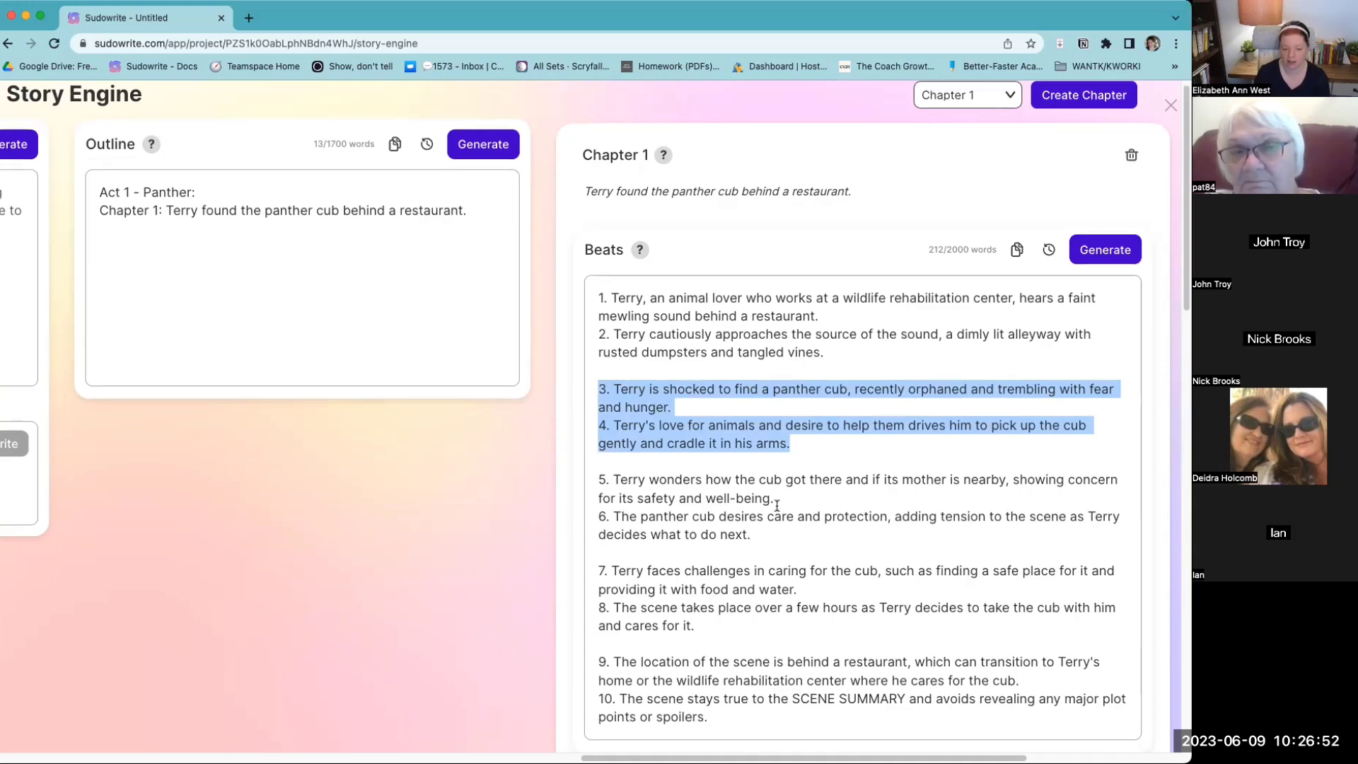
pyautogui.scroll(-3, 776, 505)
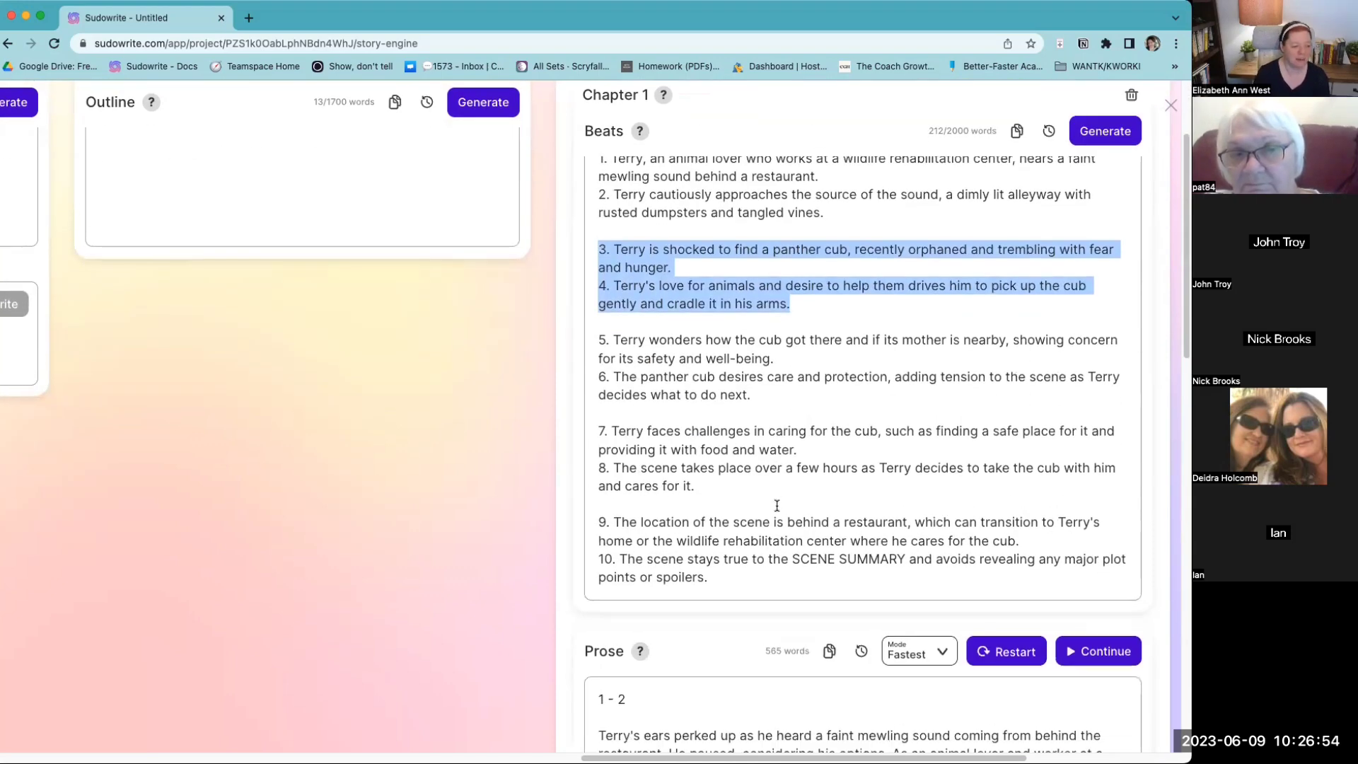
pyautogui.scroll(3, 776, 505)
pyautogui.click(825, 329)
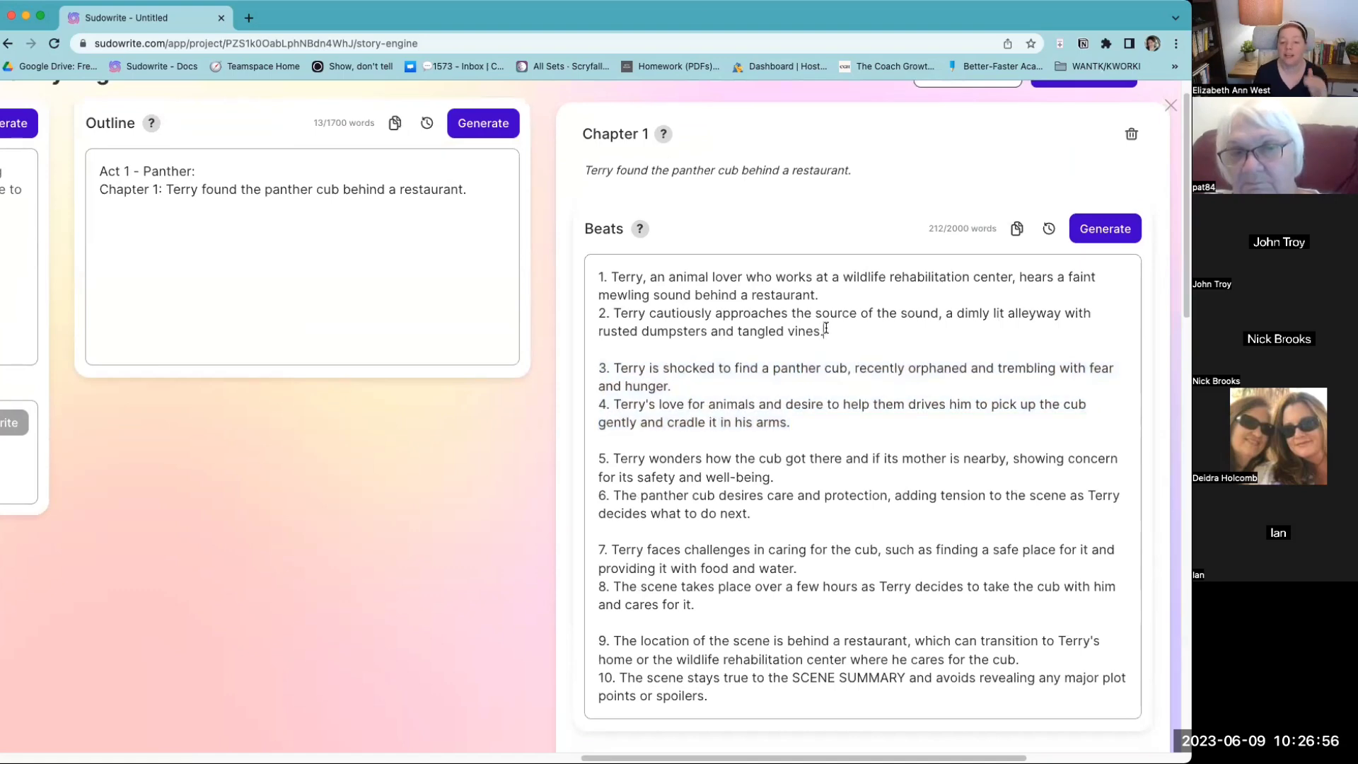
# Step: Reread the 3 - 4 prose section through to its end to judge how it follows the paired beats
pyautogui.scroll(-1, 819, 337)
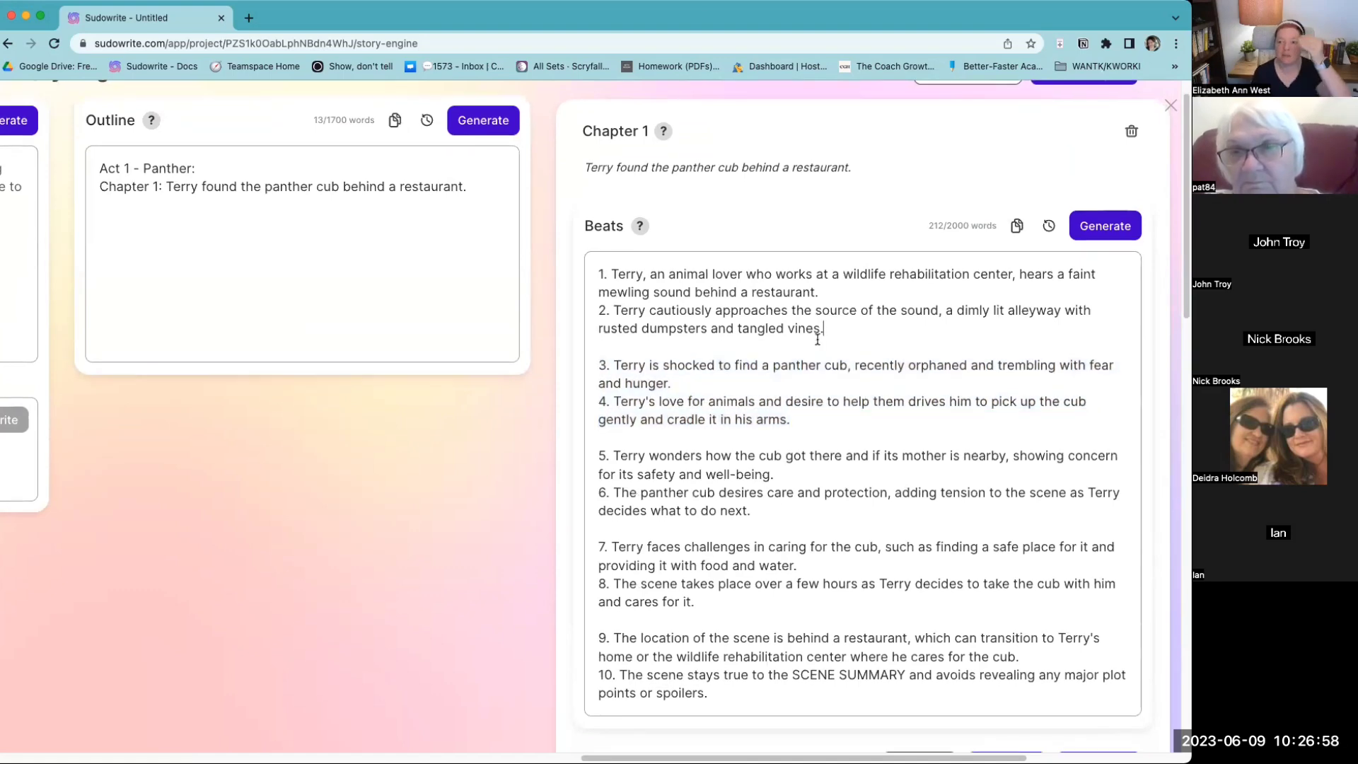
pyautogui.scroll(-10, 817, 340)
pyautogui.scroll(-7, 810, 369)
pyautogui.scroll(1, 811, 369)
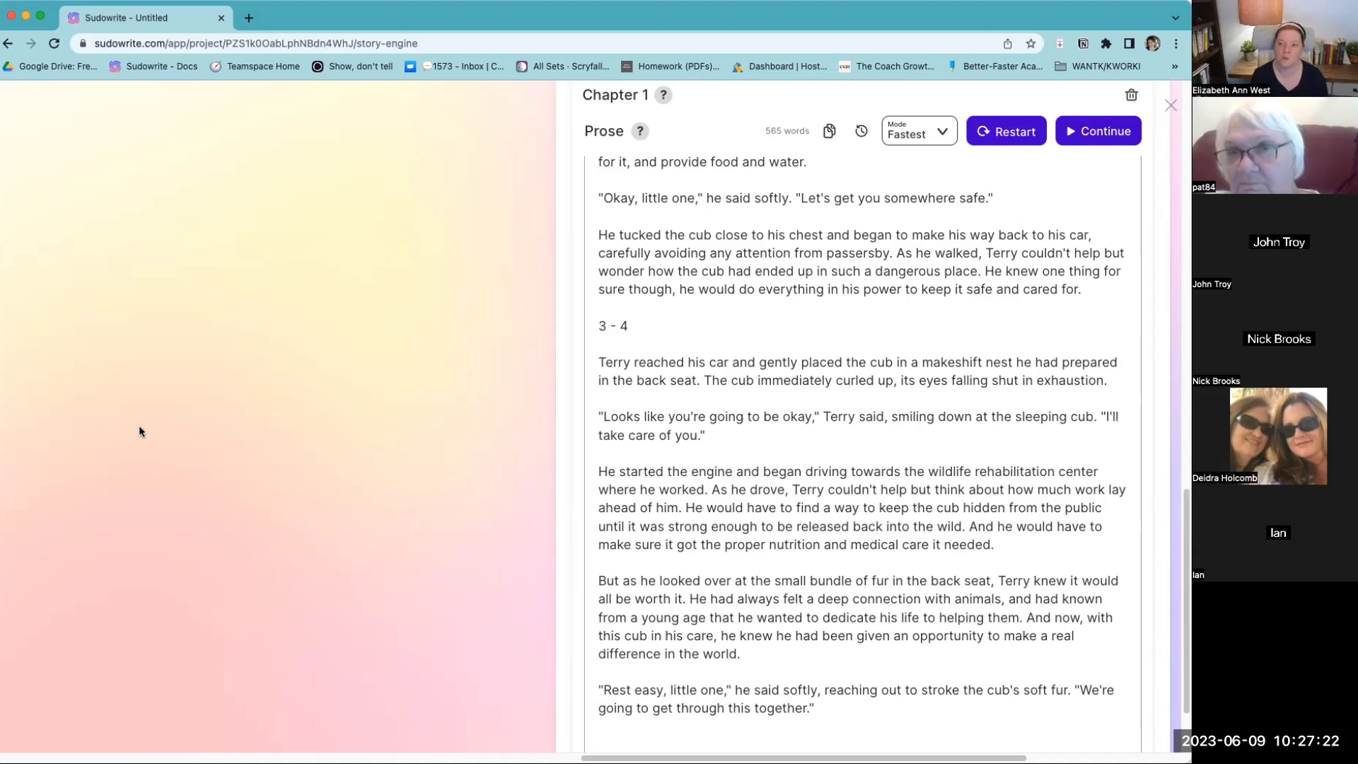
pyautogui.scroll(-1, 400, 577)
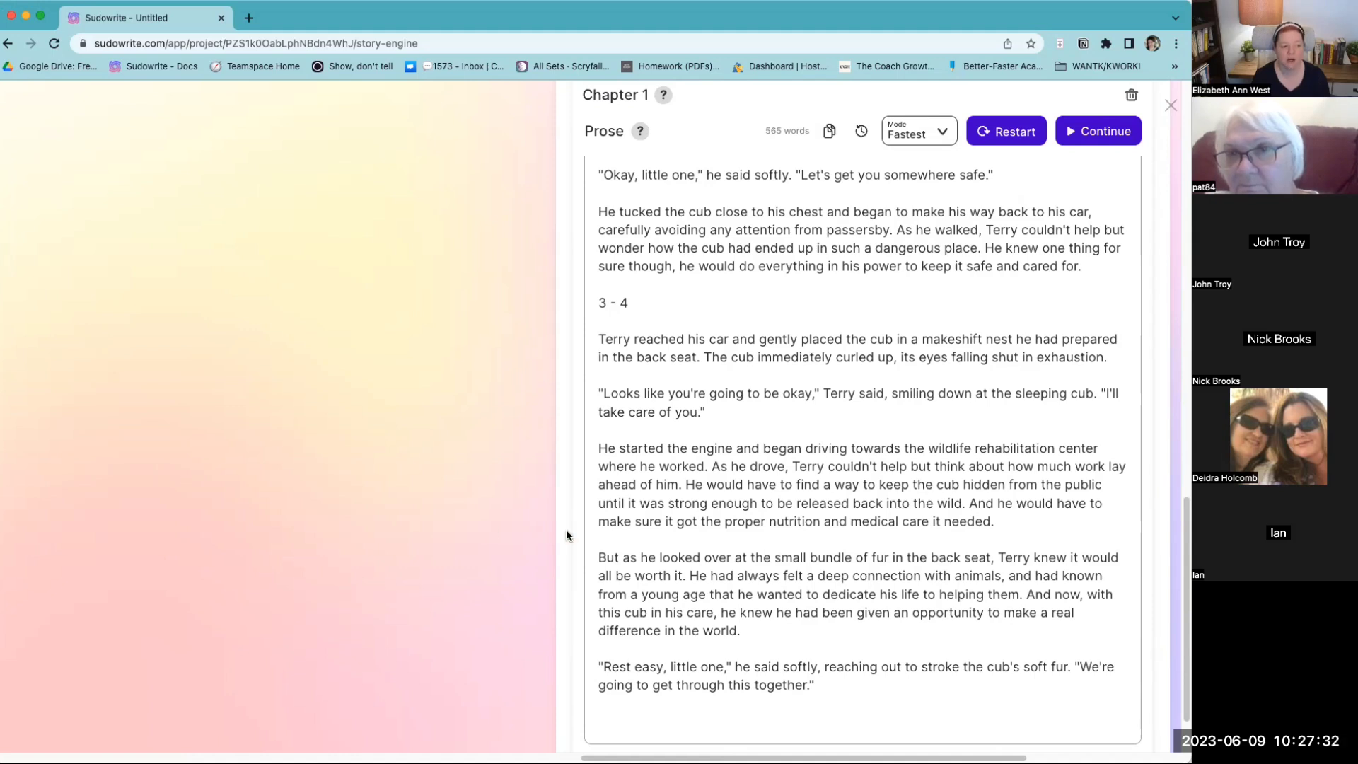
# Step: Create another Chapter 1 card and copy the ten paired beats from the existing card into its Beats
pyautogui.moveTo(784, 754); pyautogui.dragTo(852, 753)
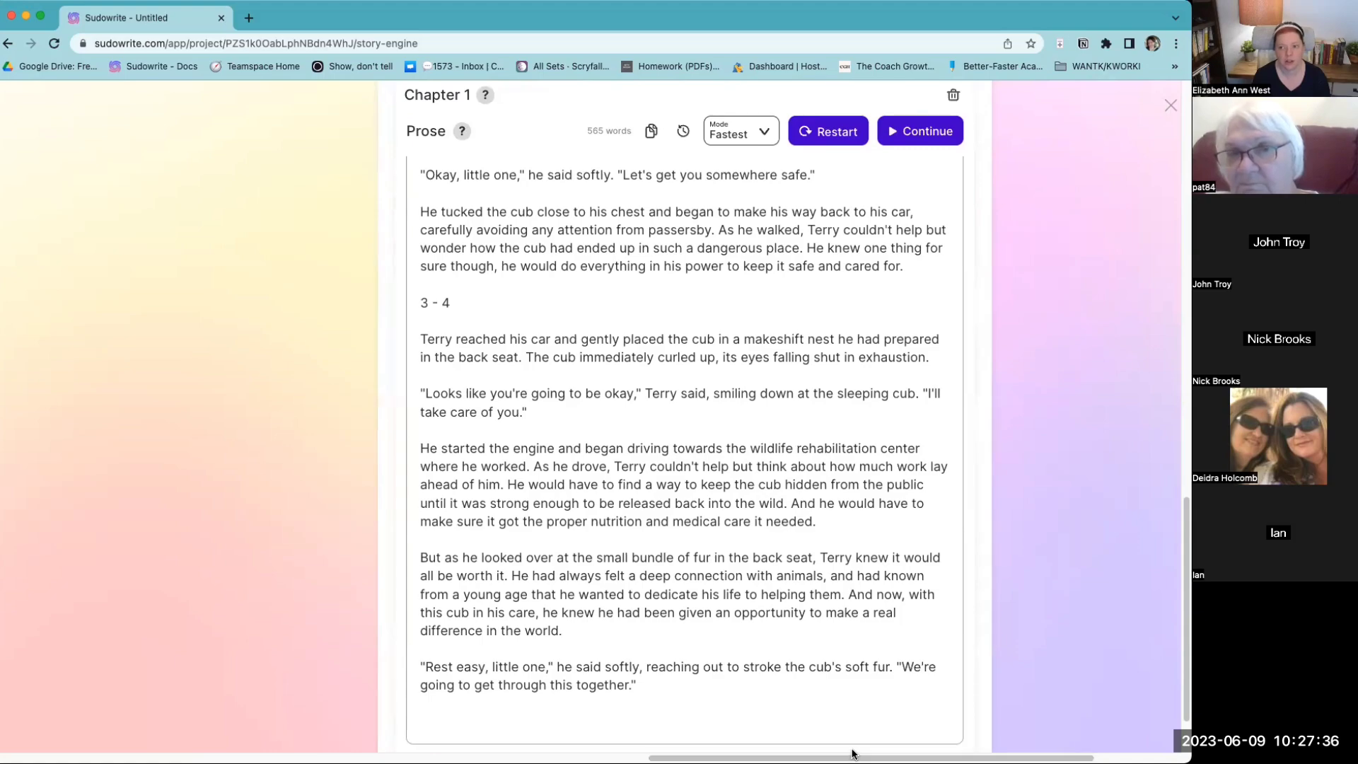
pyautogui.scroll(15, 959, 569)
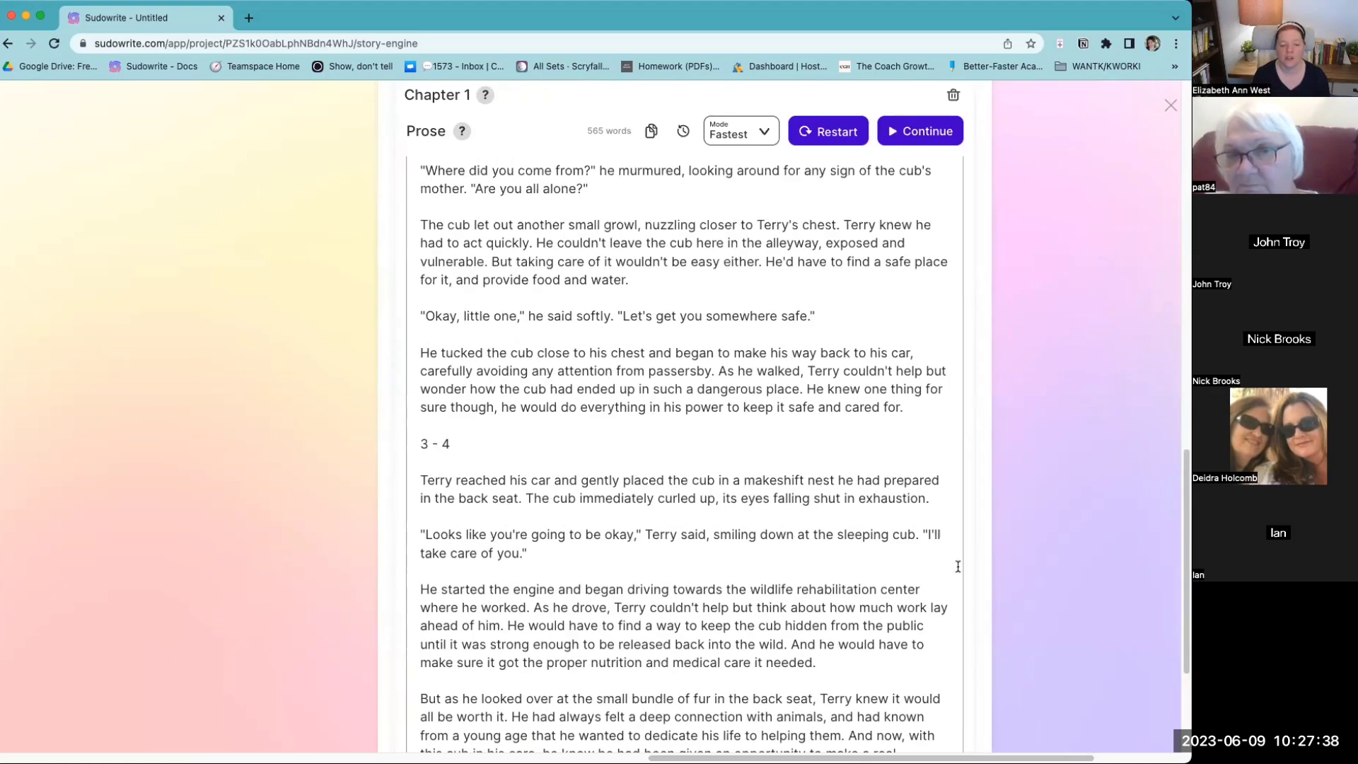
pyautogui.scroll(5, 959, 569)
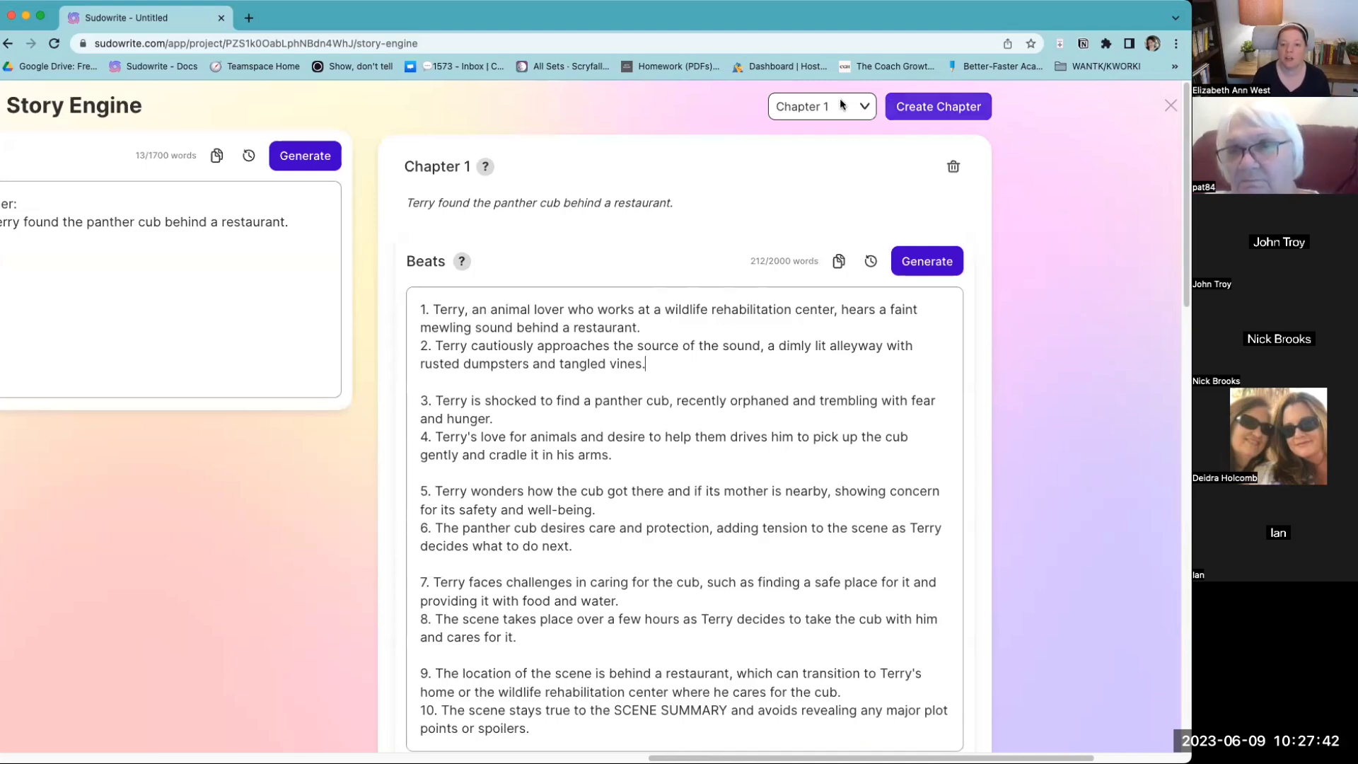
pyautogui.click(928, 106)
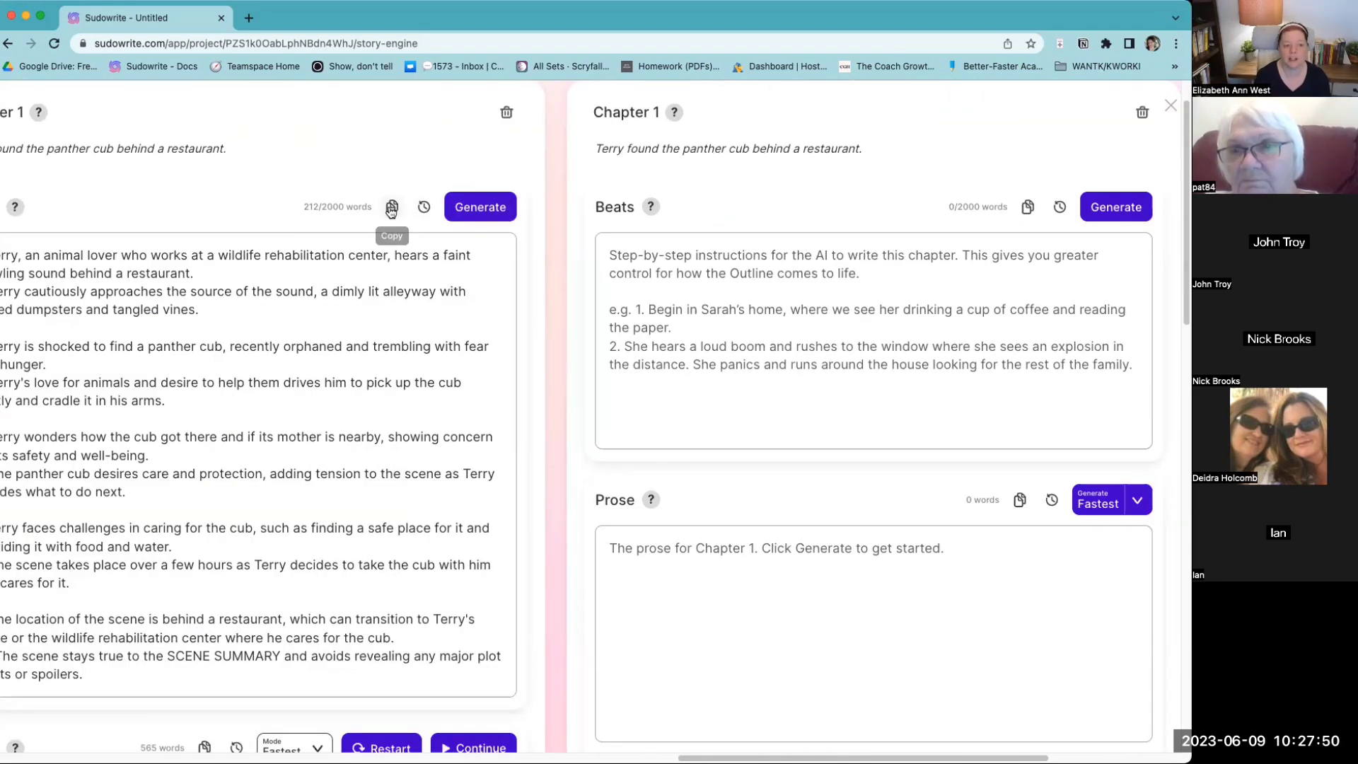
pyautogui.click(605, 283)
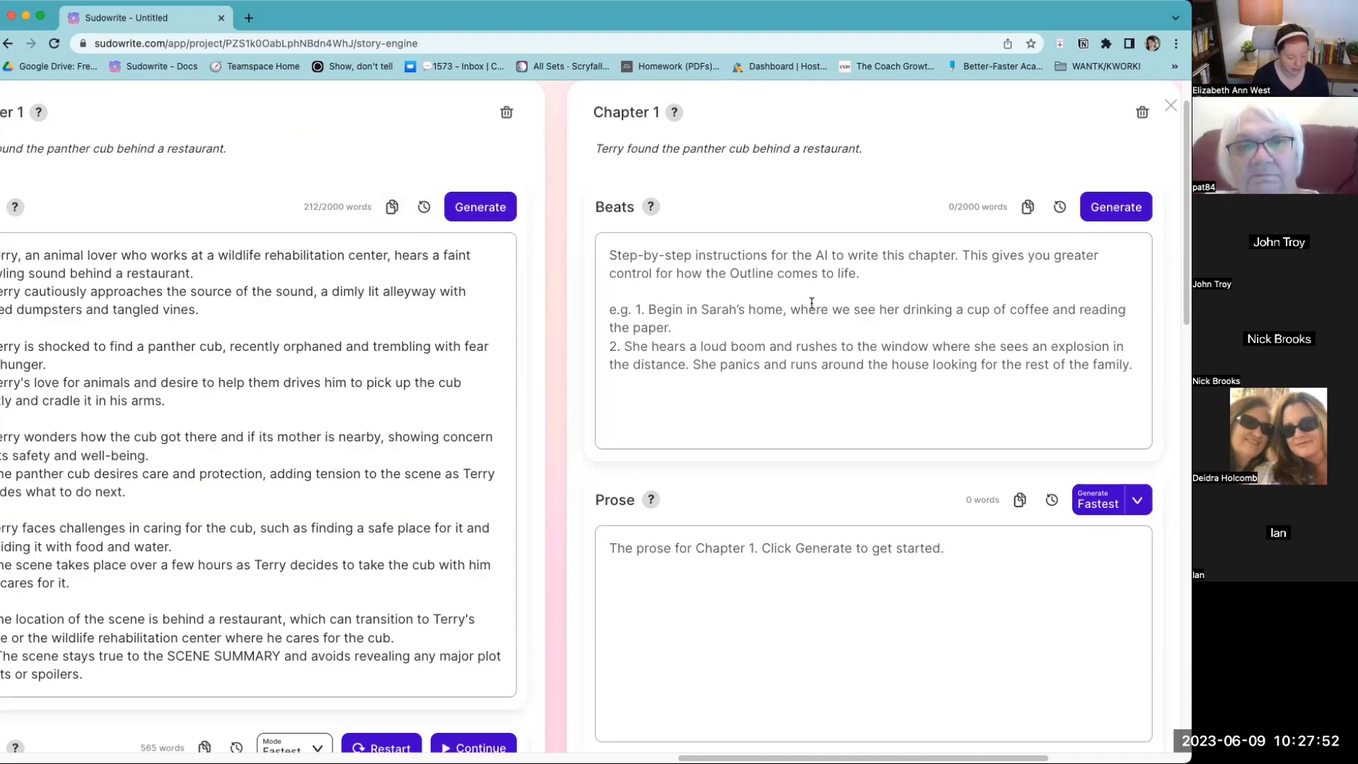
pyautogui.write("1. Terry, an animal lover who works at a wildlife rehabilitation center, hears a faint mewling sound behind a restaurant. 2. Terry cautiously approaches the source of the sound, a dimly lit alleyway with rusted dumpsters and tangled vines.  3. Terry is shocked to find a panther cub, recently orphaned and trembling with fear and hunger. 4. Terry's love for animals and desire to help them drives him to pick up the cub gently and cradle it in his arms.  5. Terry wonders how the cub got there and if its mother is nearby, showing concern for its safety and well-being. 6. The panther cub desires care and protection, adding tension to the scene as Terry decides what to do next.  7. Terry faces challenges in caring for the cub, such as finding a safe place for it and providing it with food and water. 8. The scene takes place over a few hours as Terry decides to take the cub with him and cares for it.  9. The location of the scene is behind a restaurant, which can transition to Terry's home or the wildlife rehabilitation center where he cares for the cub. 10. The scene stays true to the SCENE SUMMARY and avoids revealing any major plot points or spoilers.")
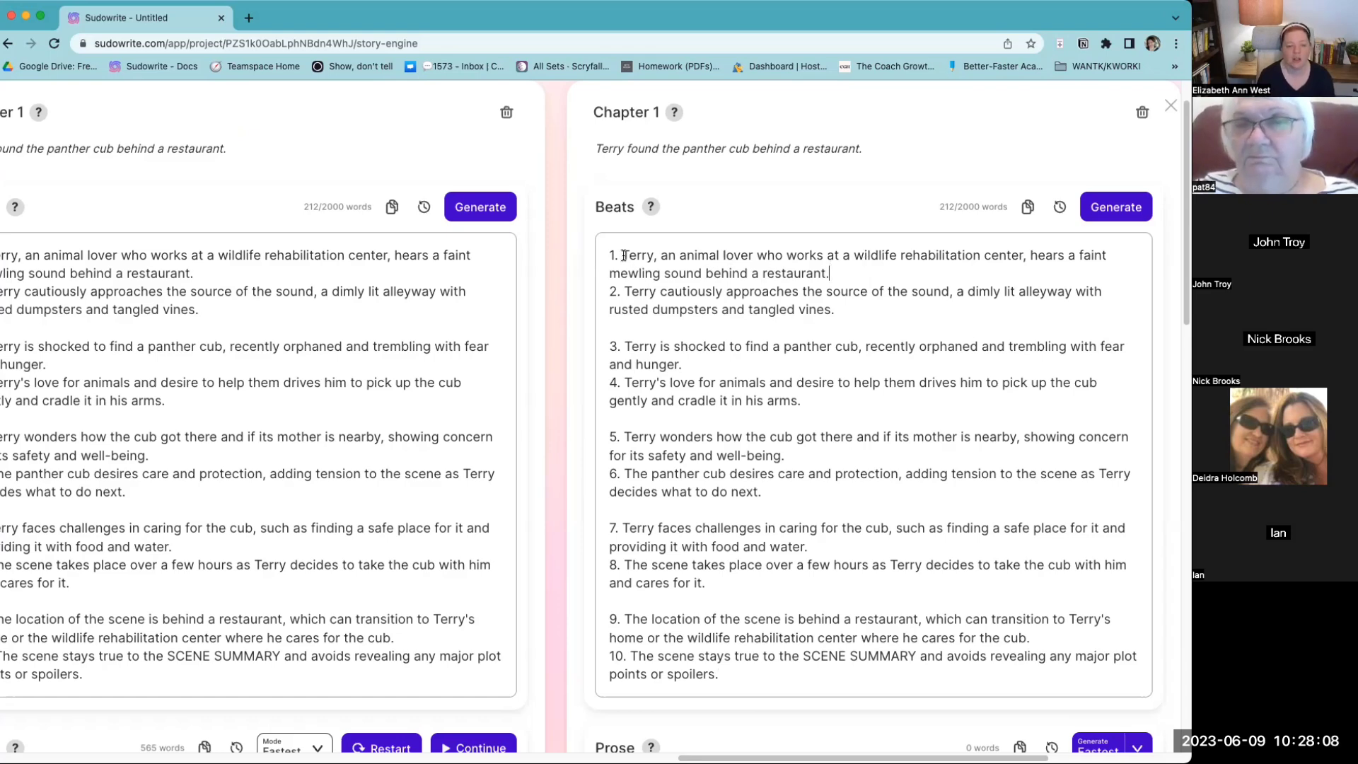
# Step: Insert "Terry is being berated by his supervisor, Jaime, for being late back from break." at the start of beat 1 in the new card
pyautogui.write('Terry is')
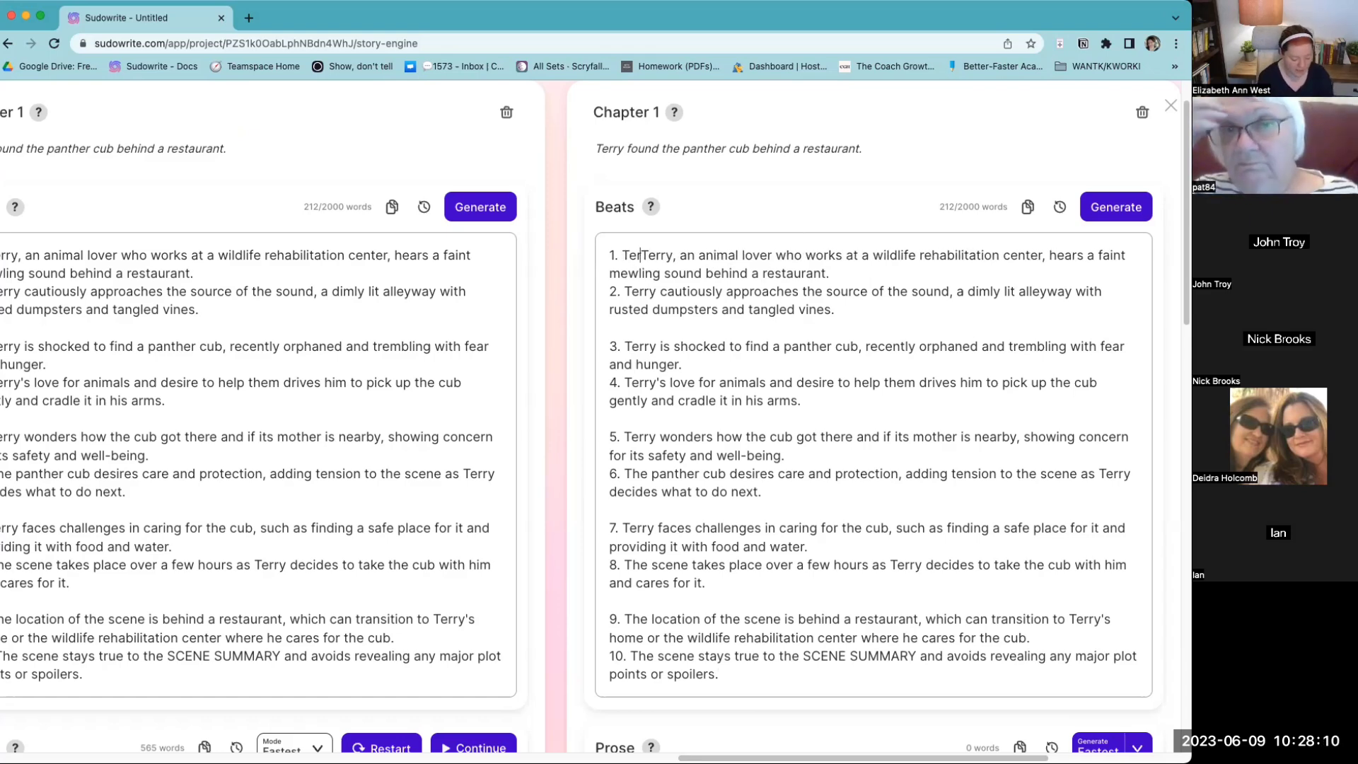
pyautogui.write(' being berate')
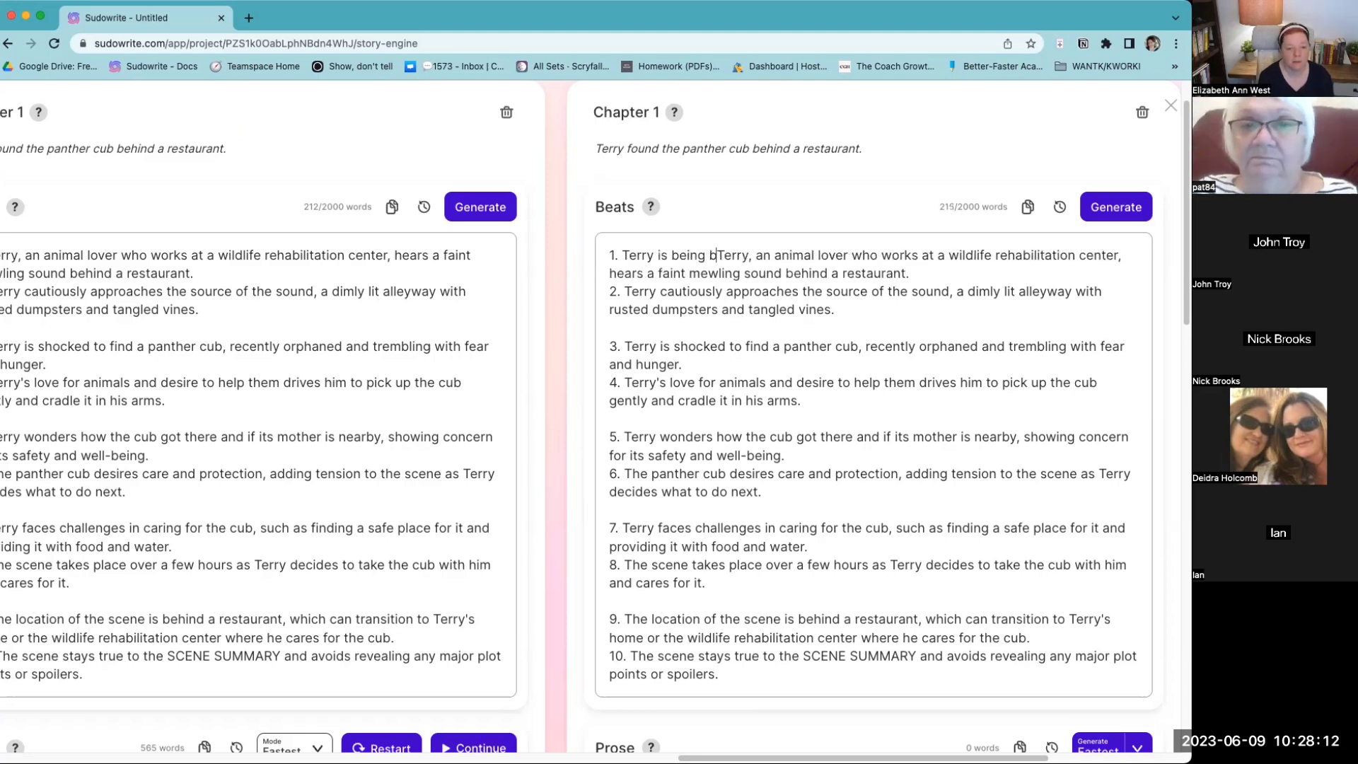
pyautogui.write('d by his supe')
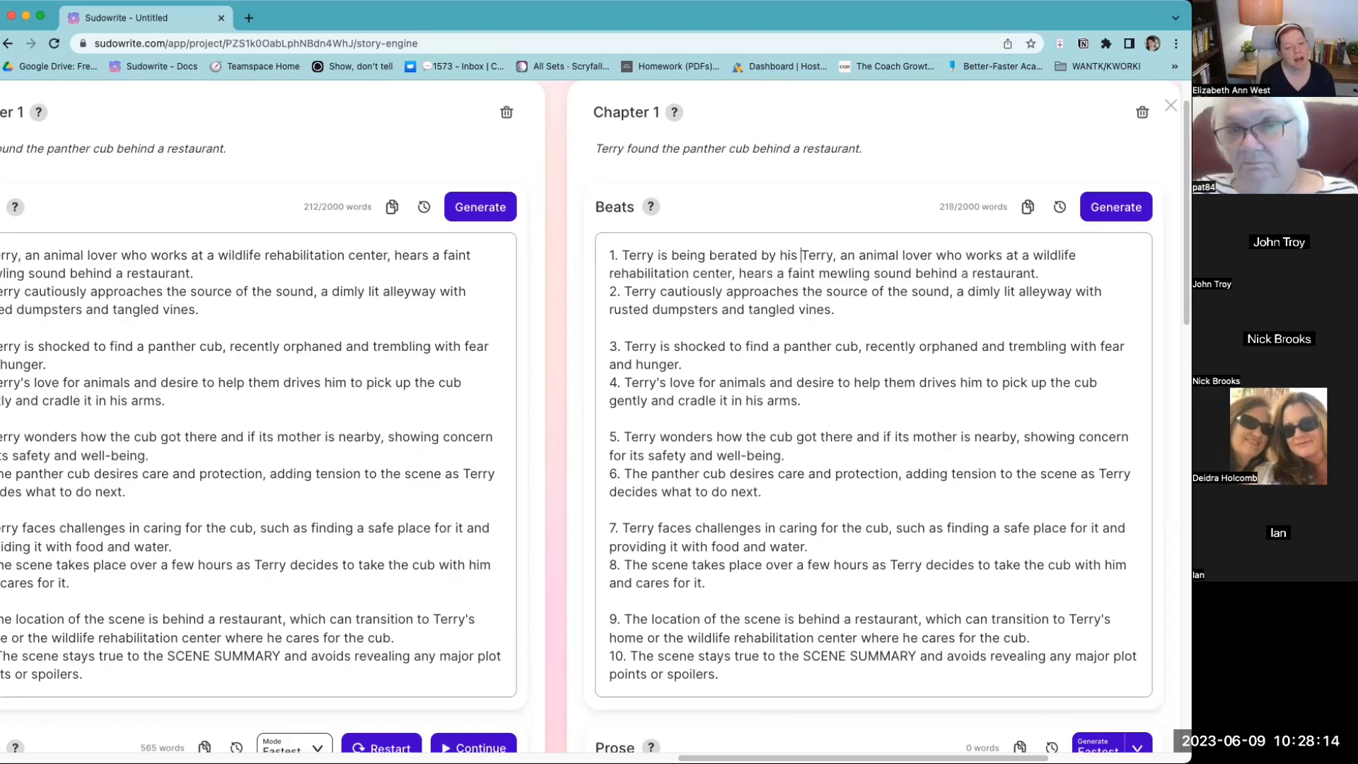
pyautogui.write('rvisor, J')
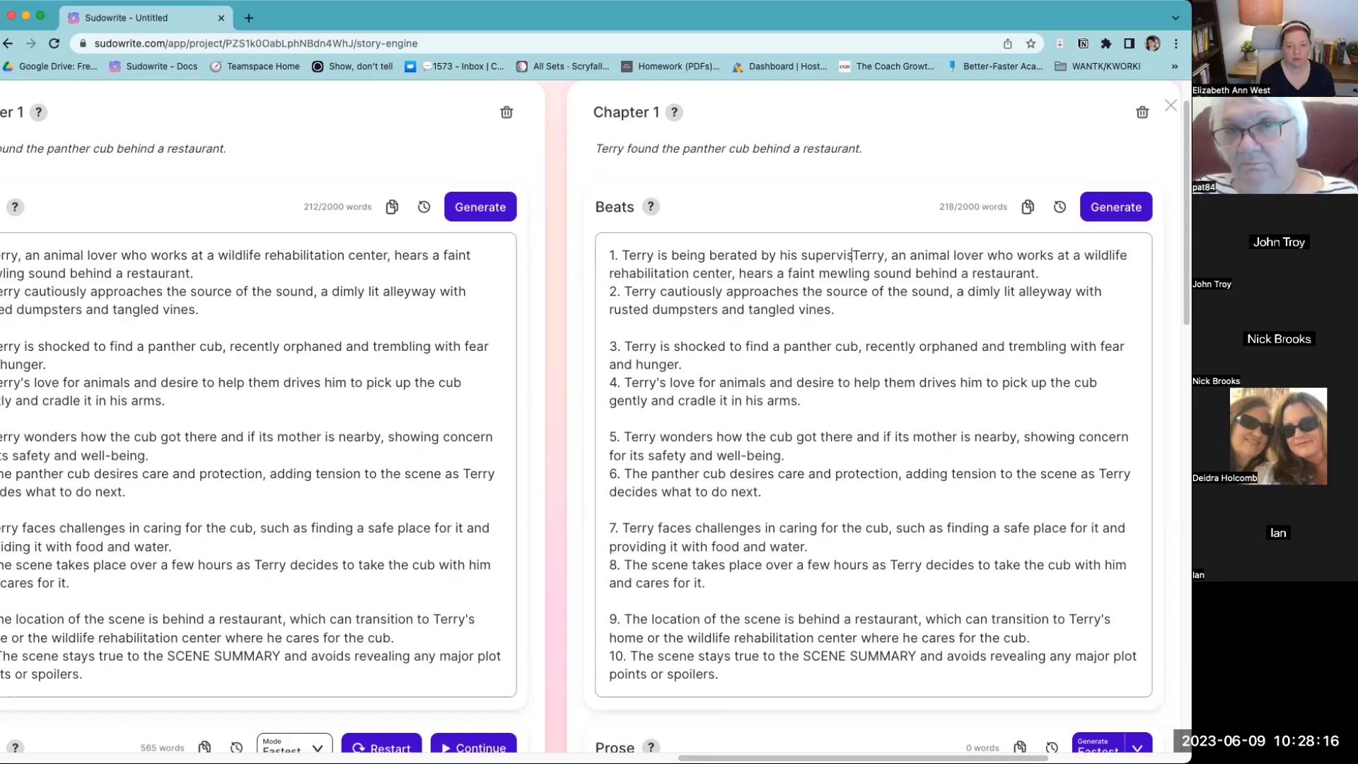
pyautogui.write('aime, for be')
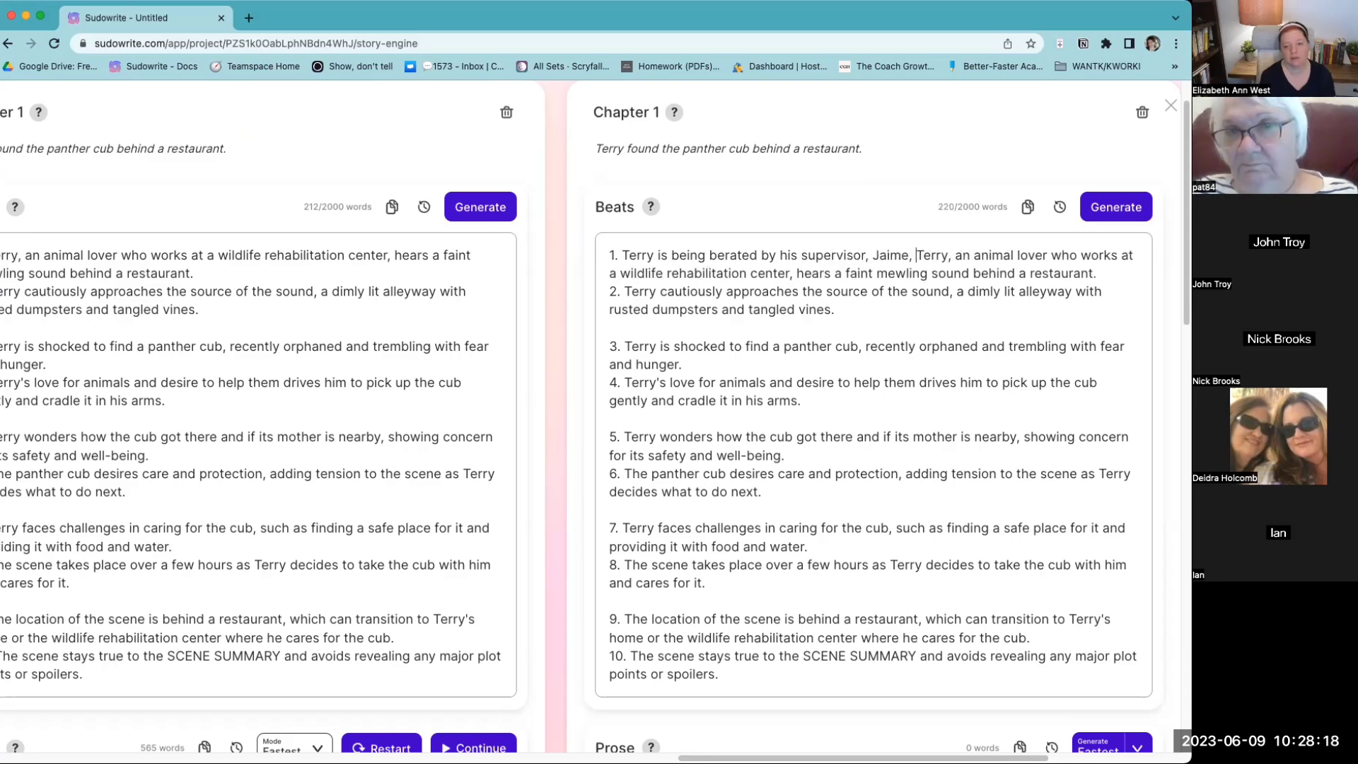
pyautogui.write('ing late ')
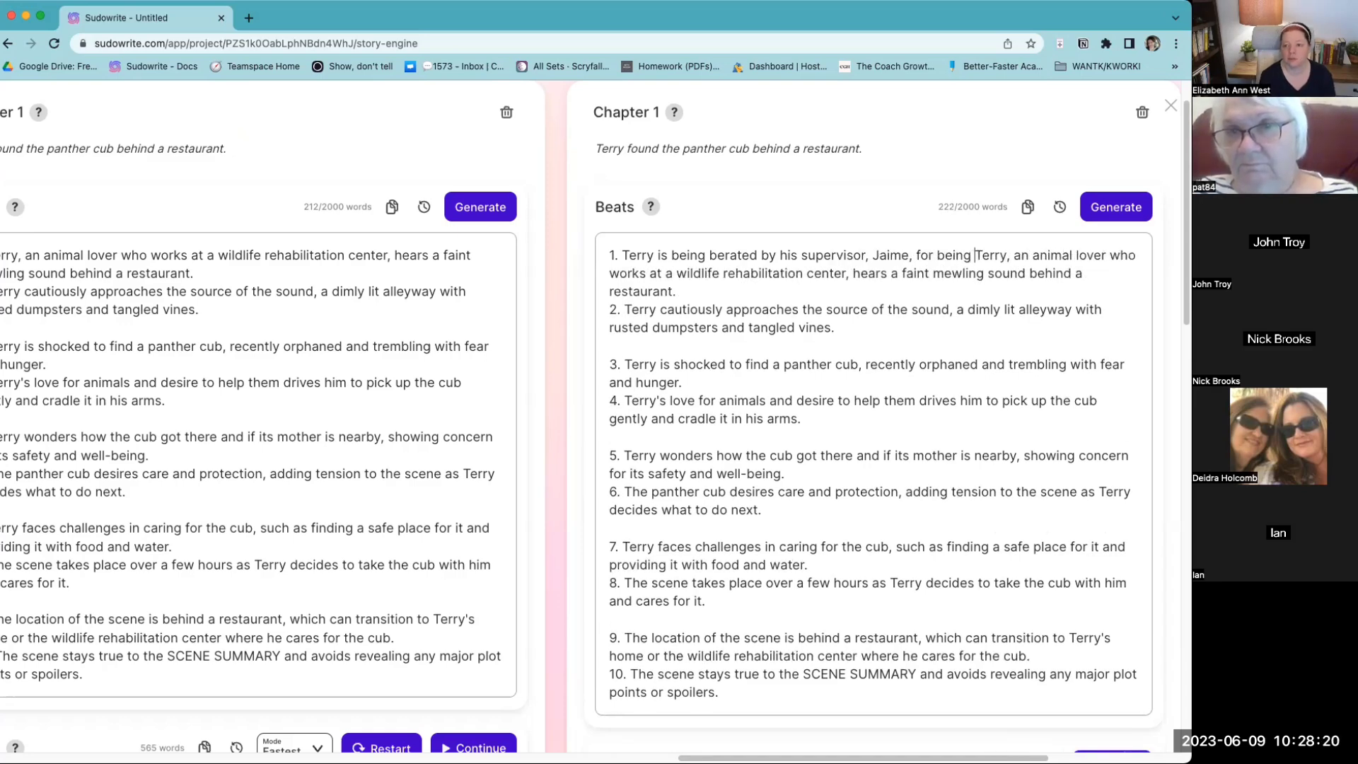
pyautogui.write('back from break.')
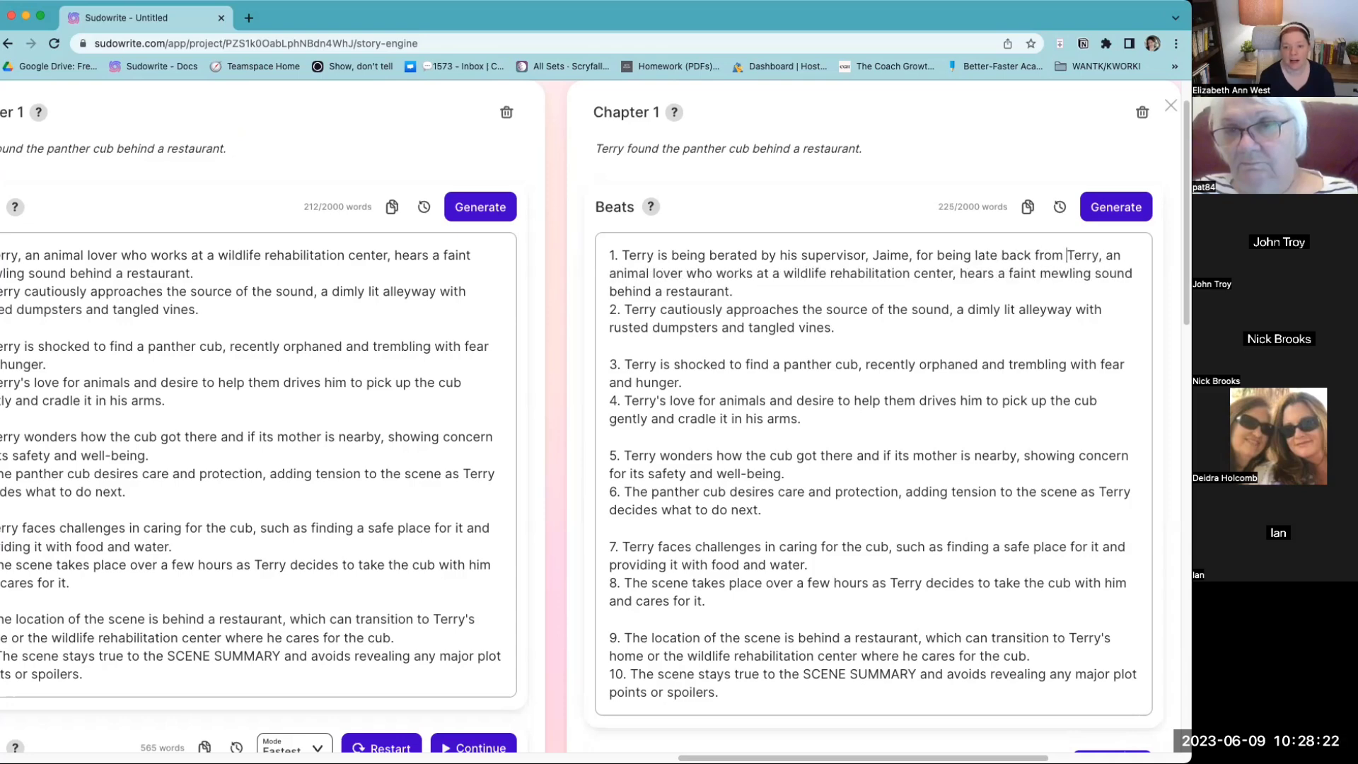
# Step: Change the reason for the berating in beat 1 to "being slow in his duties around the wildlife rehabilitation center."
pyautogui.press('Return')
pyautogui.press('BackSpace')
pyautogui.press('BackSpace')
pyautogui.press('BackSpace')
pyautogui.press('BackSpace')
pyautogui.press('BackSpace')
pyautogui.press('BackSpace')
pyautogui.press('BackSpace')
pyautogui.press('BackSpace')
pyautogui.press('BackSpace')
pyautogui.press('BackSpace')
pyautogui.press('BackSpace')
pyautogui.press('BackSpace')
pyautogui.press('BackSpace')
pyautogui.press('BackSpace')
pyautogui.press('BackSpace')
pyautogui.press('BackSpace')
pyautogui.press('BackSpace')
pyautogui.press('BackSpace')
pyautogui.press('BackSpace')
pyautogui.press('BackSpace')
pyautogui.press('BackSpace')
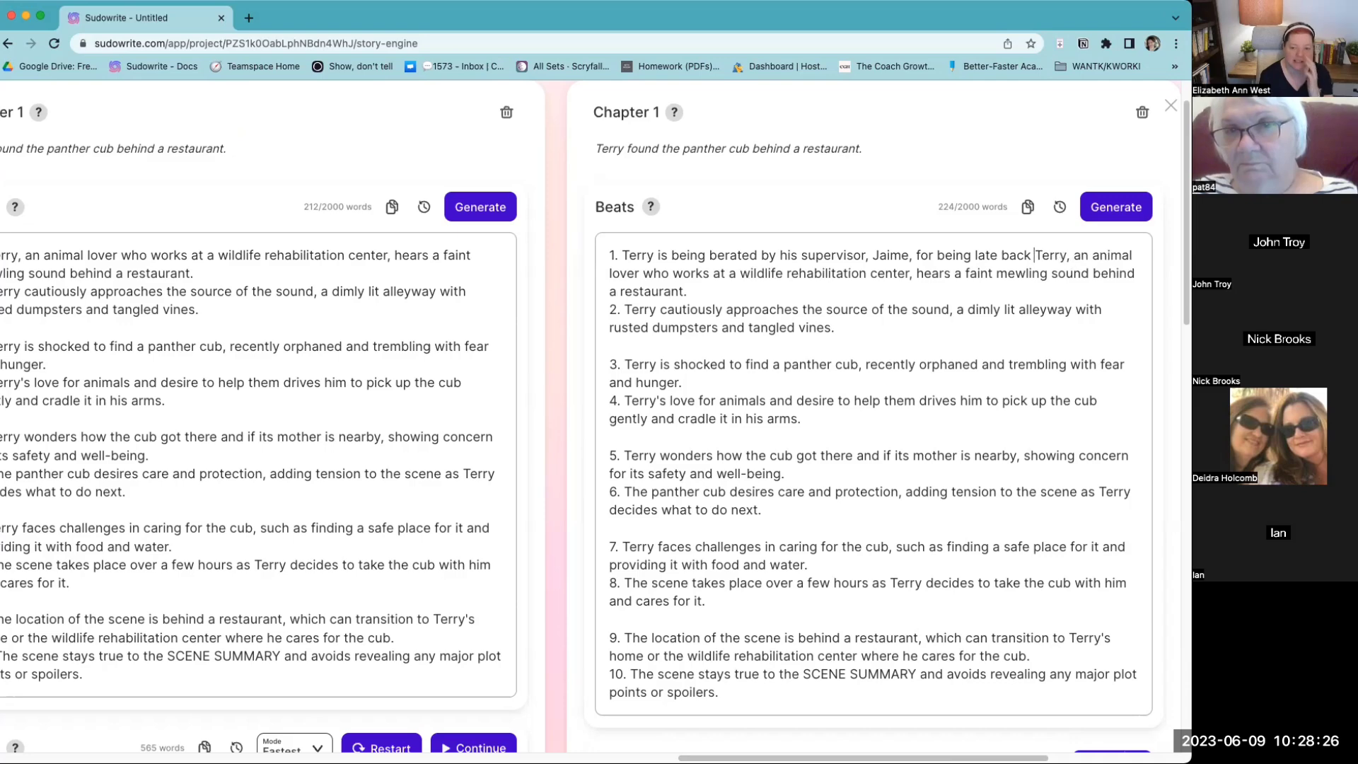
pyautogui.press('BackSpace')
pyautogui.press('BackSpace')
pyautogui.press('BackSpace')
pyautogui.press('BackSpace')
pyautogui.press('BackSpace')
pyautogui.press('BackSpace')
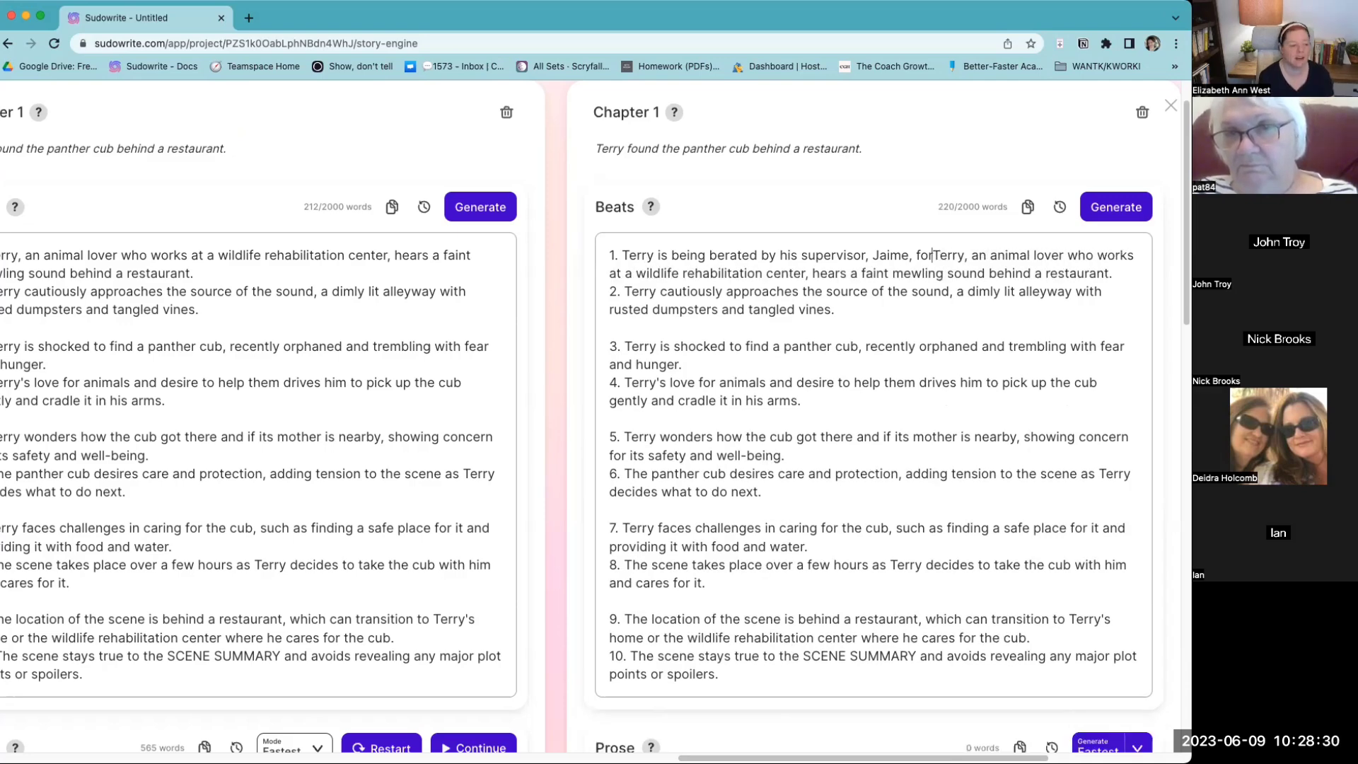
pyautogui.write('being slow in his duties around the Wh')
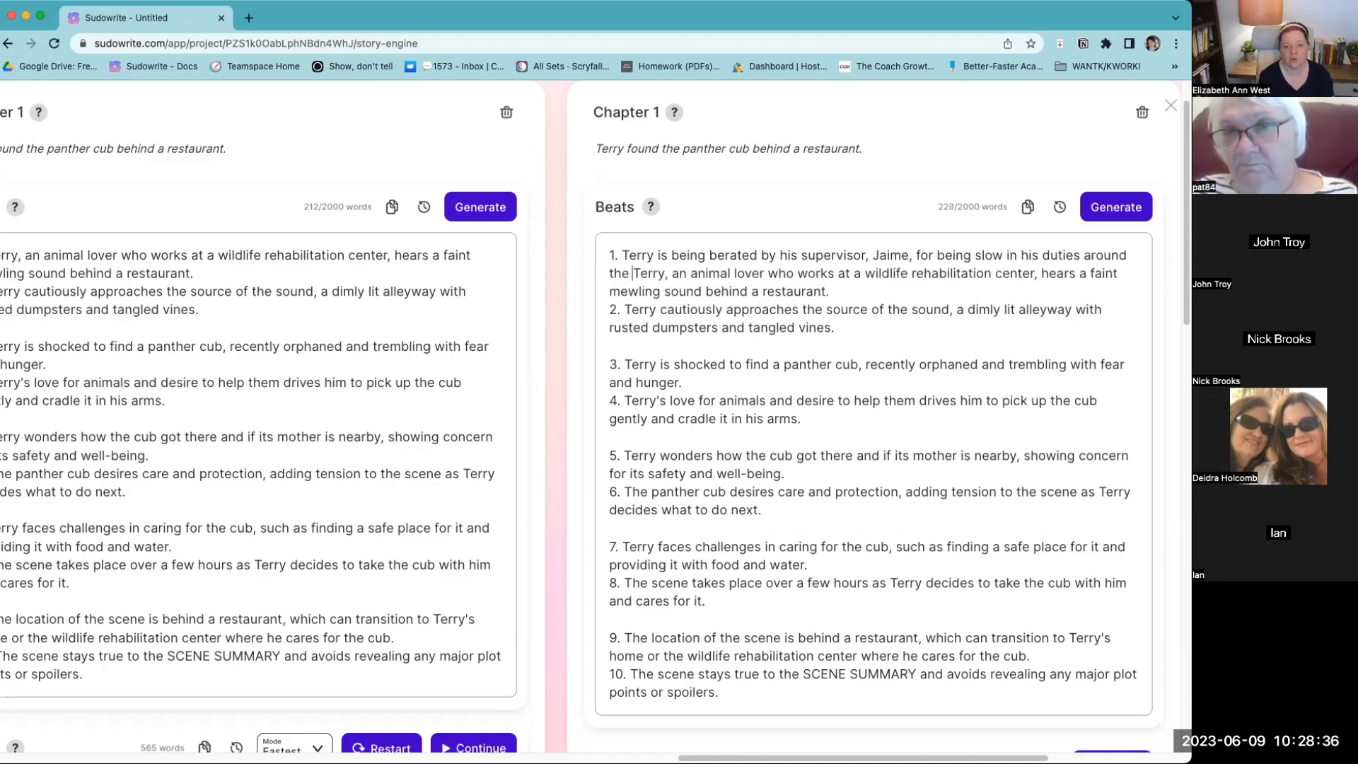
pyautogui.write('il')
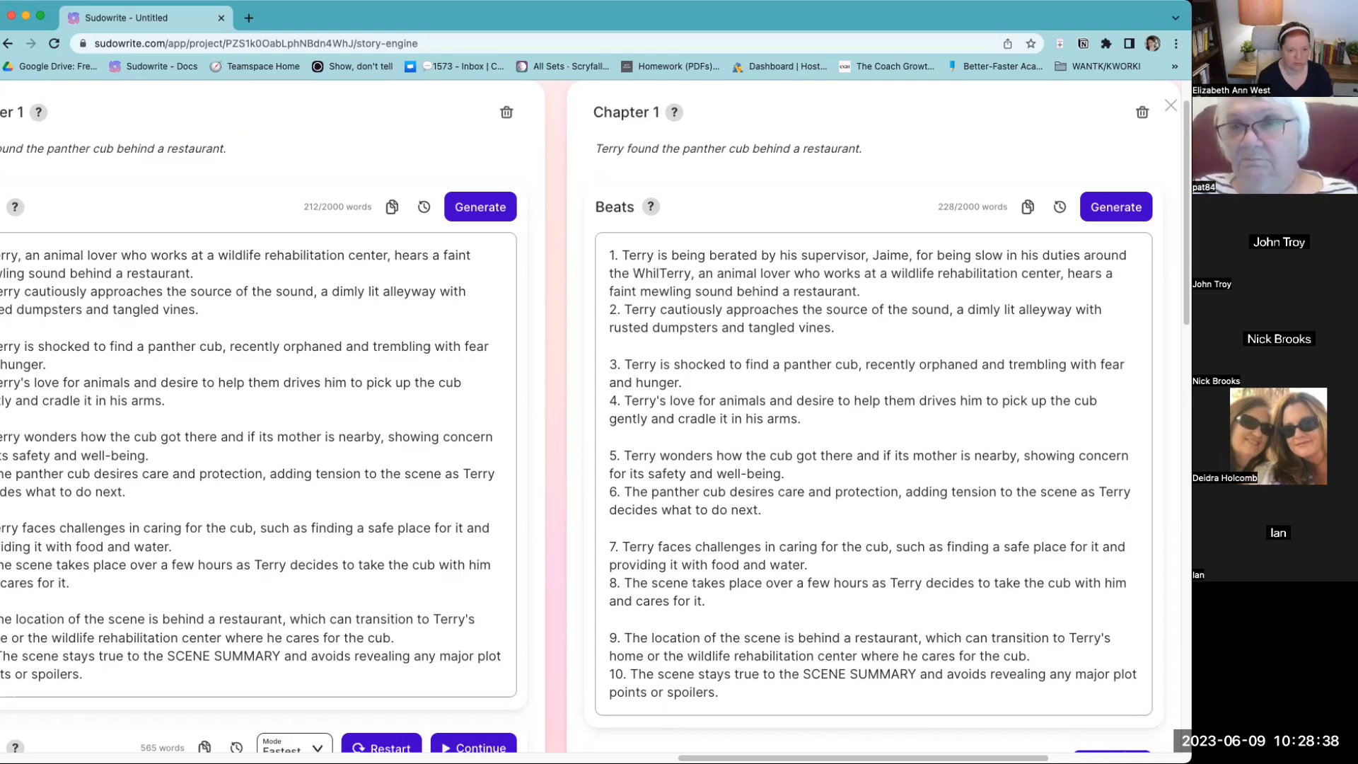
pyautogui.press('BackSpace')
pyautogui.press('BackSpace')
pyautogui.press('BackSpace')
pyautogui.press('BackSpace')
pyautogui.write('wildlife re')
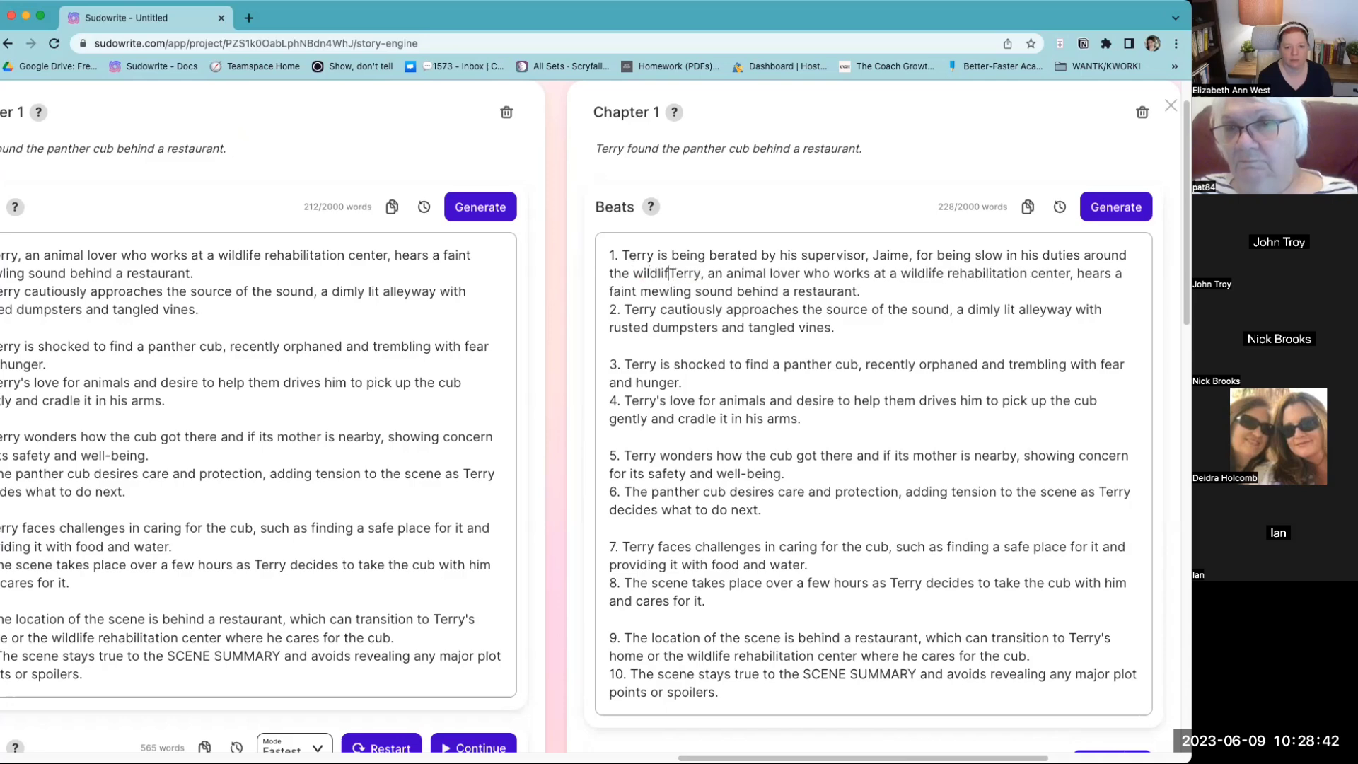
pyautogui.write('habilitation')
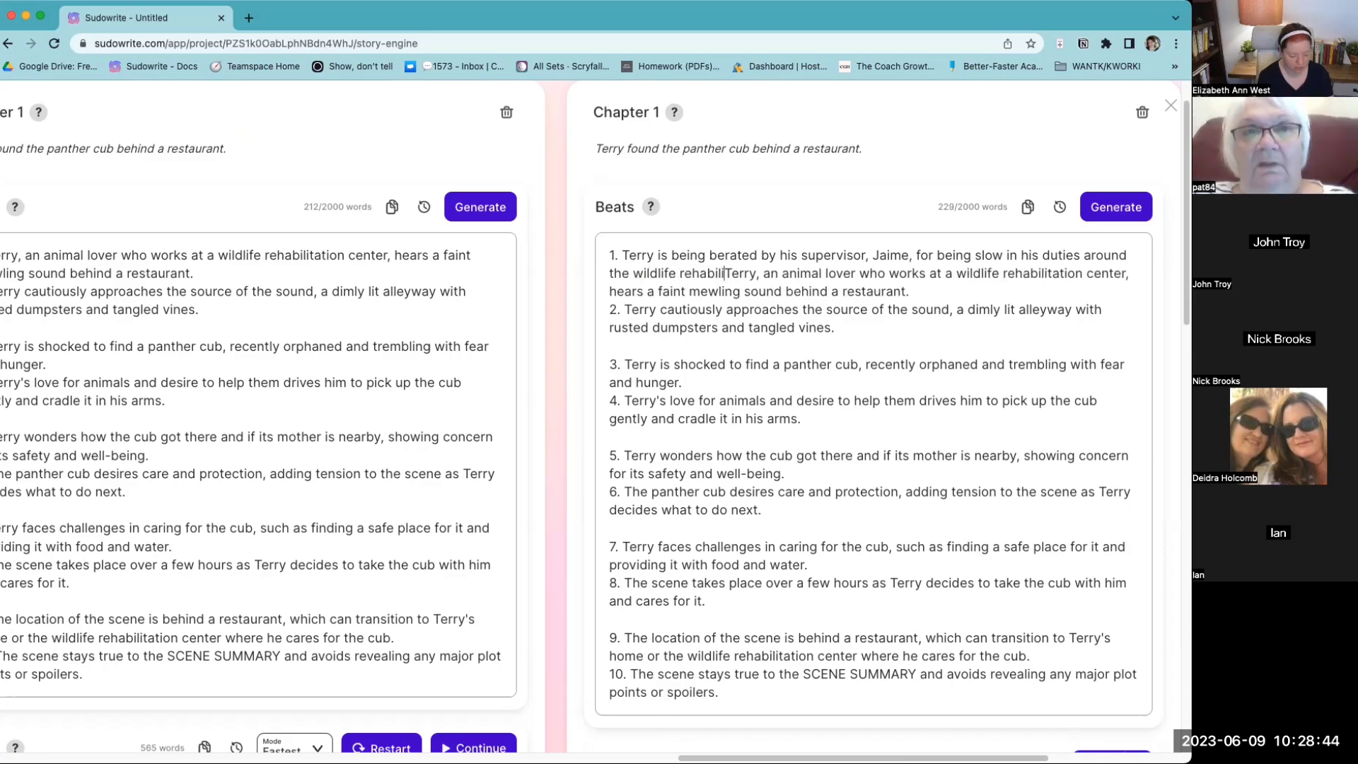
pyautogui.write(' center. ')
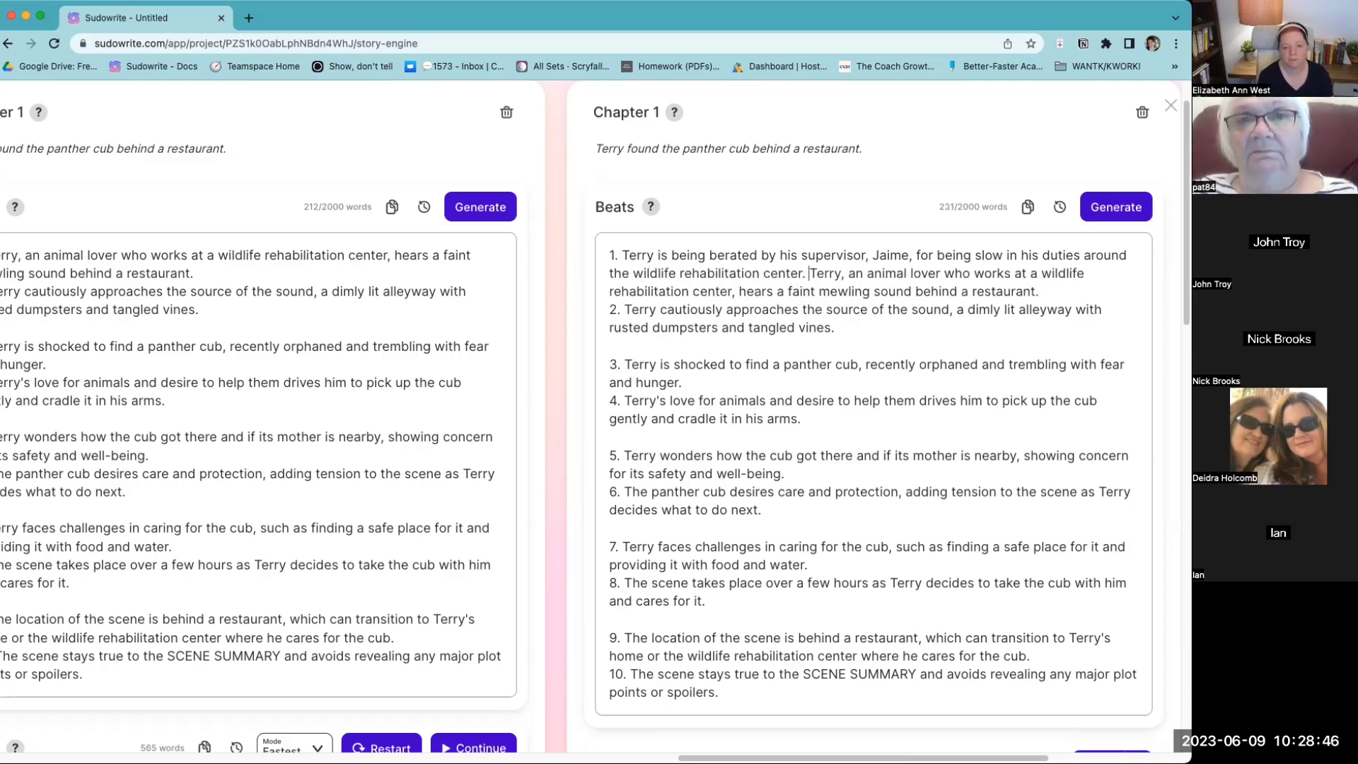
# Step: Add "Terry and Jaime talk about the upcoming inspection from the benefactor so every job is important." after the berating sentence in beat 1
pyautogui.write('Terry and Jai')
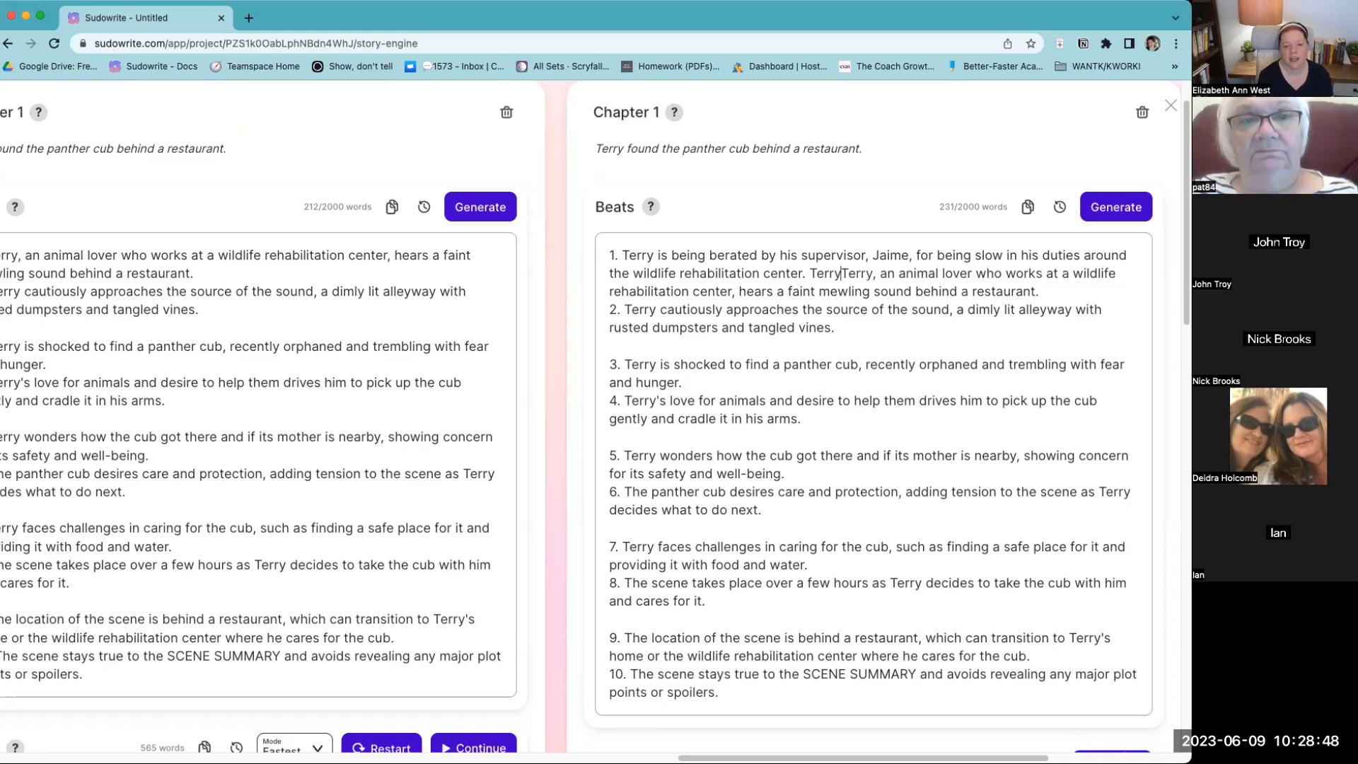
pyautogui.write('me talk about the up')
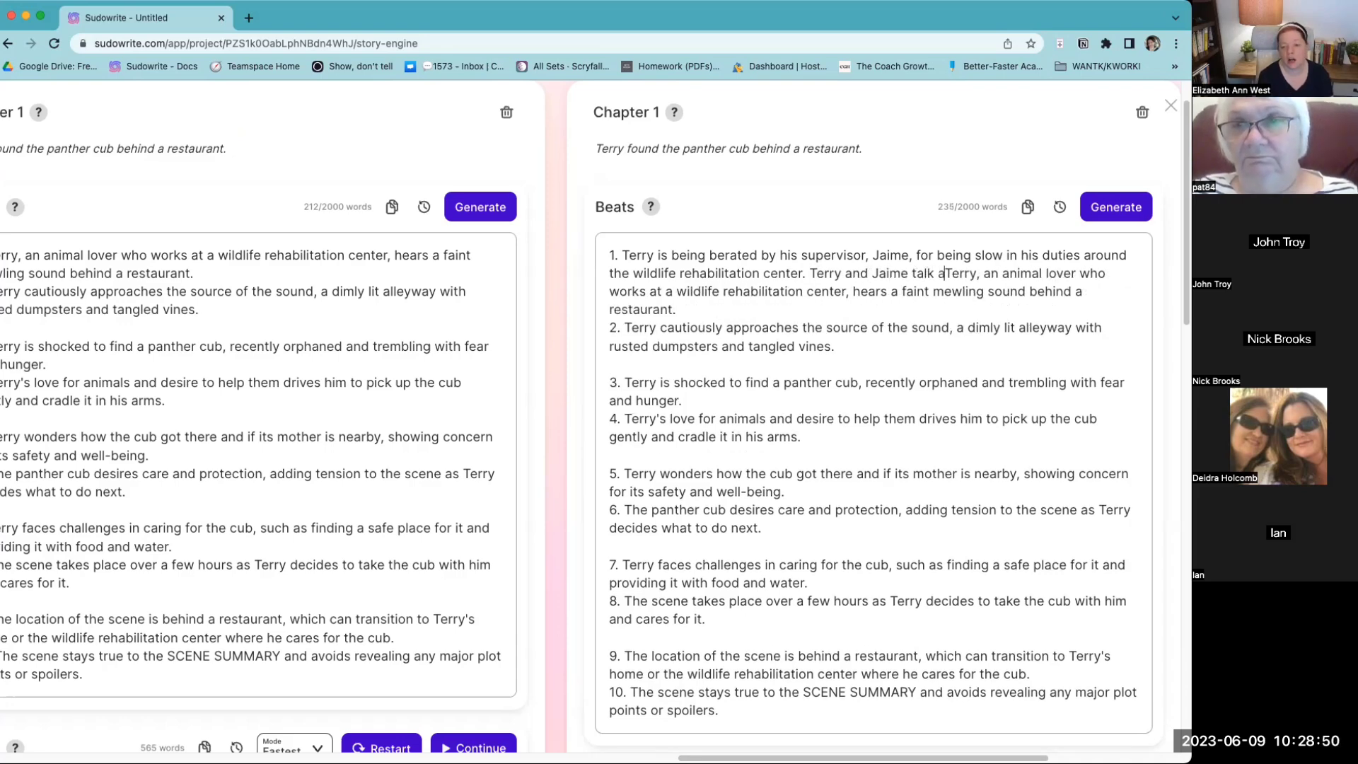
pyautogui.write('coming inspec')
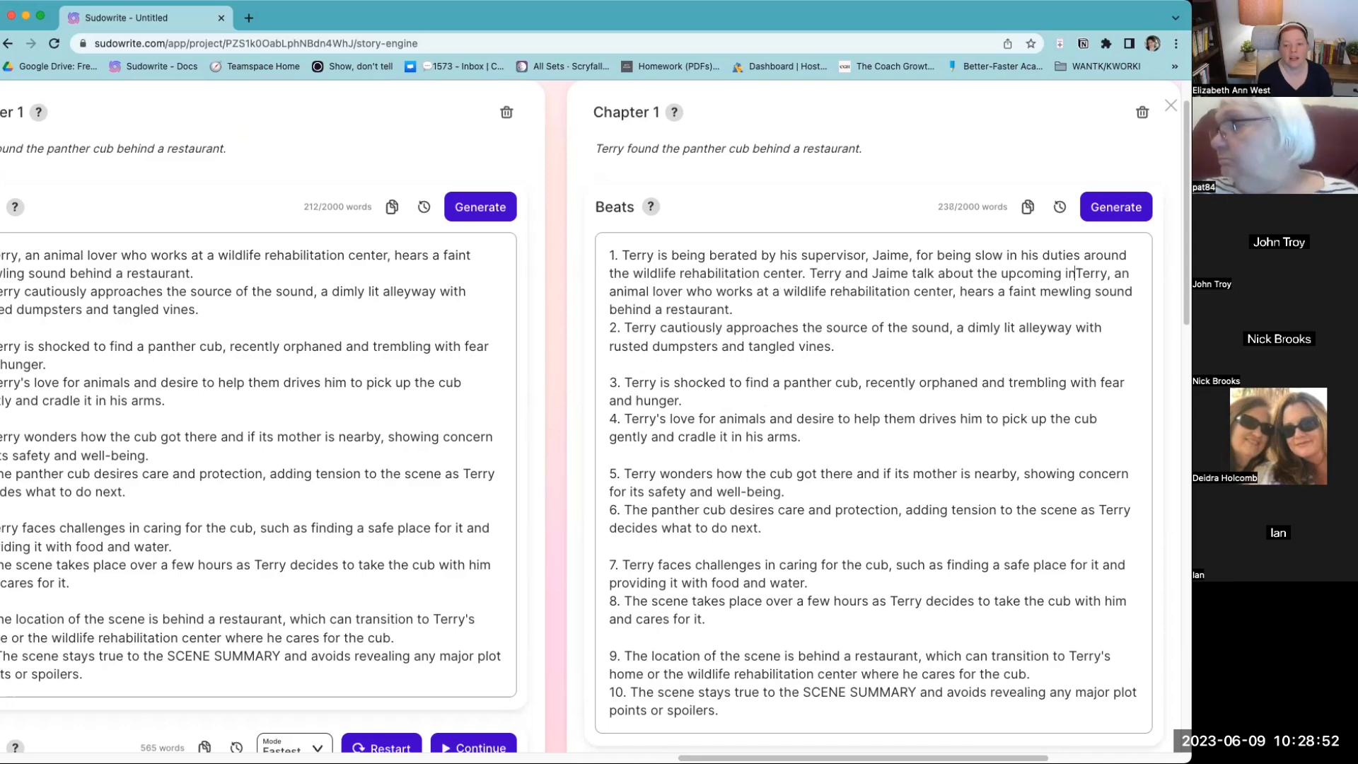
pyautogui.write('tion')
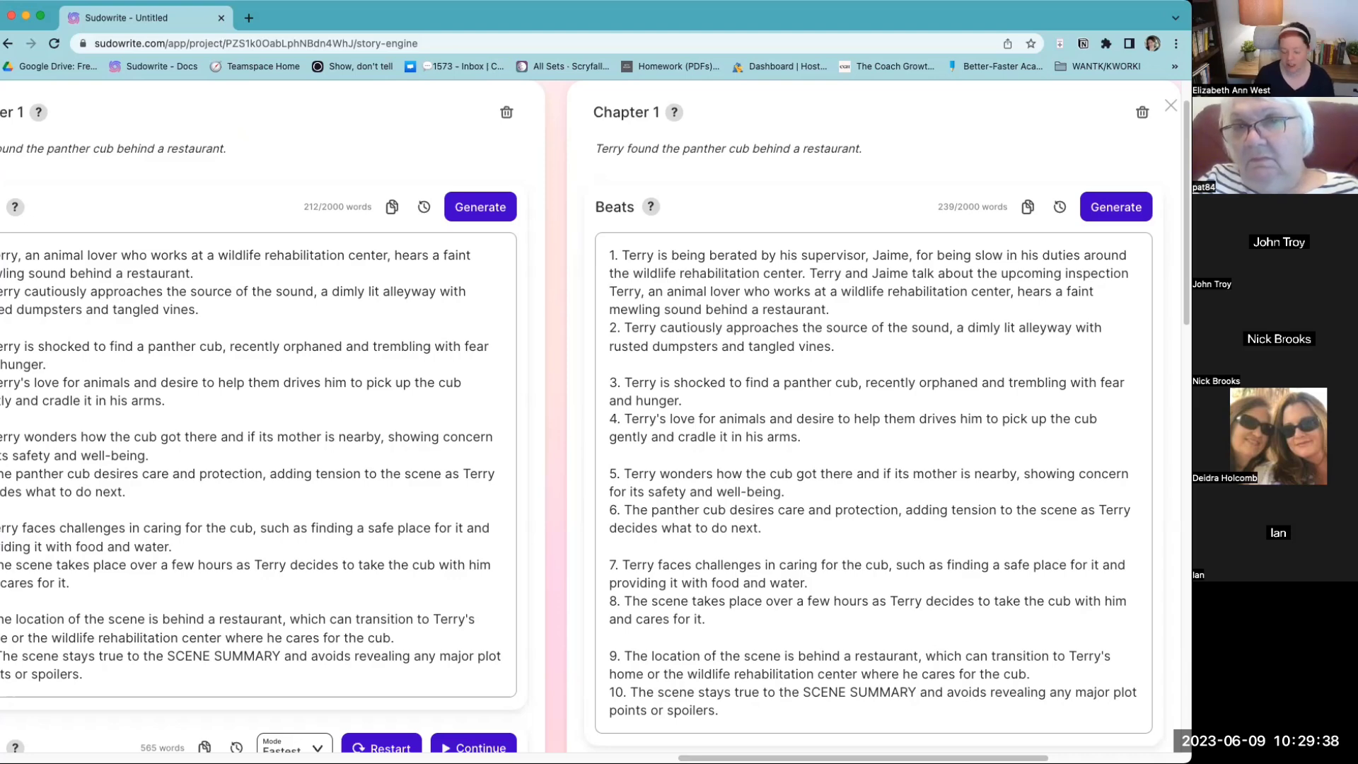
pyautogui.write('from the benefa')
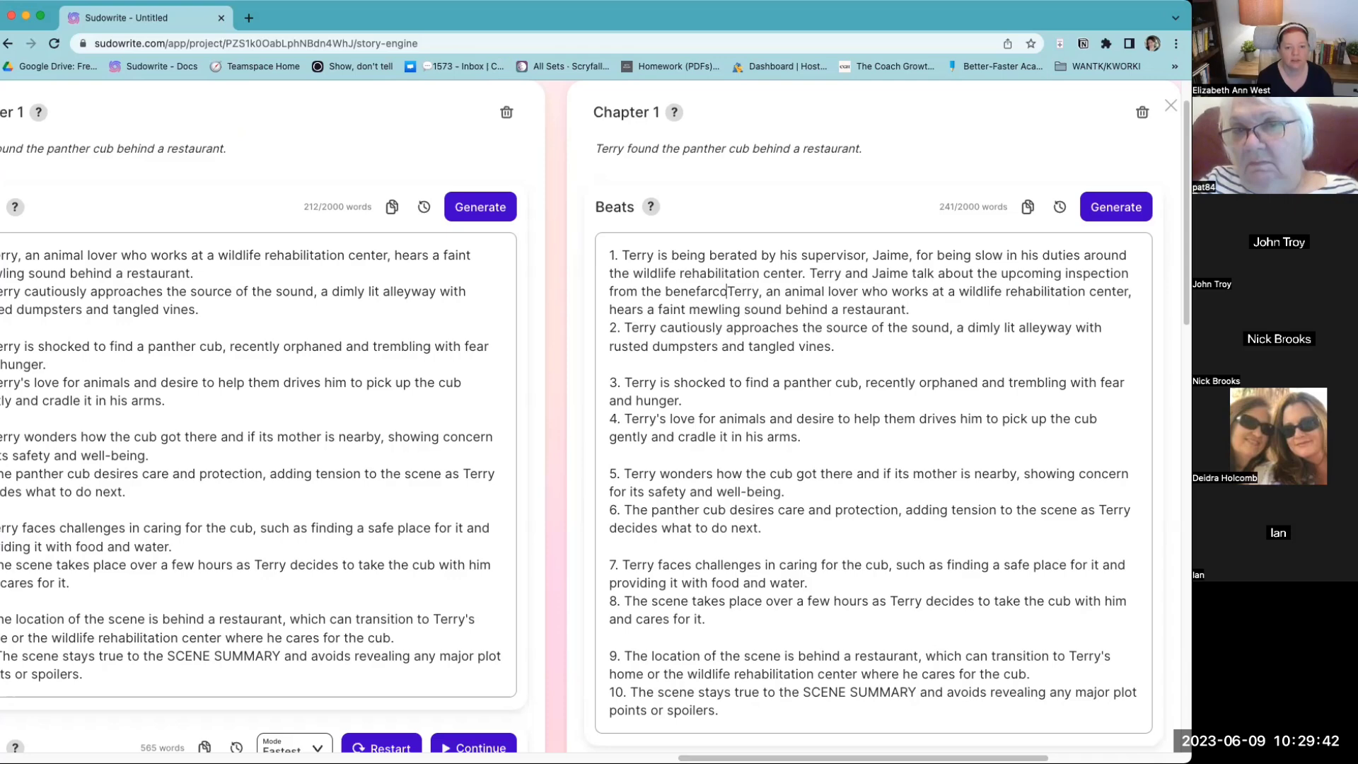
pyautogui.write('ctor ')
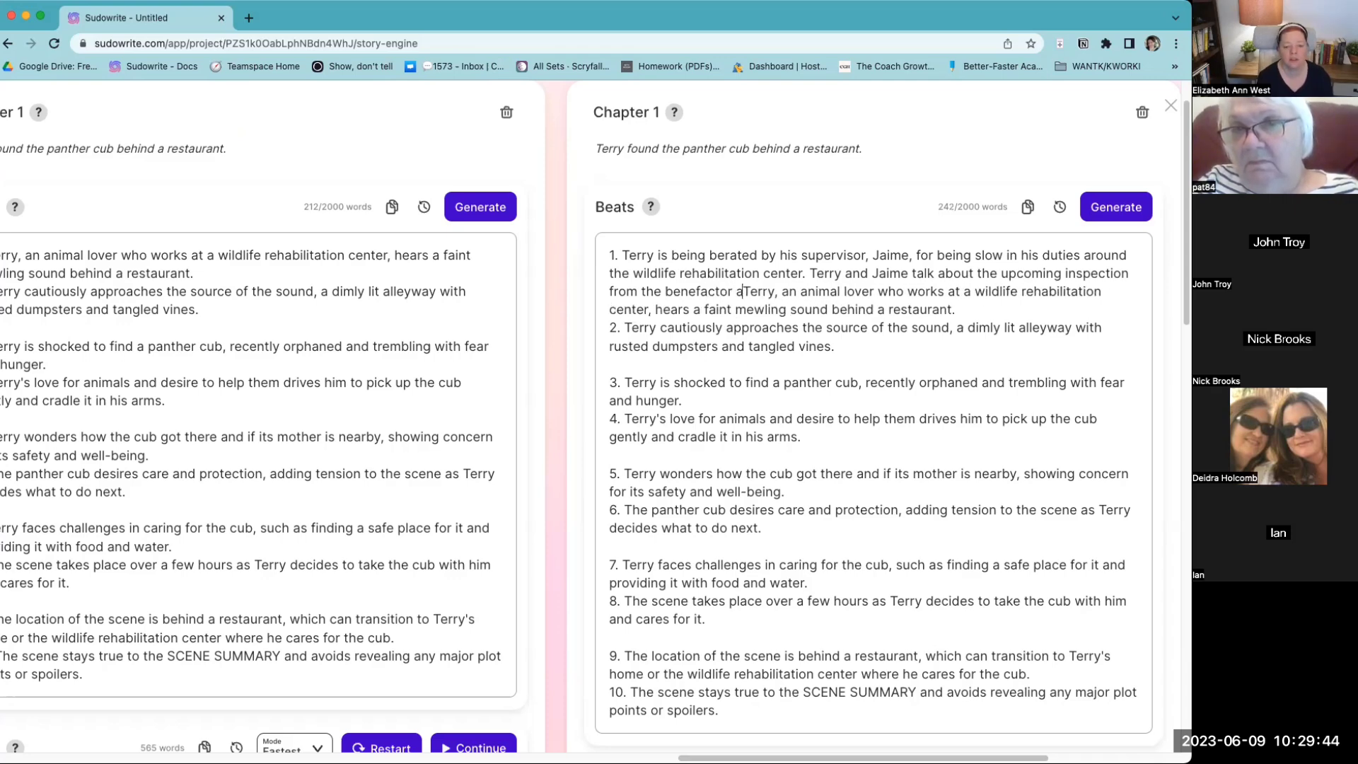
pyautogui.write('so every ')
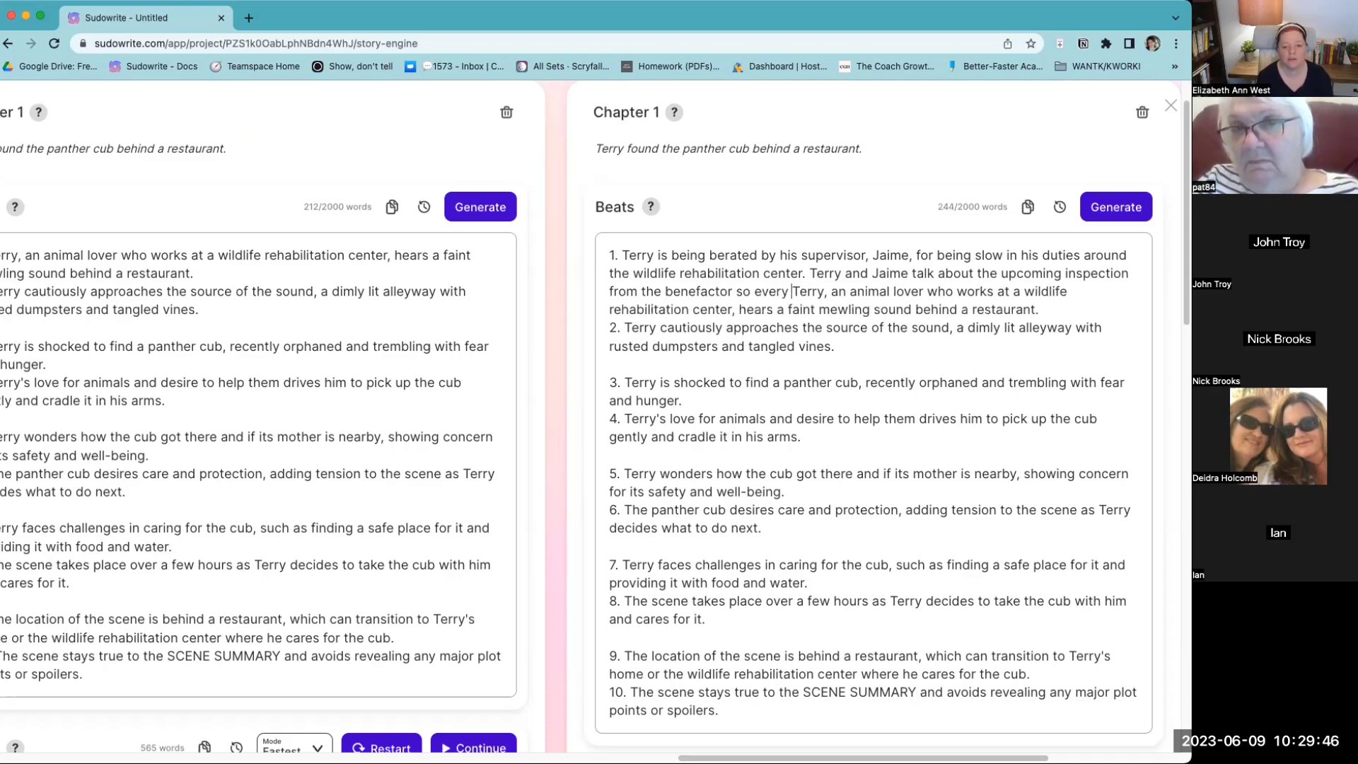
pyautogui.write('job ois')
pyautogui.press('BackSpace')
pyautogui.press('BackSpace')
pyautogui.press('BackSpace')
pyautogui.write('is important. The ')
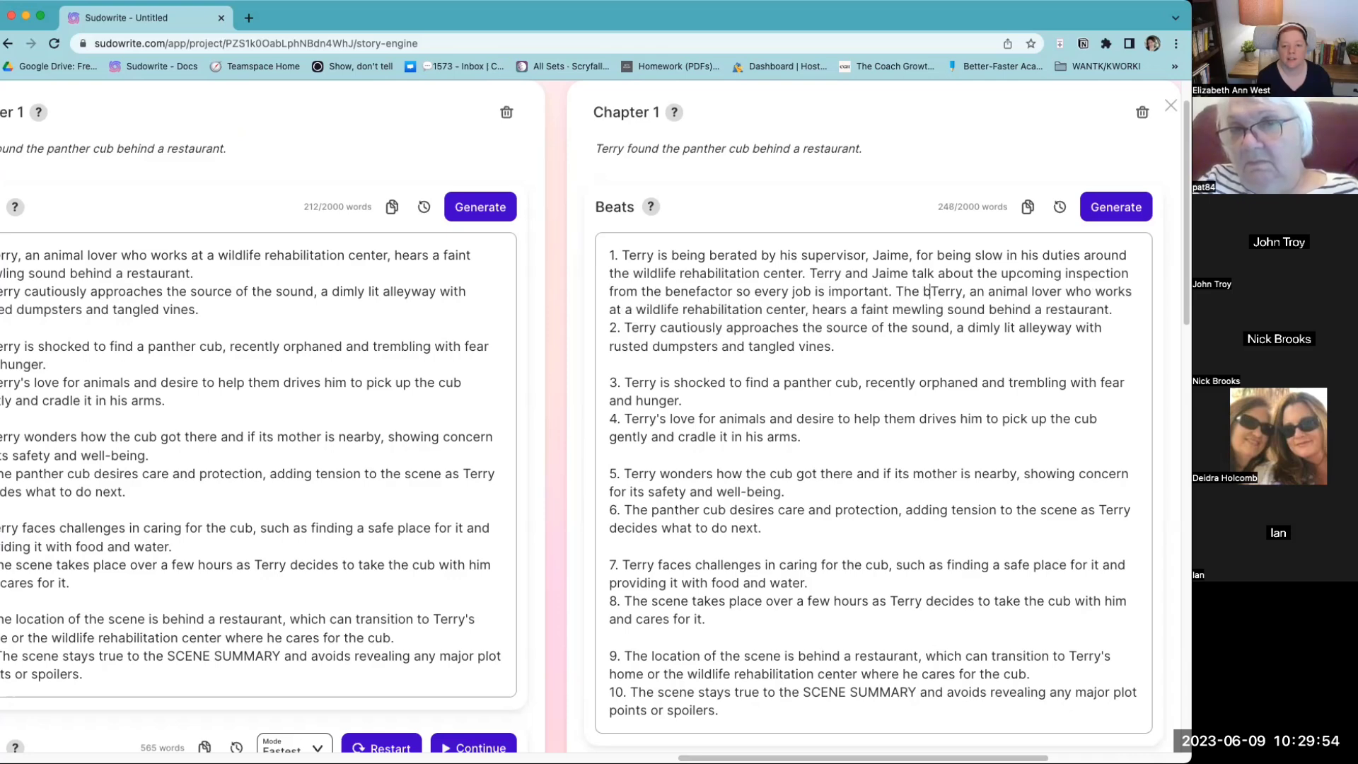
# Step: Lead into the mewling sound in beat 1 with "The supervisor leaver and Terry," and remove the clause describing Terry as an animal lover
pyautogui.write('supervisor')
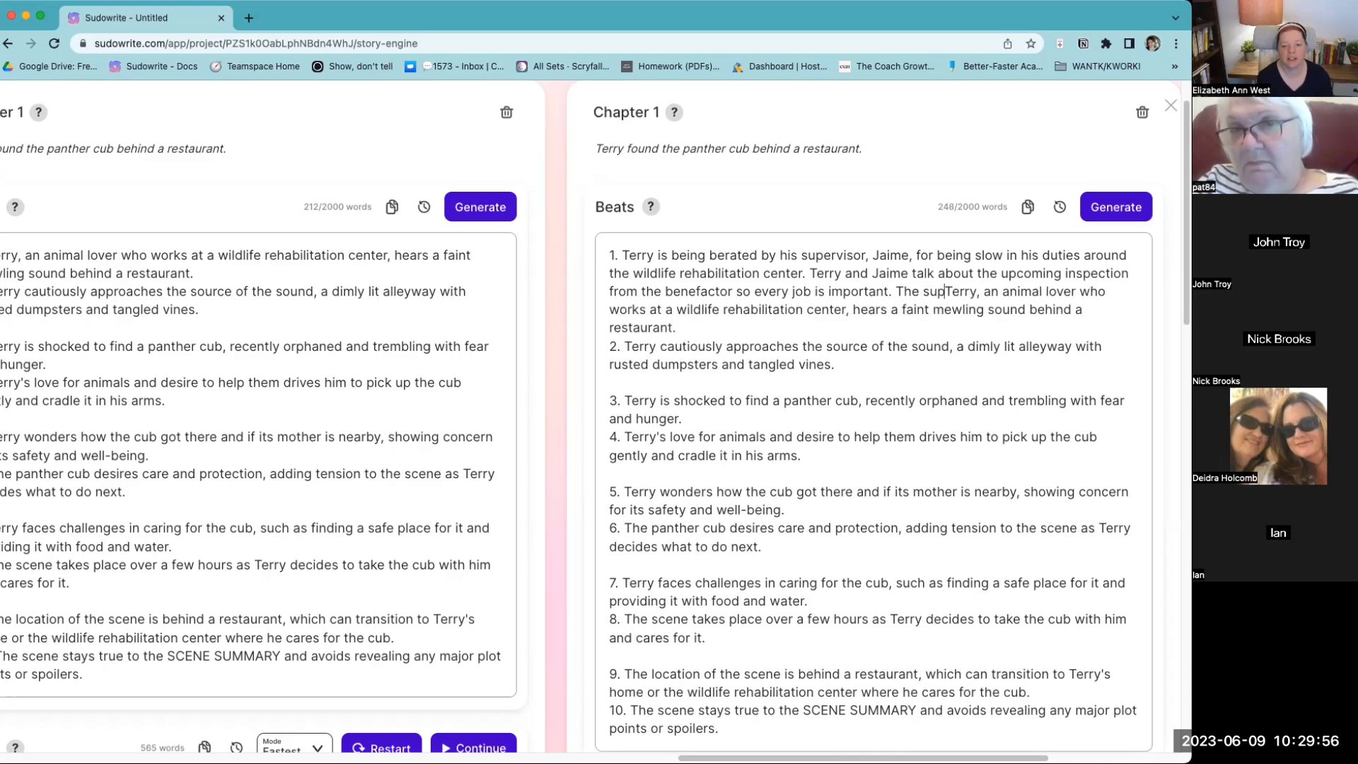
pyautogui.write(' leaver and')
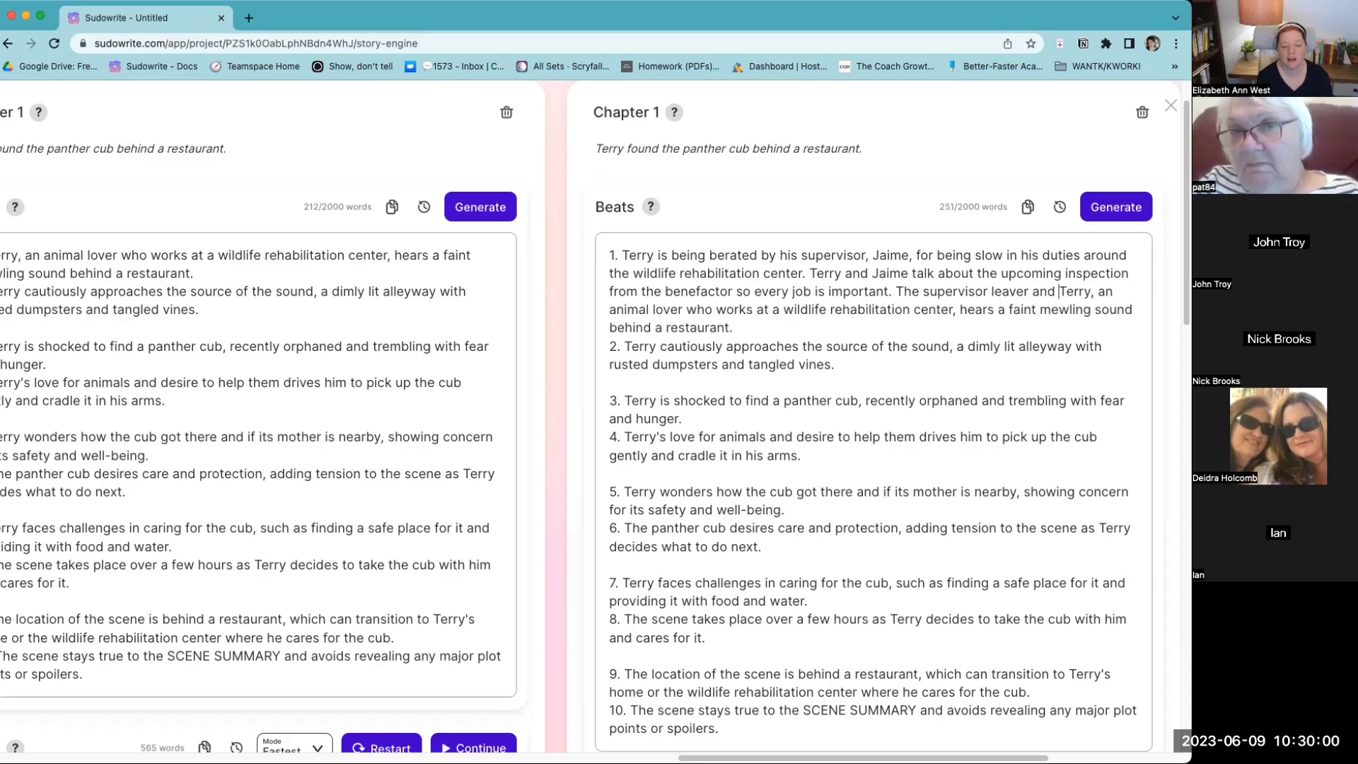
pyautogui.press('Down')
pyautogui.press('Down')
pyautogui.moveTo(1100, 292); pyautogui.dragTo(952, 311)
pyautogui.press('BackSpace')
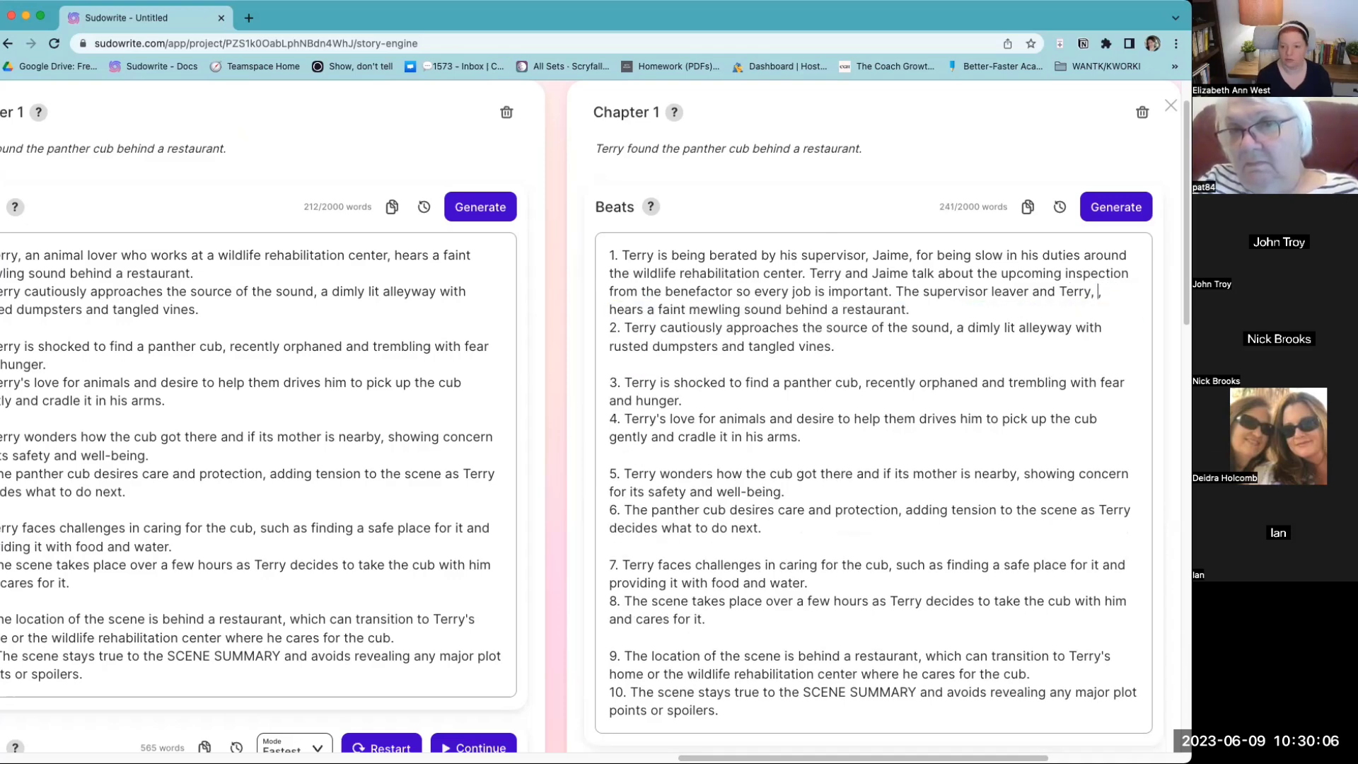
pyautogui.press('BackSpace')
pyautogui.press('BackSpace')
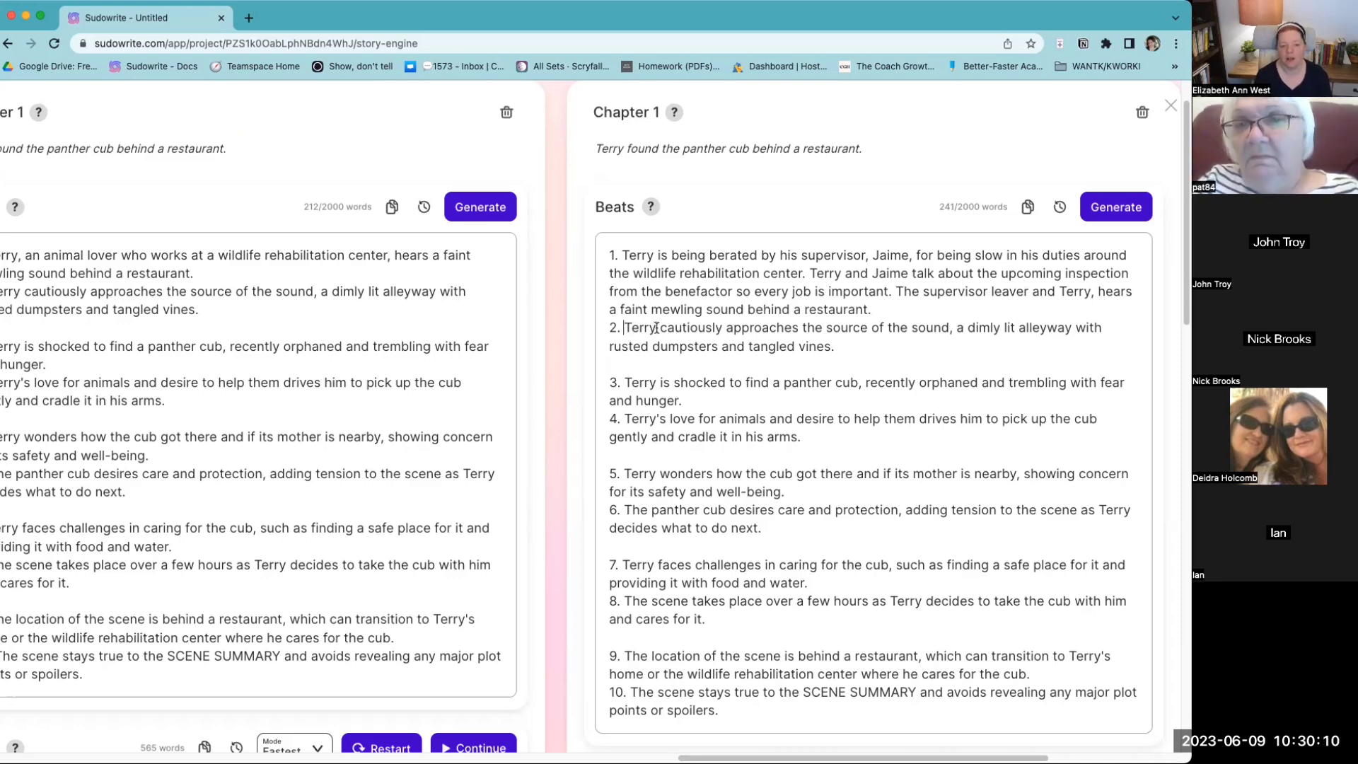
# Step: Append to beat 2 the instruction "[Describe the state of the alleyway behind the restaurant that is a Cafe and closed for the season,"
pyautogui.moveTo(625, 327); pyautogui.dragTo(854, 349)
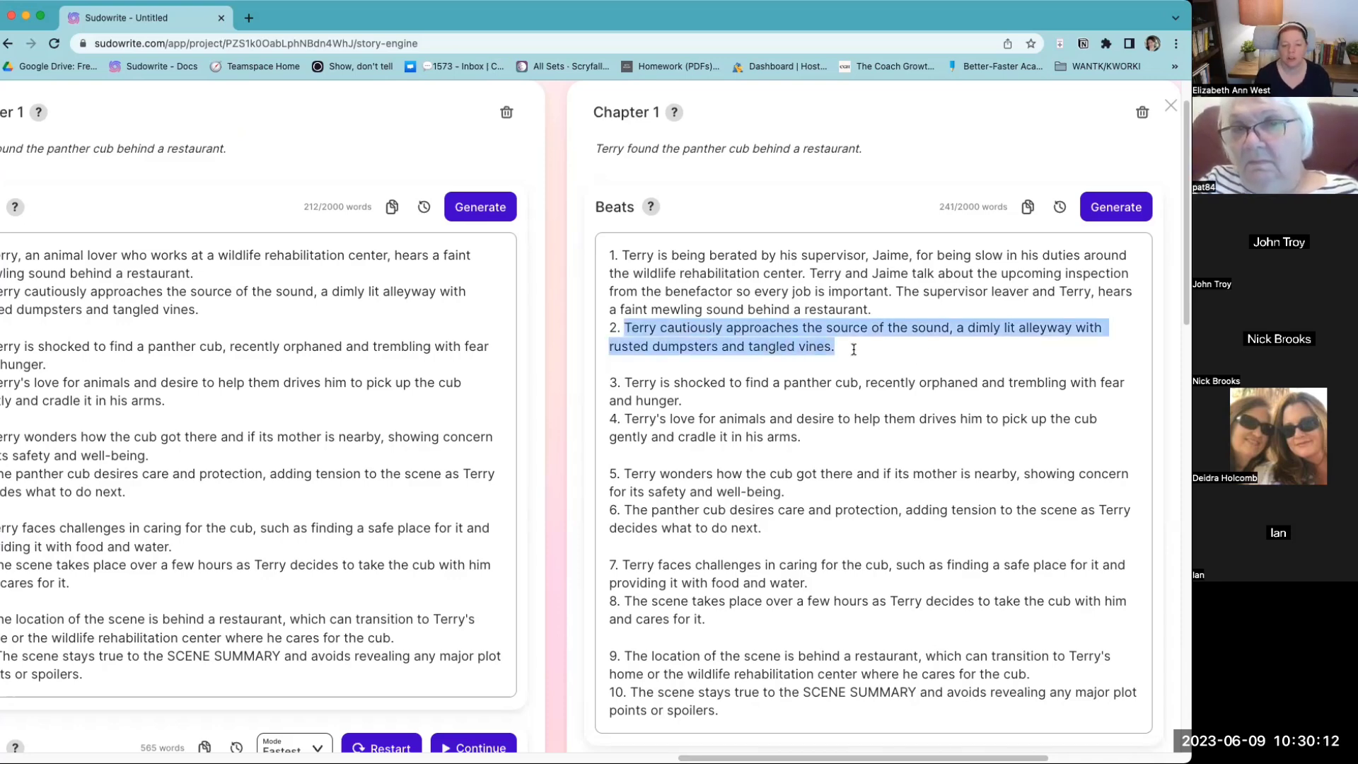
pyautogui.click(854, 349)
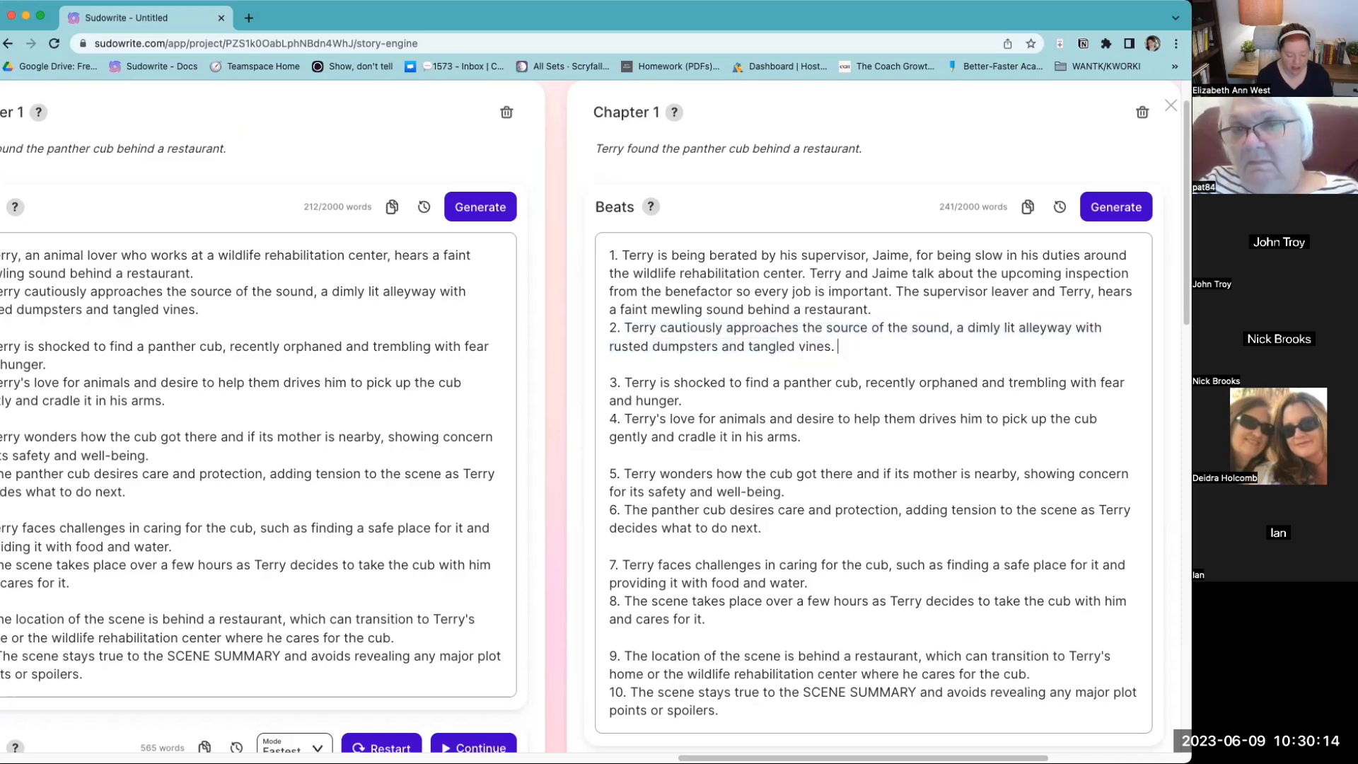
pyautogui.write('[Desc')
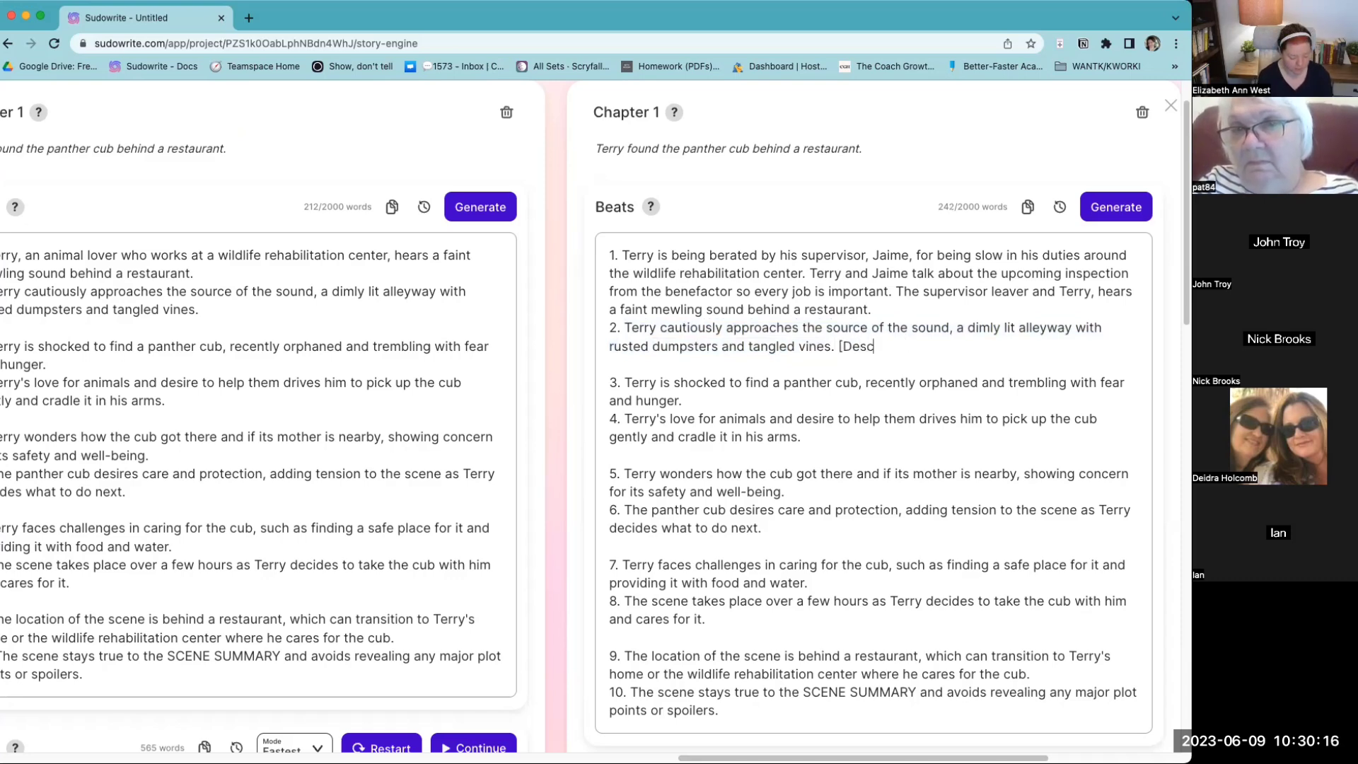
pyautogui.write('ribe the state of ')
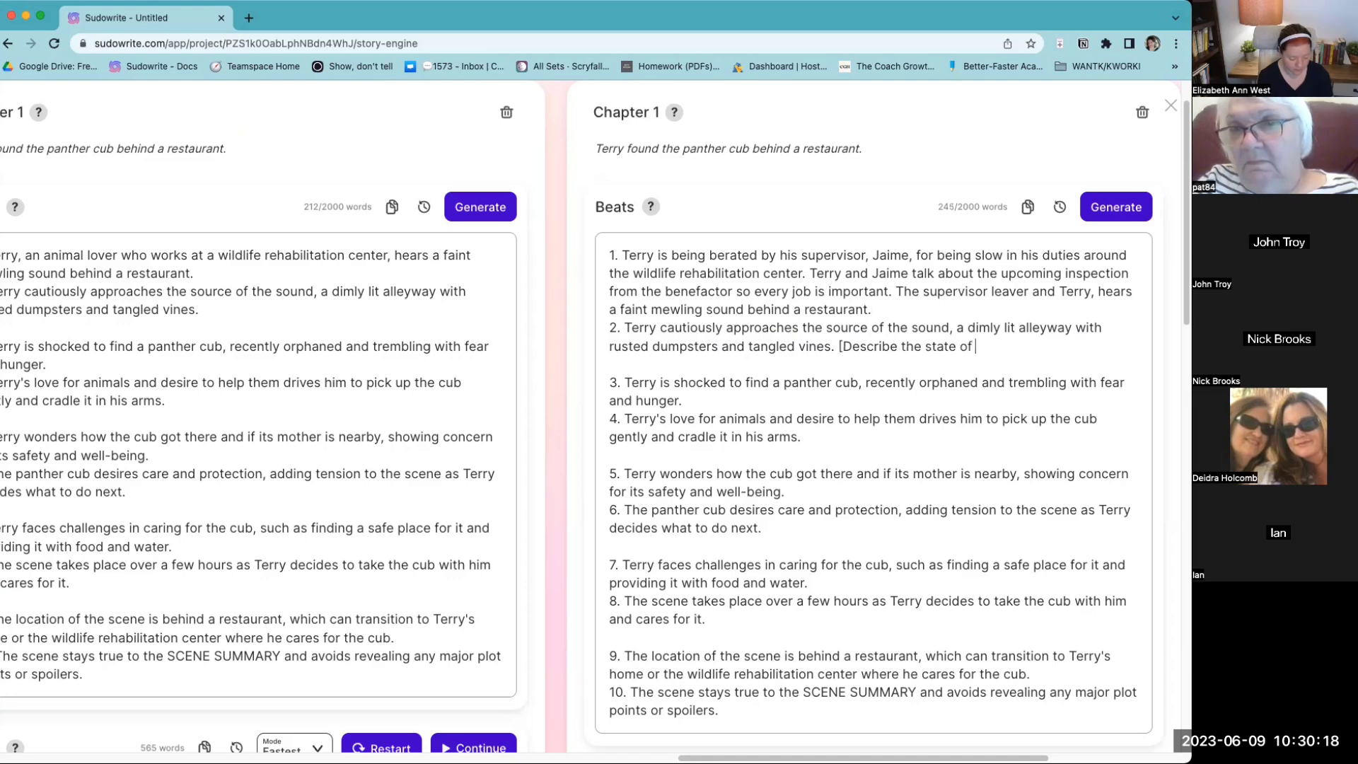
pyautogui.write('the alleyway behin')
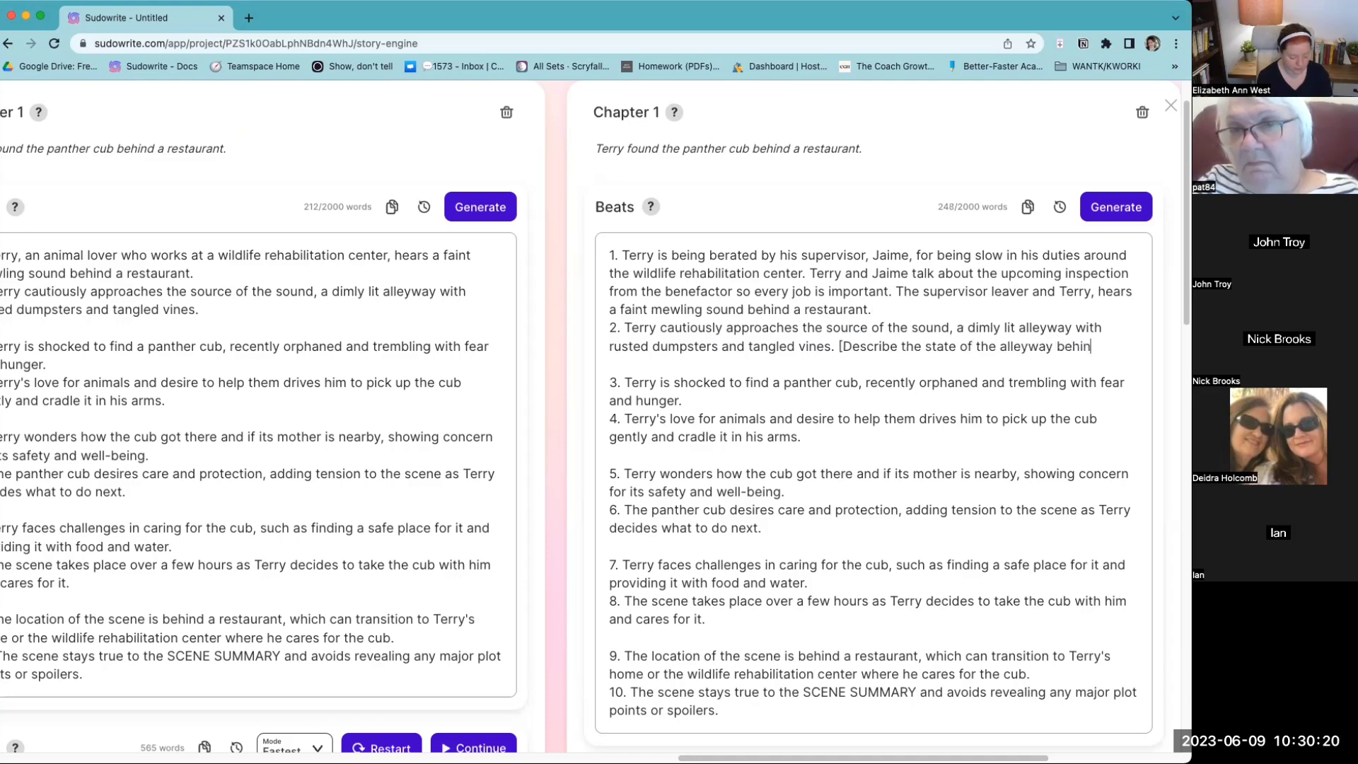
pyautogui.write('d the restua')
pyautogui.press('BackSpace')
pyautogui.write('aurant that is')
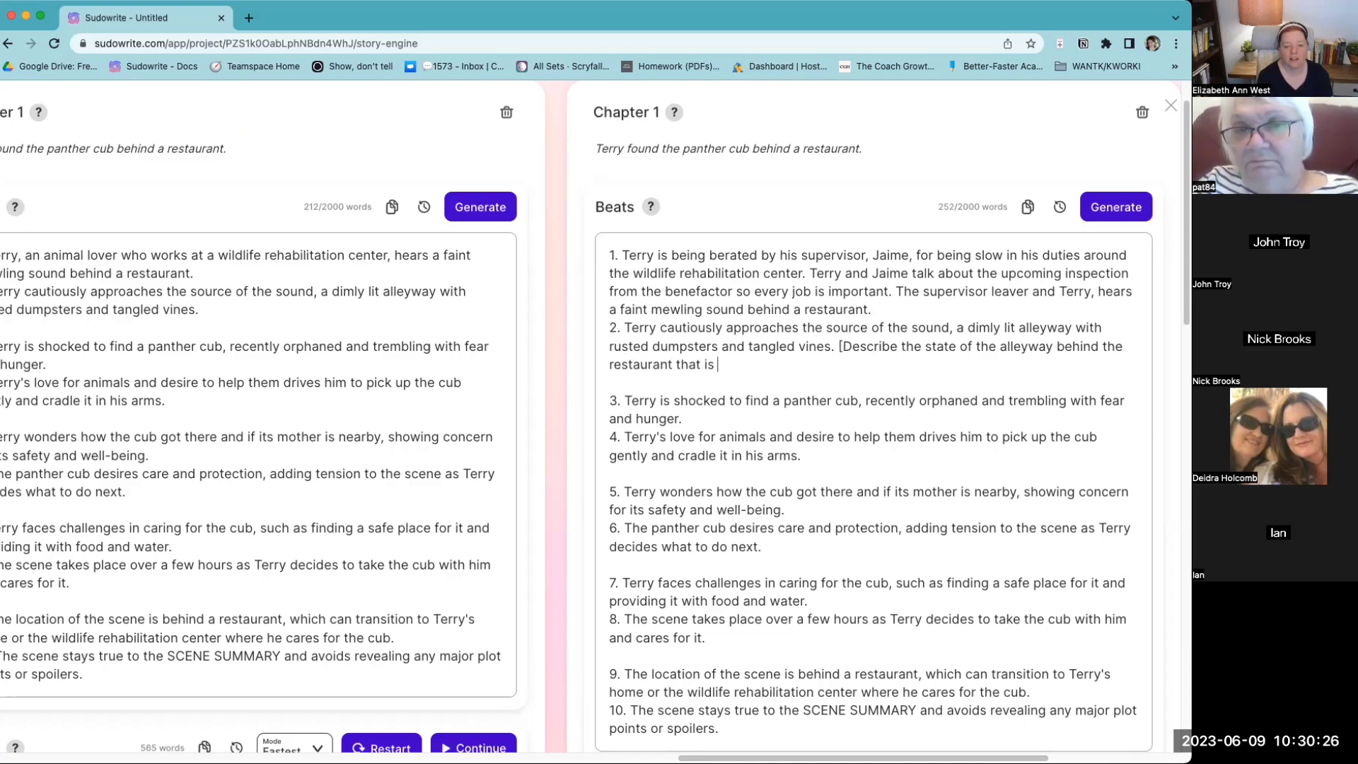
pyautogui.write(' a Caf')
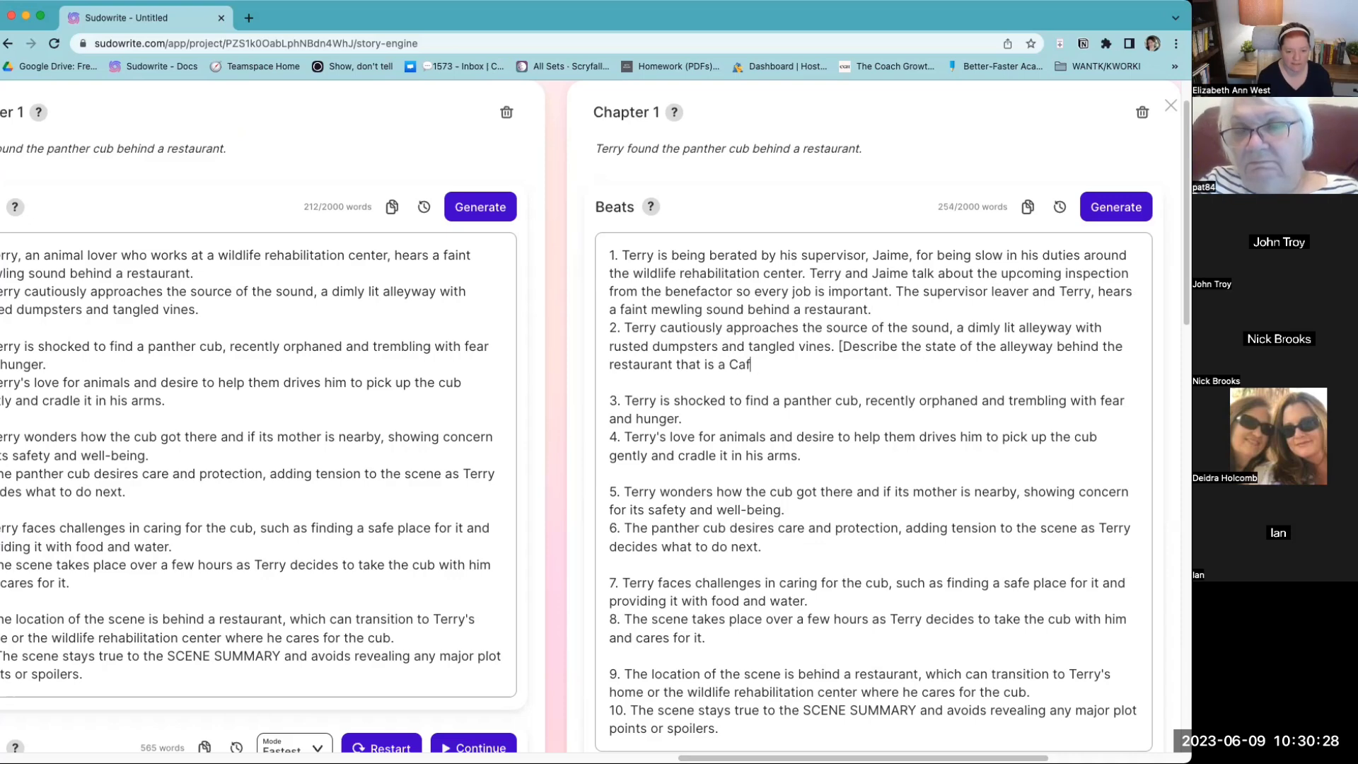
pyautogui.write('e and closed for the')
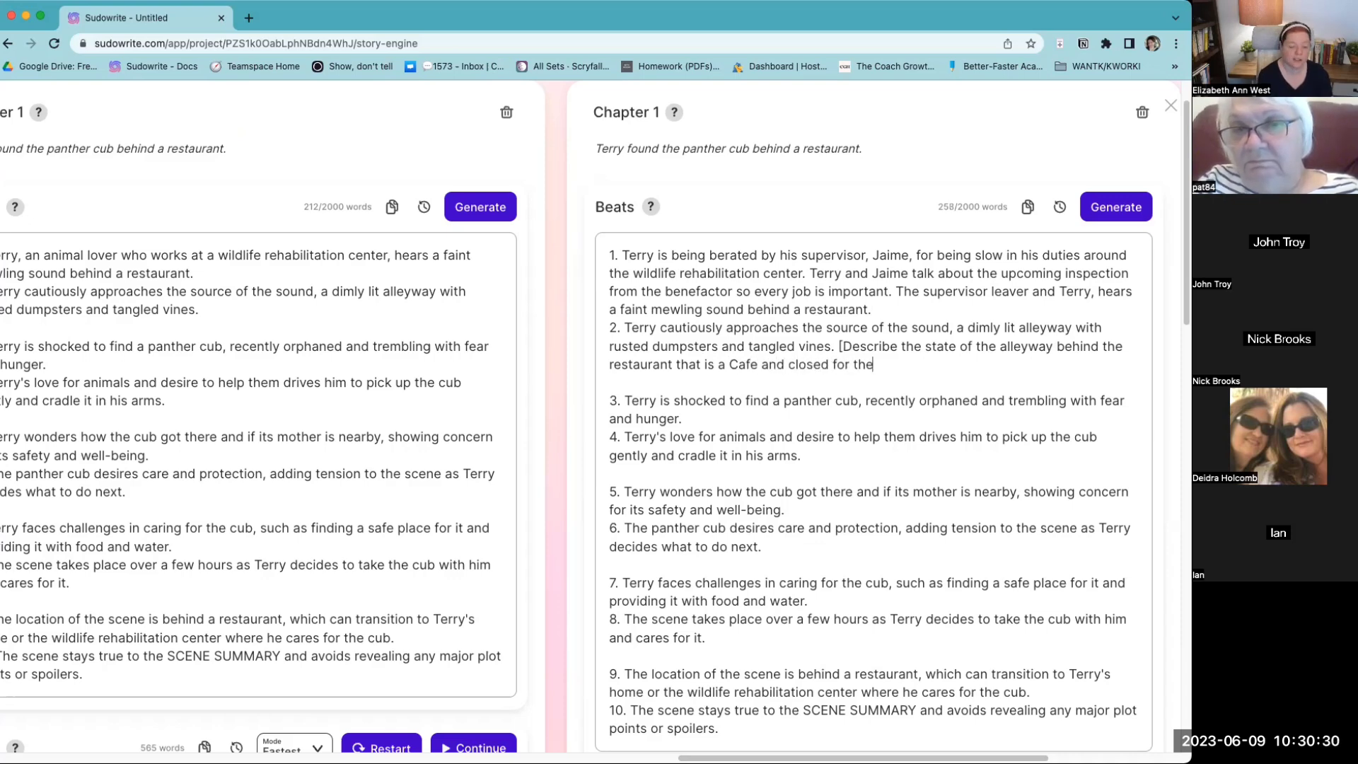
pyautogui.write(' season, ma')
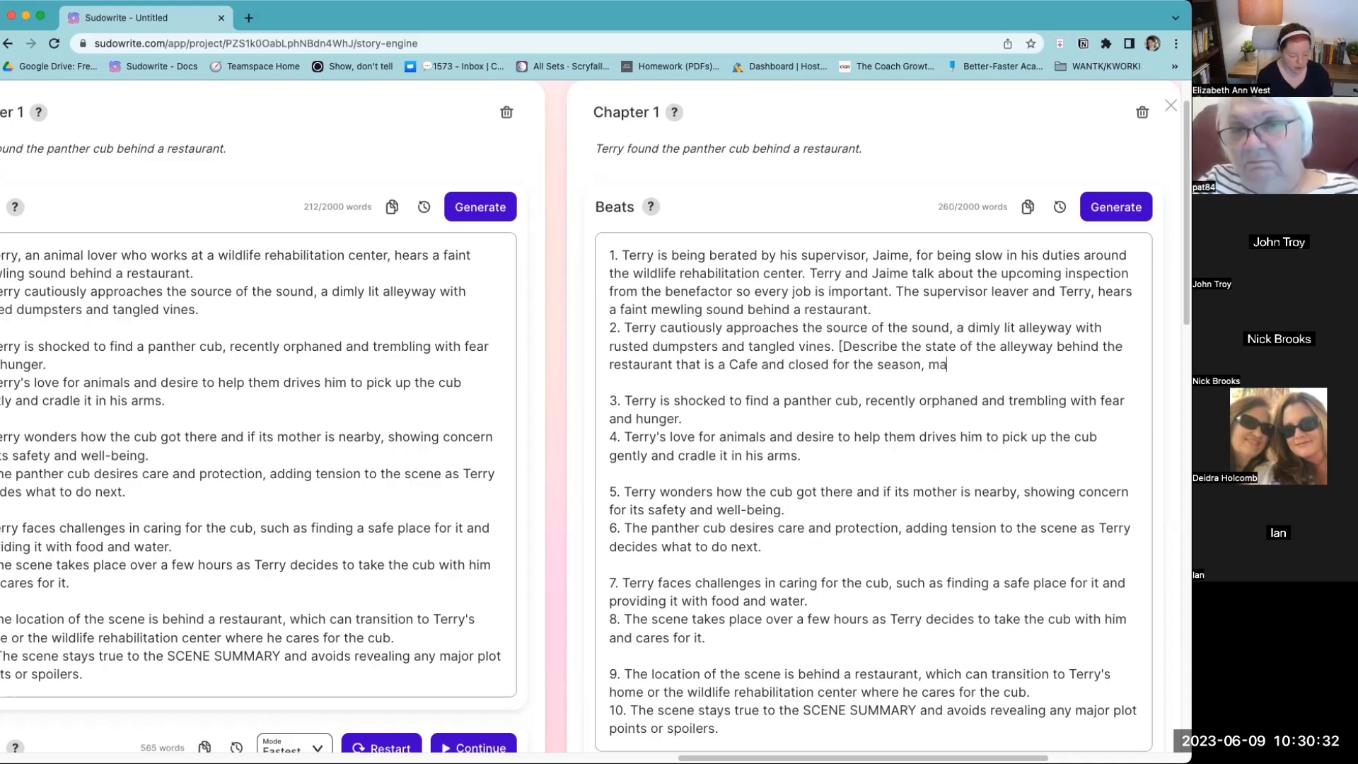
# Step: Finish the bracketed instruction in beat 2 with "make sure there's like tables and chairs stored there too]"
pyautogui.write("ke sure there's like ")
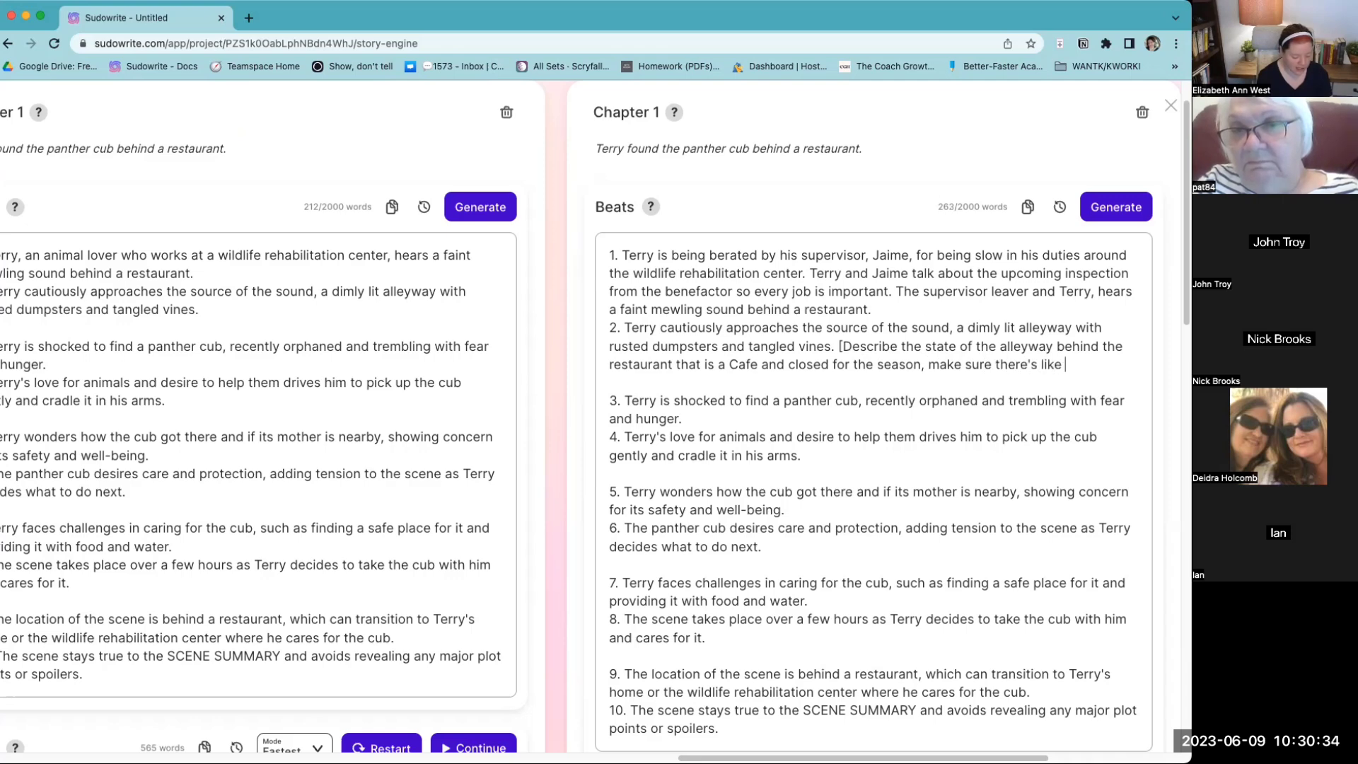
pyautogui.write('tables and chairs ')
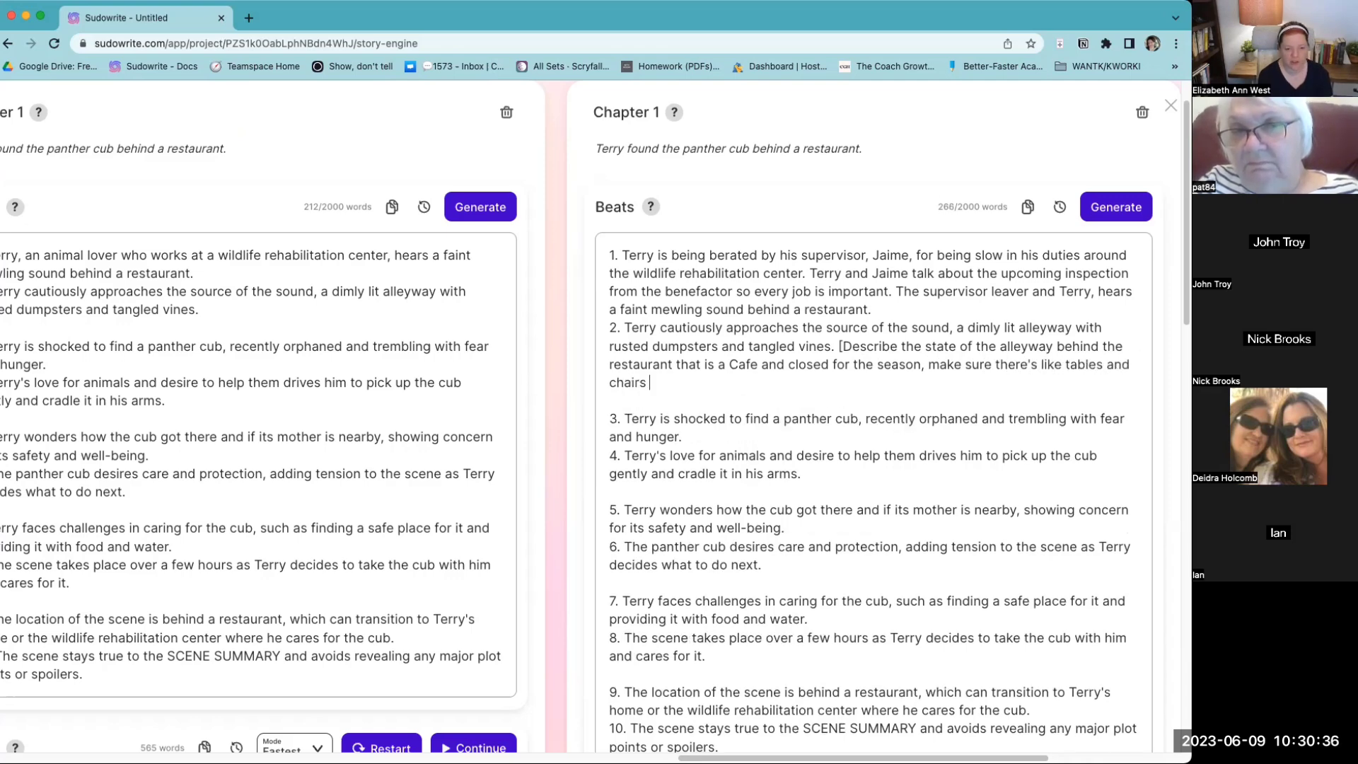
pyautogui.write('stor')
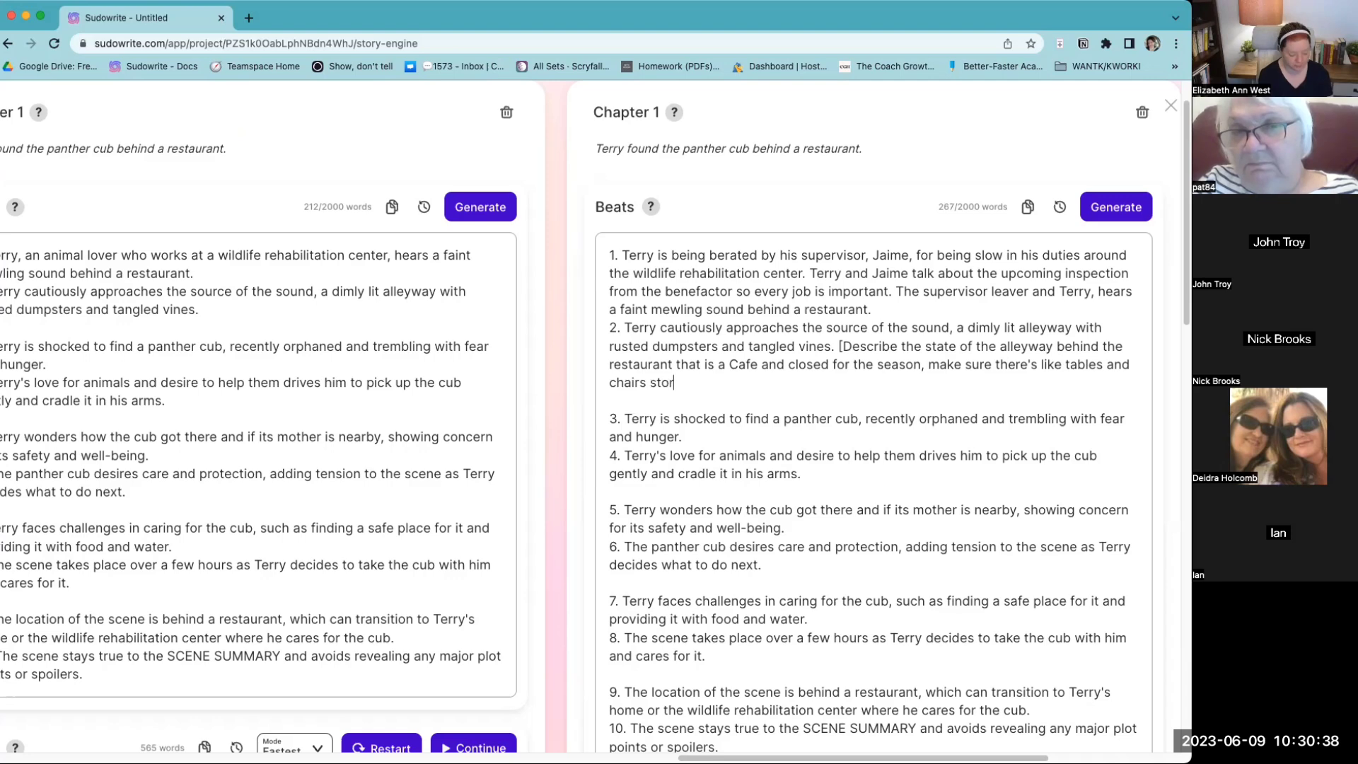
pyautogui.write('ed there too]')
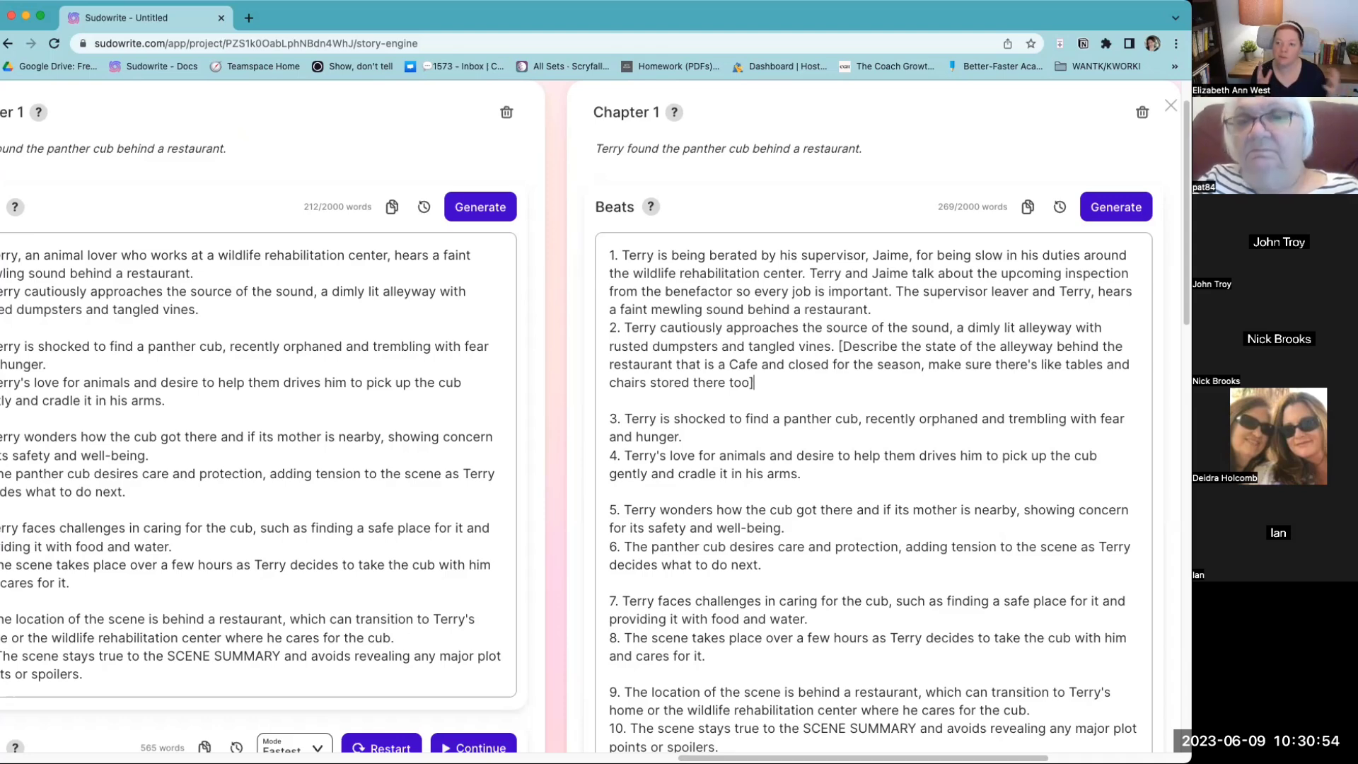
# Step: Append "[Write a lengthy conversation and dialogue between Terry and Jaime]" to the end of beat 1, correcting the spelling of "lengthy"
pyautogui.click(908, 312)
pyautogui.write('[Writ')
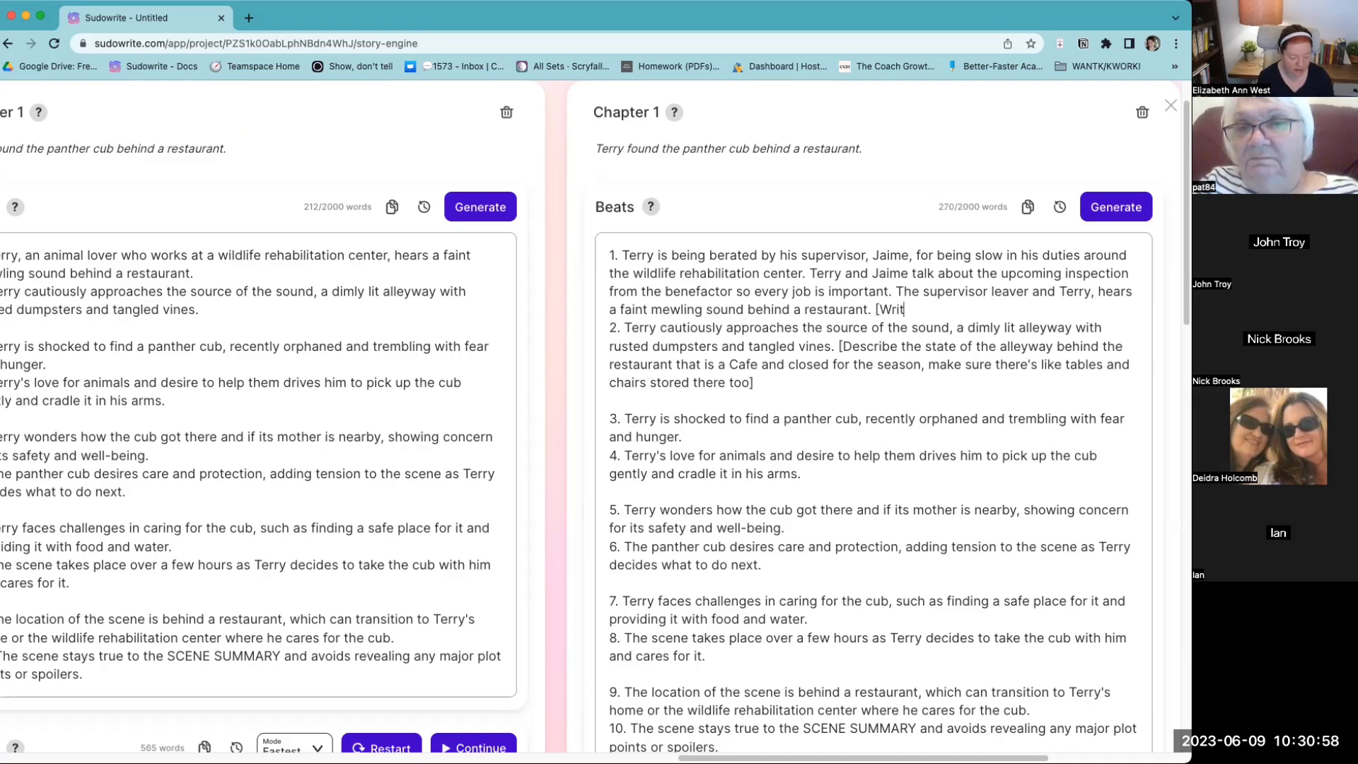
pyautogui.write('e a l')
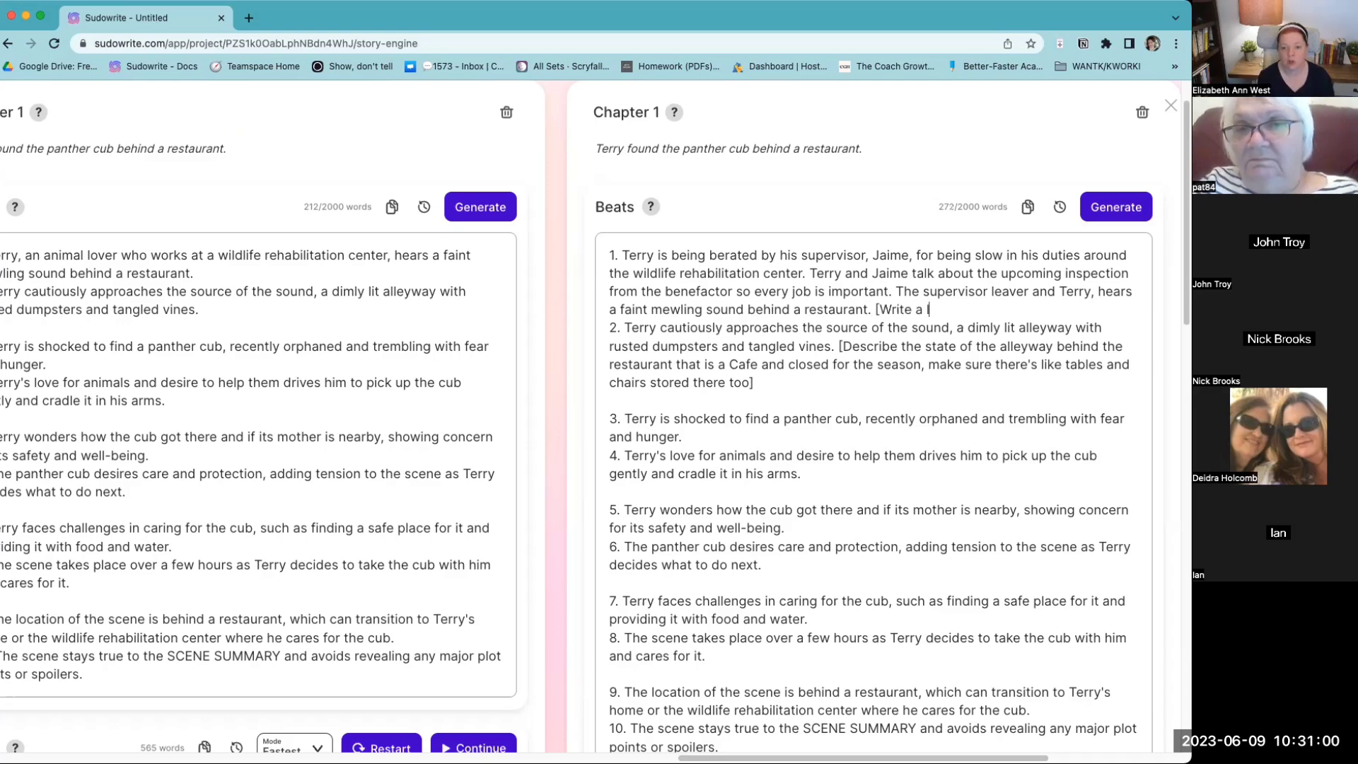
pyautogui.write('en')
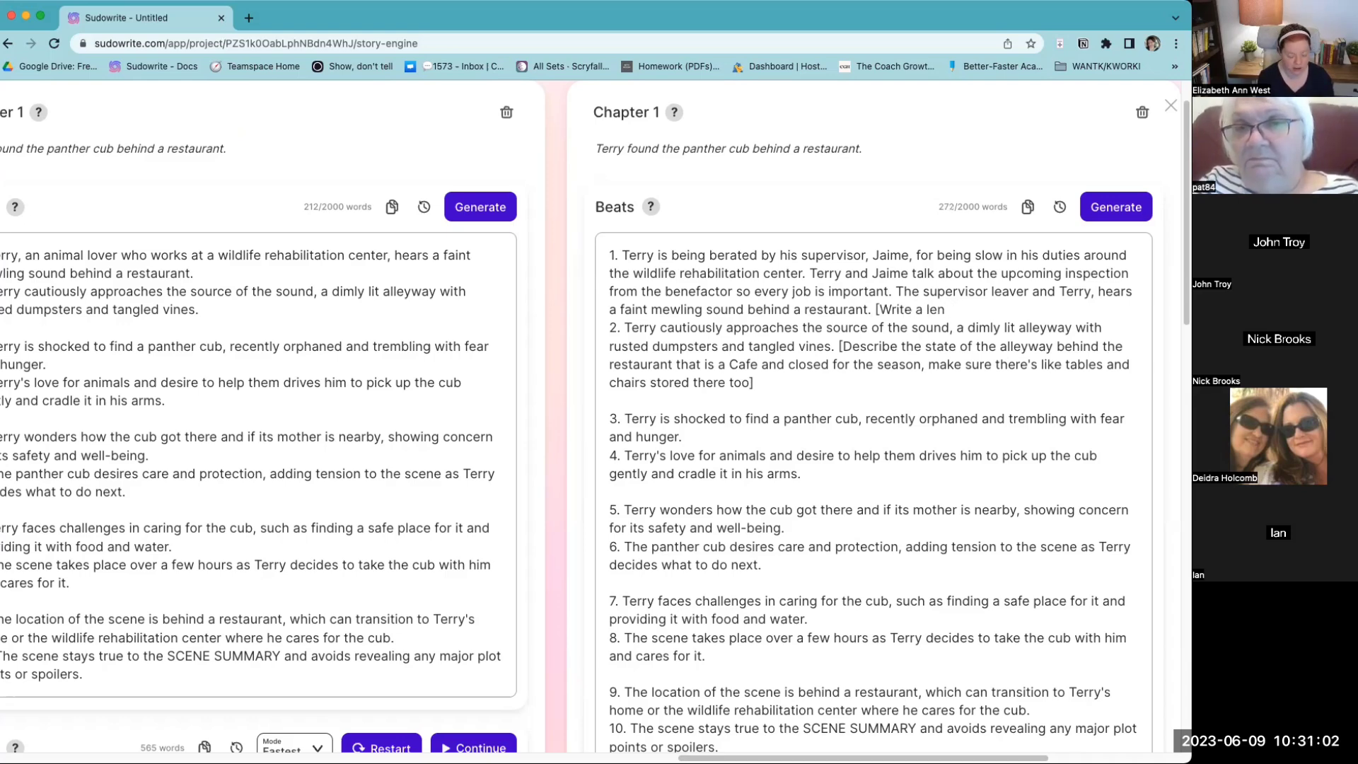
pyautogui.write('ghty con')
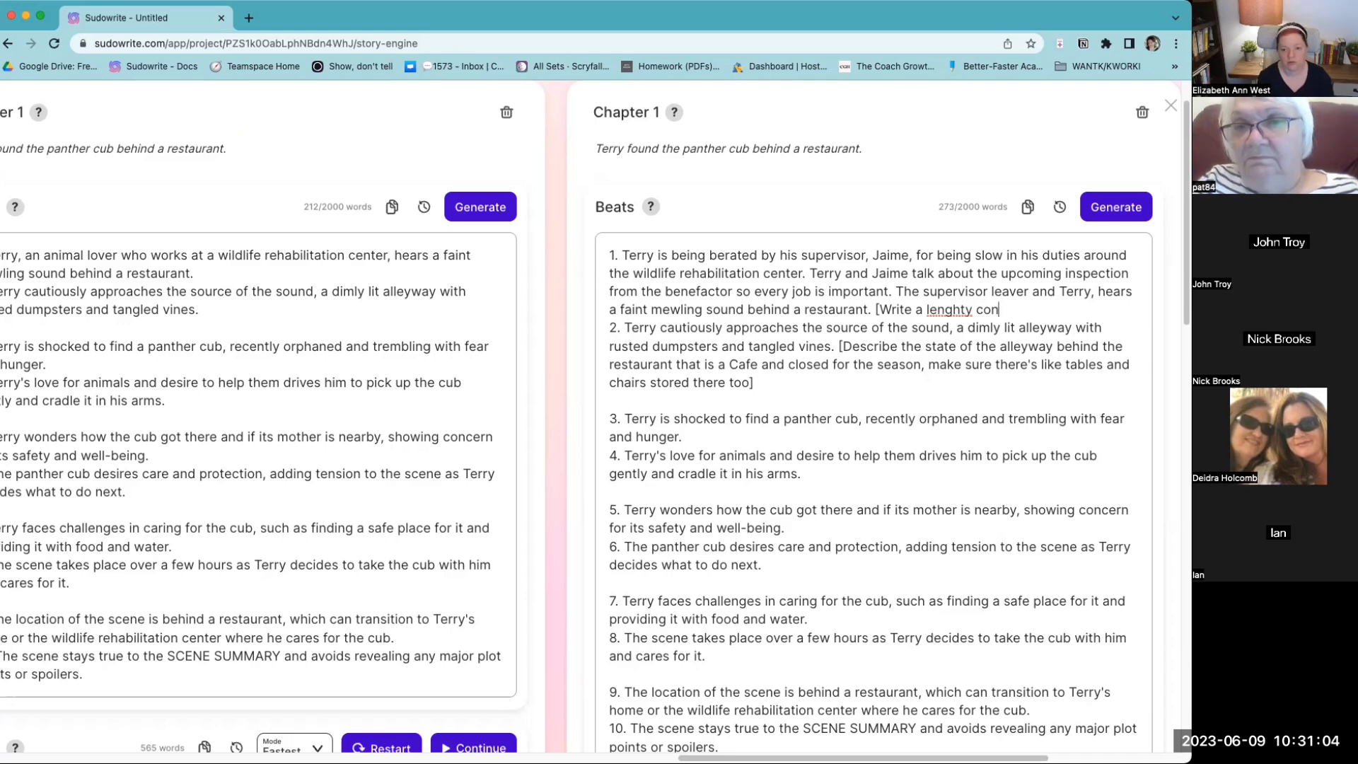
pyautogui.write('versation and di')
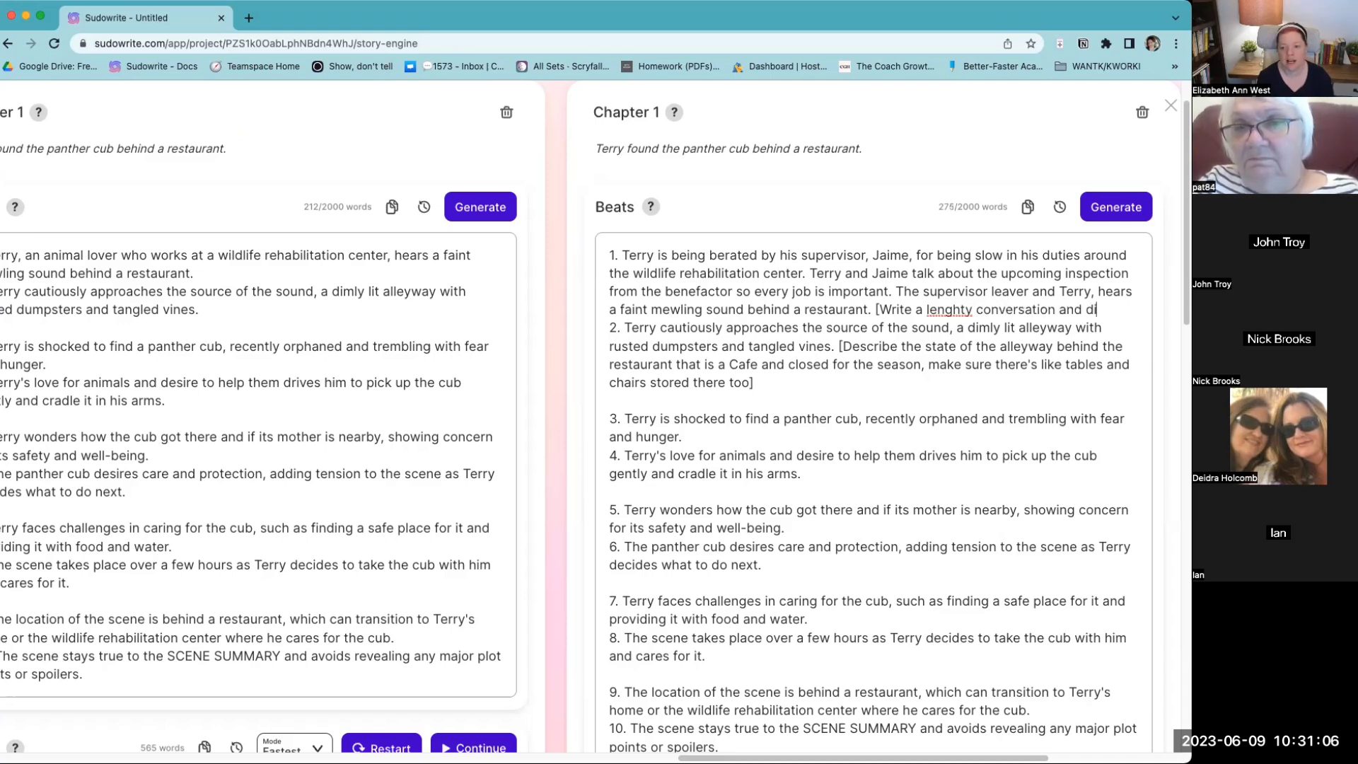
pyautogui.write('alogue between T')
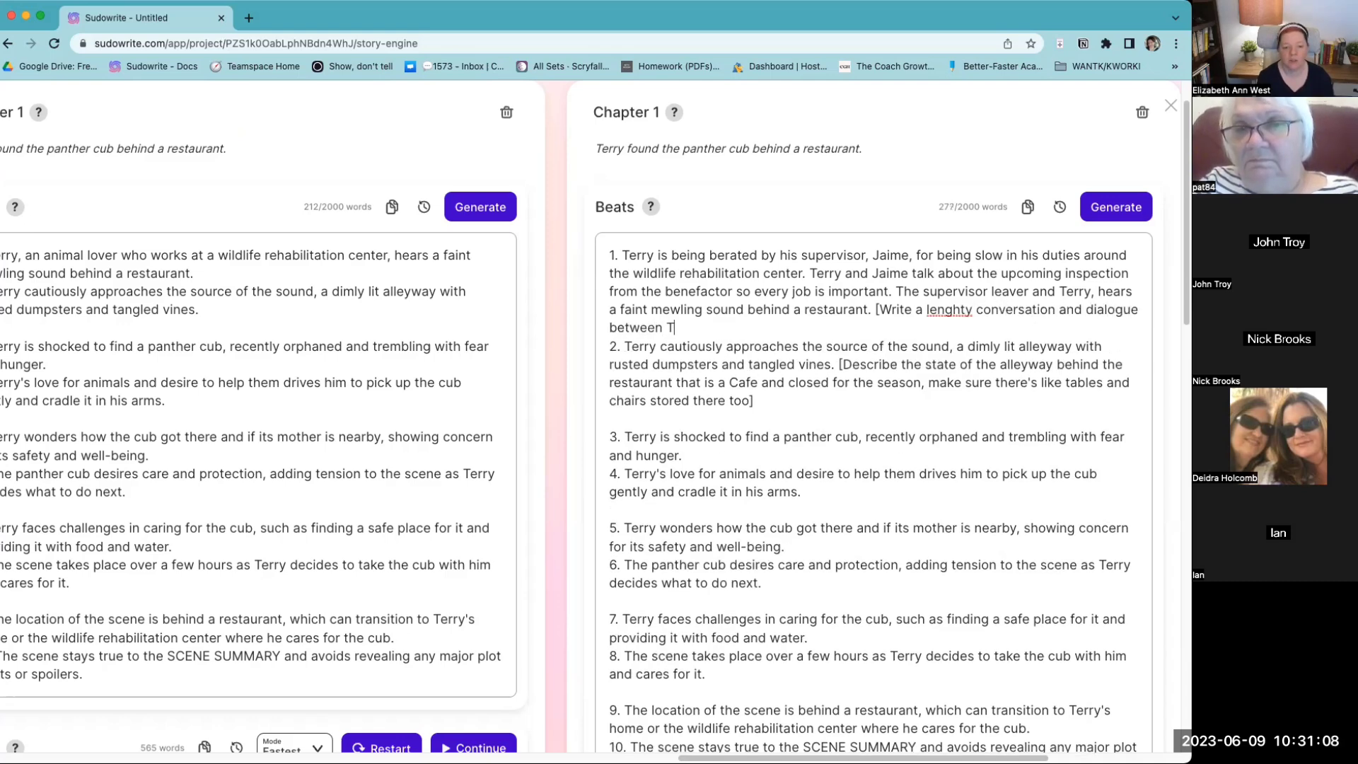
pyautogui.write('erry and Jaime]')
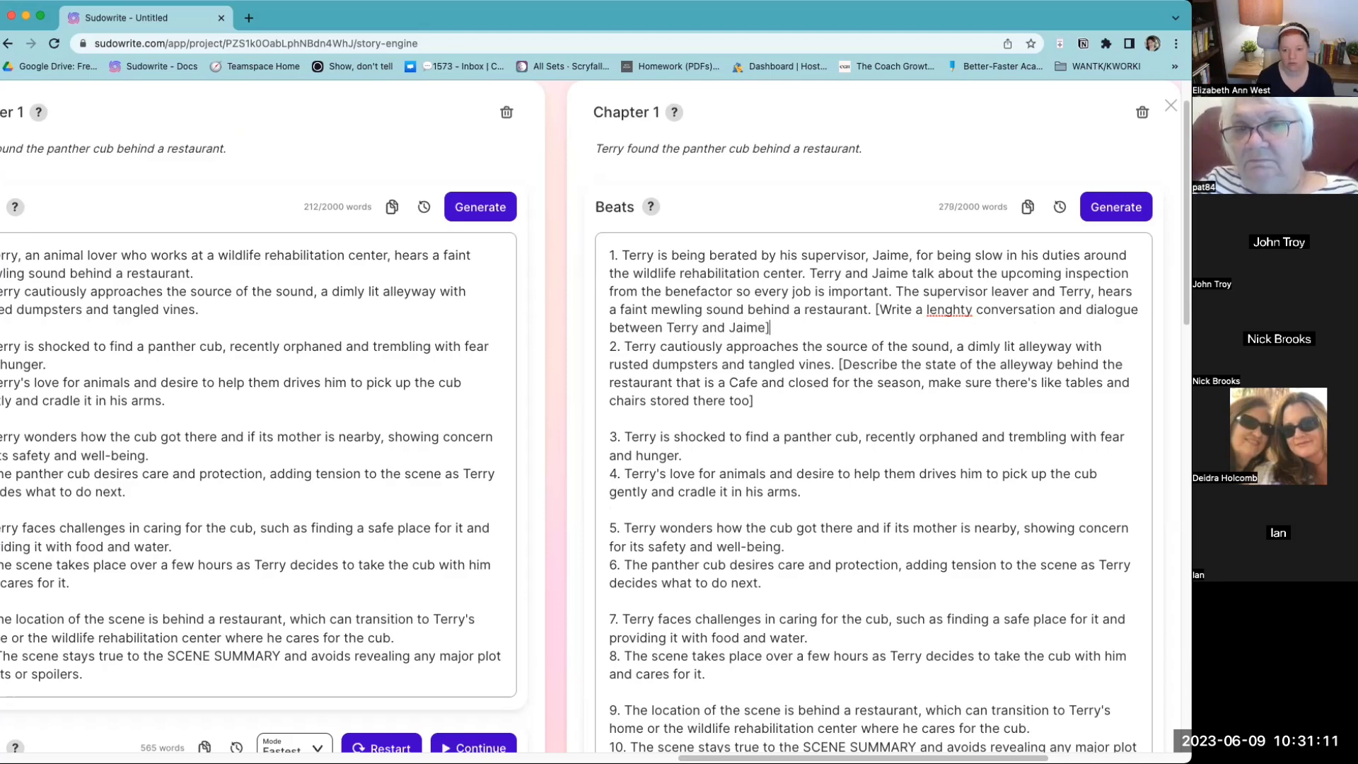
pyautogui.rightClick(946, 307)
pyautogui.click(961, 313)
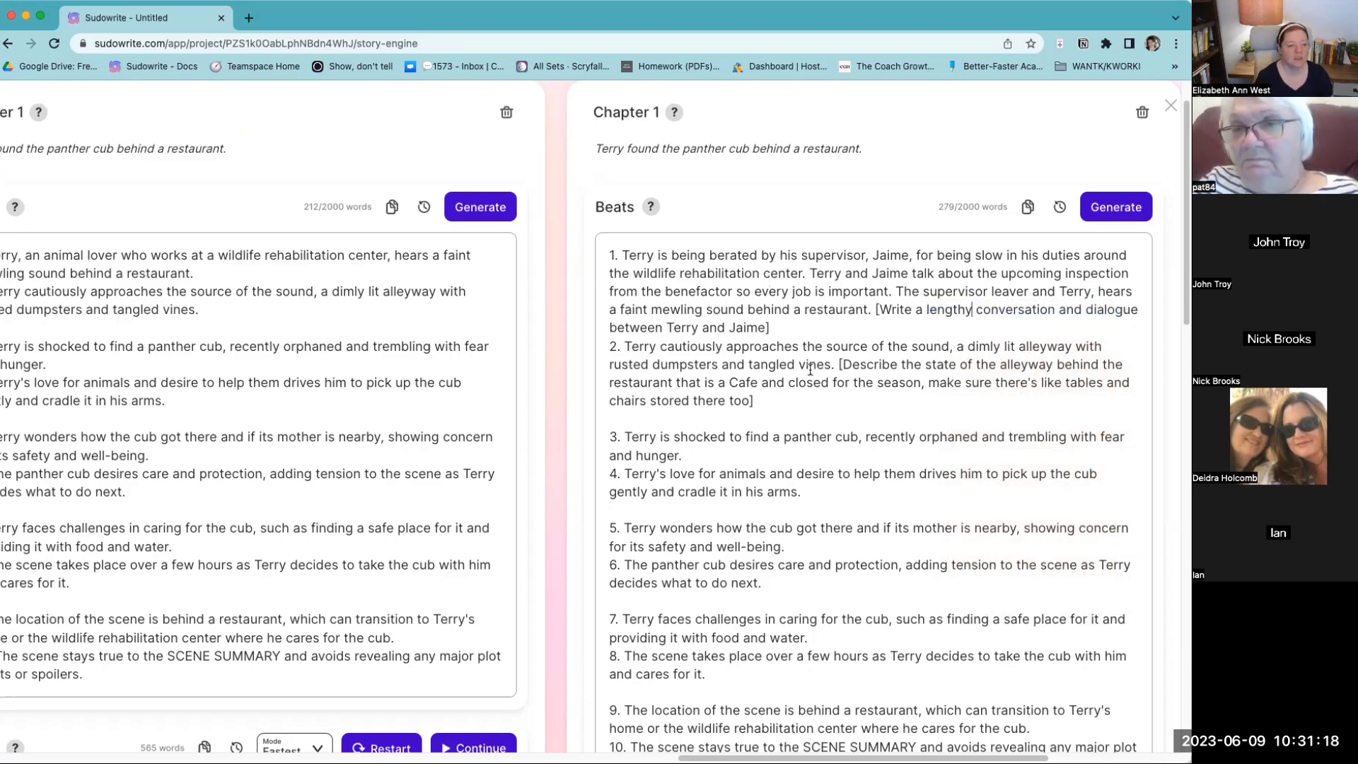
# Step: Compare beats 1 and 2 of the original Chapter 1 card with the expanded, bracketed versions in the second card
pyautogui.moveTo(928, 754); pyautogui.dragTo(894, 754)
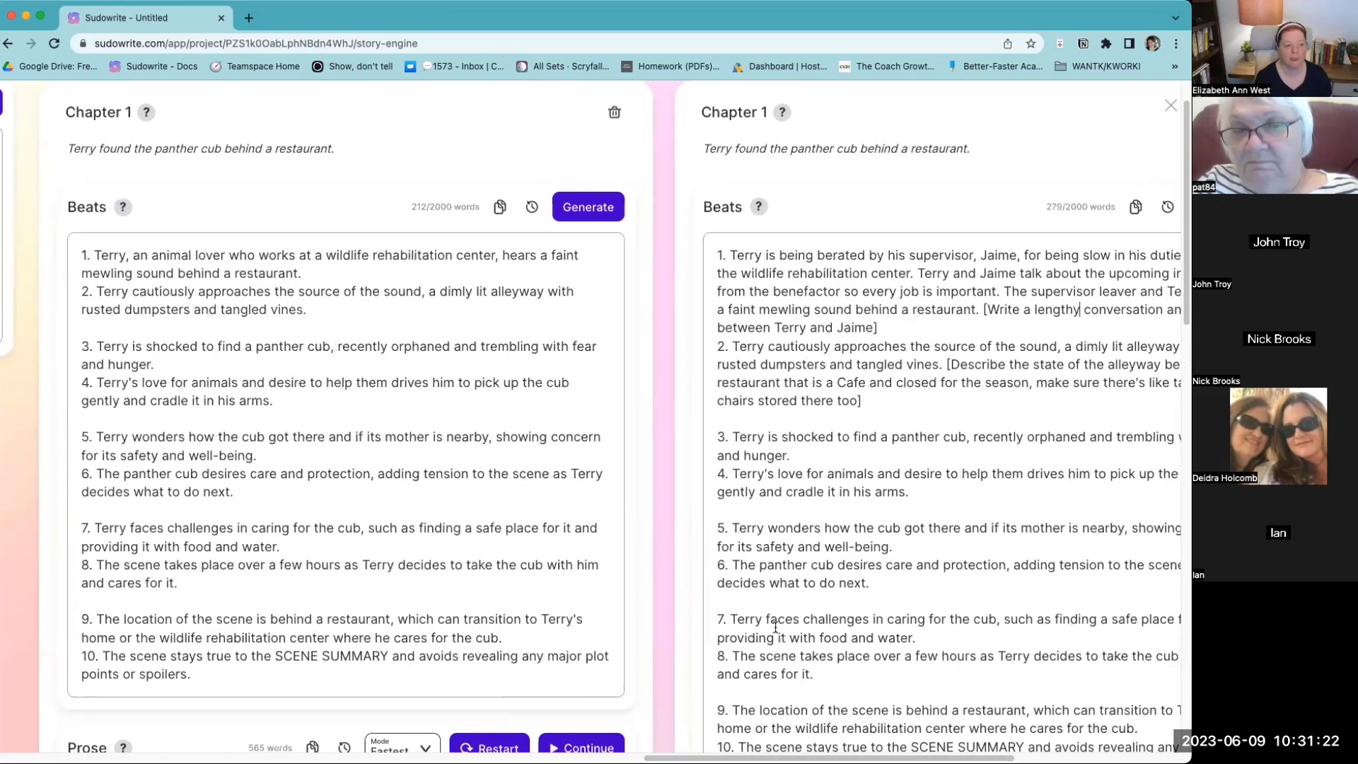
pyautogui.moveTo(77, 257); pyautogui.dragTo(337, 306)
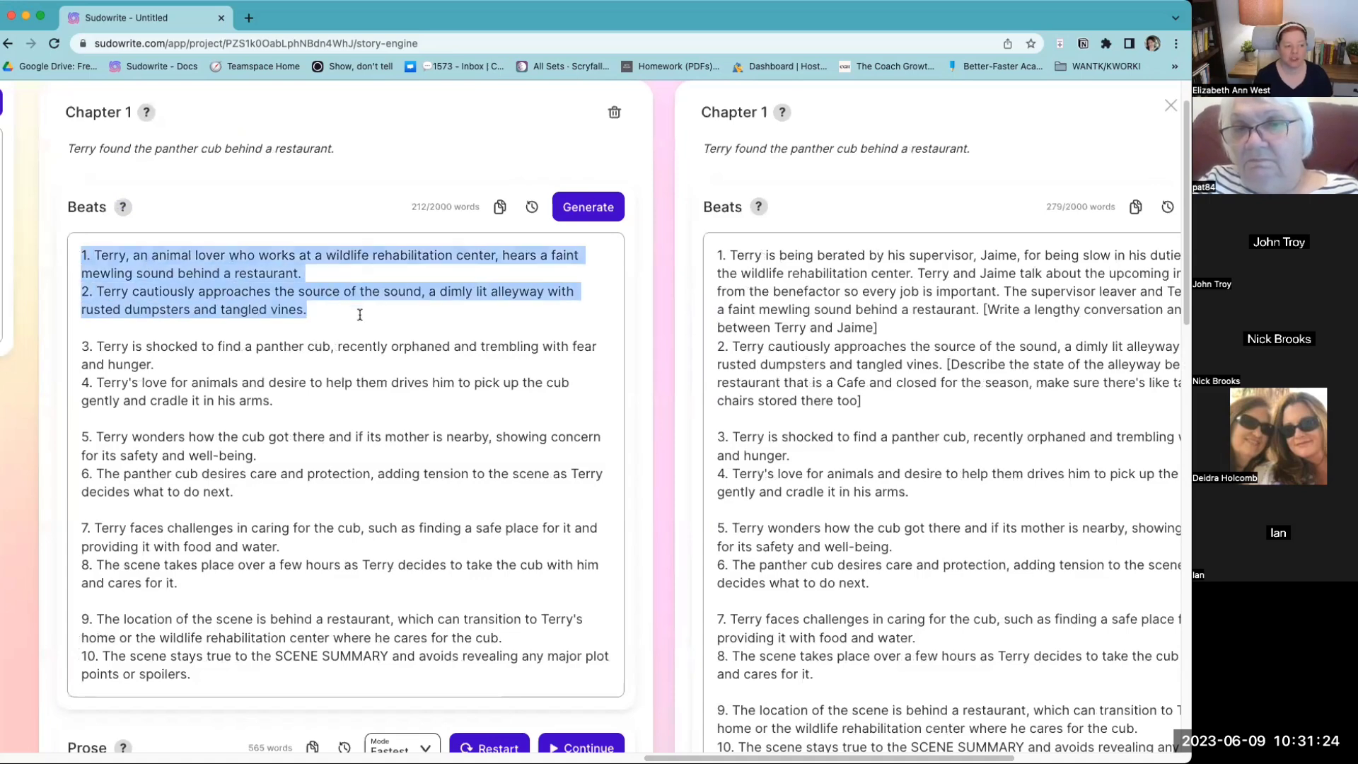
pyautogui.moveTo(715, 253); pyautogui.dragTo(910, 396)
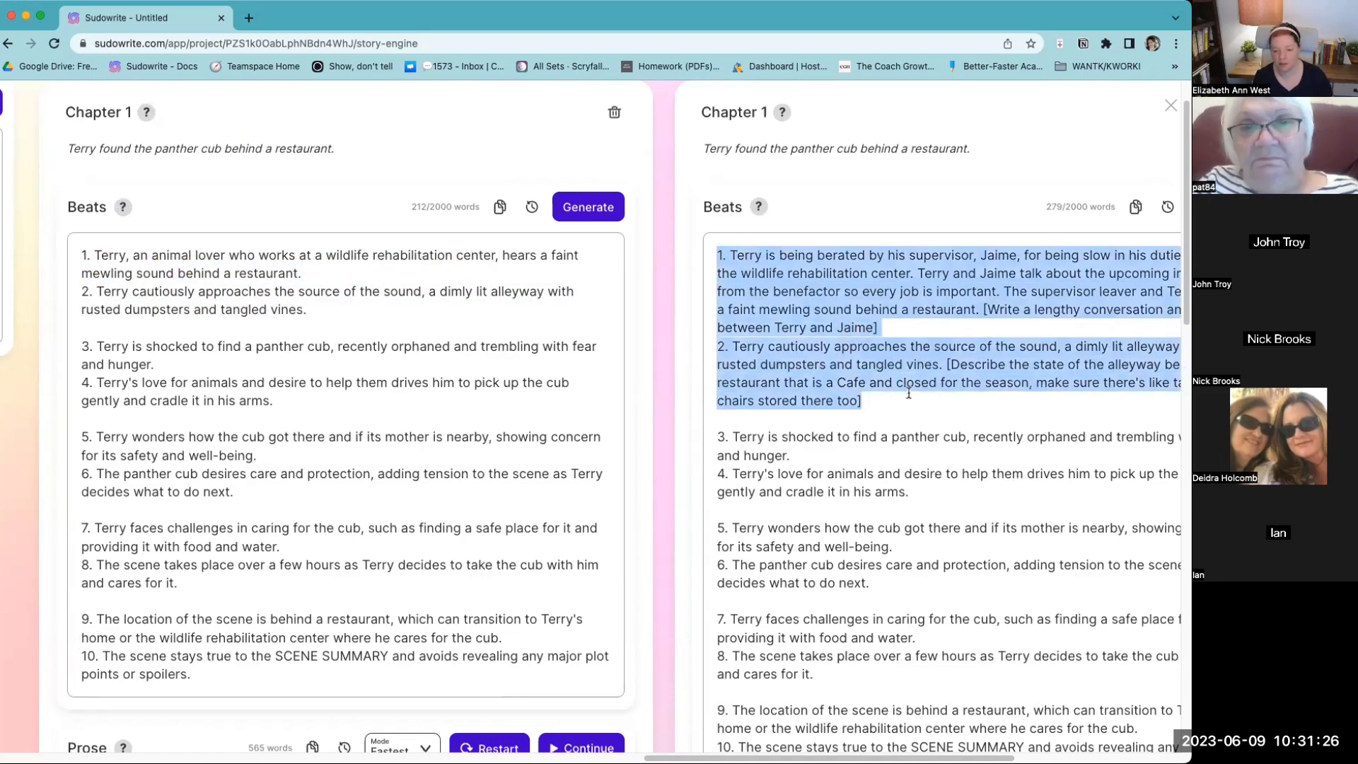
pyautogui.moveTo(309, 309); pyautogui.dragTo(63, 263)
pyautogui.click(771, 297)
pyautogui.moveTo(716, 254); pyautogui.dragTo(924, 401)
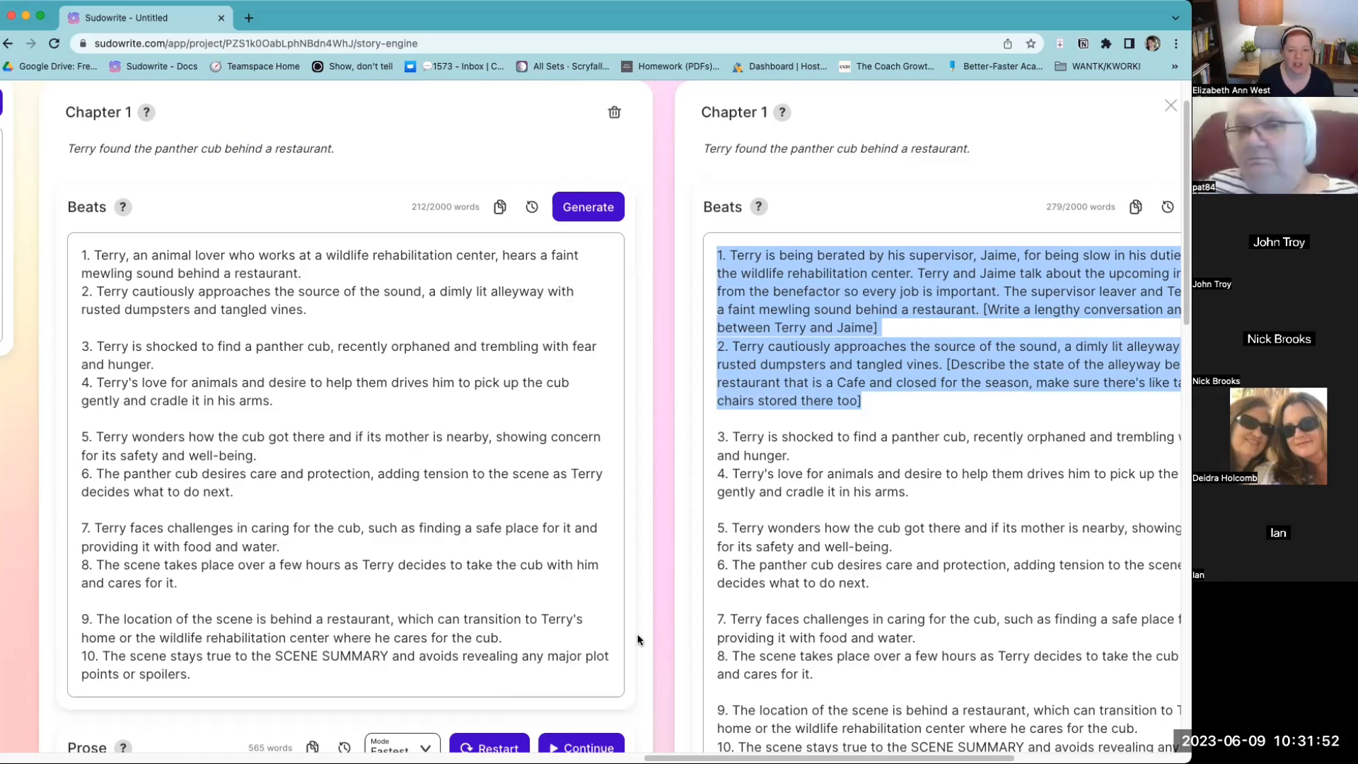
# Step: Generate prose in Fastest mode from the second card's expanded beats, and pause it after the first pair of beats
pyautogui.hscroll(-10, 628, 626)
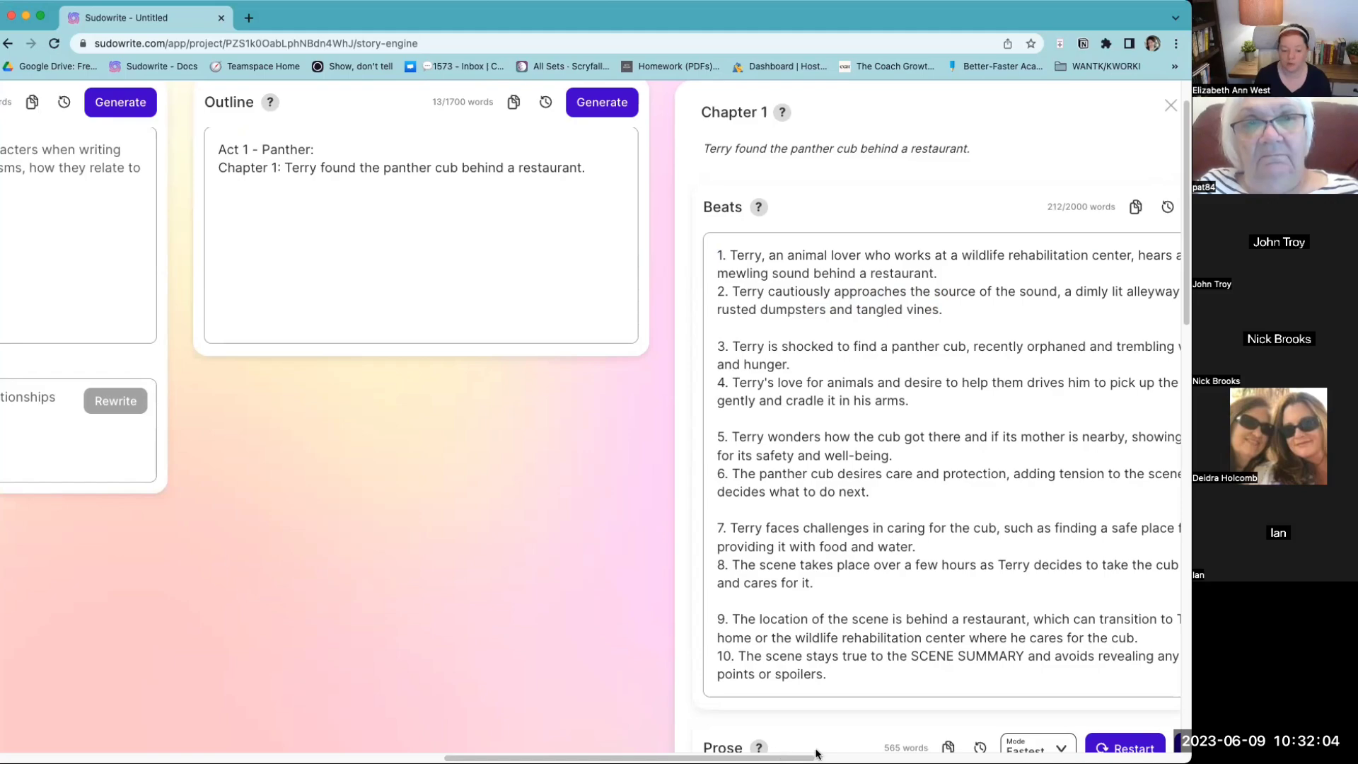
pyautogui.hscroll(10, 713, 495)
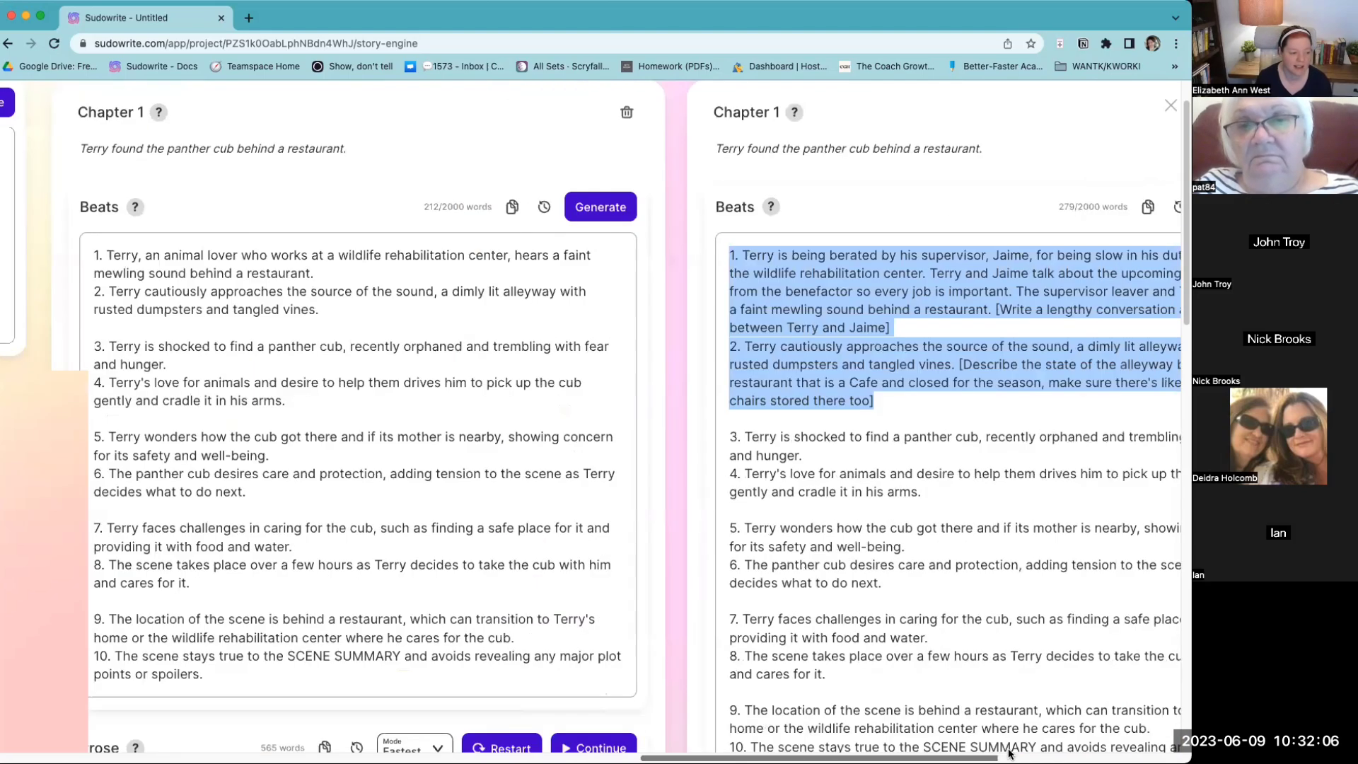
pyautogui.scroll(-5, 713, 477)
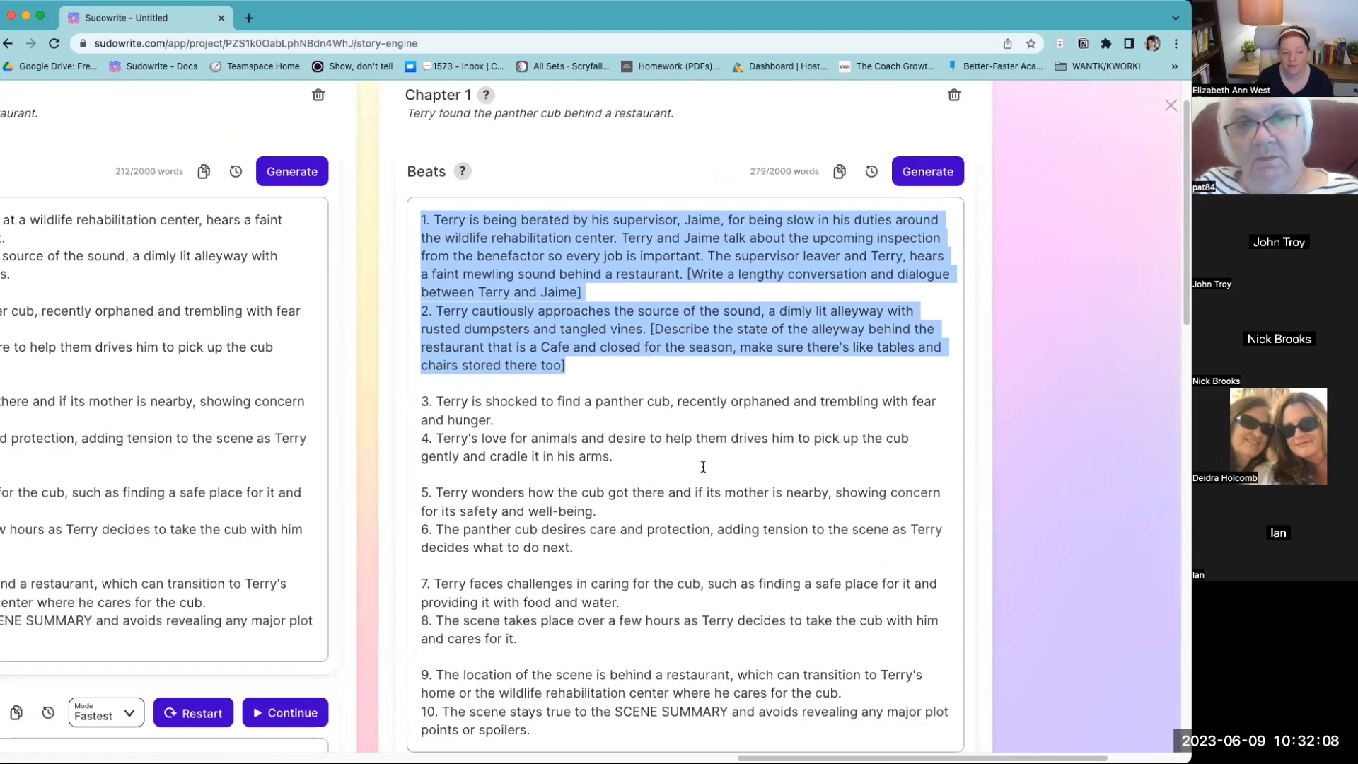
pyautogui.scroll(-1, 703, 467)
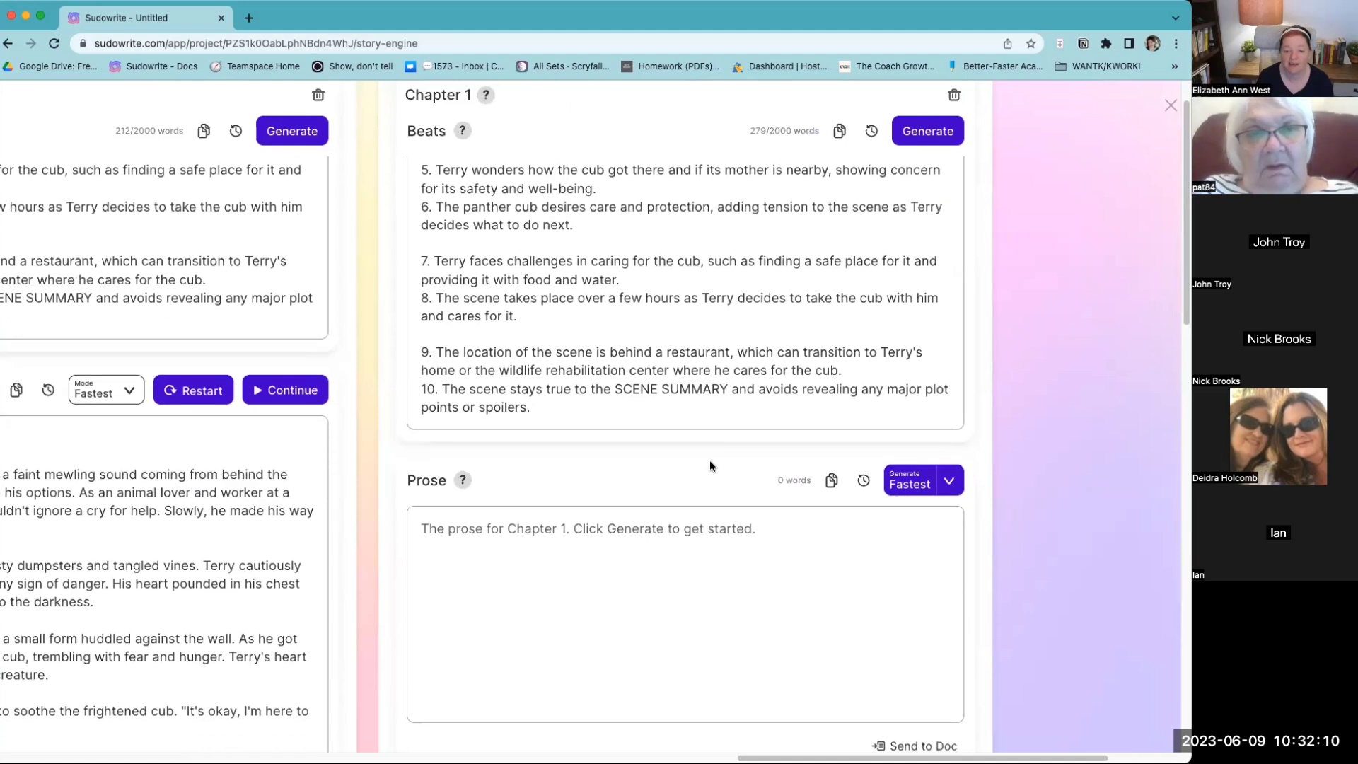
pyautogui.click(909, 484)
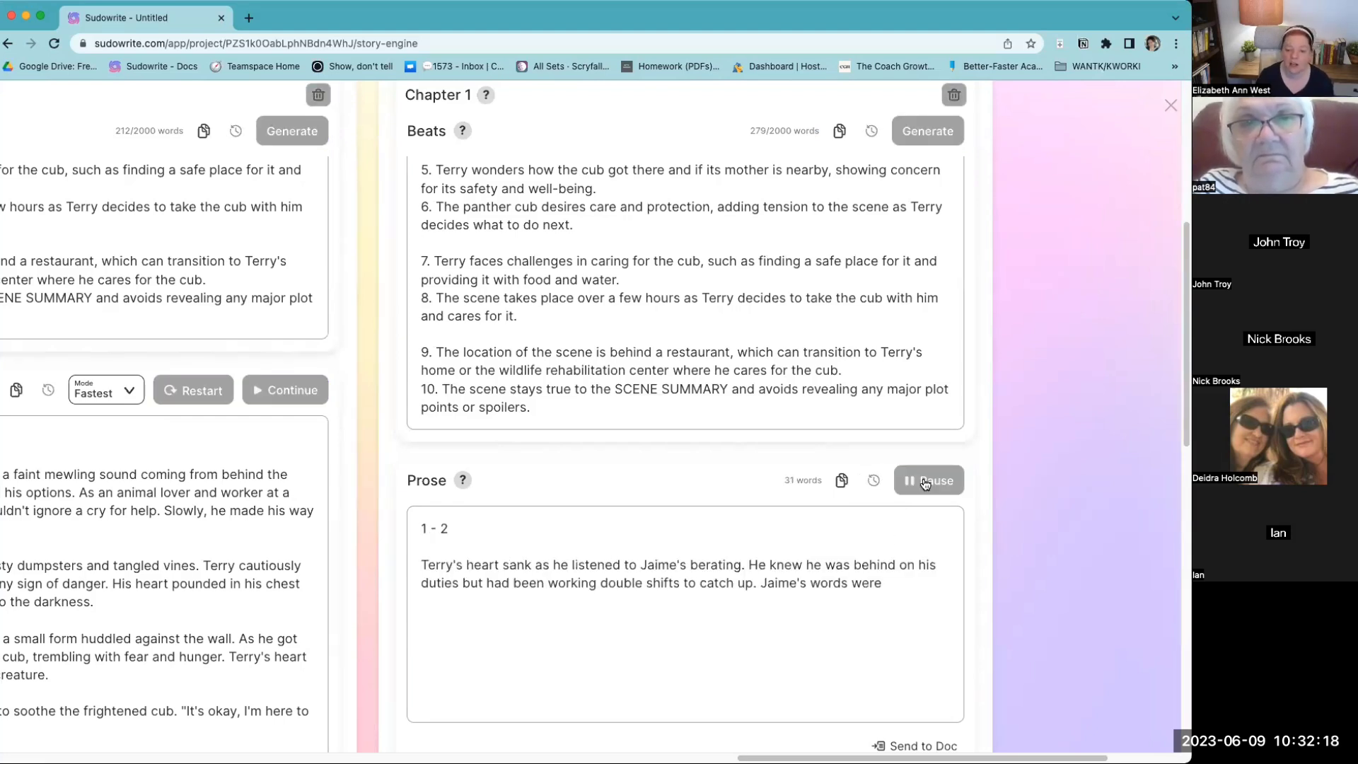
pyautogui.click(923, 482)
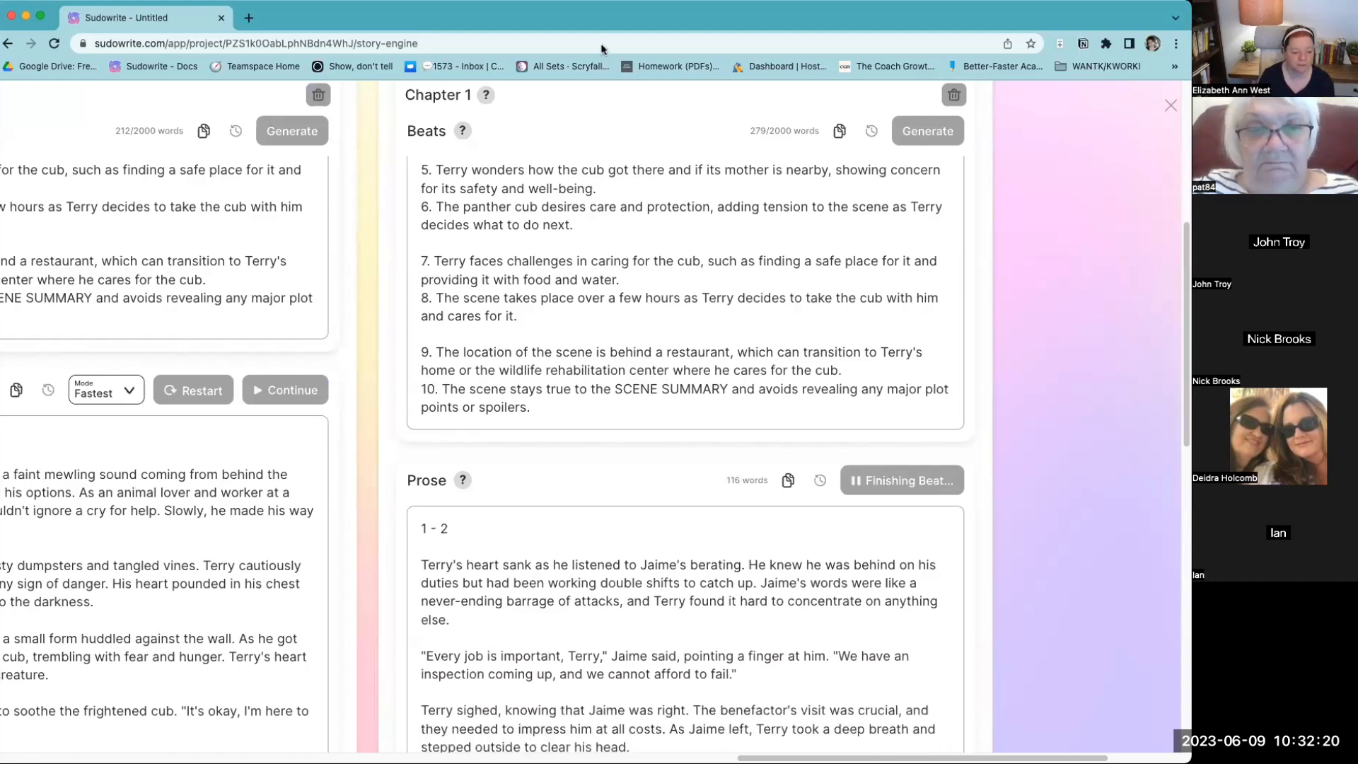
# Step: Read the prose generated for beats 1 - 2 and check it against the second card's bracketed instructions
pyautogui.scroll(-3, 702, 244)
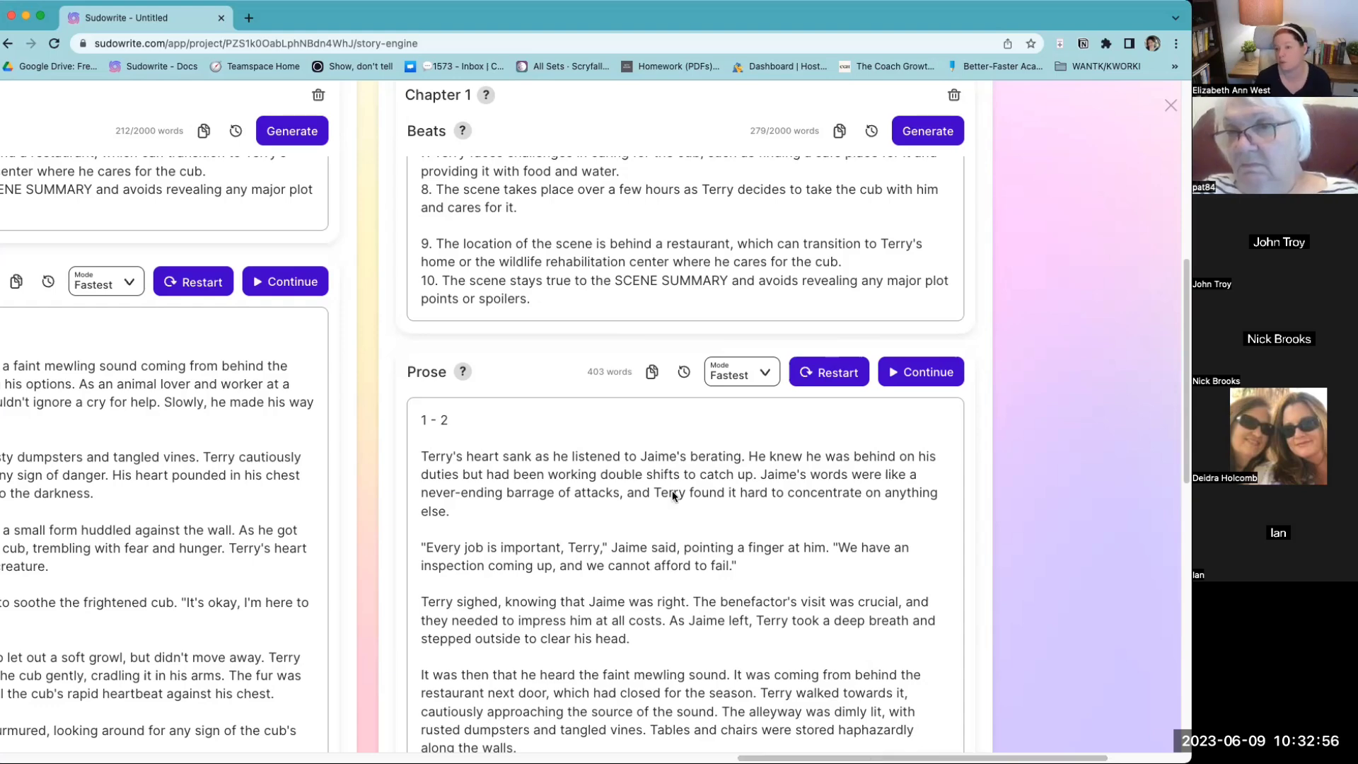
pyautogui.scroll(-2, 677, 494)
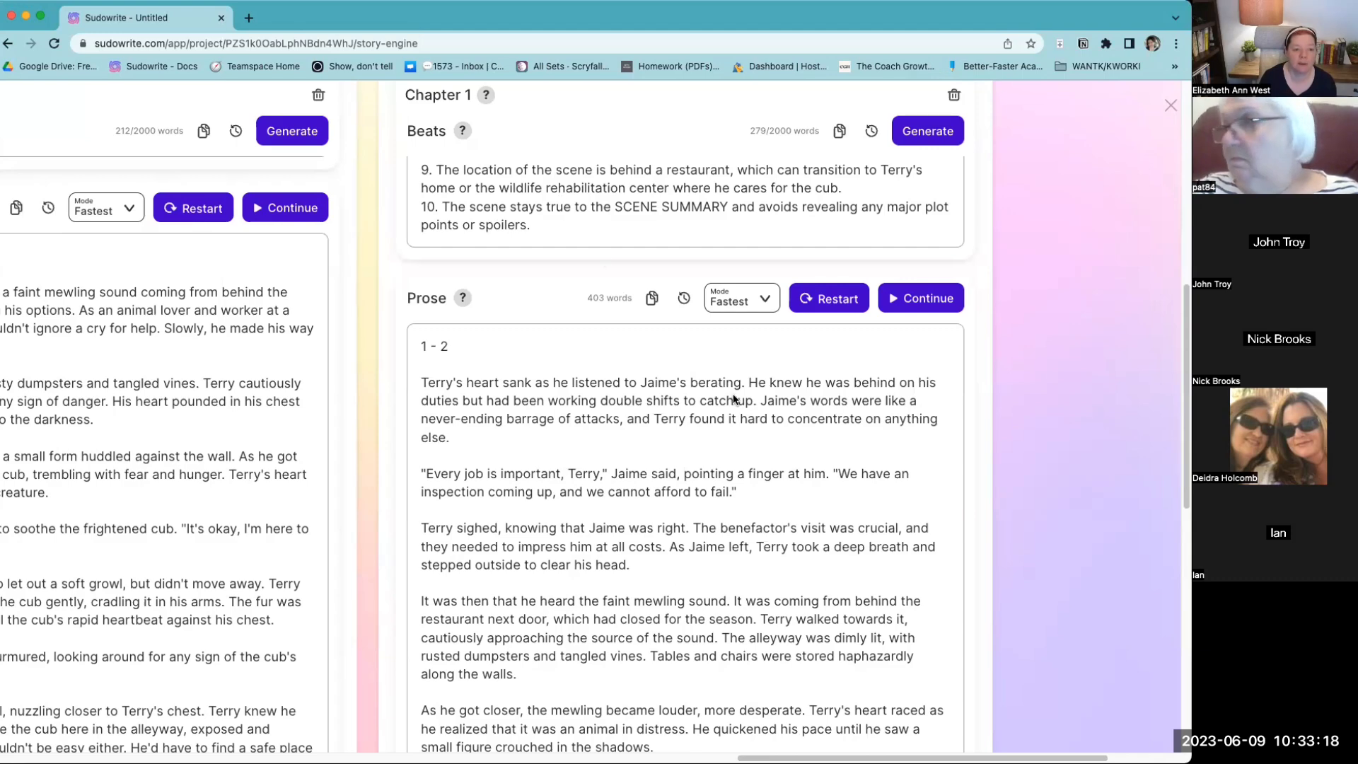
pyautogui.scroll(10, 734, 396)
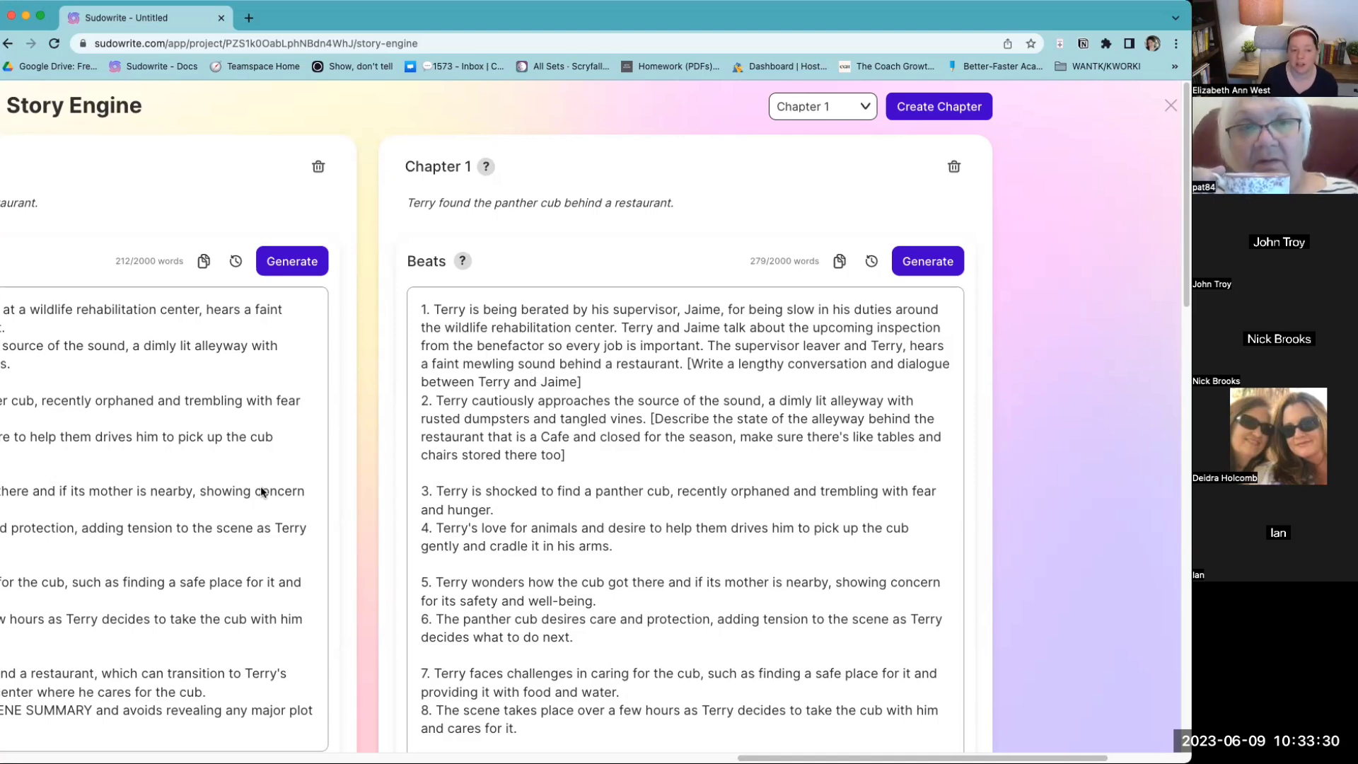
pyautogui.moveTo(460, 265)
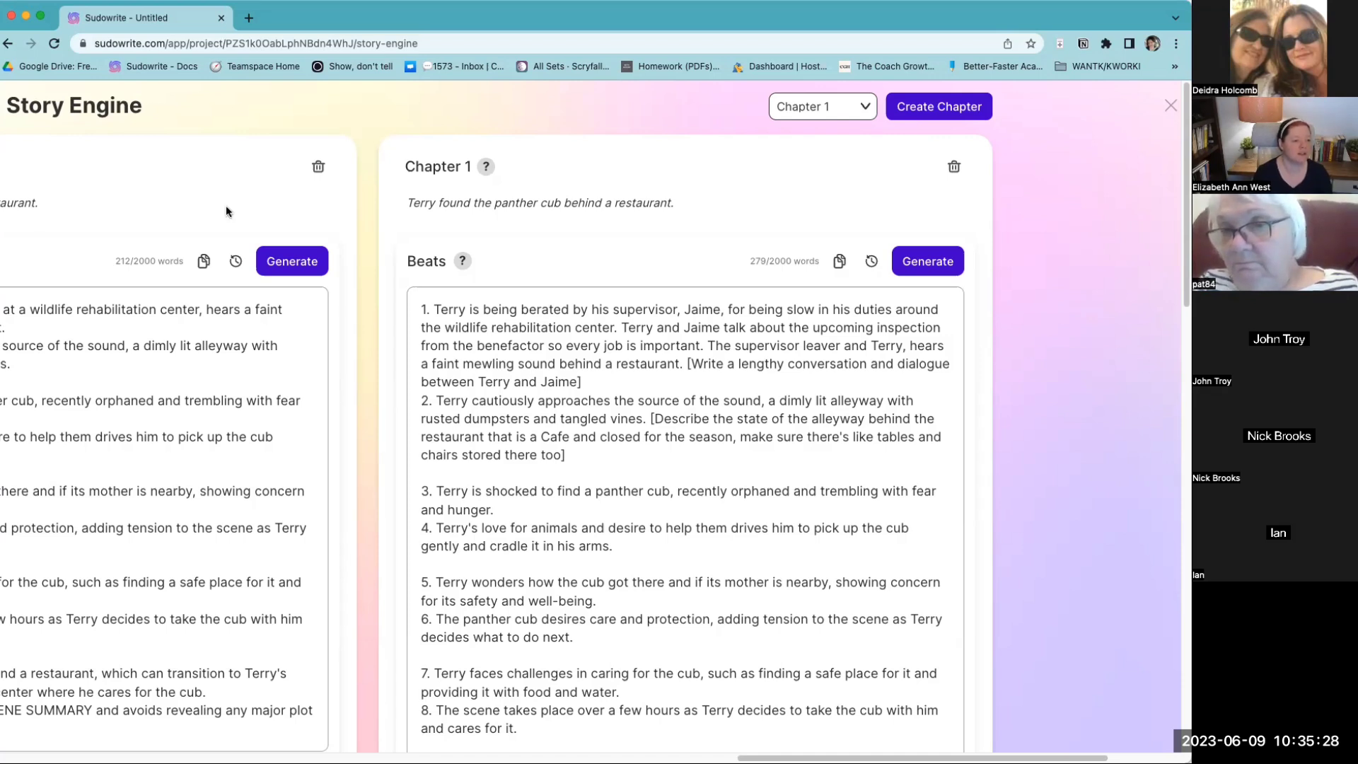
# Step: Examine the Characters and Outline sections that precede the Chapter 1 cards
pyautogui.moveTo(763, 754); pyautogui.dragTo(368, 754)
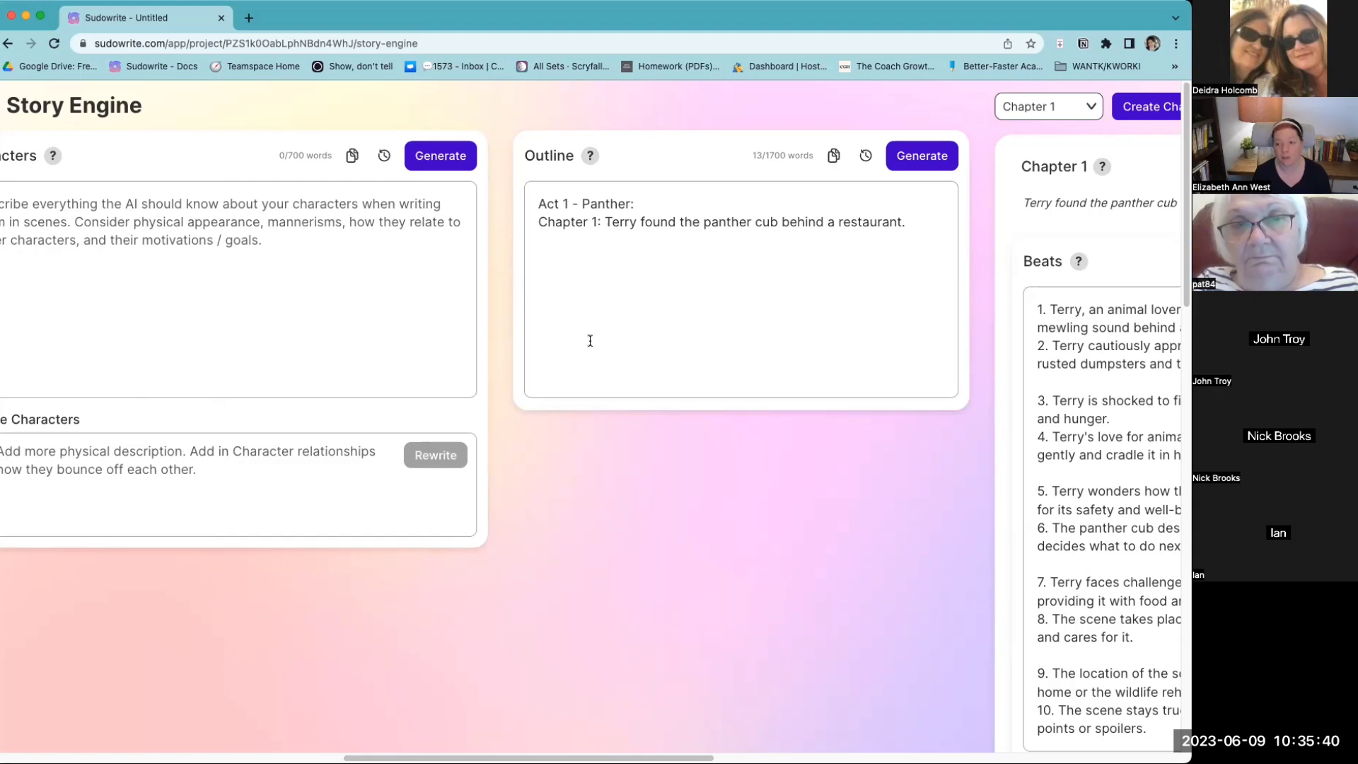
pyautogui.hscroll(1, 677, 754)
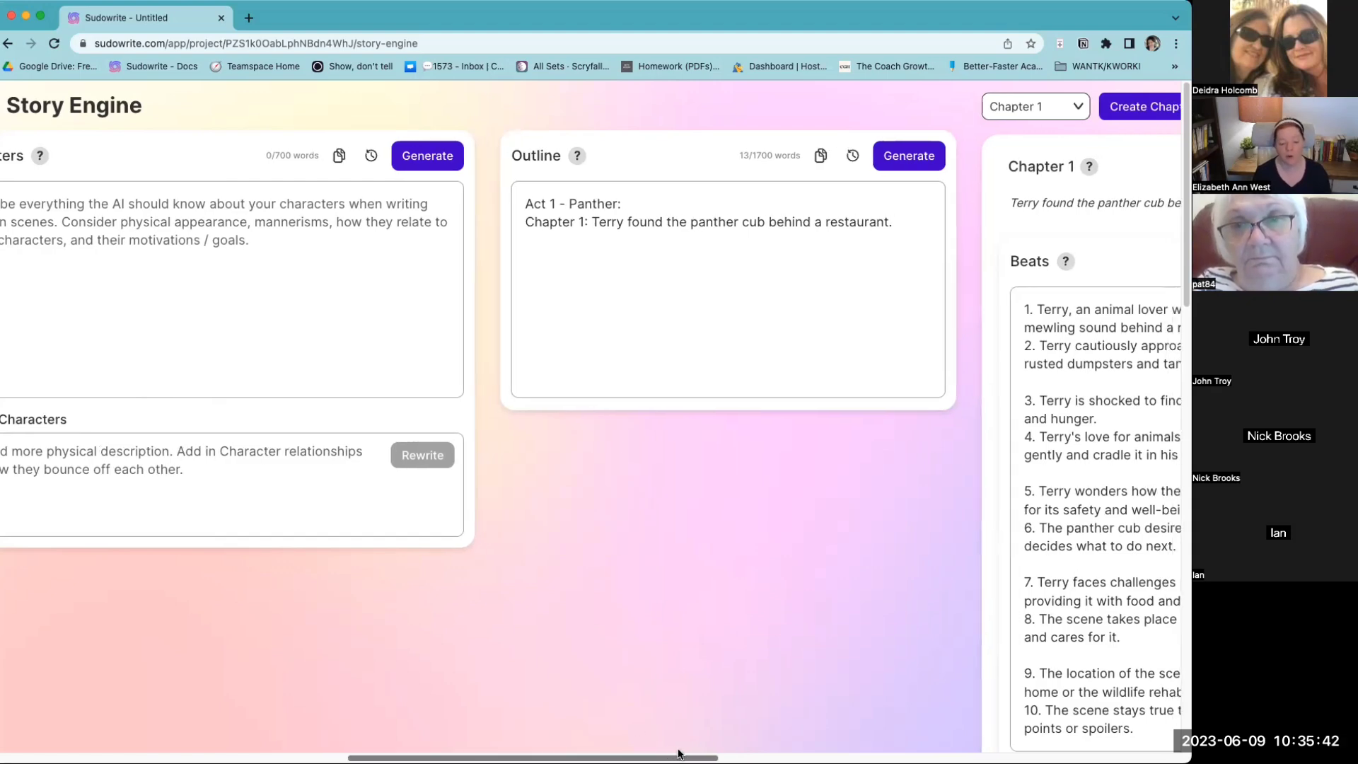
pyautogui.hscroll(10, 677, 754)
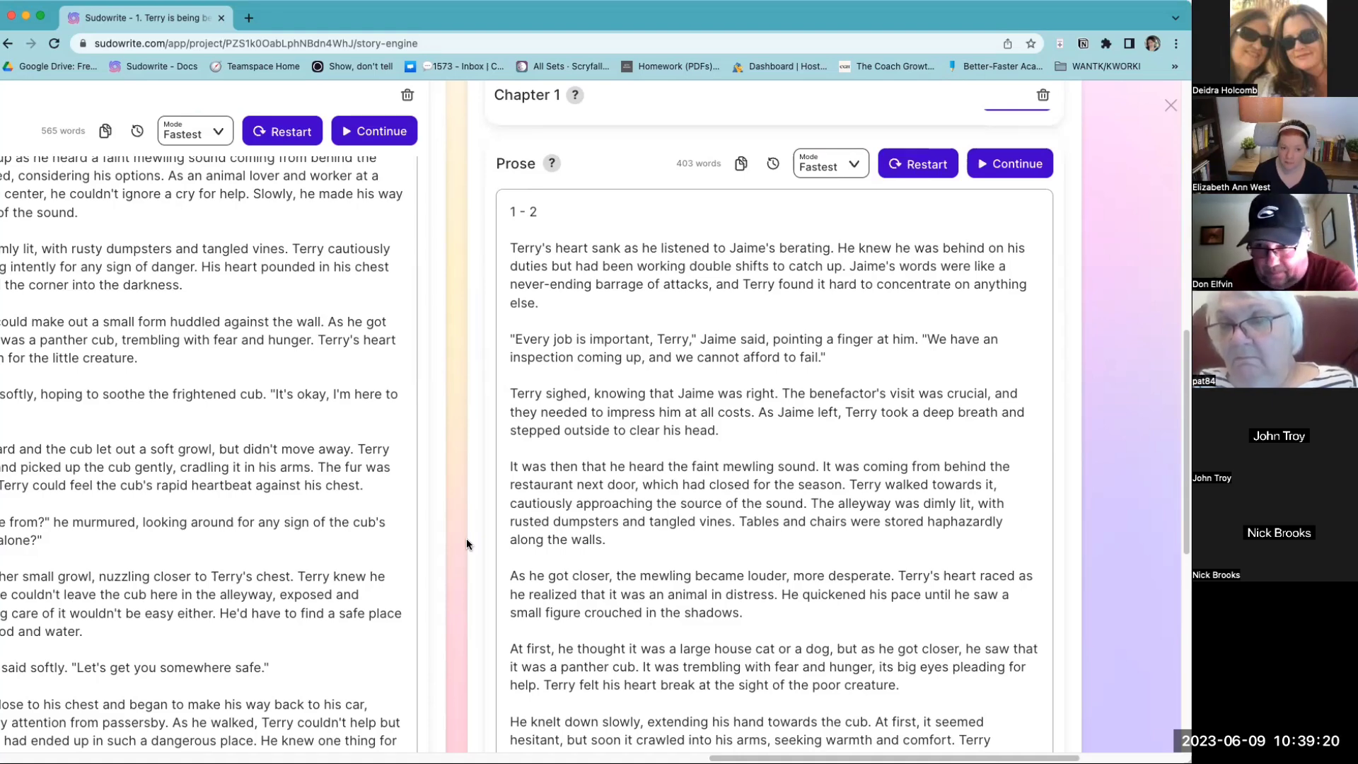
# Step: Review the full list of ten beats in the expanded Chapter 1 card
pyautogui.moveTo(552, 169)
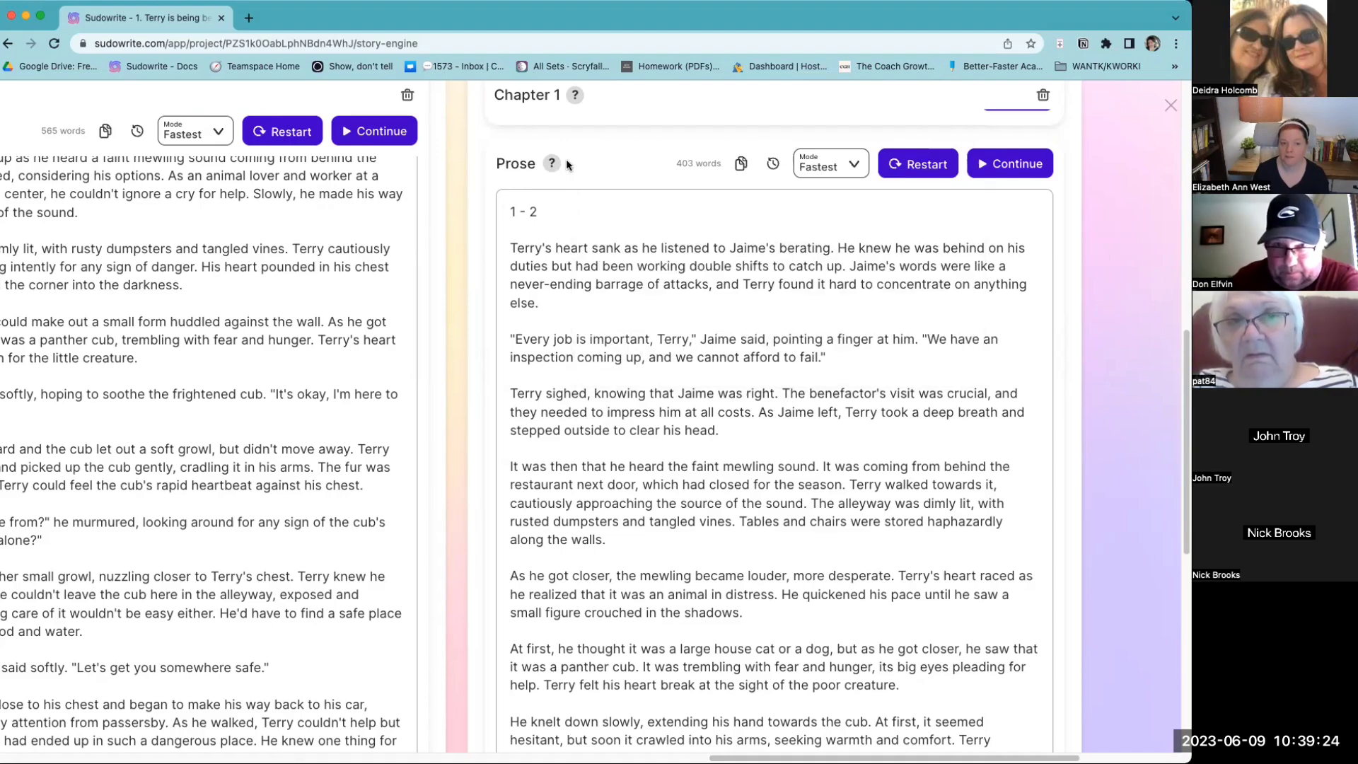
pyautogui.scroll(5, 565, 183)
pyautogui.moveTo(553, 262)
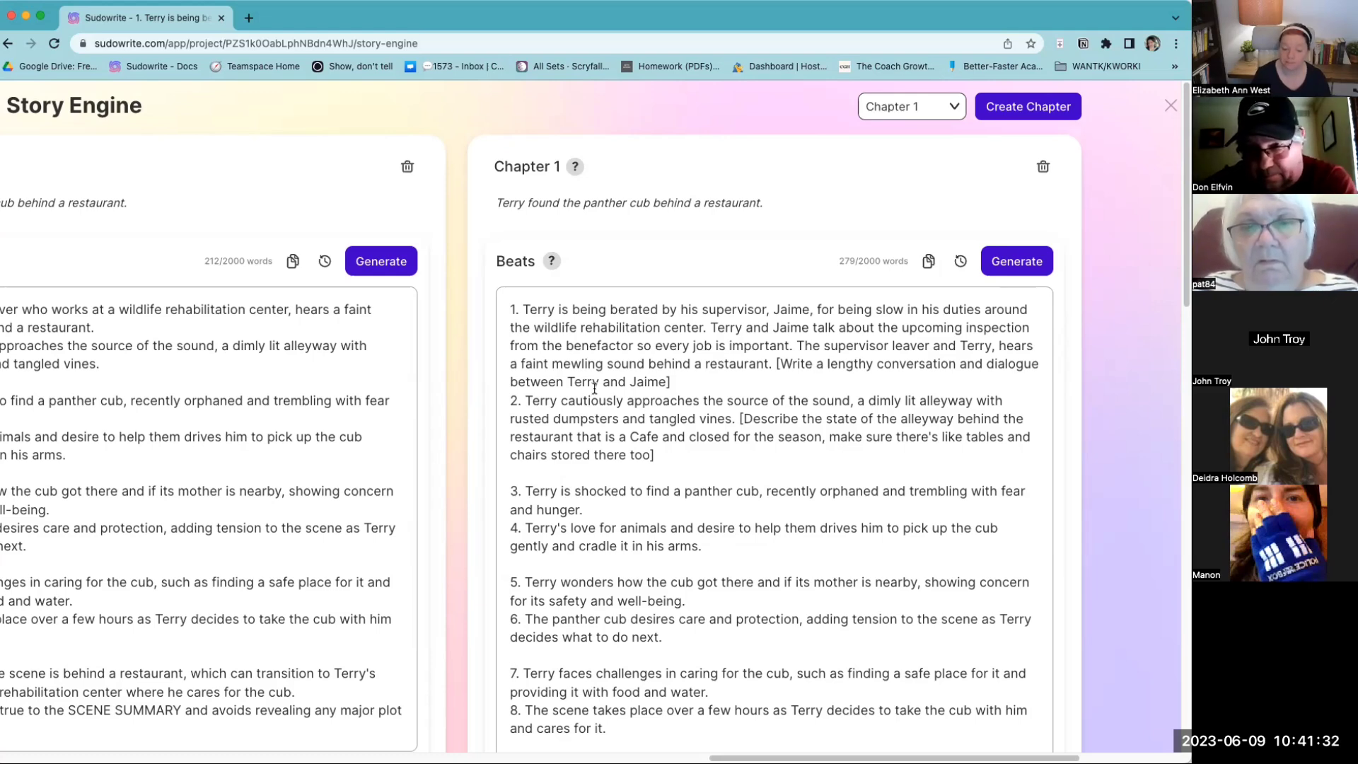
pyautogui.scroll(-1, 767, 373)
pyautogui.scroll(-3, 768, 373)
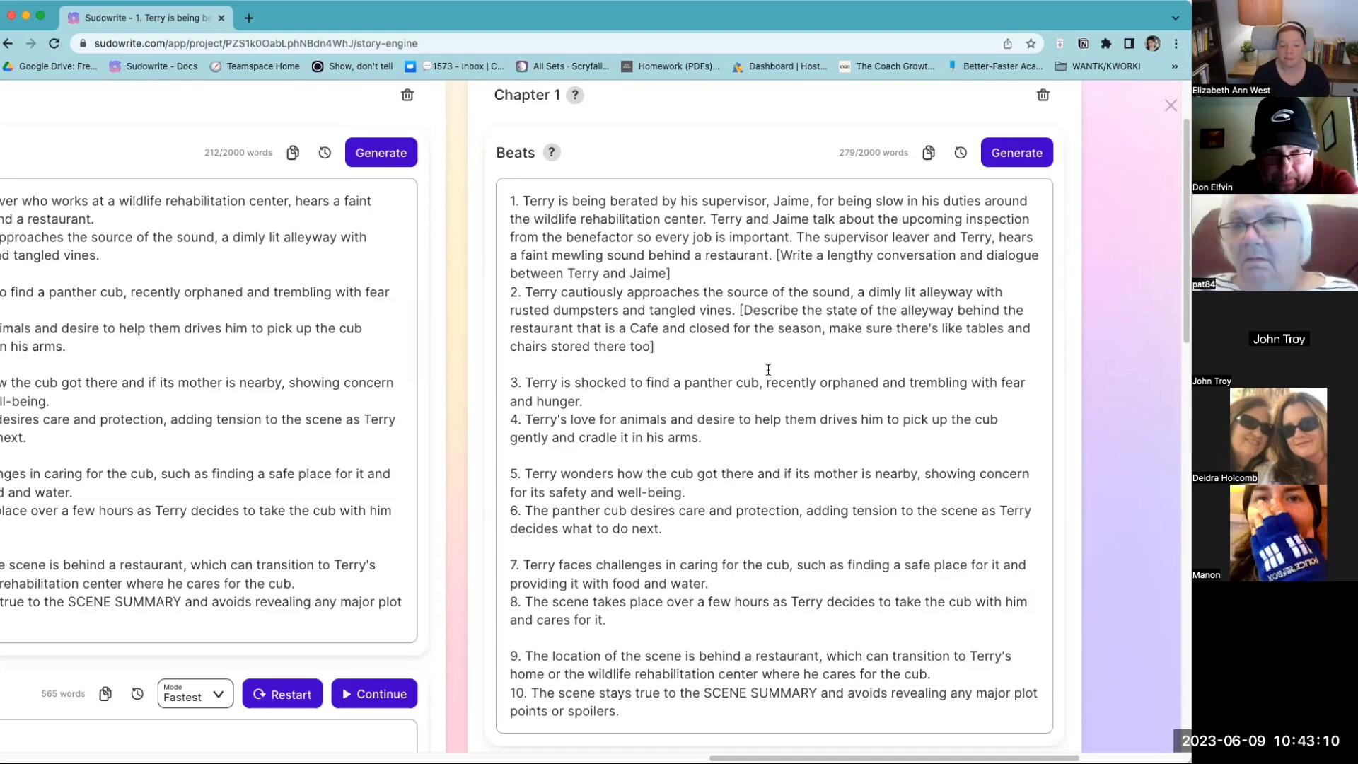
# Step: Look over the original card's beats and the Characters section, and return to the expanded Chapter 1 card
pyautogui.moveTo(859, 753); pyautogui.dragTo(758, 753)
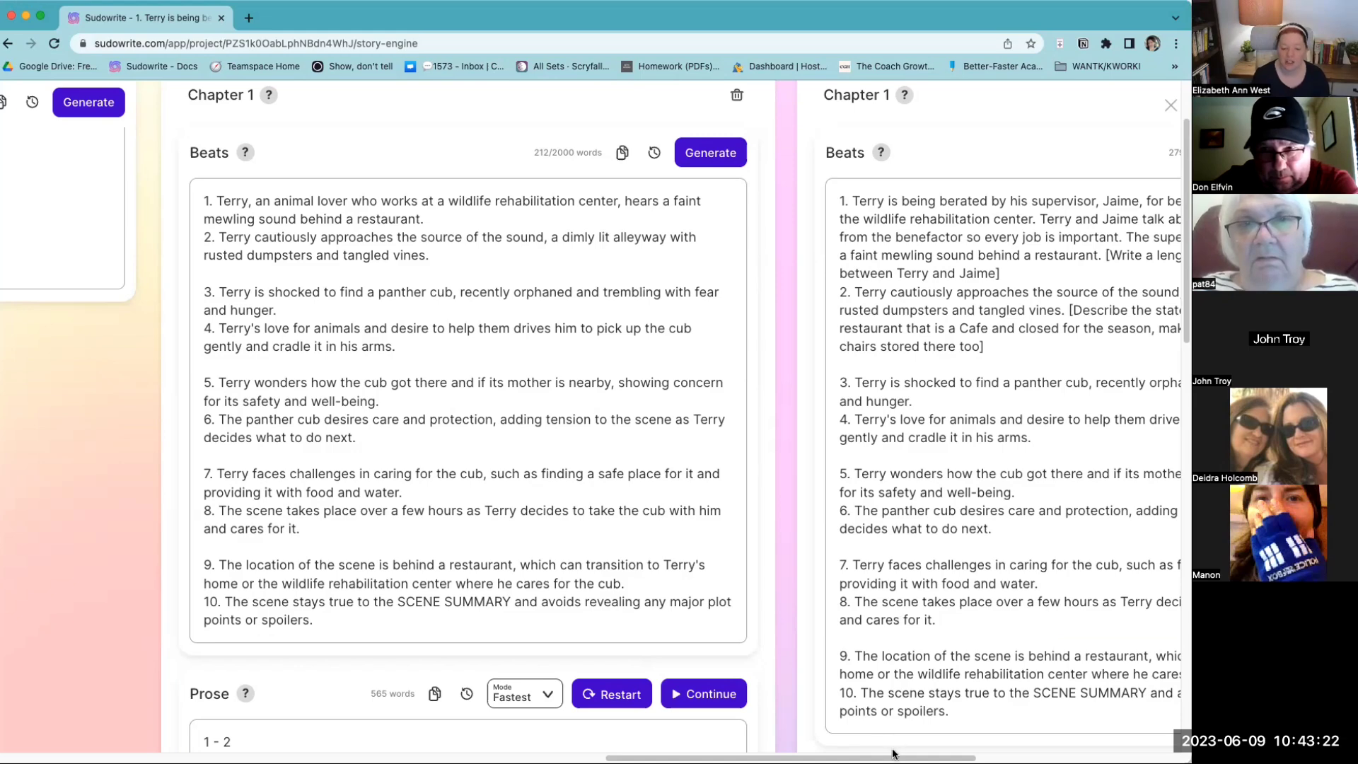
pyautogui.hscroll(-3, 774, 753)
pyautogui.hscroll(-10, 775, 754)
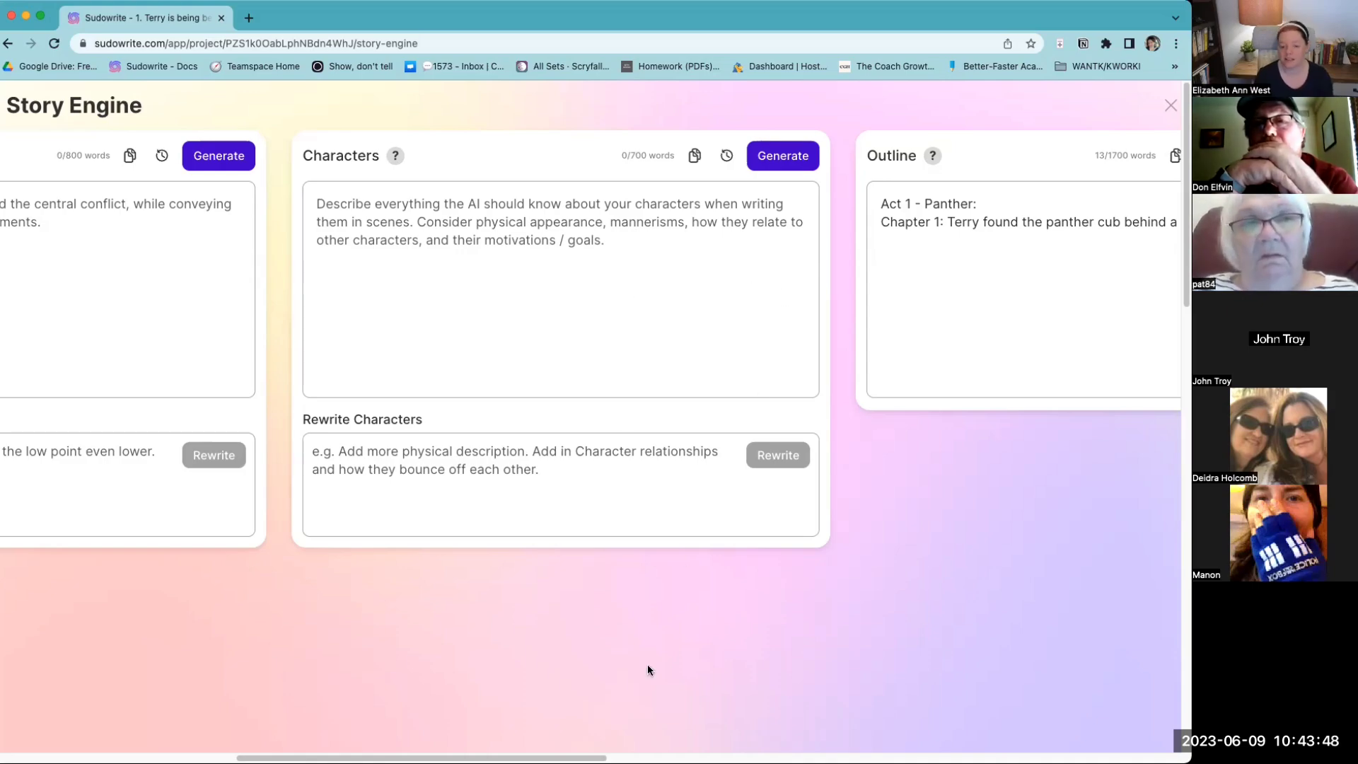
pyautogui.moveTo(592, 757); pyautogui.dragTo(1081, 730)
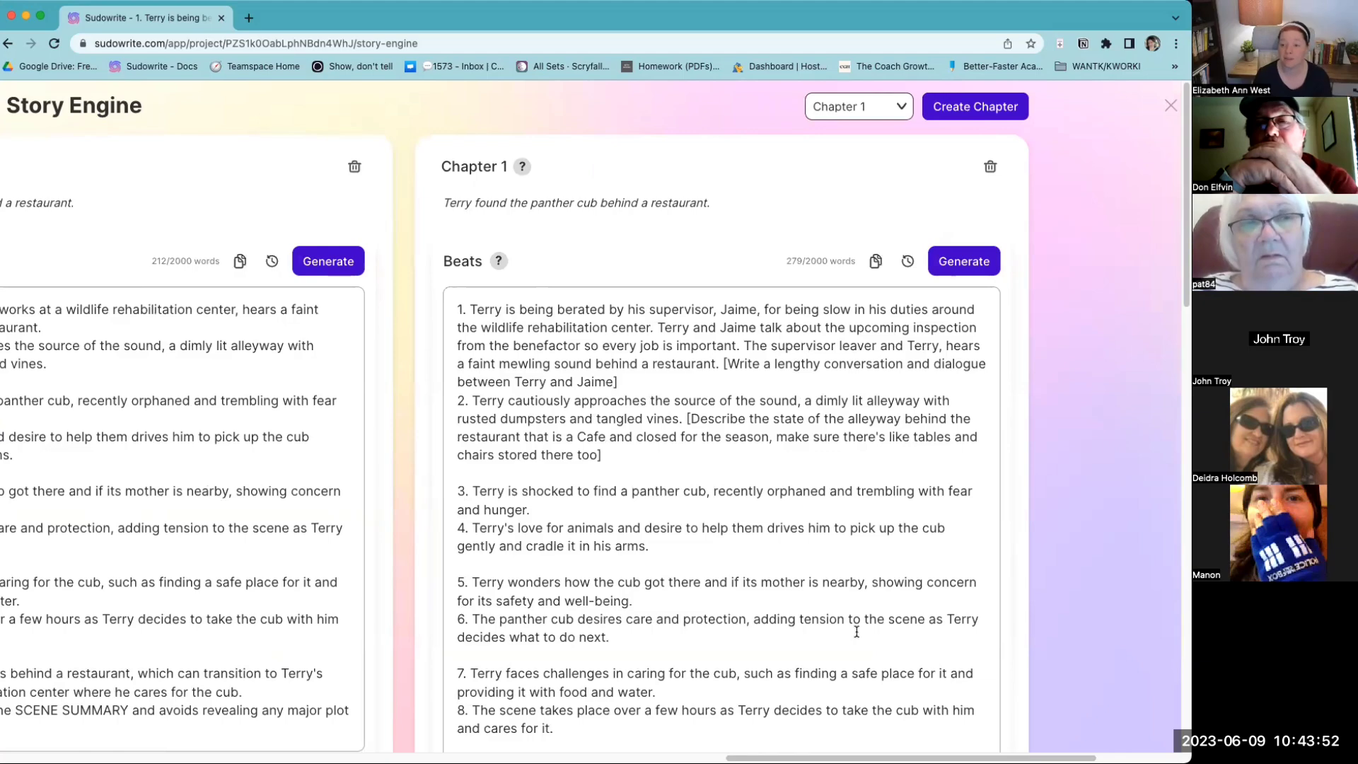
# Step: Reread the expanded card's Fastest-mode prose, checking the dialogue and alleyway description against its beats
pyautogui.scroll(-10, 856, 631)
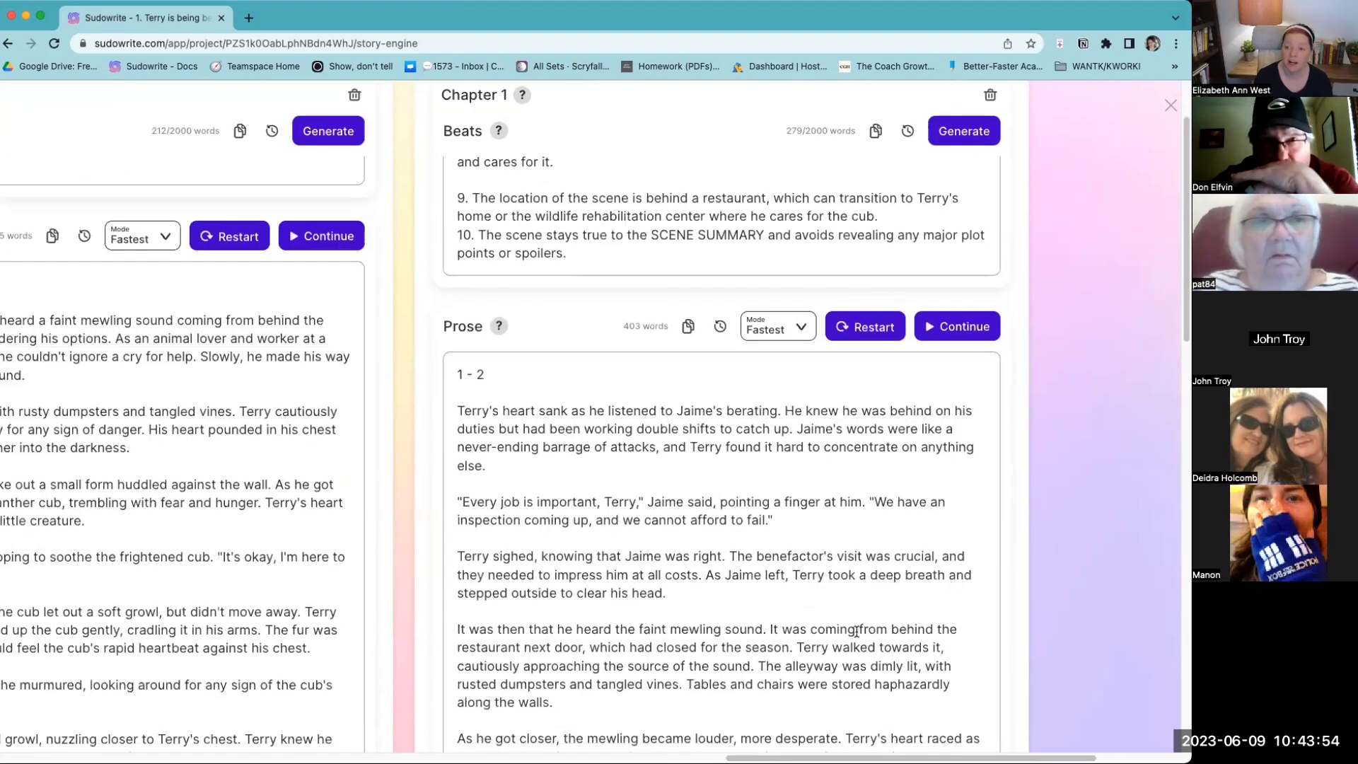
pyautogui.scroll(-4, 857, 631)
pyautogui.scroll(2, 857, 631)
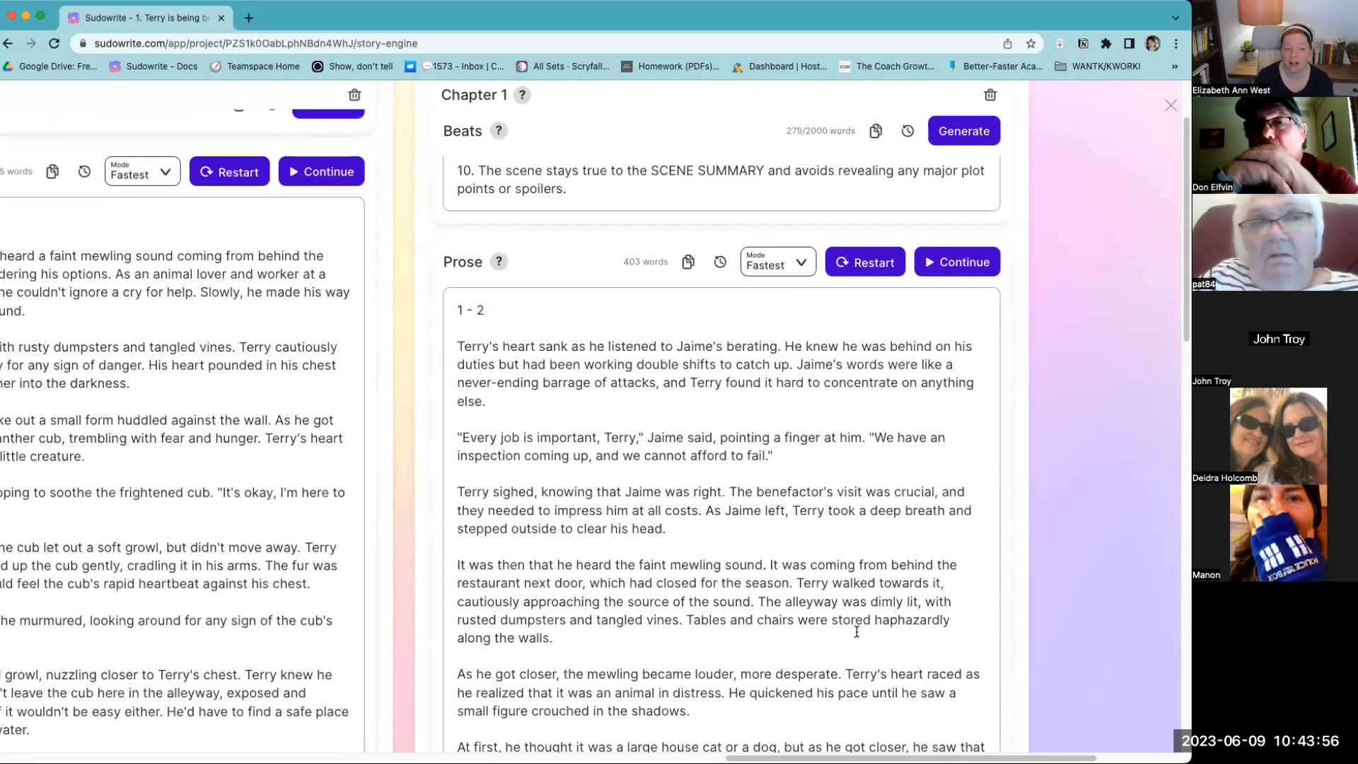
pyautogui.scroll(-1, 836, 607)
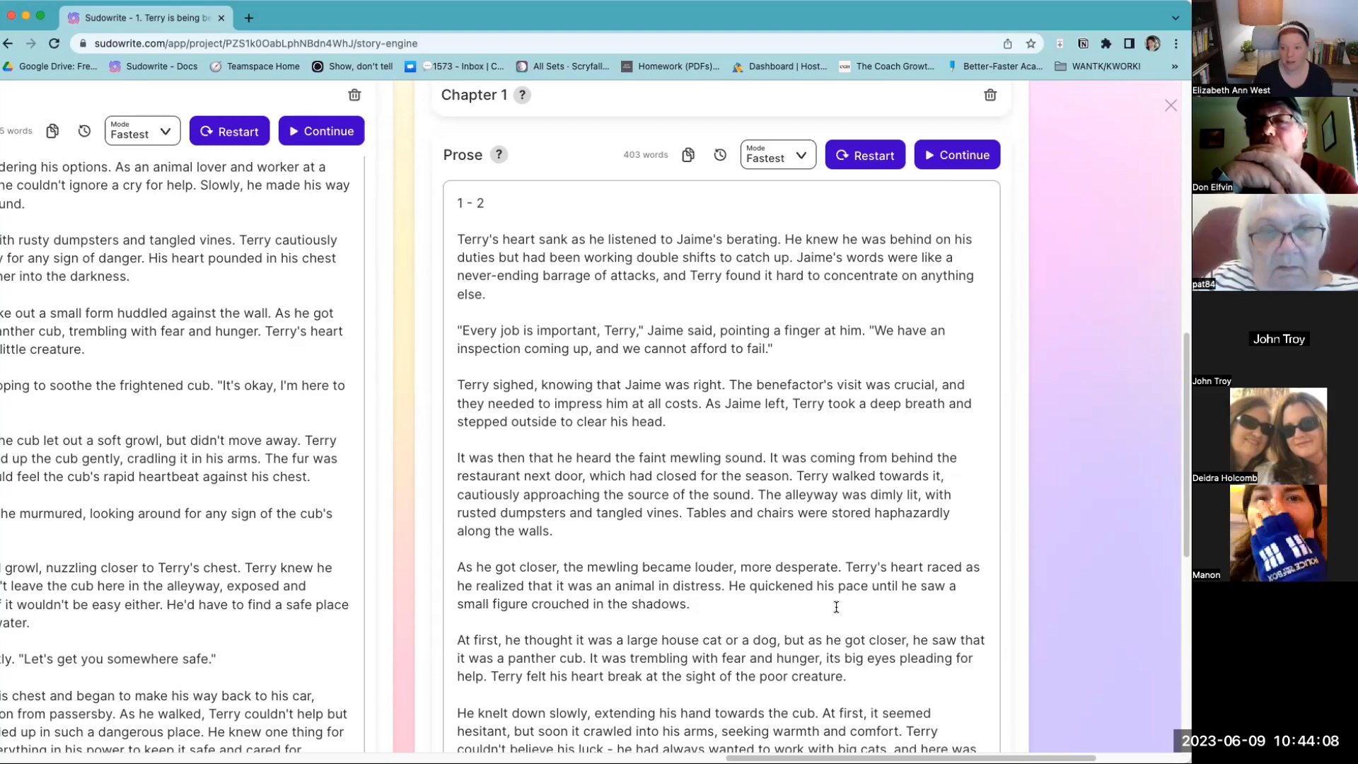
pyautogui.scroll(1, 892, 508)
pyautogui.scroll(10, 891, 508)
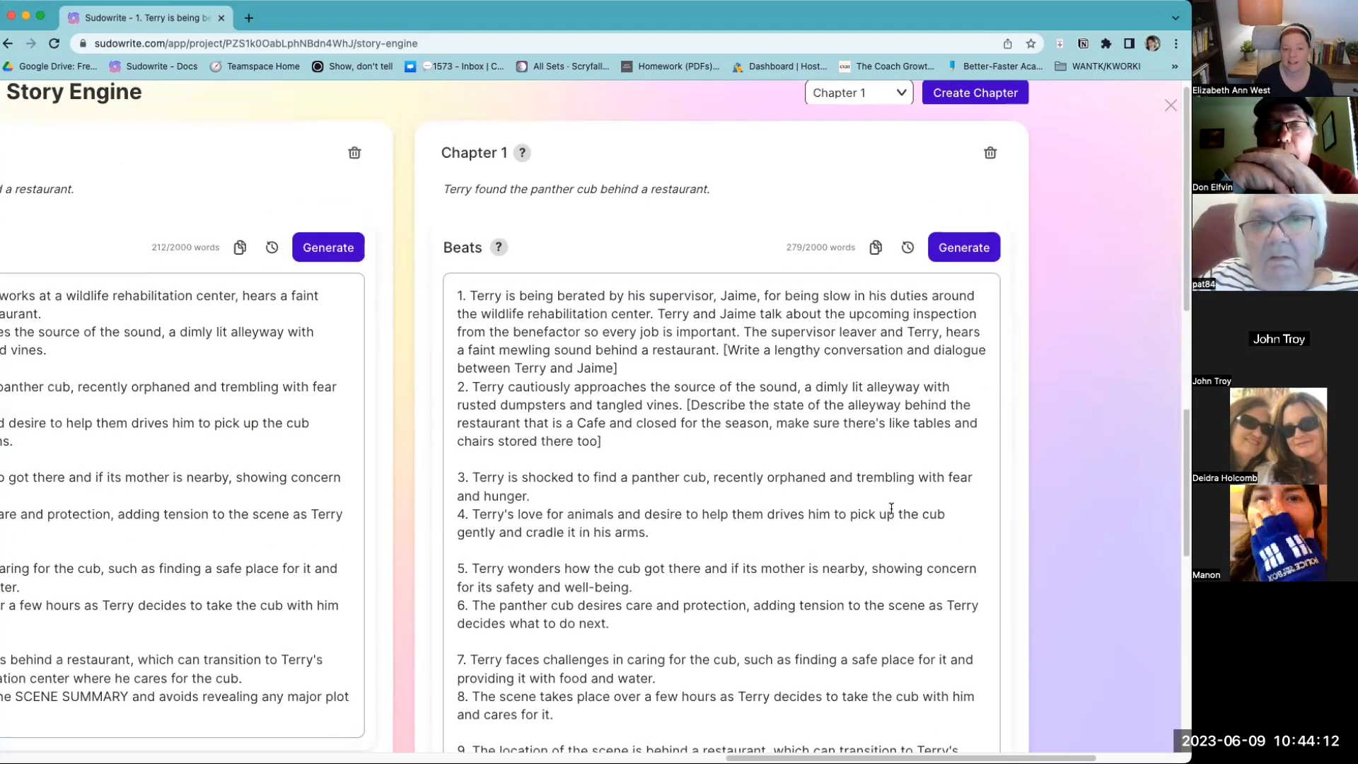
# Step: Create a third Chapter 1 card and copy the expanded beats from the second card into its Beats
pyautogui.click(976, 106)
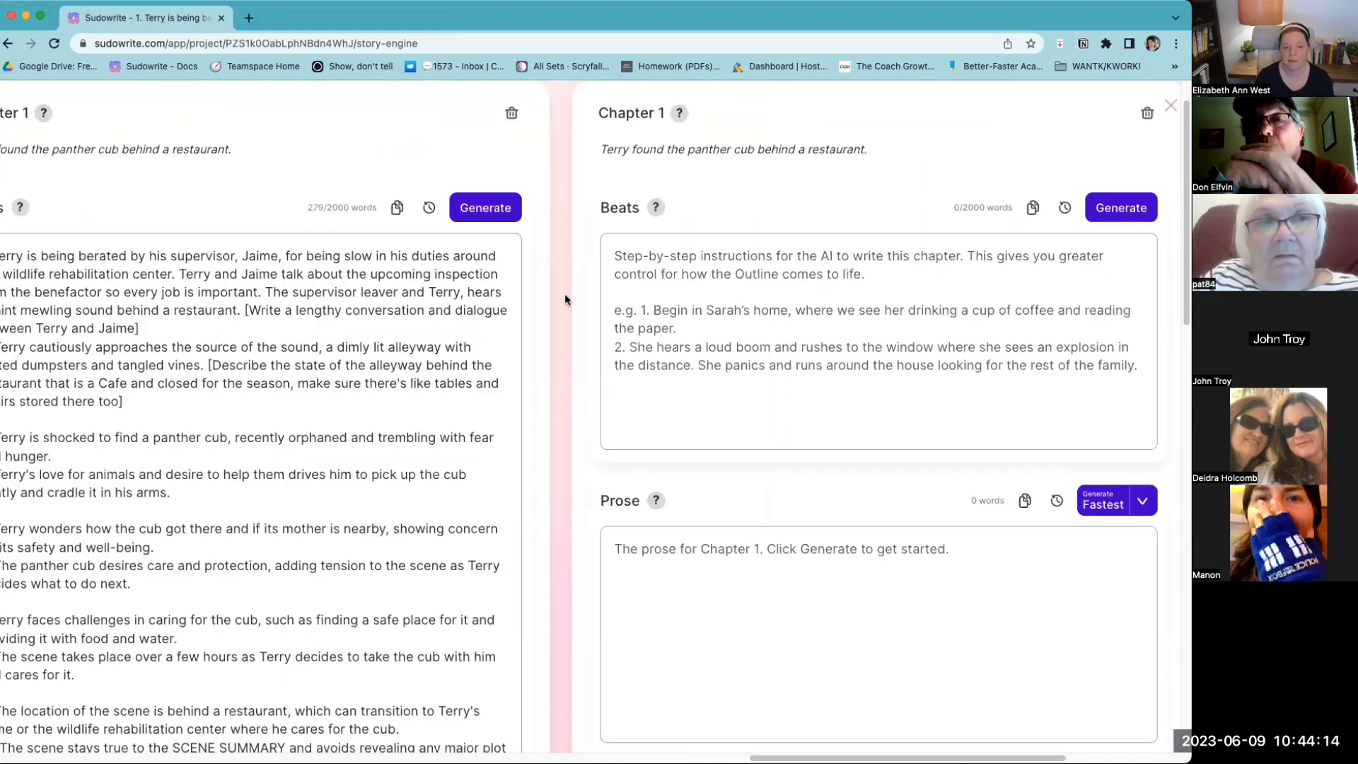
pyautogui.click(388, 208)
pyautogui.click(803, 345)
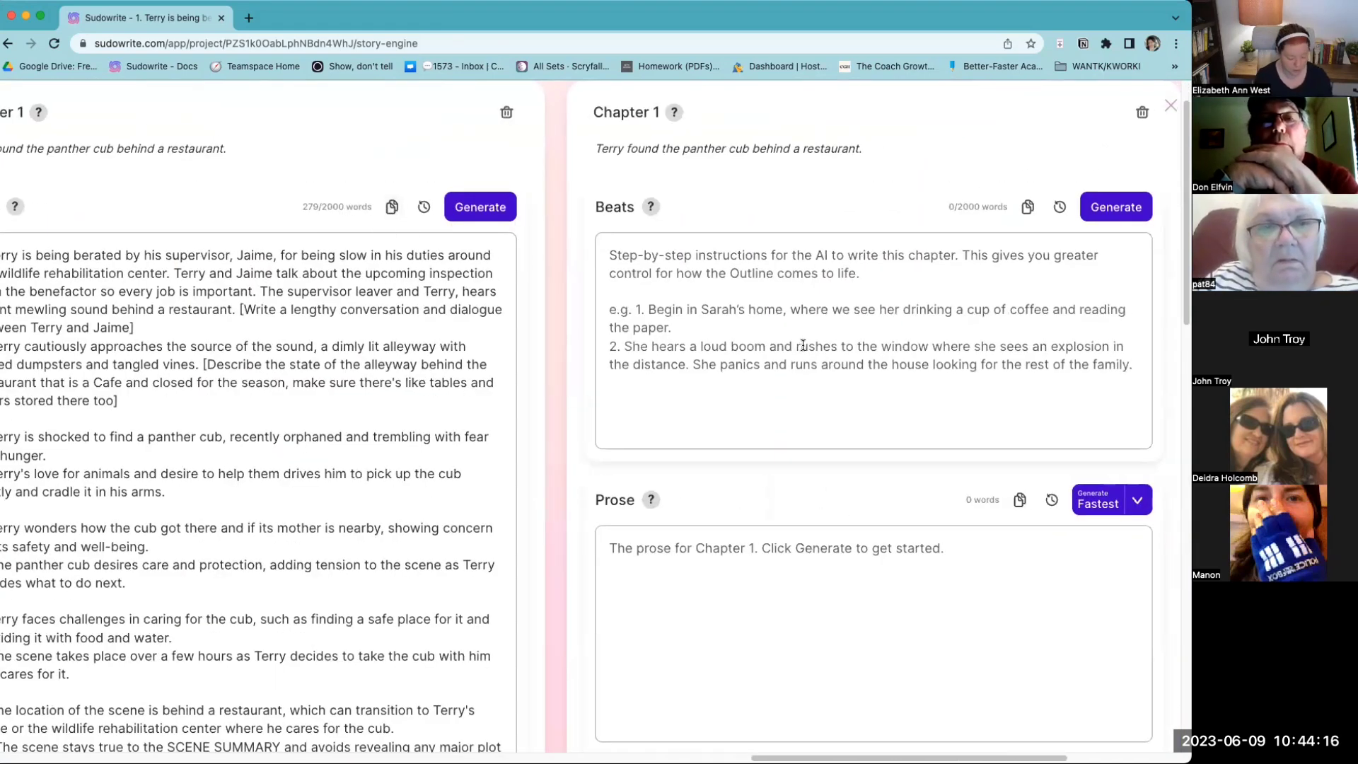
pyautogui.press('super+v')
# Step: Generate the third card's prose in Most Accurate mode, and pause it after the first pair of beats
pyautogui.scroll(-5, 862, 356)
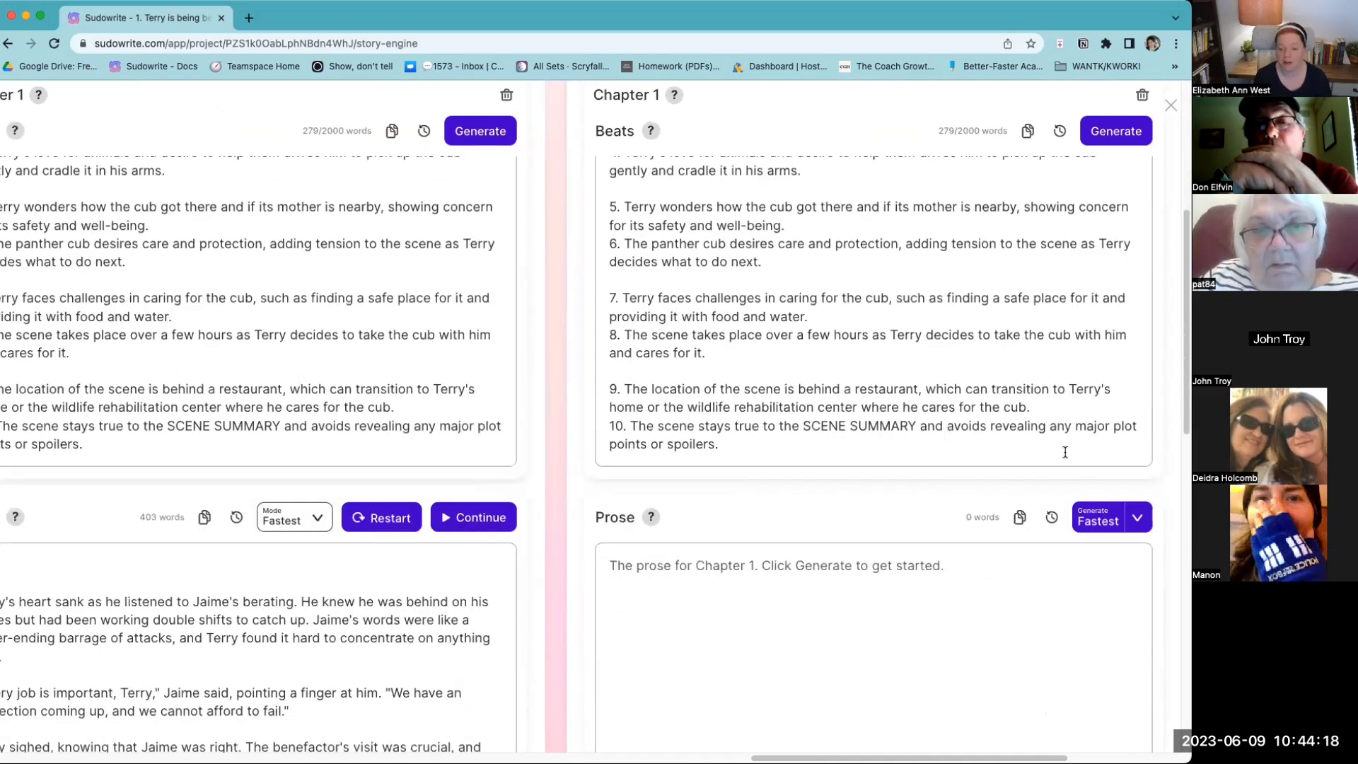
pyautogui.click(1137, 522)
pyautogui.click(1110, 558)
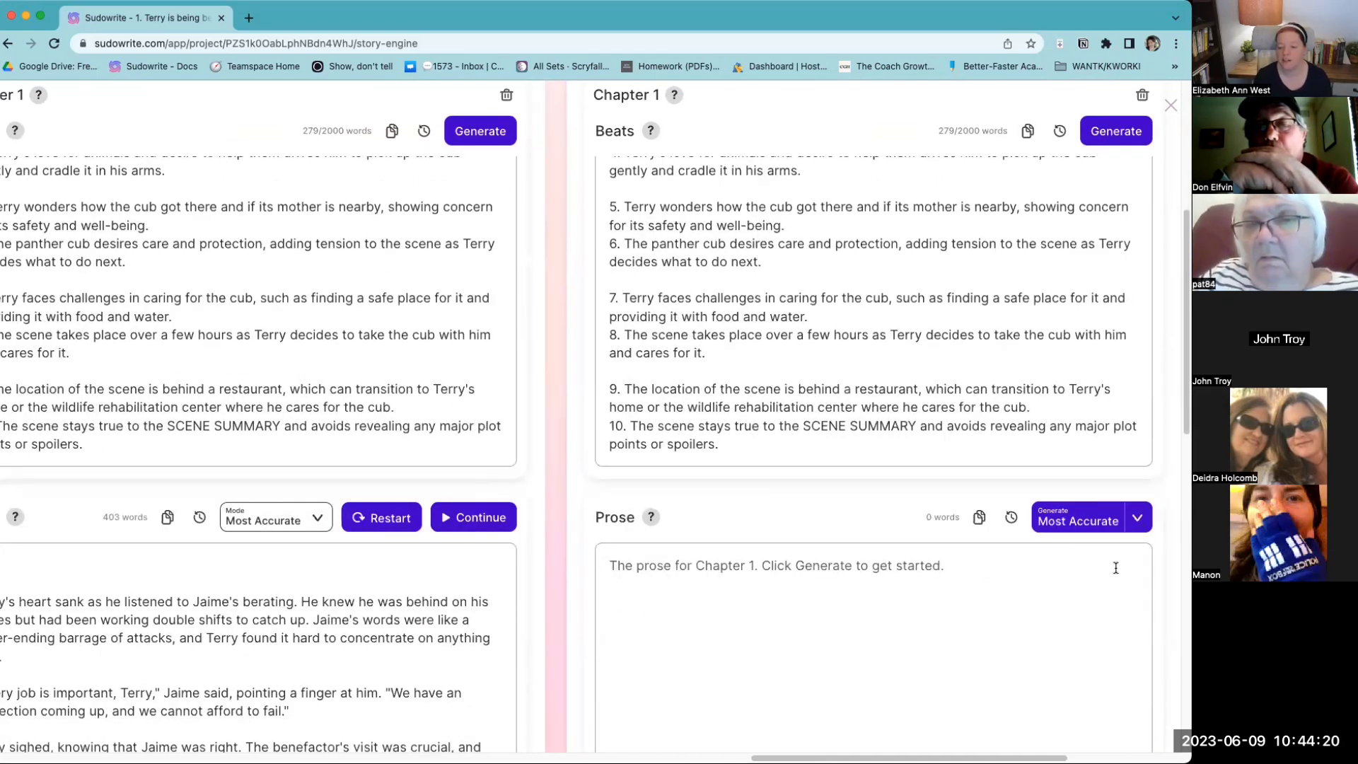
pyautogui.click(1075, 521)
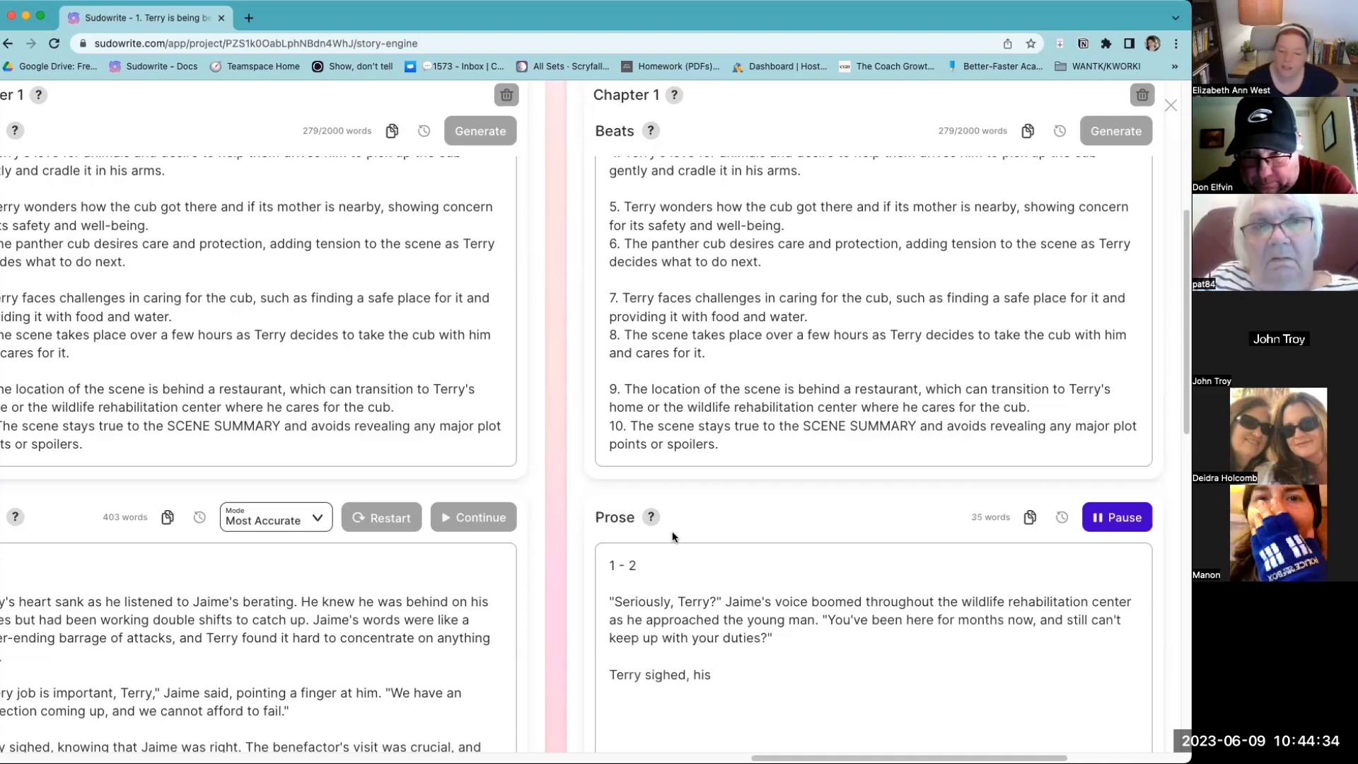
pyautogui.click(1111, 526)
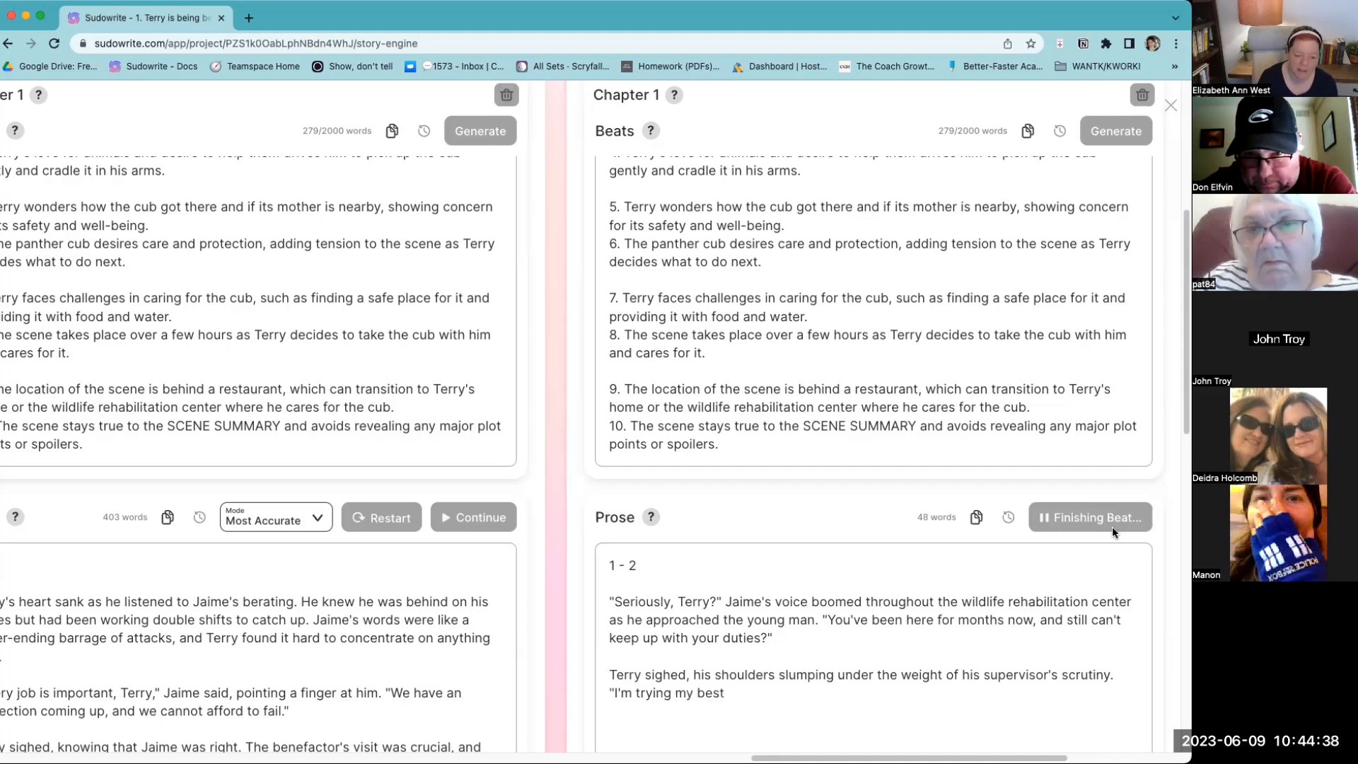
# Step: Fit the second and third cards' prose side by side, continue the third card's Most Accurate prose, and pause it during the next beat
pyautogui.scroll(-3, 1112, 526)
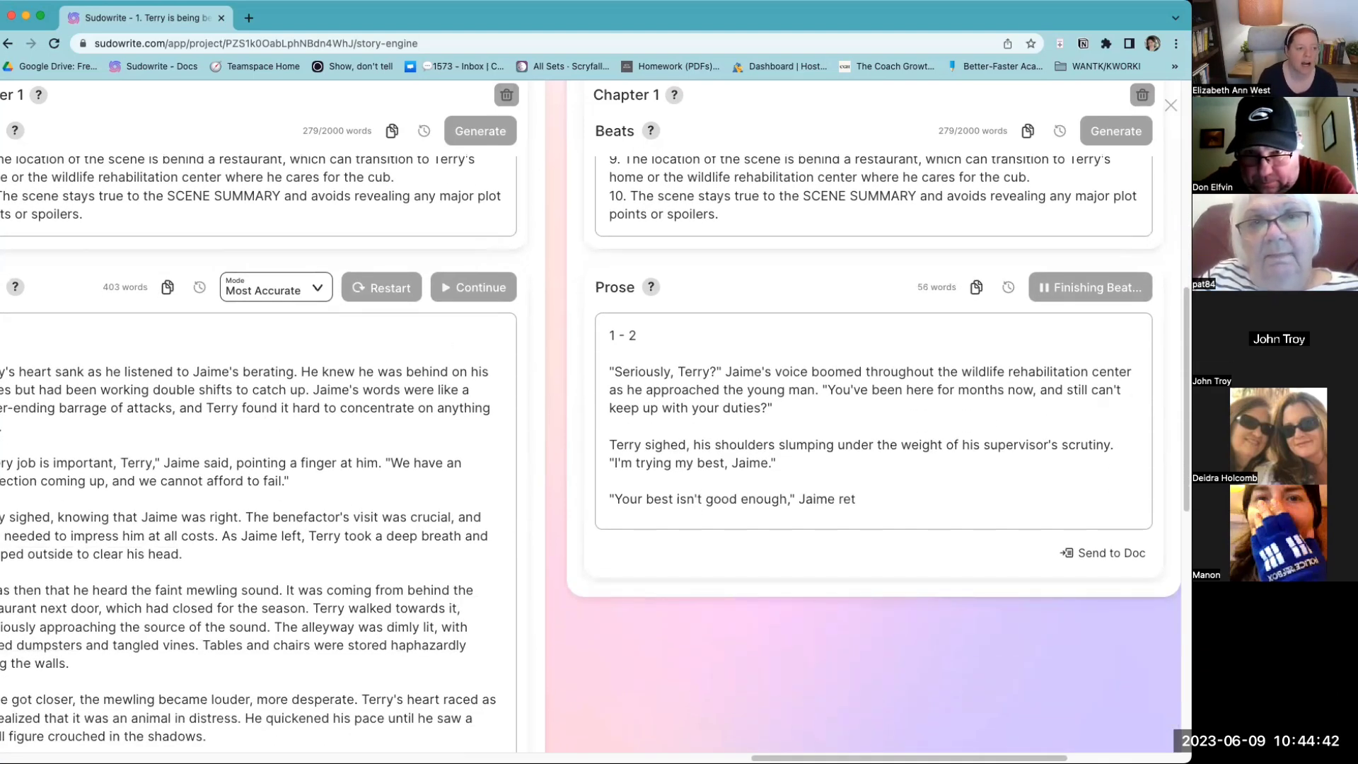
pyautogui.moveTo(916, 757)
pyautogui.mouseDown()
pyautogui.moveTo(884, 758)
pyautogui.moveTo(896, 758)
pyautogui.mouseUp()
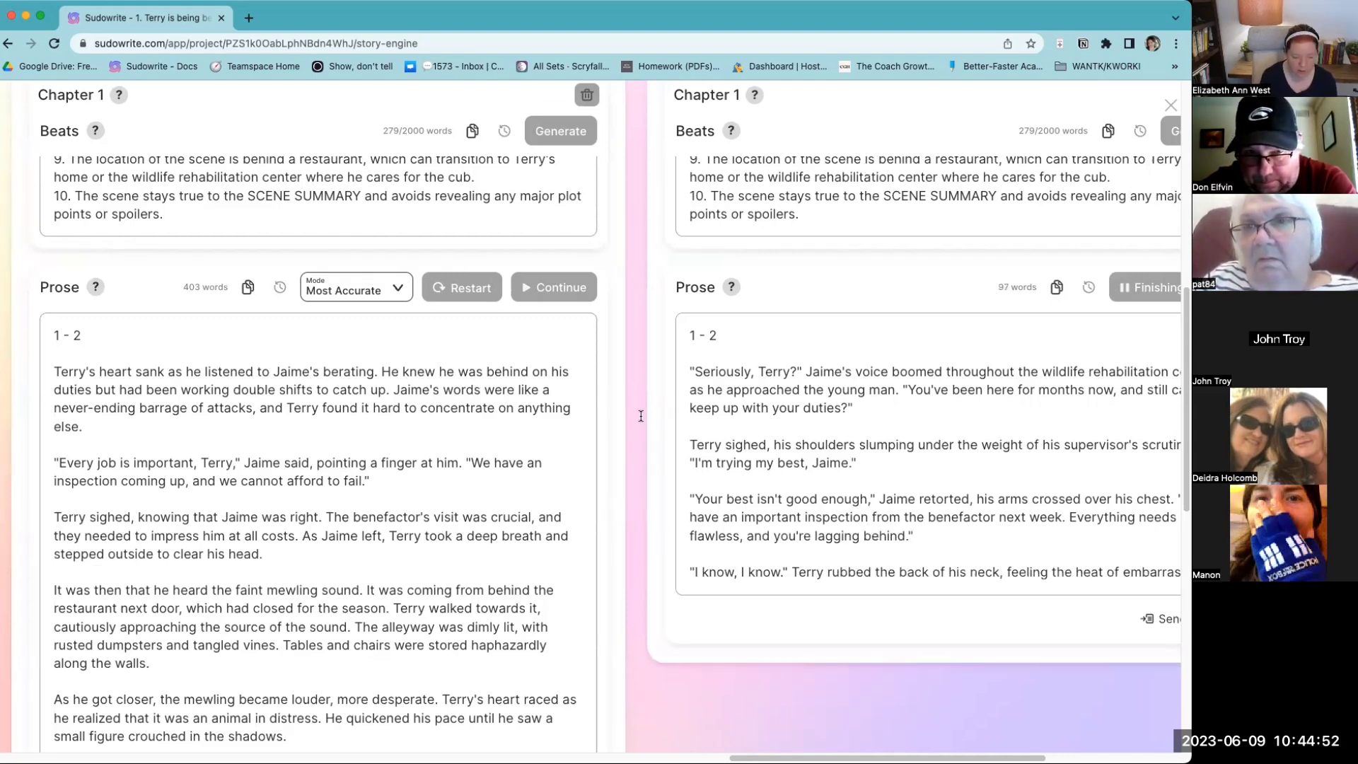
pyautogui.press('super+minus')
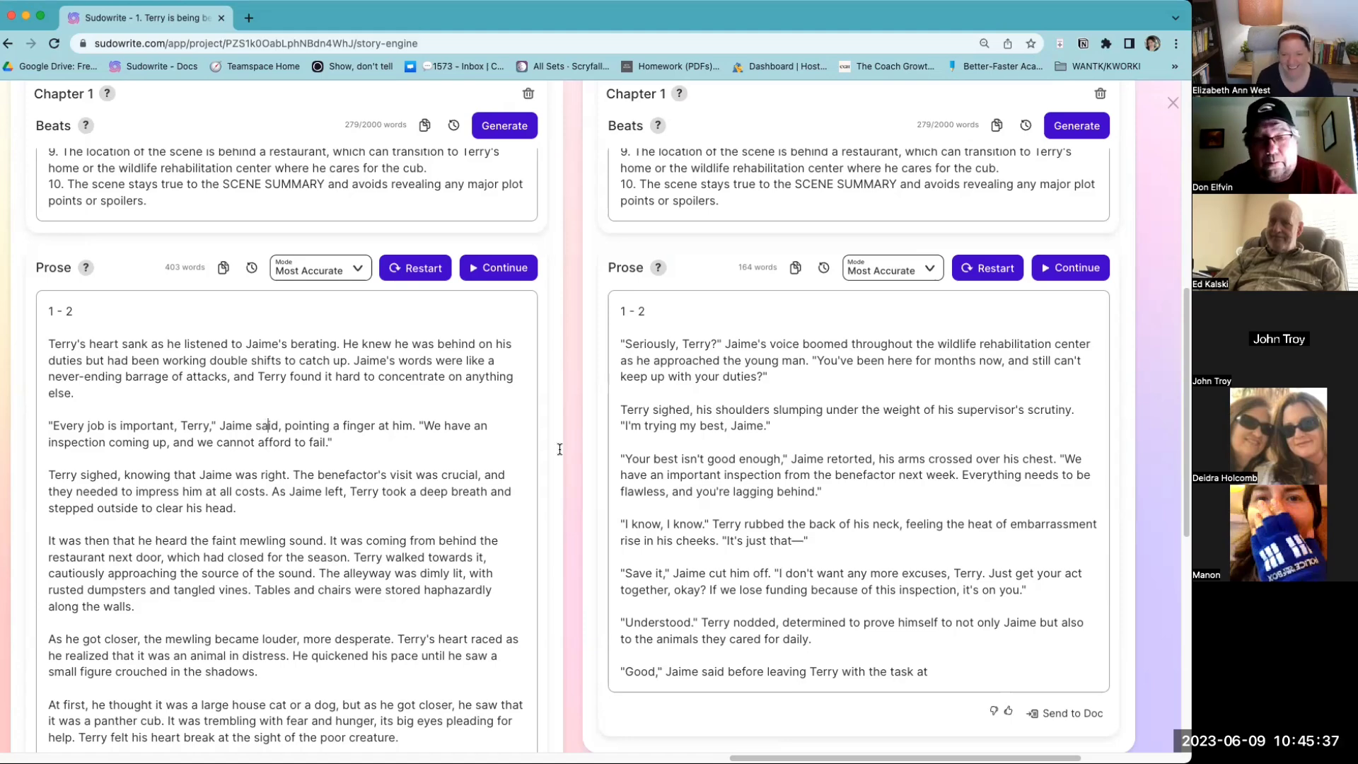
pyautogui.click(934, 675)
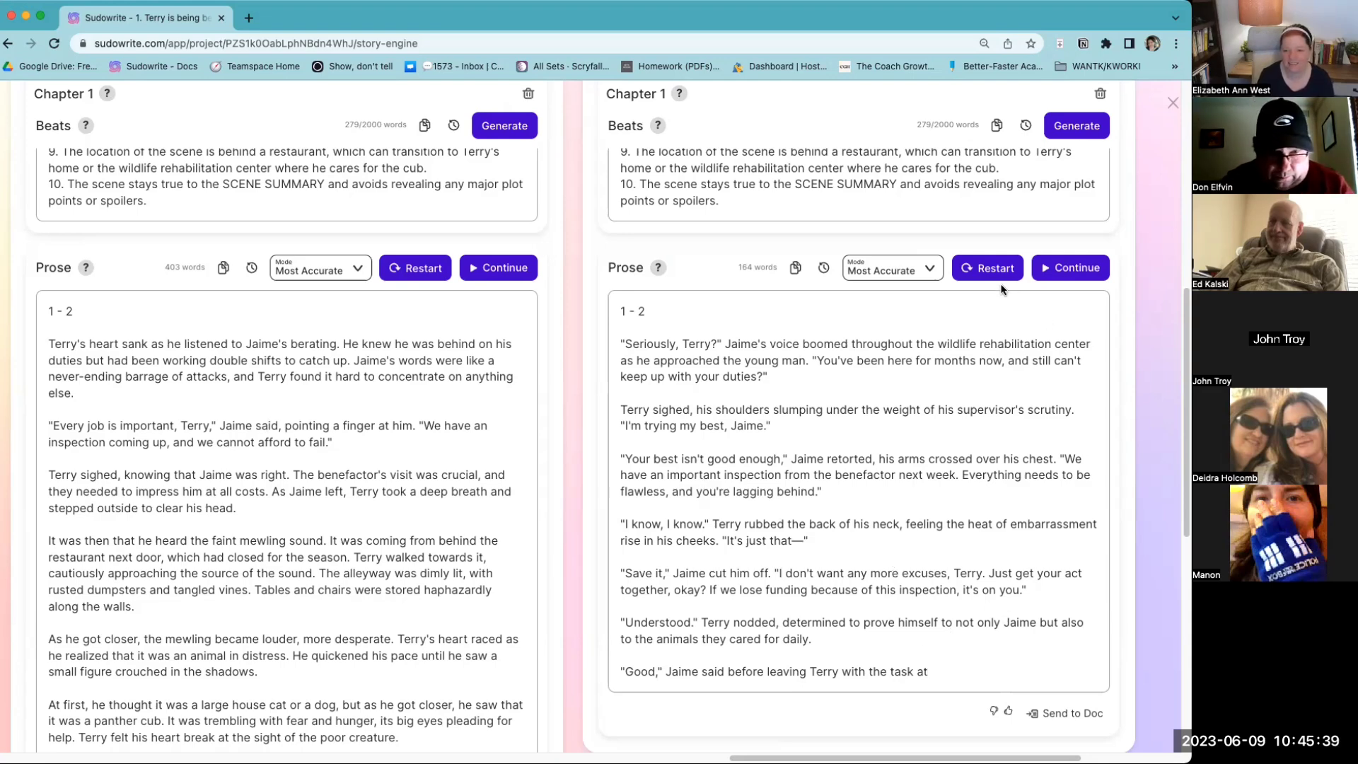
pyautogui.click(1078, 268)
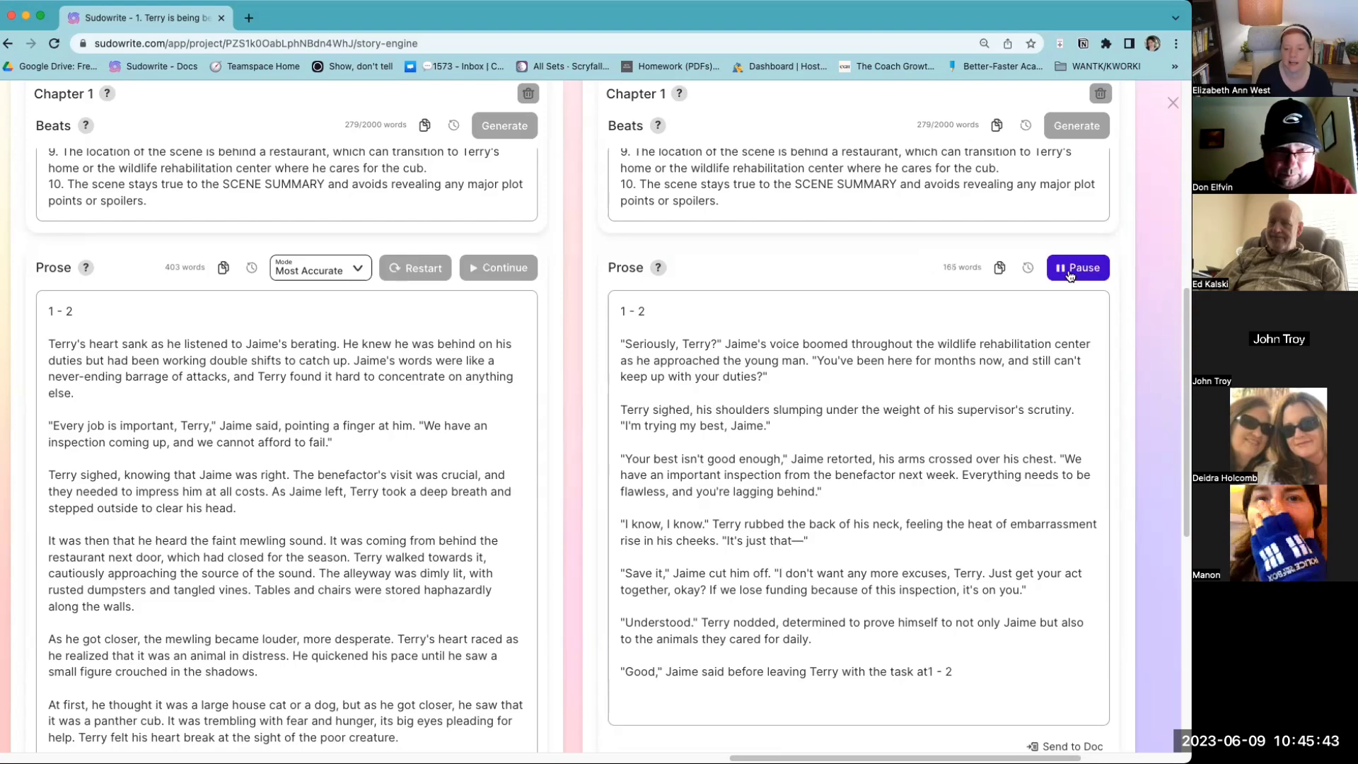
pyautogui.click(1066, 272)
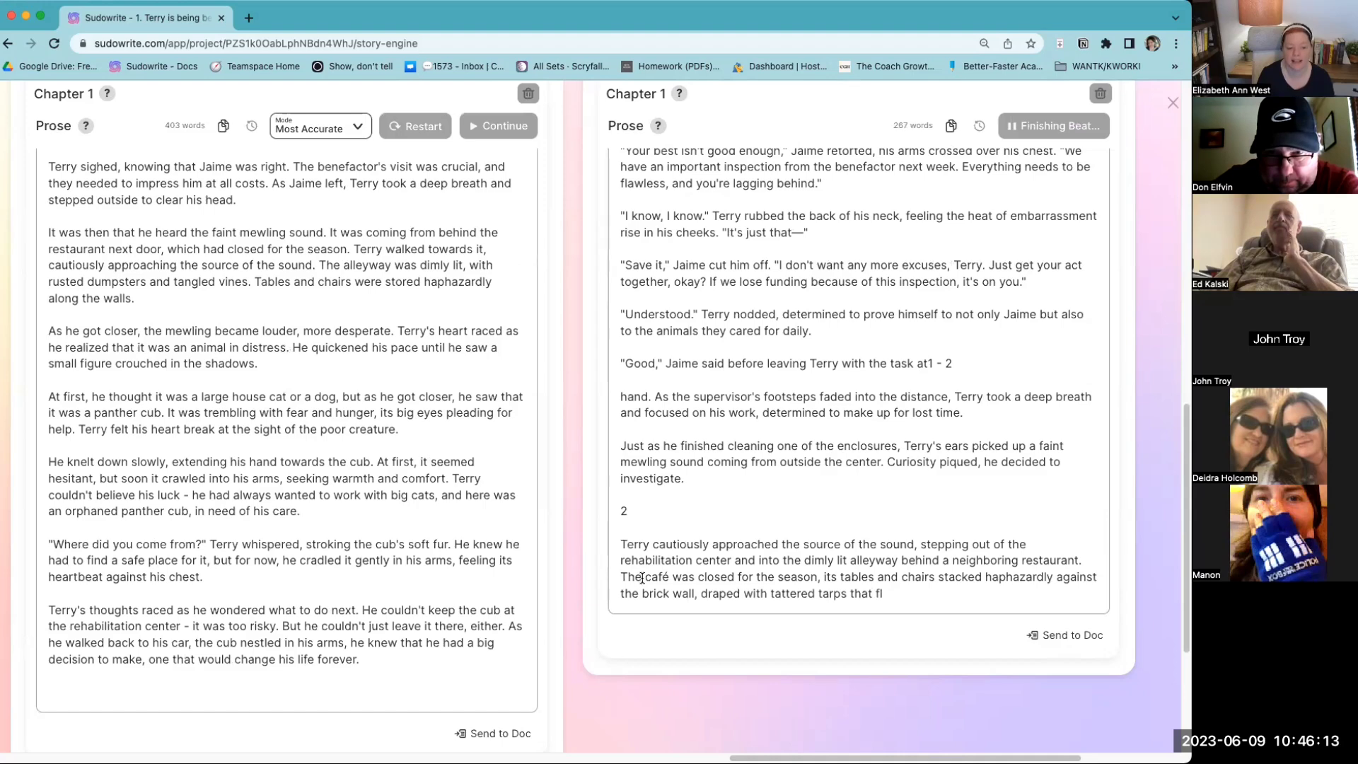
# Step: Compare the third card's café alleyway description with the earlier cards' prose and with its own beats
pyautogui.moveTo(858, 577); pyautogui.dragTo(962, 593)
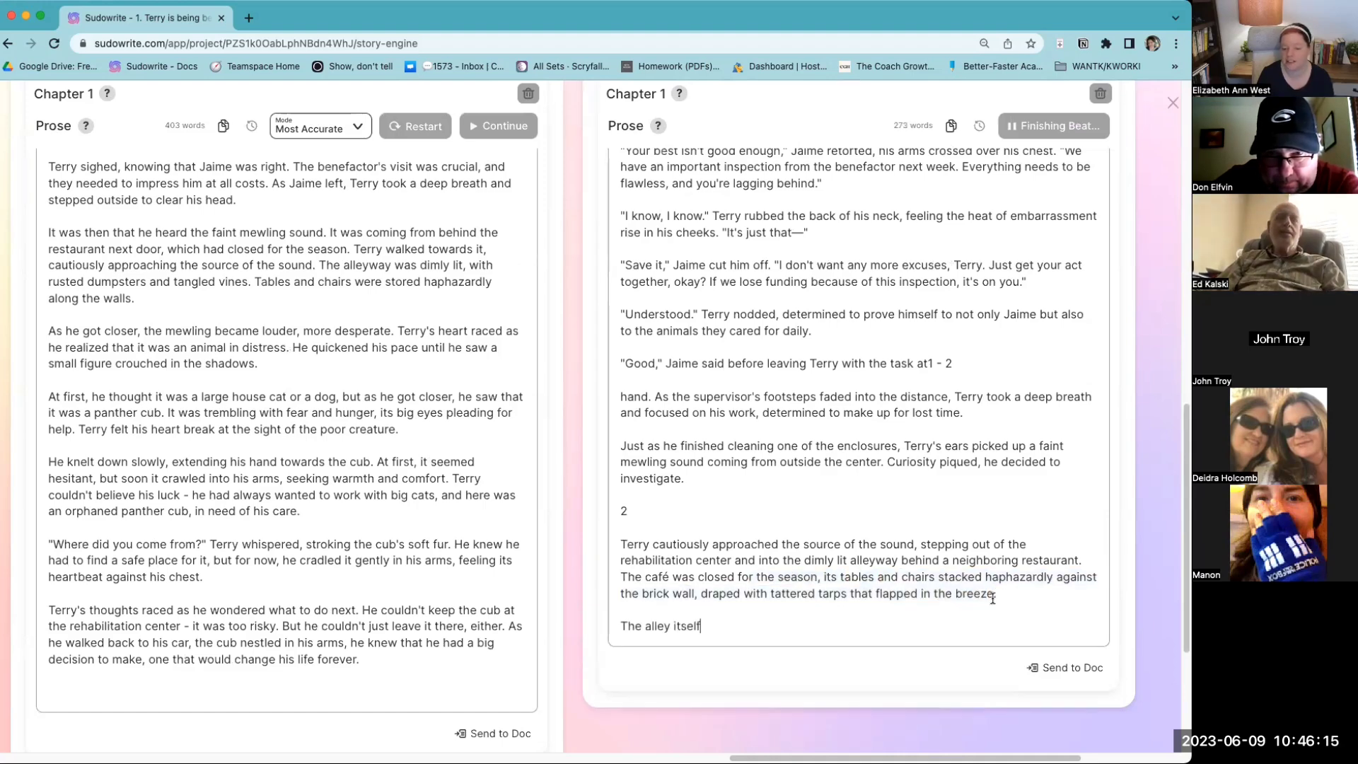
pyautogui.moveTo(847, 753); pyautogui.dragTo(721, 753)
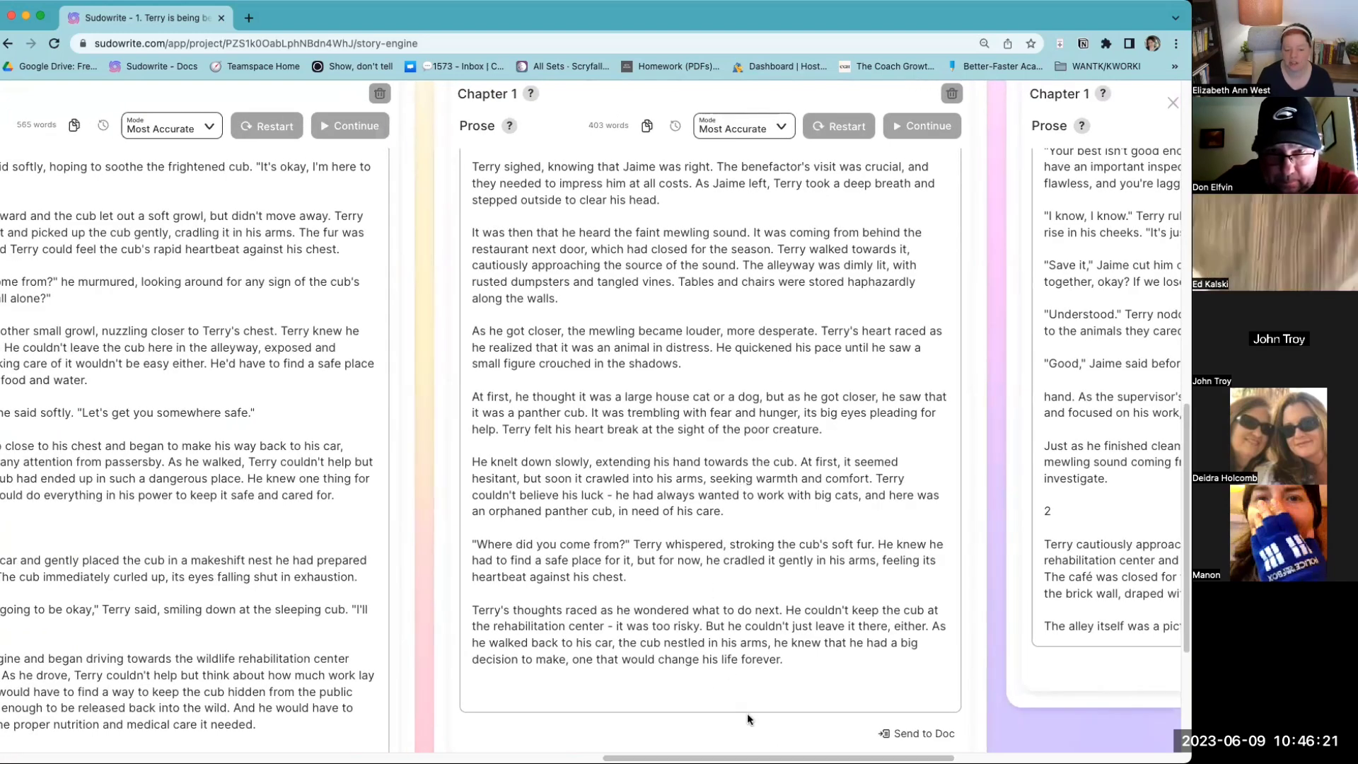
pyautogui.moveTo(787, 753); pyautogui.dragTo(953, 753)
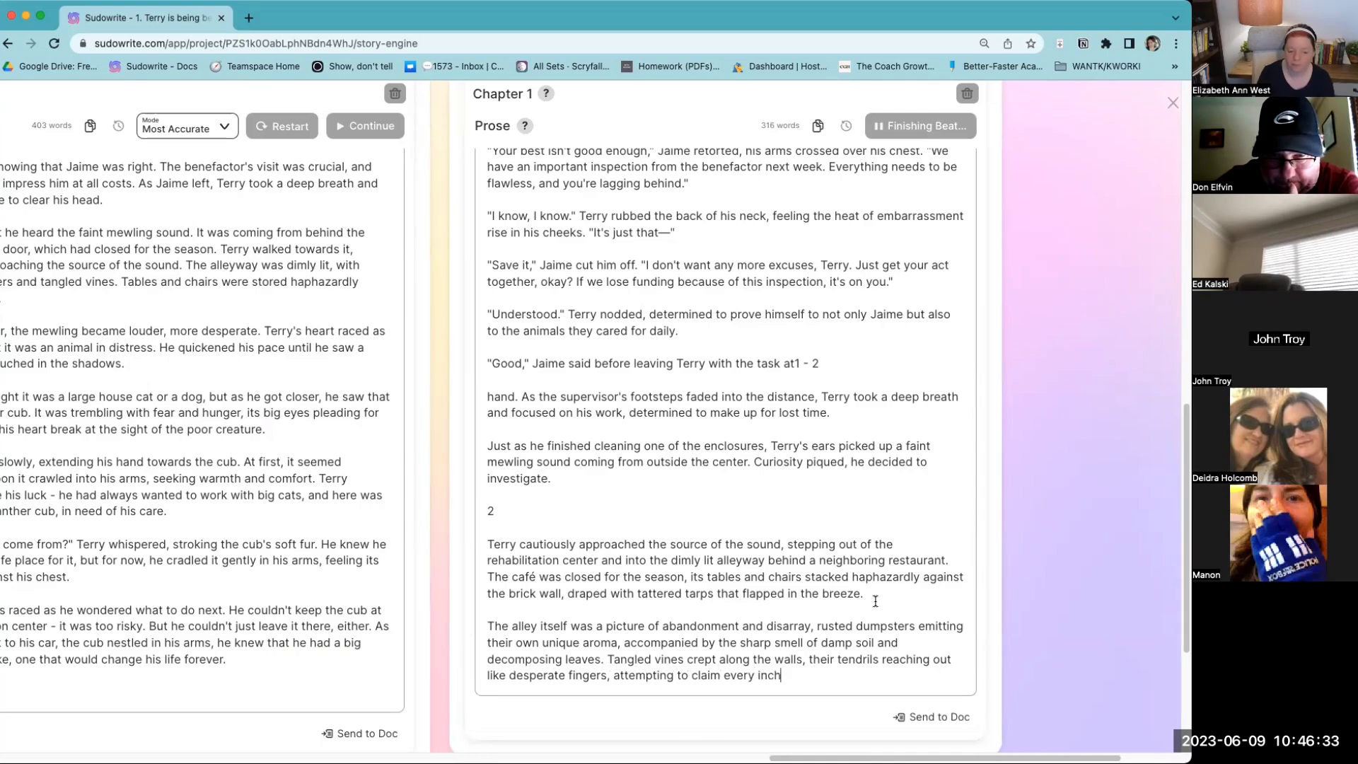
pyautogui.scroll(15, 877, 601)
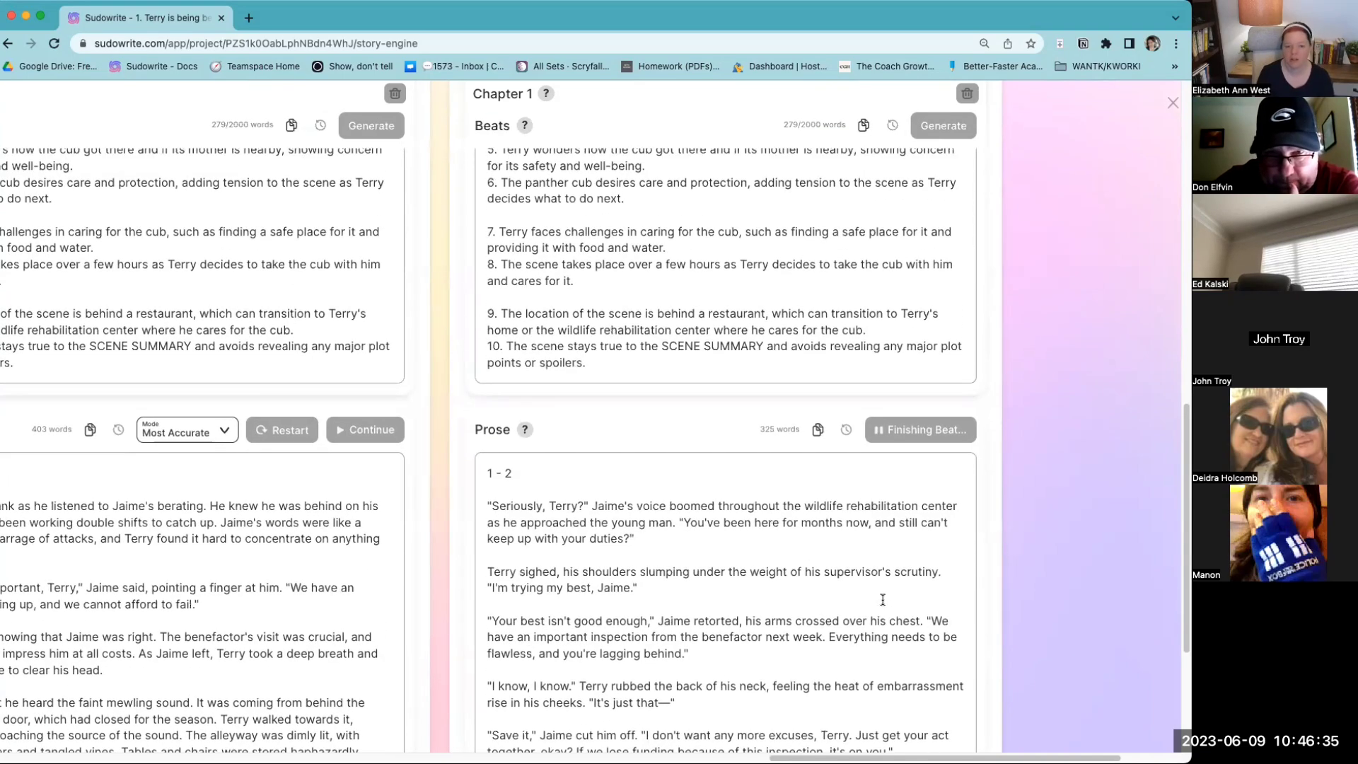
pyautogui.scroll(-15, 883, 601)
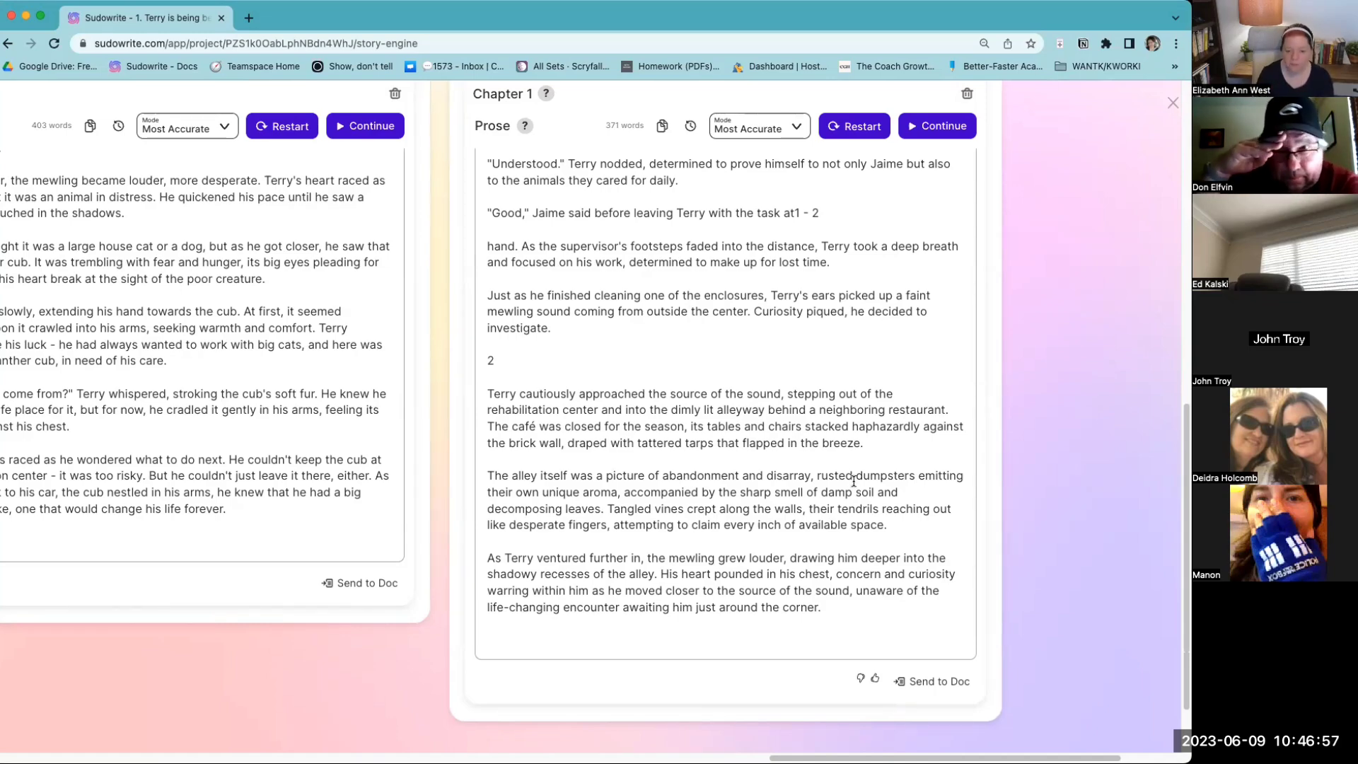
# Step: Create a fourth Chapter 1 card and copy the expanded beats from the third card into its Beats
pyautogui.scroll(10, 889, 460)
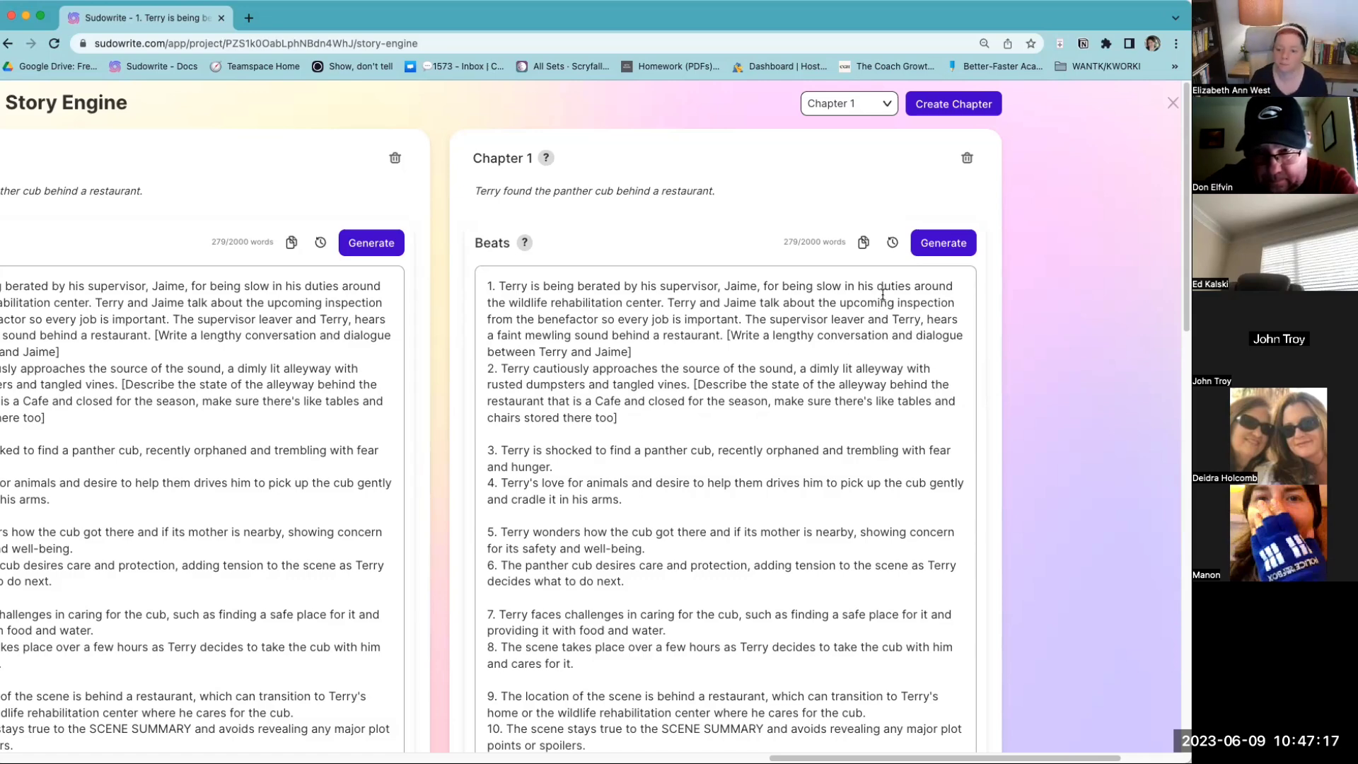
pyautogui.click(956, 104)
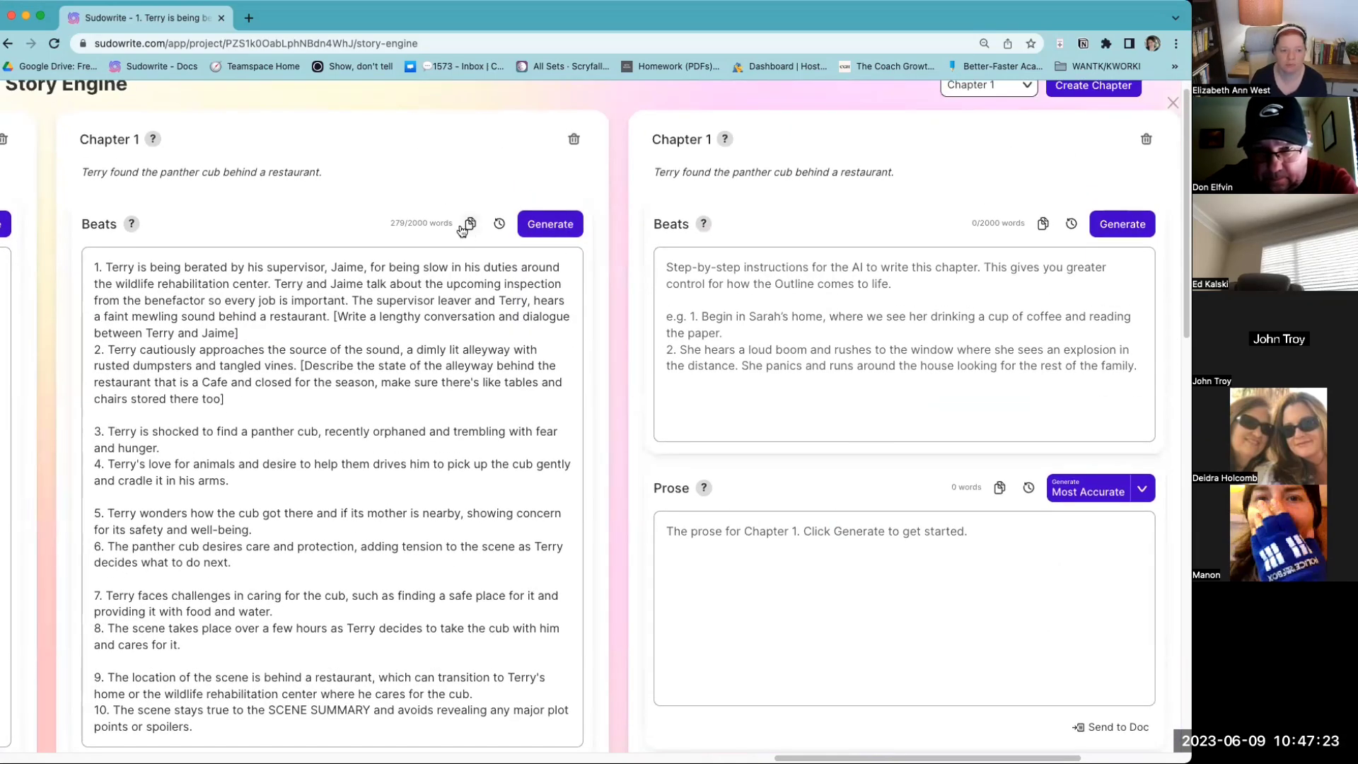
pyautogui.click(794, 341)
pyautogui.press('cmd+v')
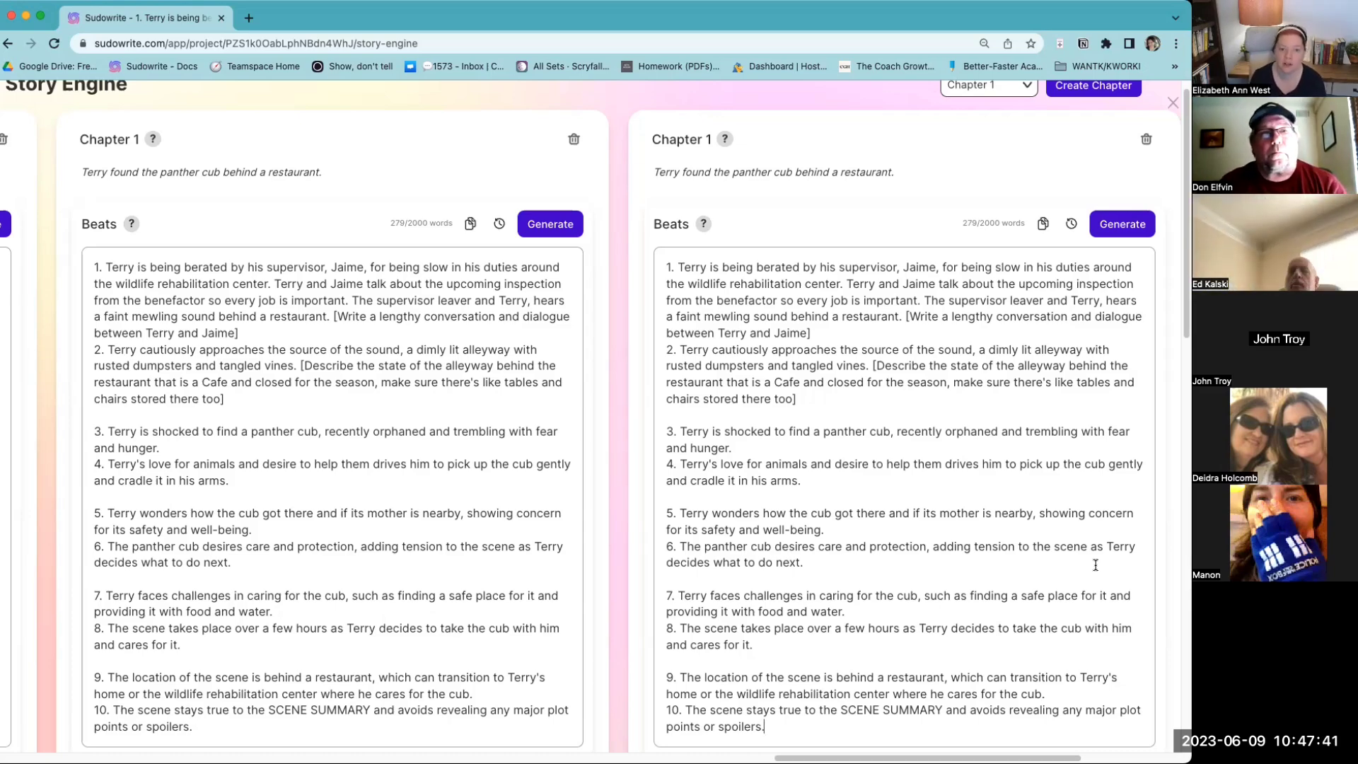
pyautogui.moveTo(958, 754); pyautogui.dragTo(313, 754)
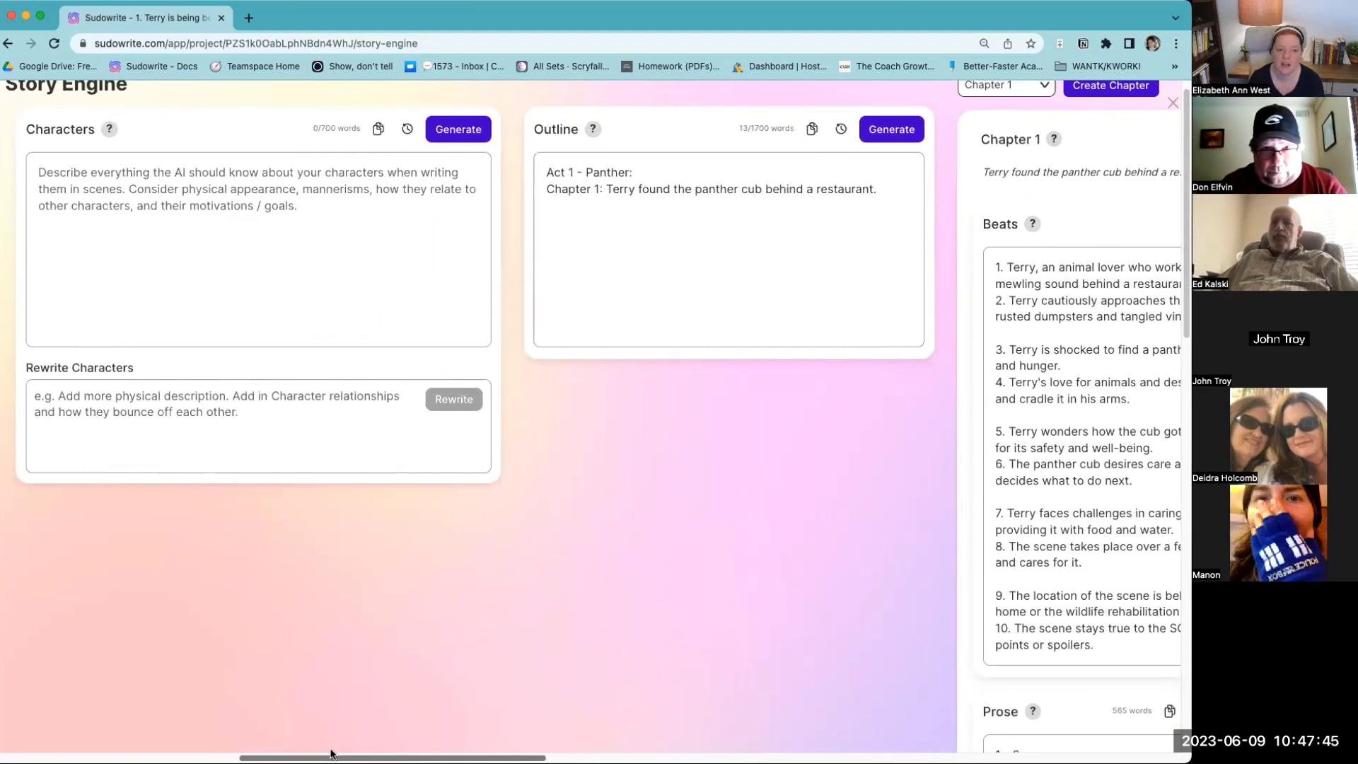
pyautogui.click(876, 191)
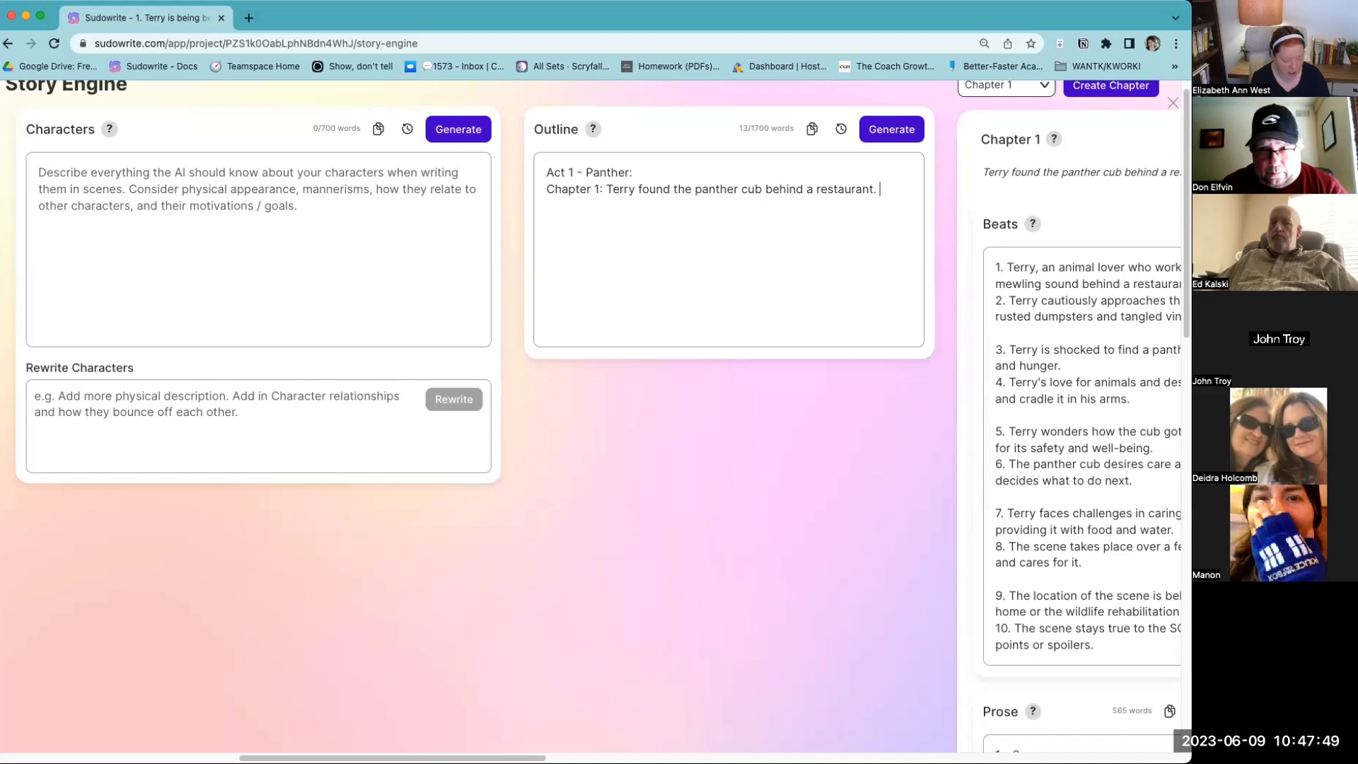
pyautogui.press('BackSpace')
pyautogui.write('At home, he wt')
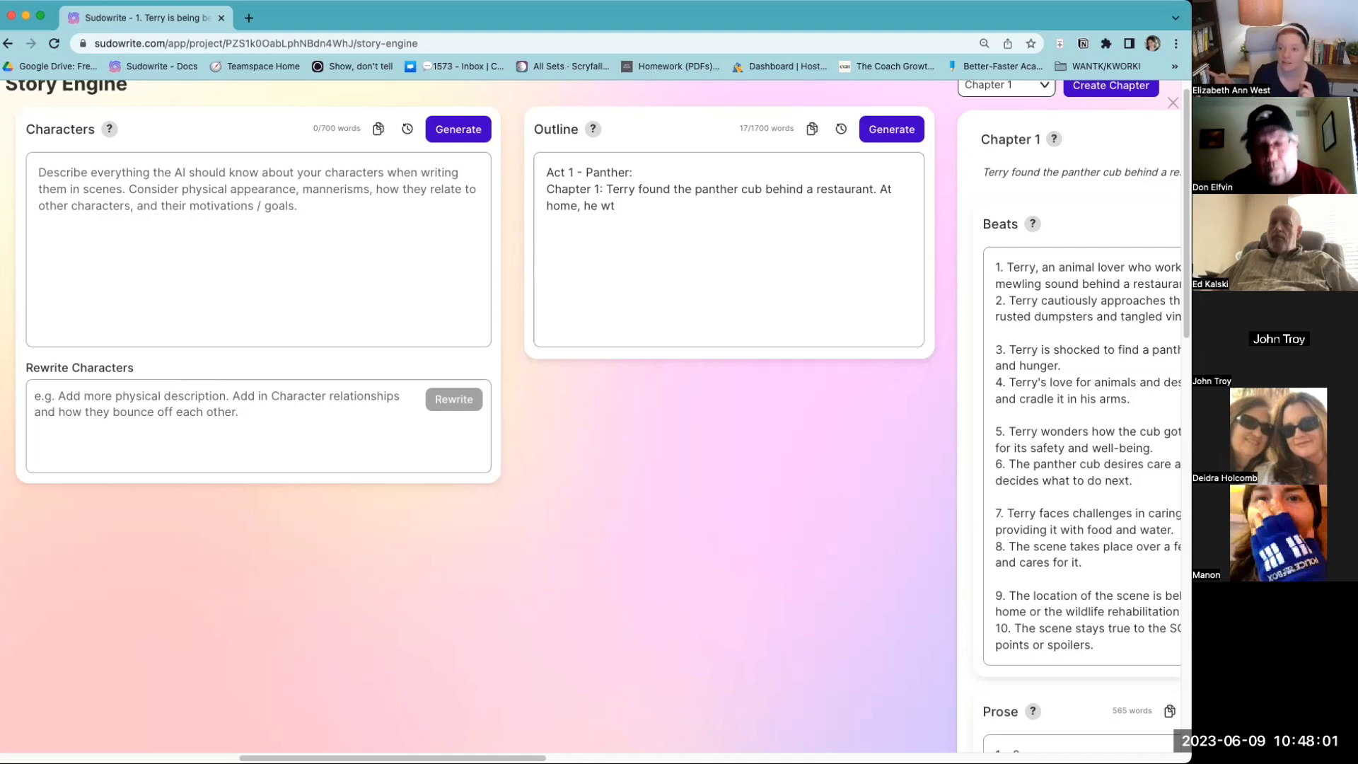
pyautogui.press('BackSpace')
pyautogui.press('BackSpace')
pyautogui.press('BackSpace')
pyautogui.press('BackSpace')
pyautogui.press('BackSpace')
pyautogui.press('BackSpace')
pyautogui.press('BackSpace')
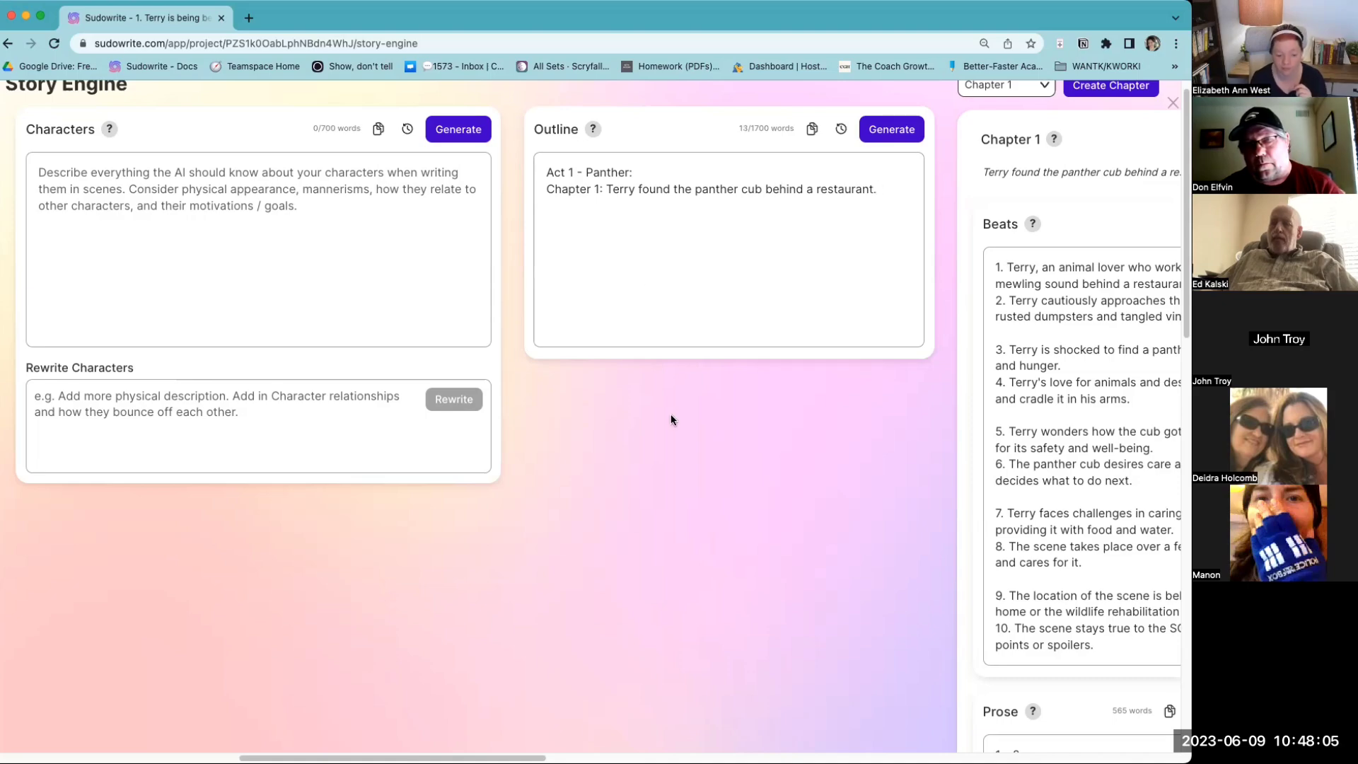
# Step: Generate the fourth card's prose in Best Prose mode, and pause it after the first pair of beats
pyautogui.moveTo(507, 755); pyautogui.dragTo(1070, 754)
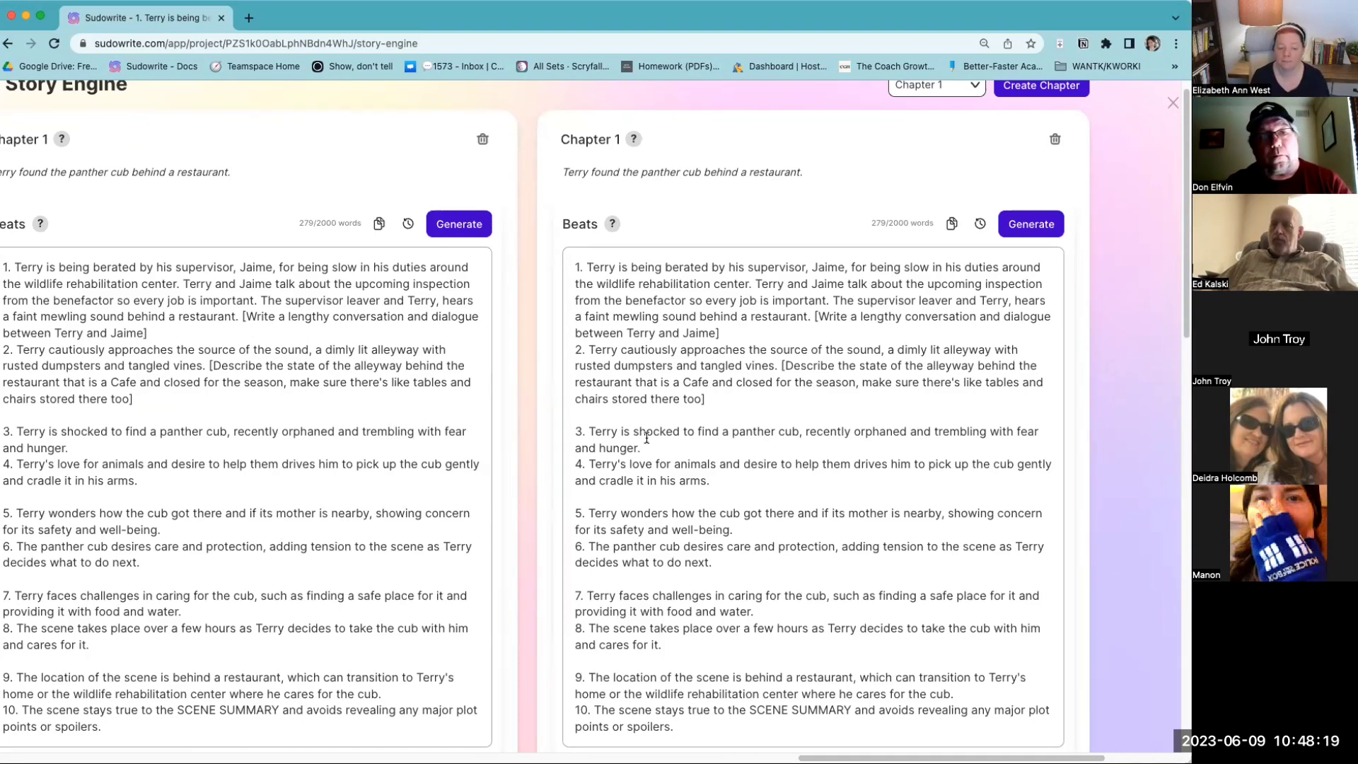
pyautogui.scroll(-5, 754, 530)
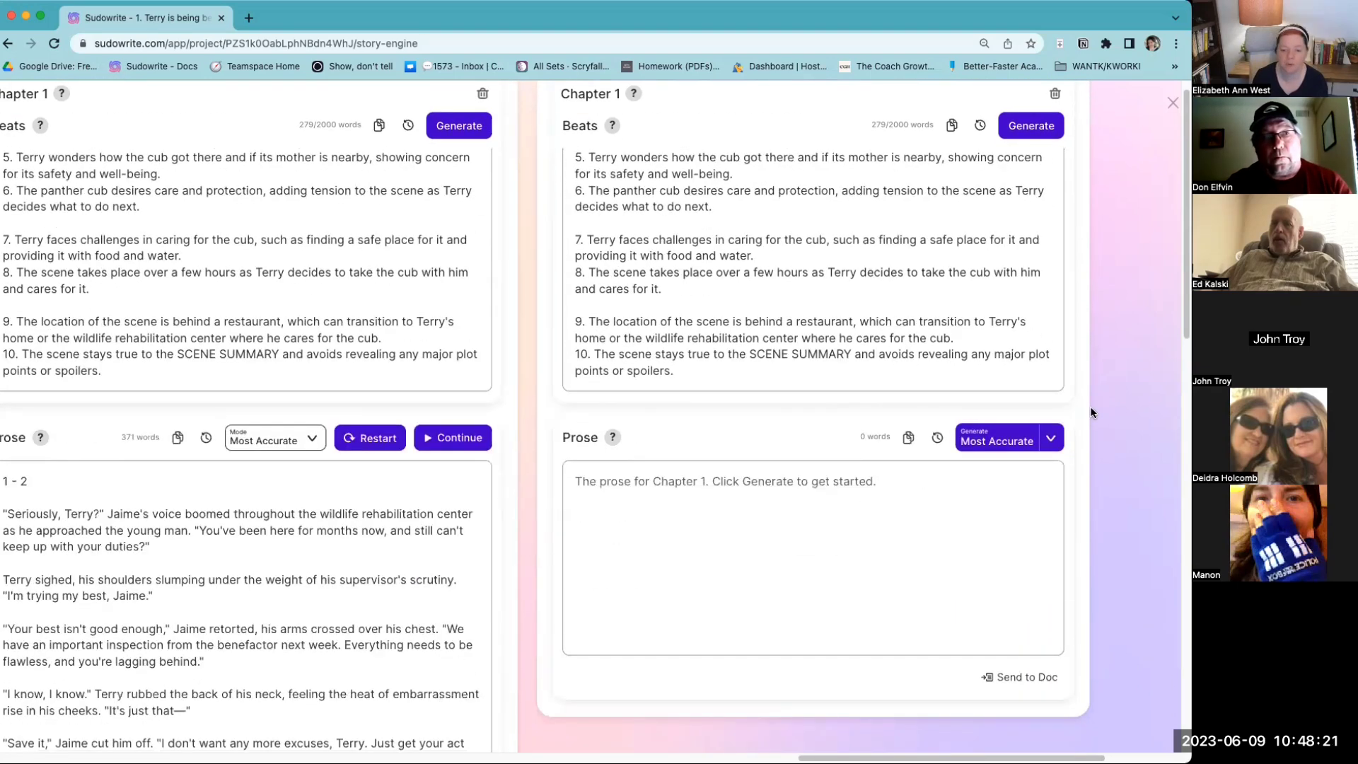
pyautogui.click(1051, 438)
pyautogui.click(1016, 515)
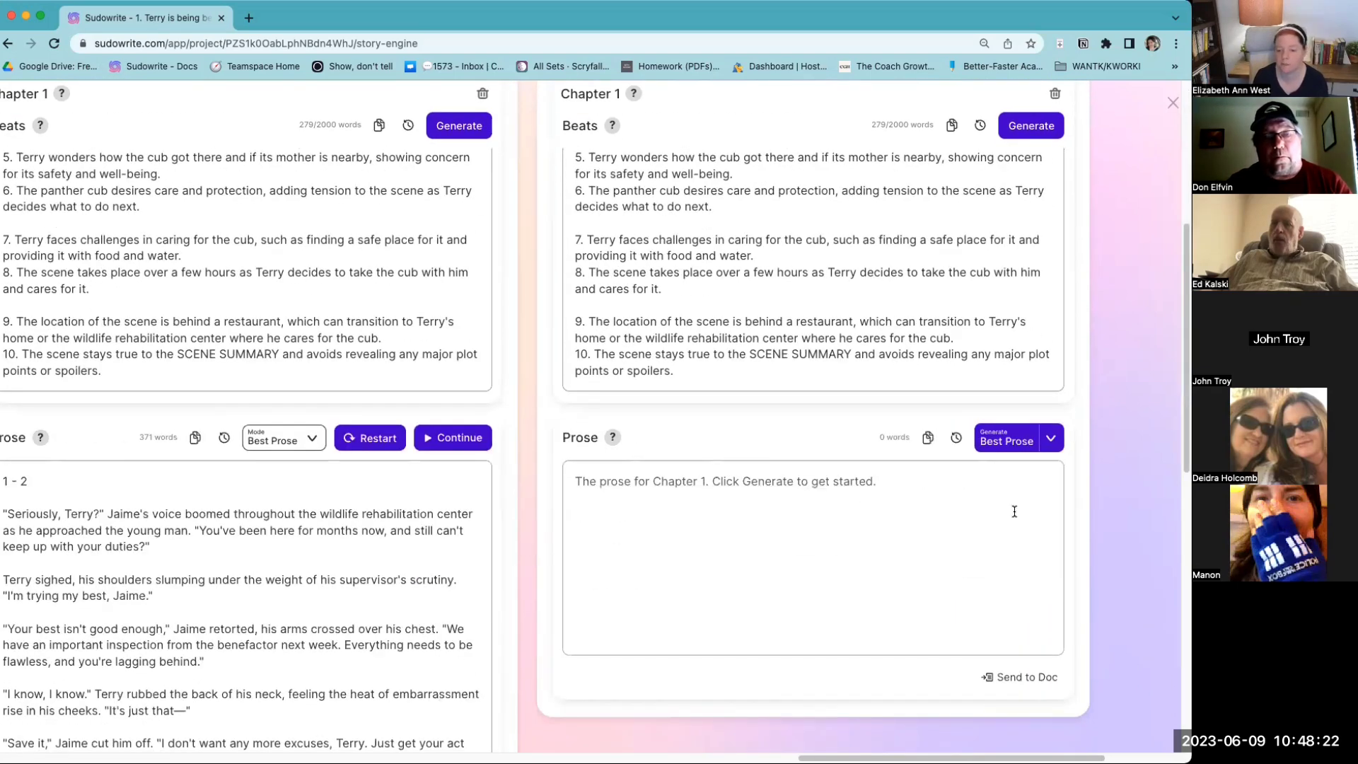
pyautogui.click(1002, 443)
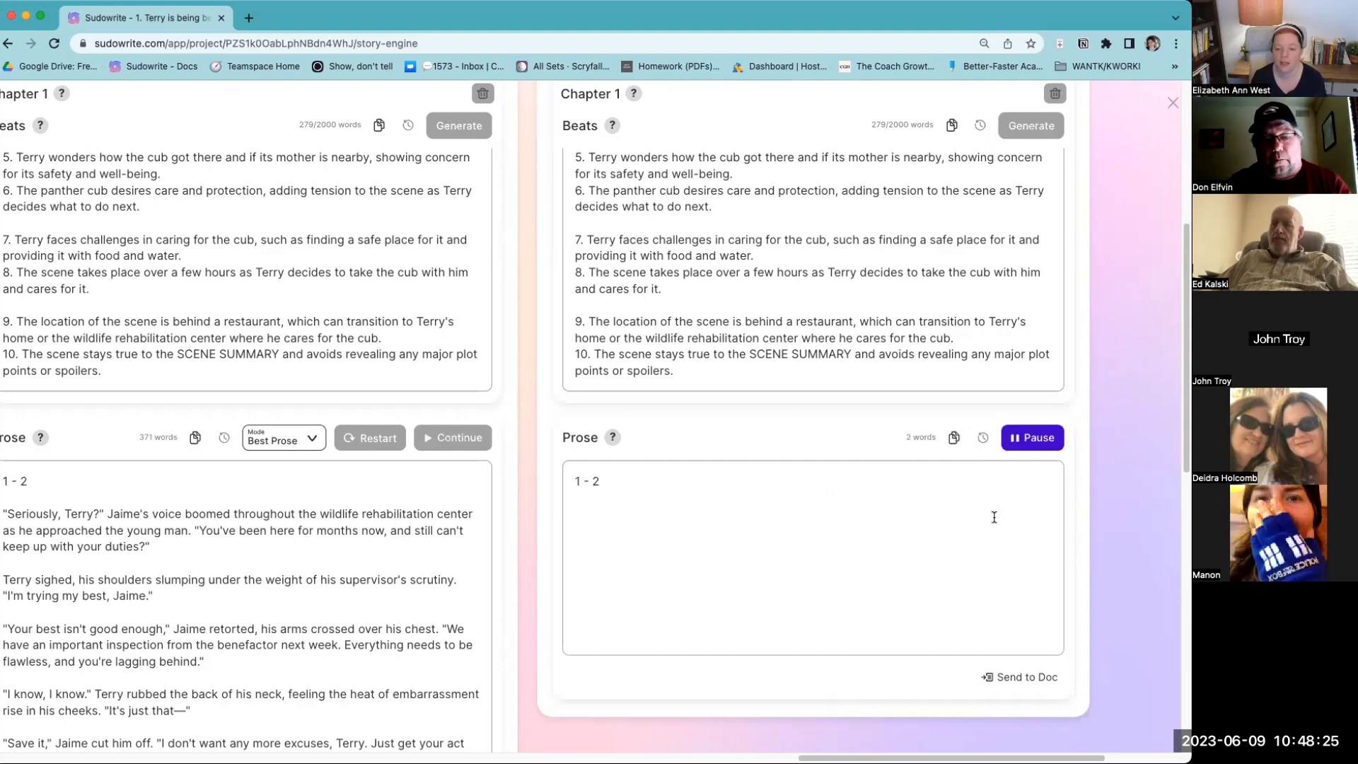
pyautogui.click(1031, 438)
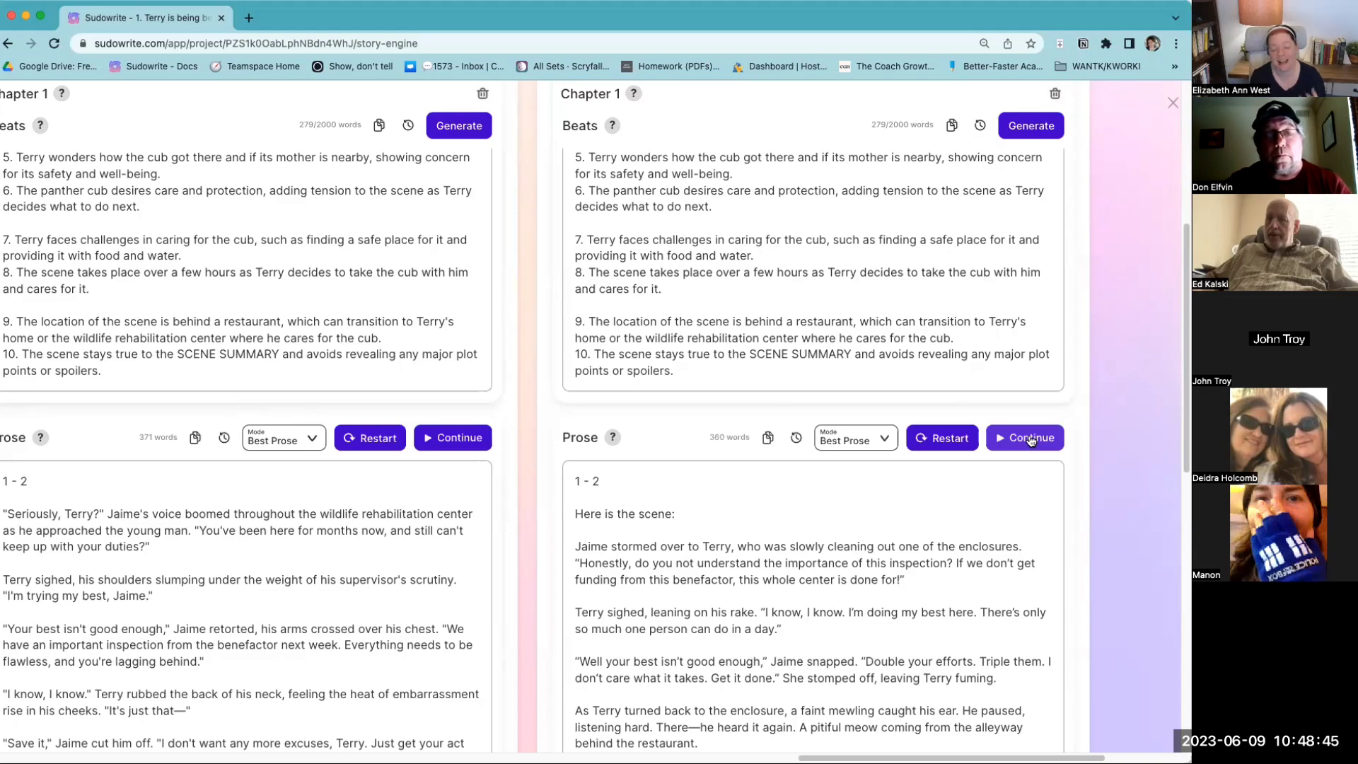
# Step: Label the third card's prose by extending its opening line to "1 - 2 - Most Accurate"
pyautogui.scroll(-5, 980, 546)
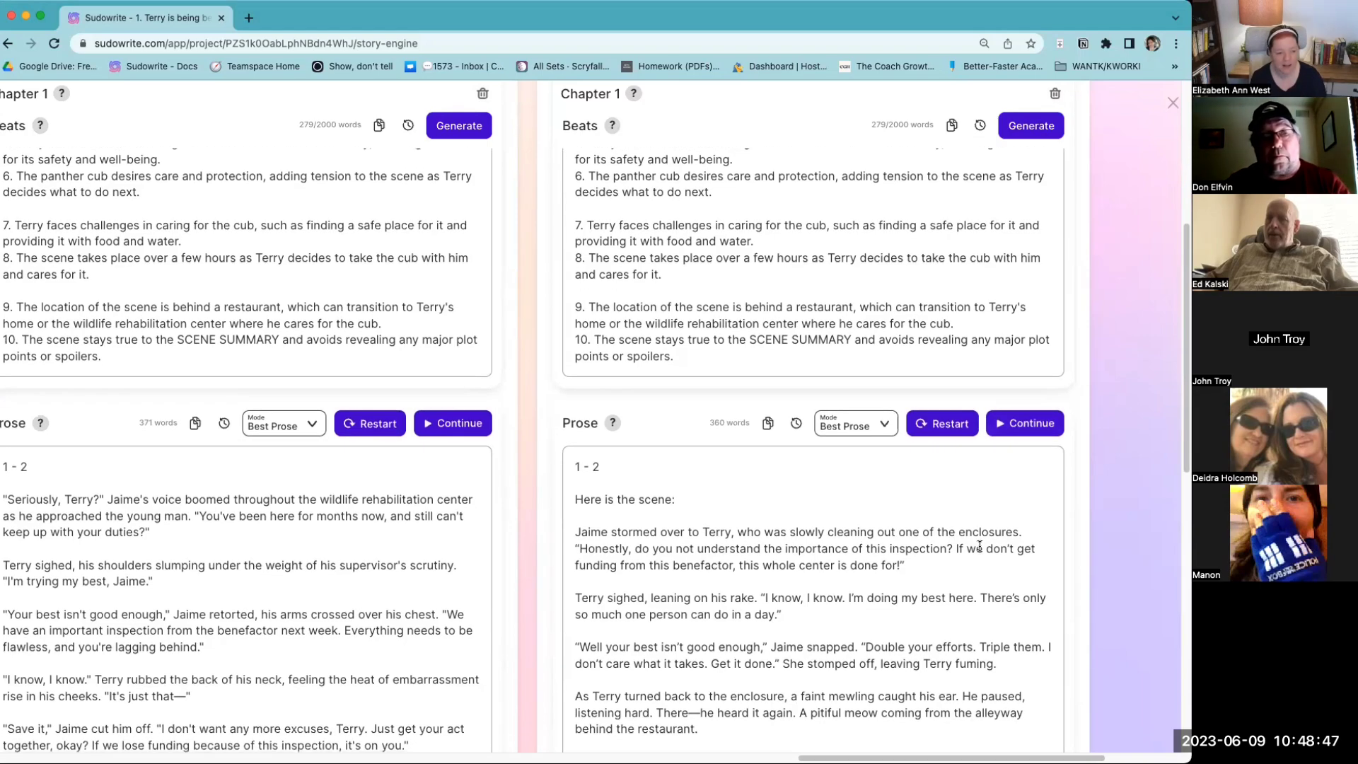
pyautogui.scroll(2, 979, 546)
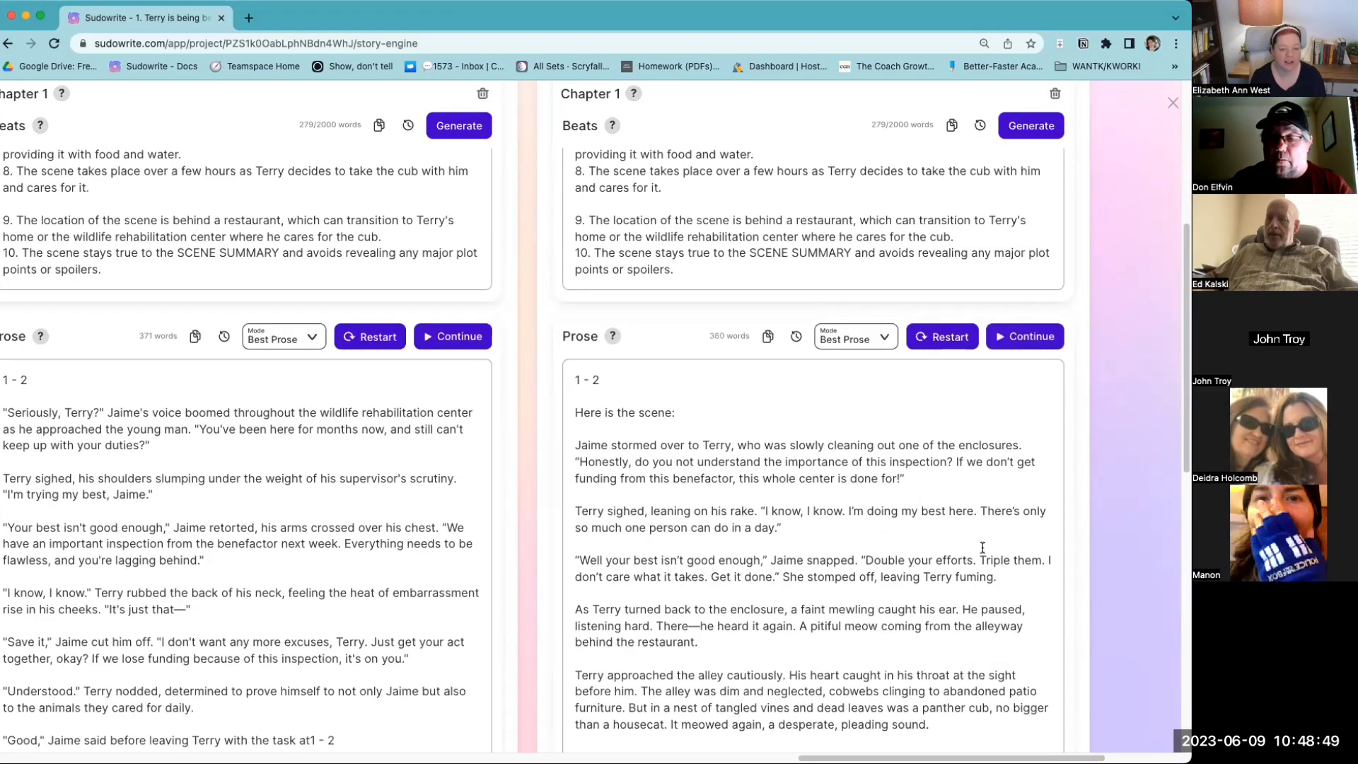
pyautogui.hscroll(-4, 978, 754)
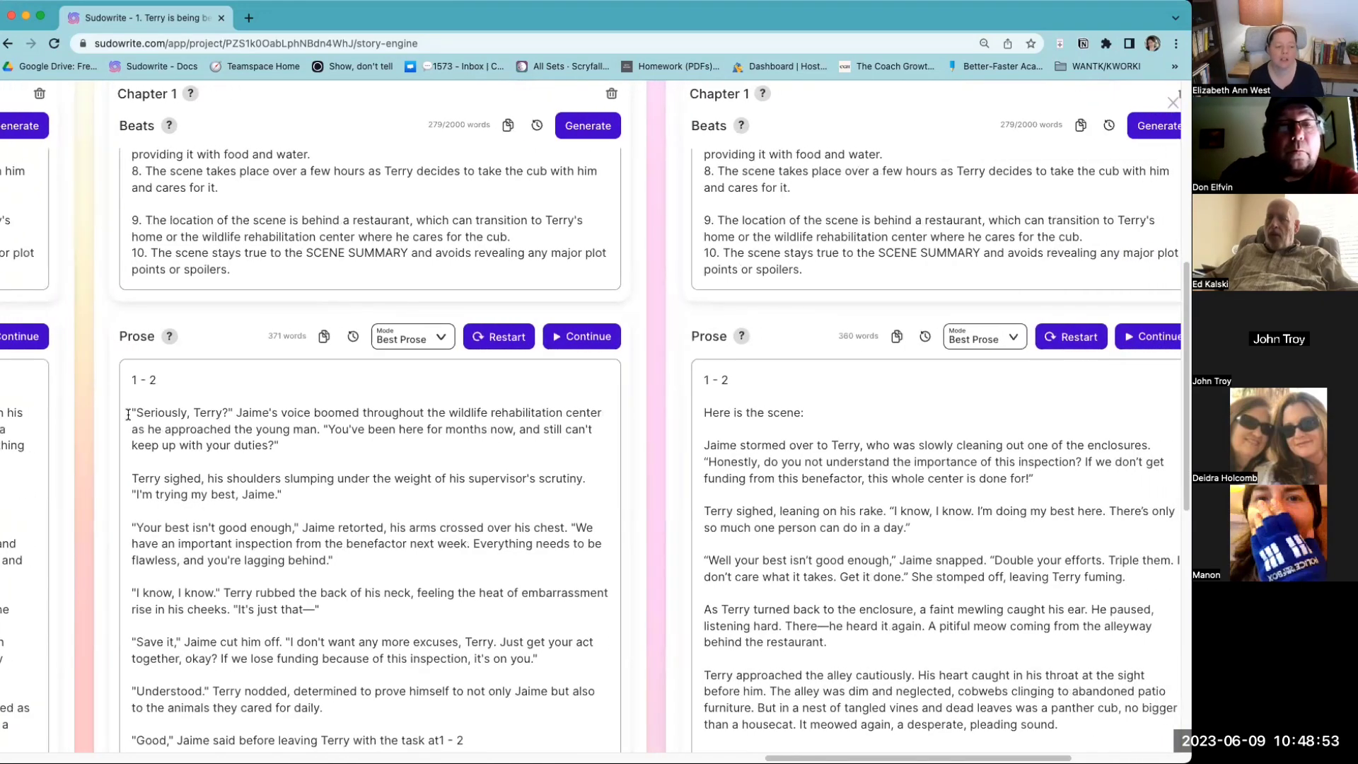
pyautogui.moveTo(132, 412); pyautogui.dragTo(259, 445)
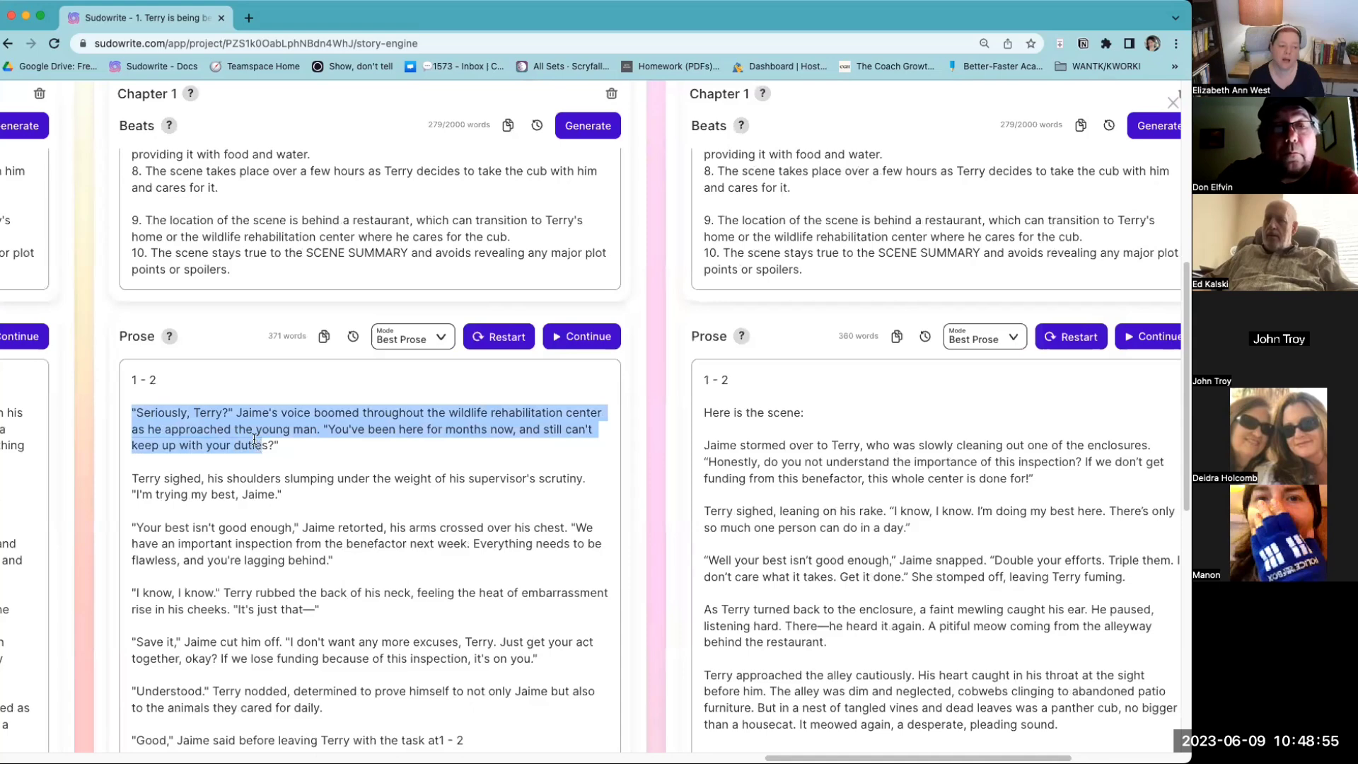
pyautogui.click(234, 381)
pyautogui.write('- Most')
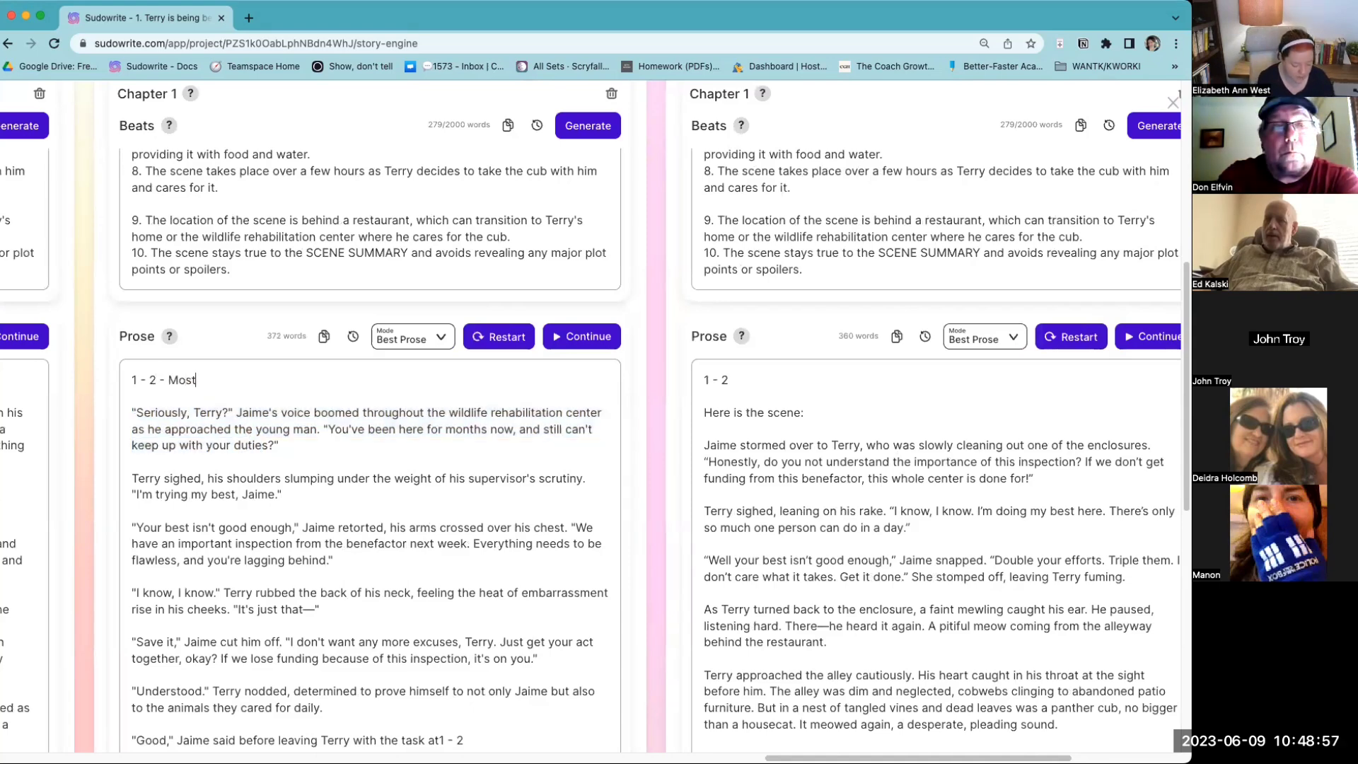
pyautogui.write(' Accurate')
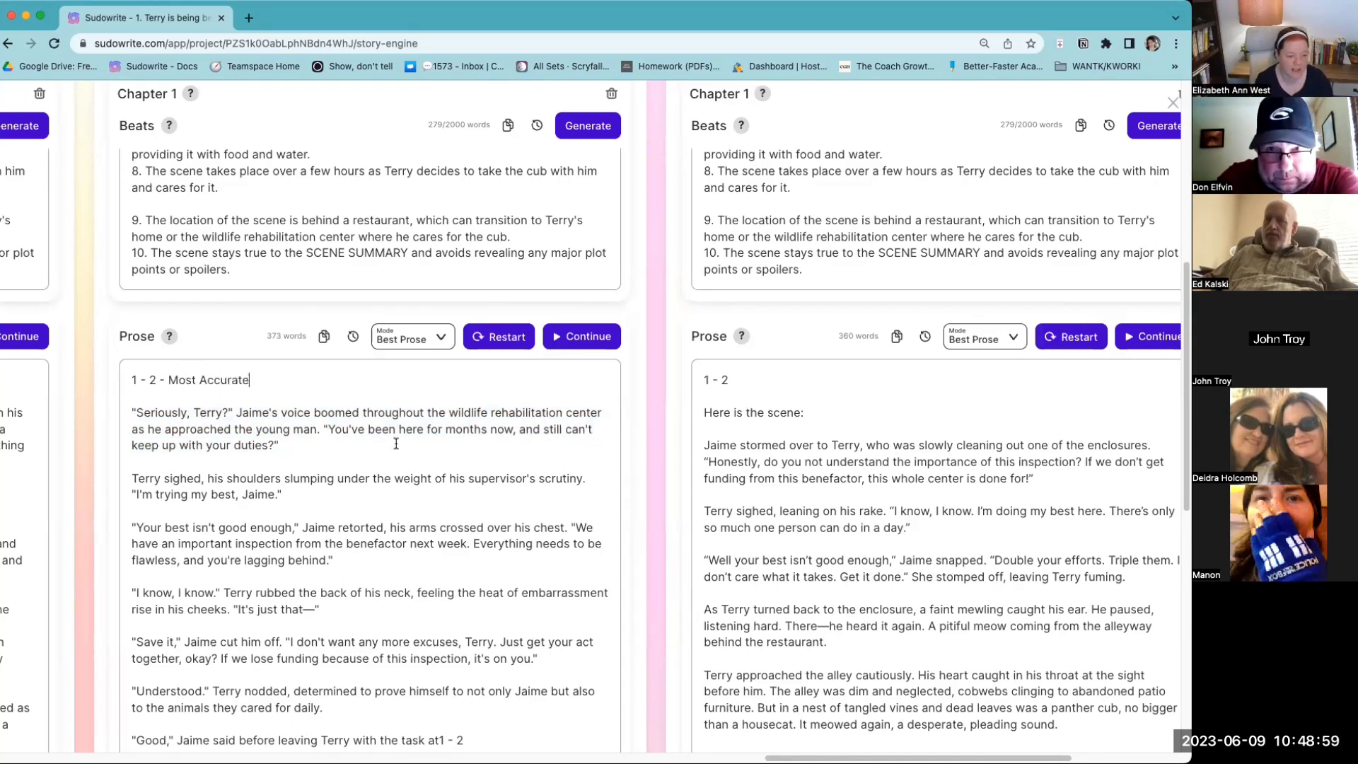
# Step: Label the second card's prose by extending its opening line to "1 - 2 - Fastest"
pyautogui.moveTo(814, 753); pyautogui.dragTo(626, 753)
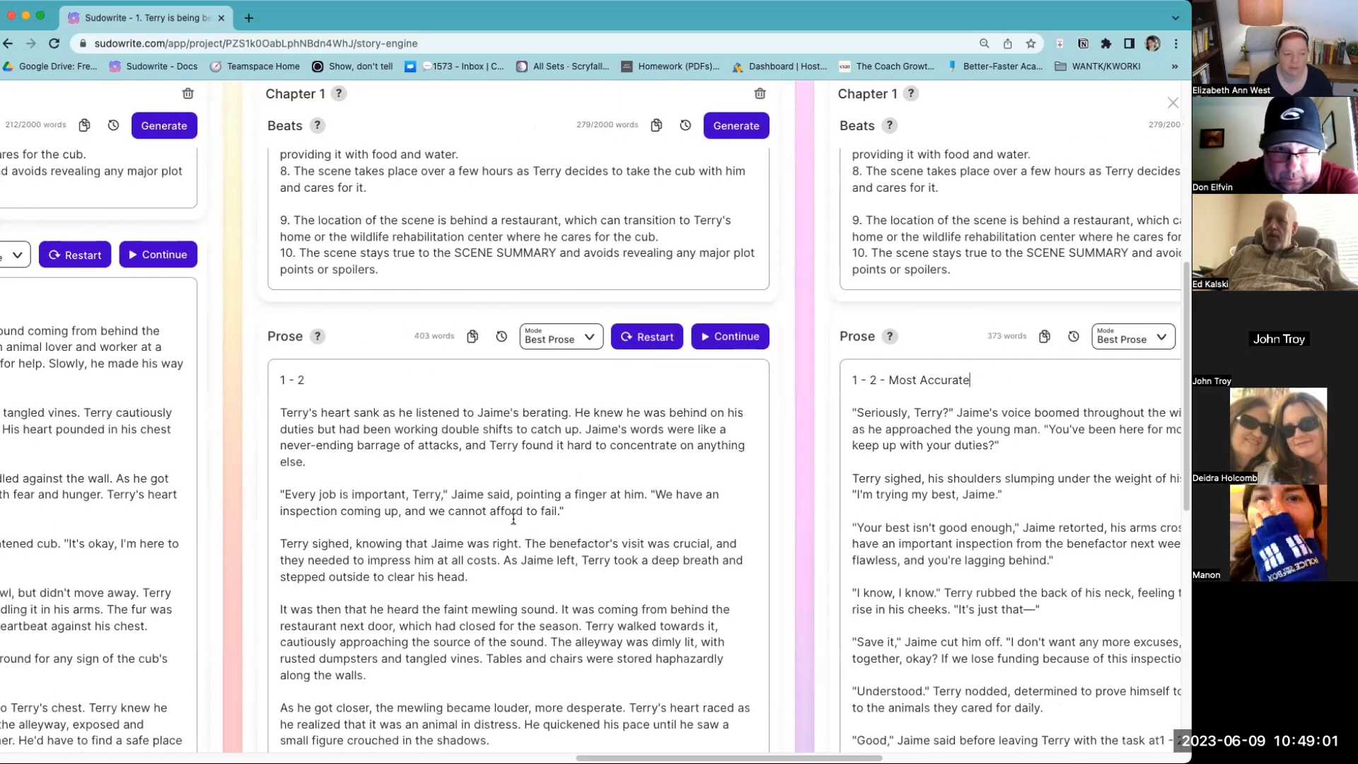
pyautogui.click(493, 383)
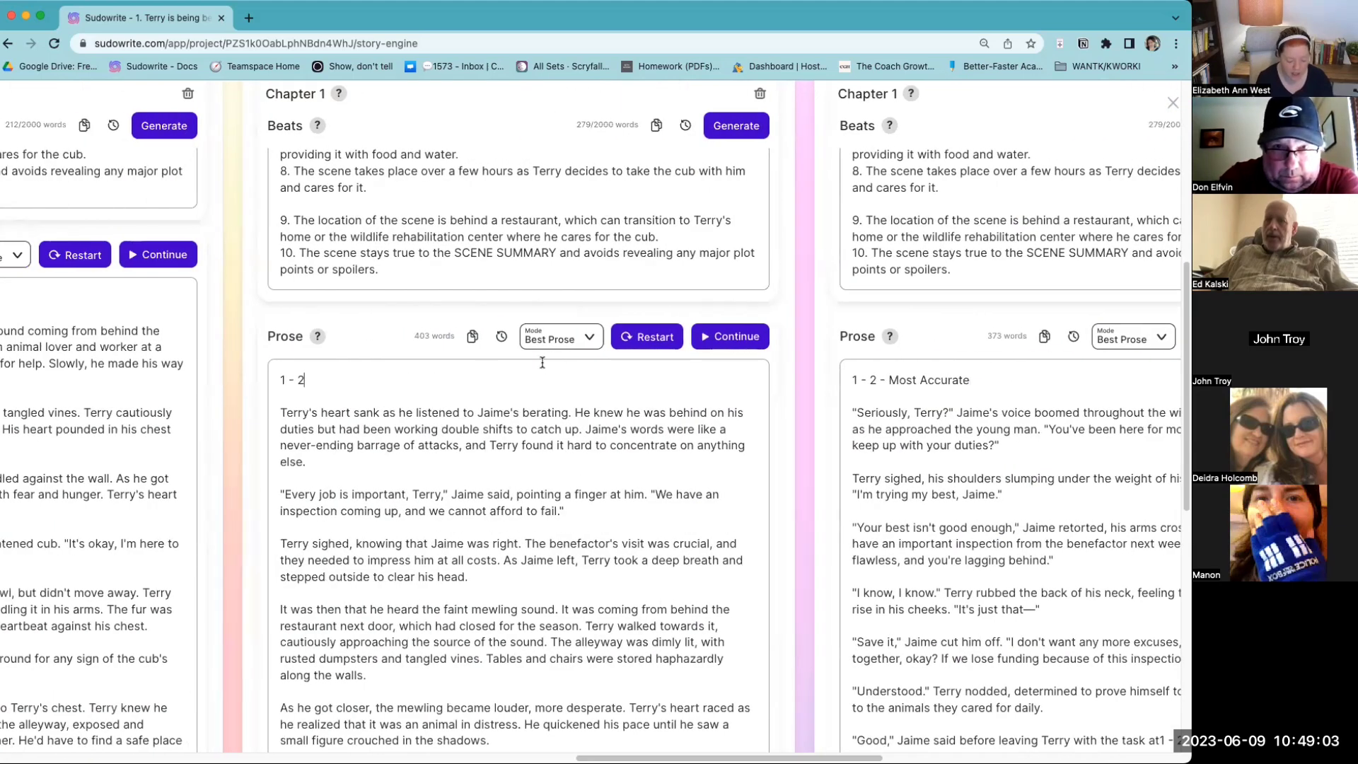
pyautogui.write('- Fastest')
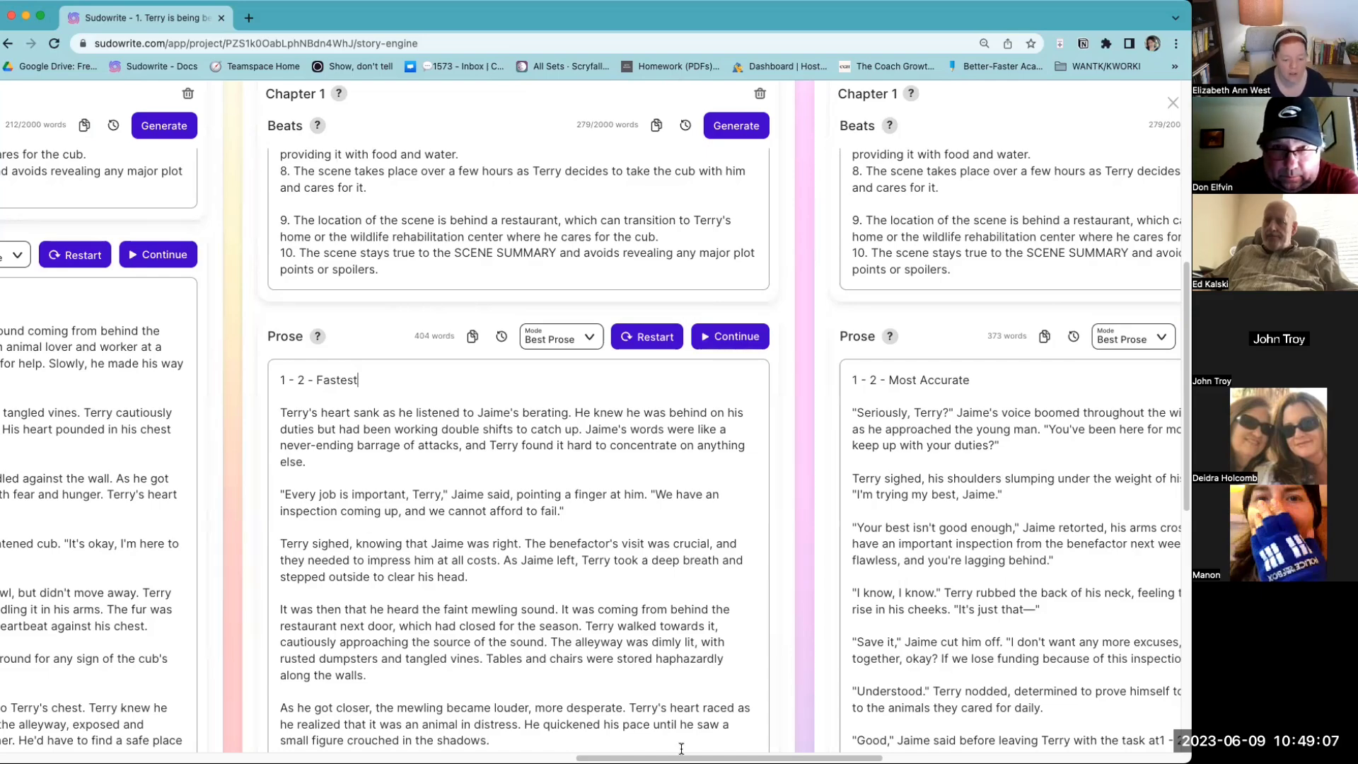
# Step: Read the fourth card's Best Prose scene beside the Most Accurate version, comparing the dialogue and the alley description
pyautogui.moveTo(682, 753); pyautogui.dragTo(898, 749)
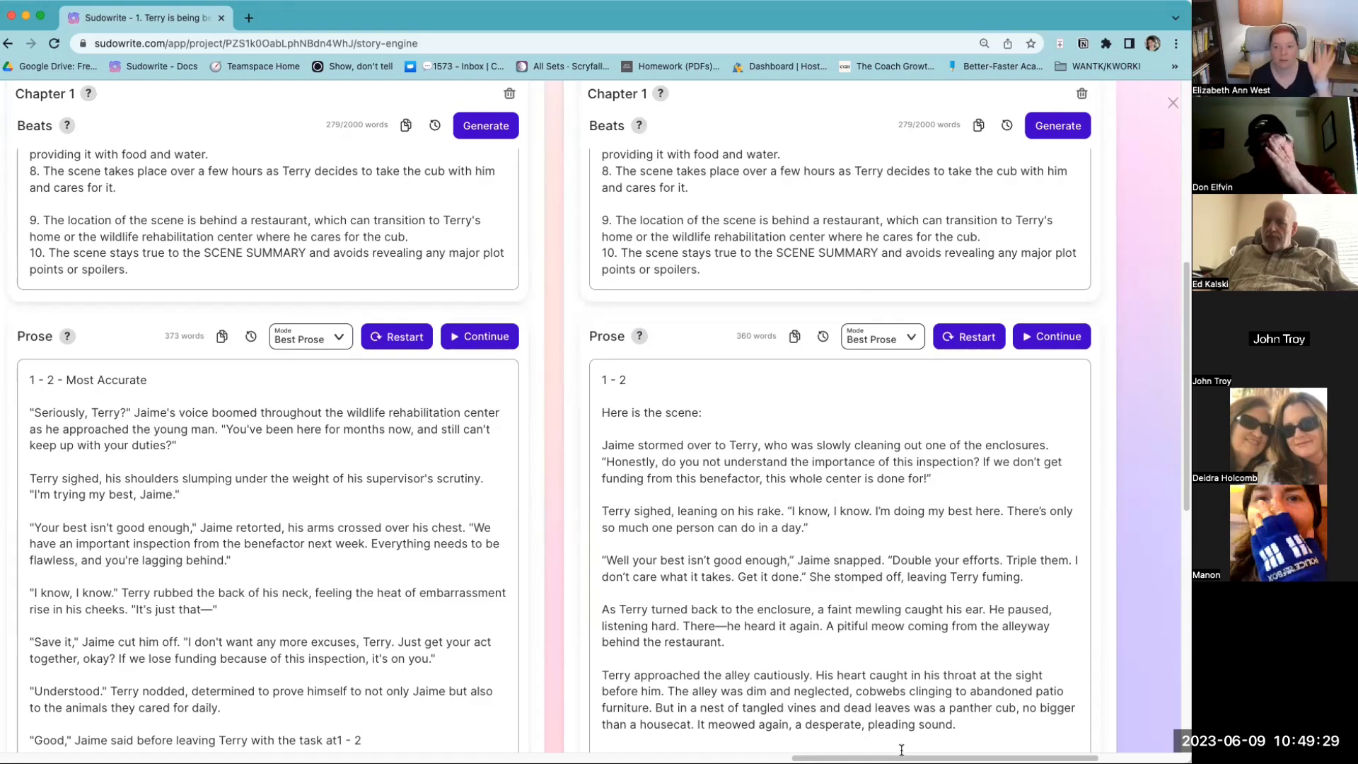
pyautogui.scroll(-1, 961, 509)
pyautogui.scroll(-1, 962, 509)
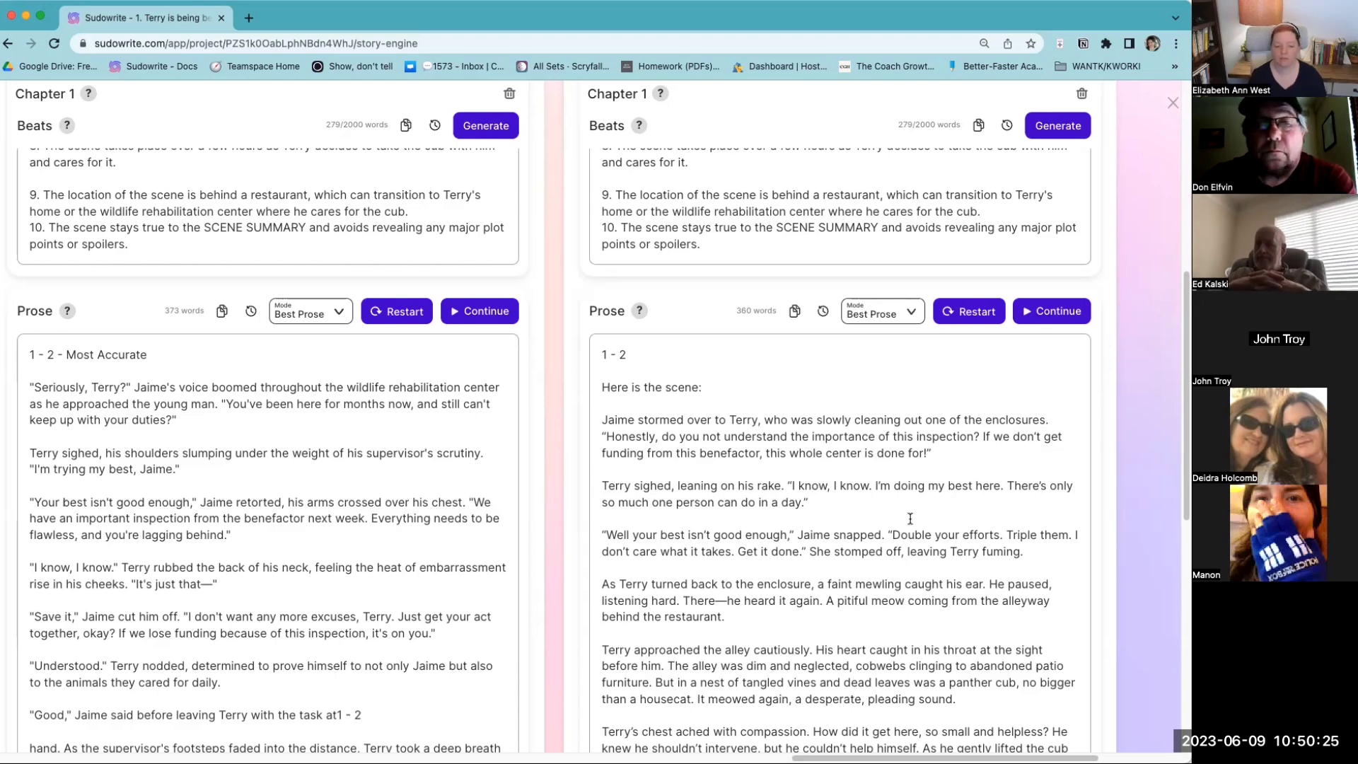
pyautogui.scroll(-2, 919, 516)
pyautogui.scroll(-1, 901, 523)
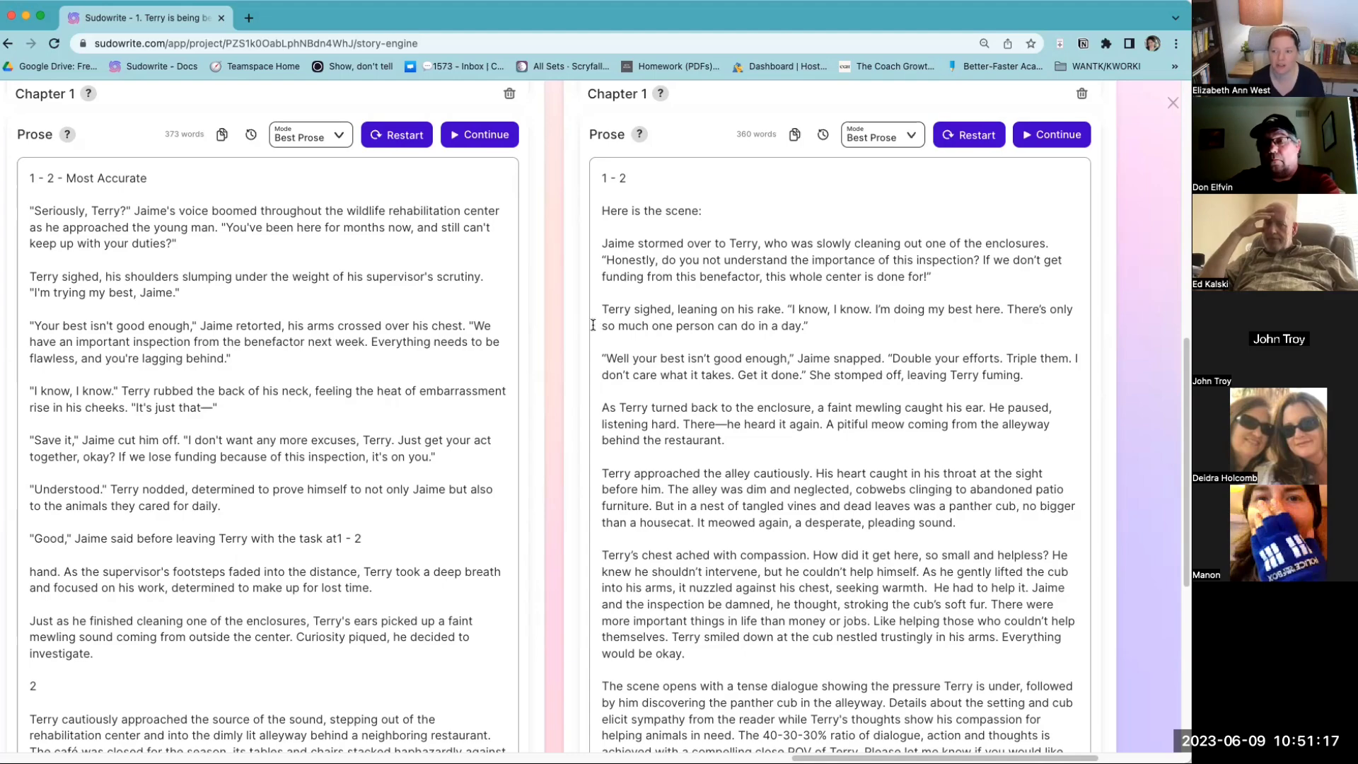
# Step: Review the fourth card's Best Prose scene against its beats, checking how the dialogue, alley and panther cub passages follow the bracketed instructions
pyautogui.scroll(5, 591, 326)
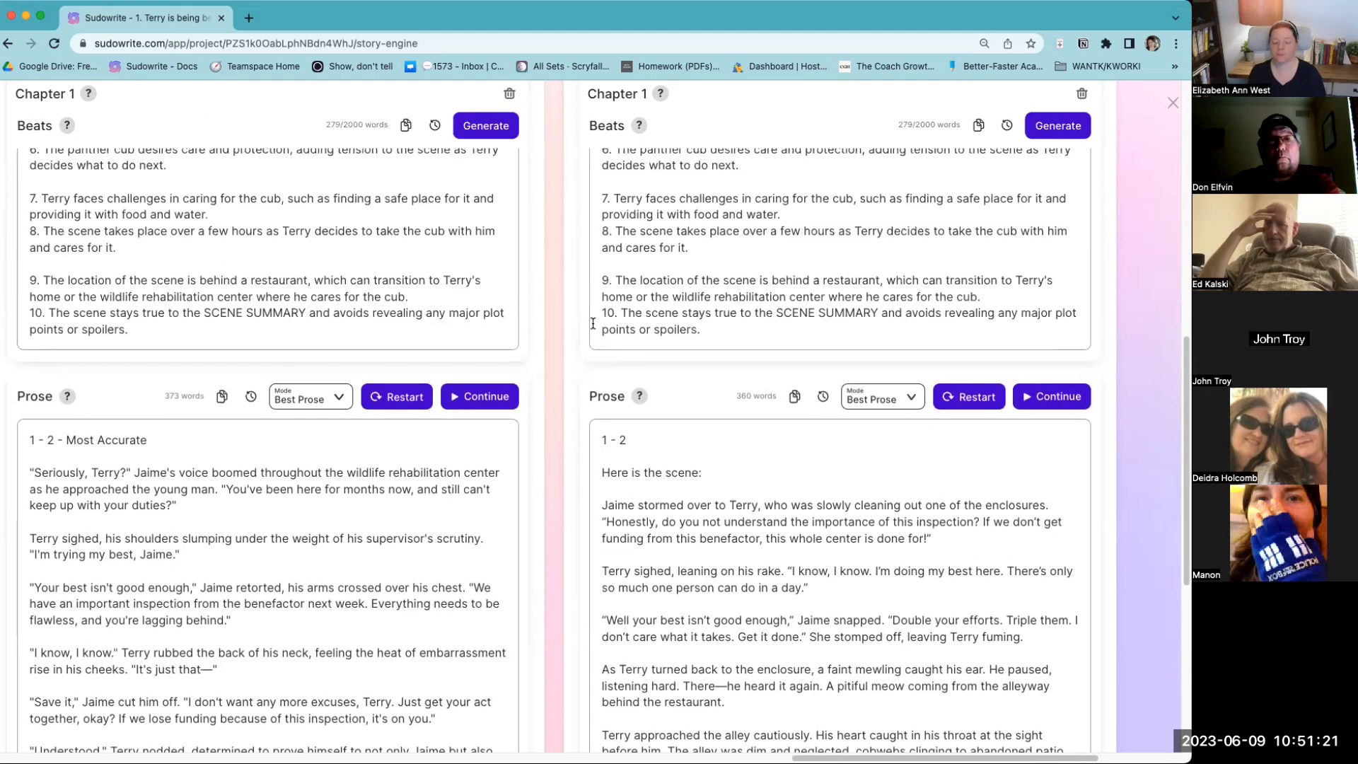
pyautogui.scroll(-4, 785, 445)
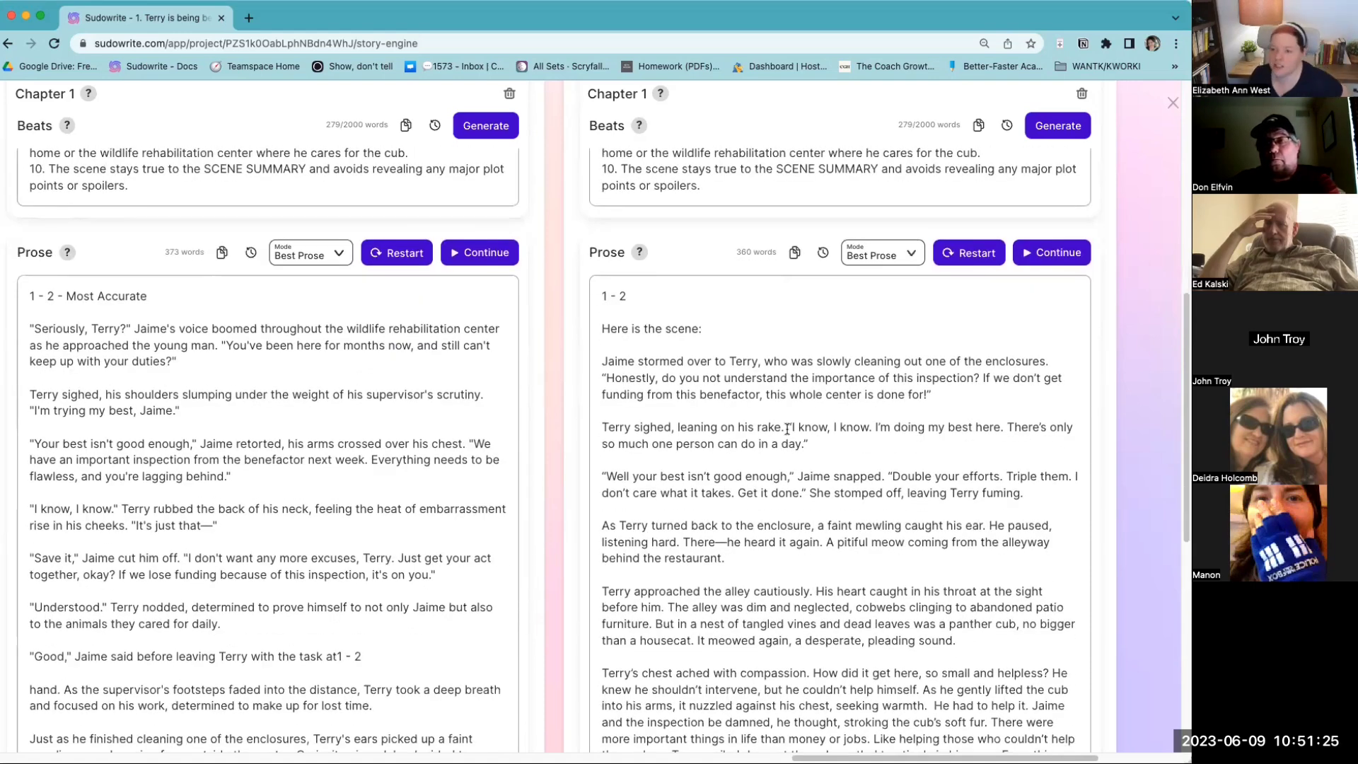
pyautogui.scroll(-3, 787, 428)
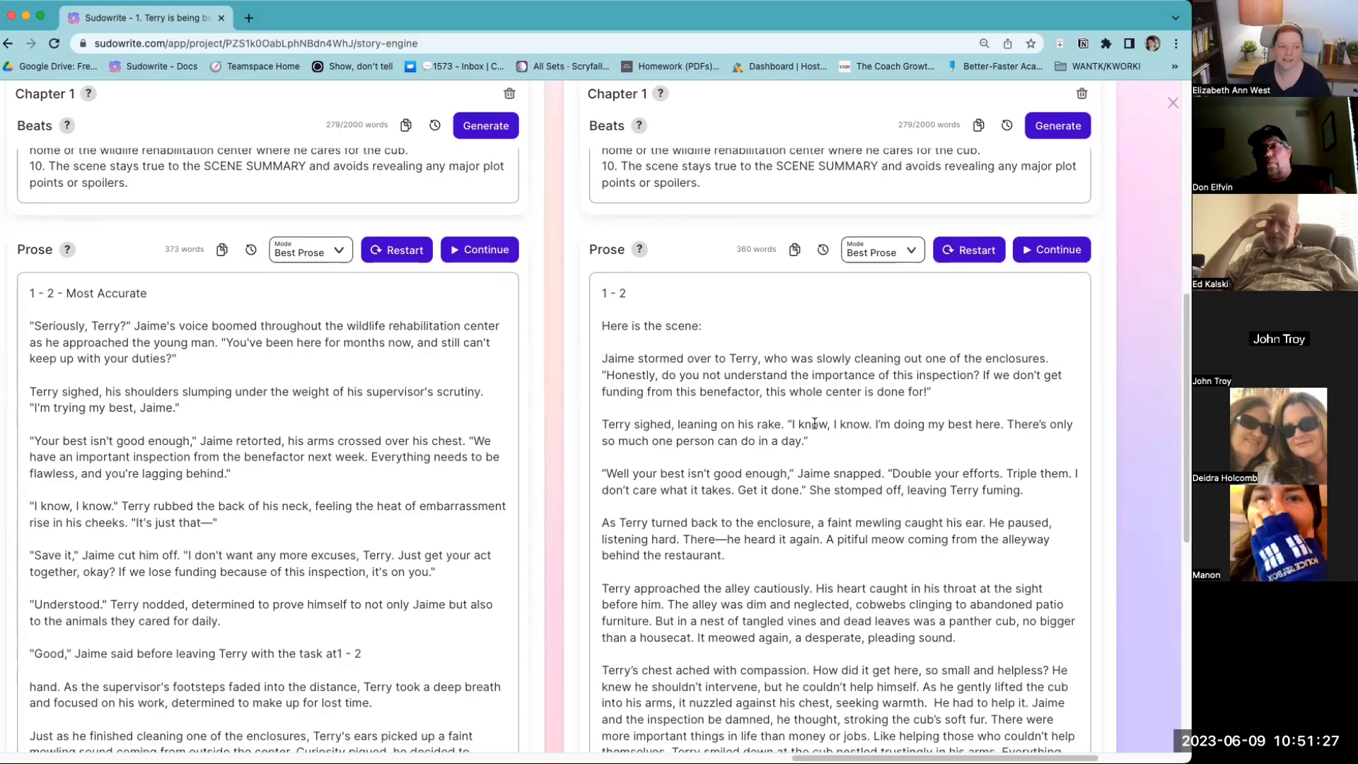
pyautogui.scroll(-5, 811, 434)
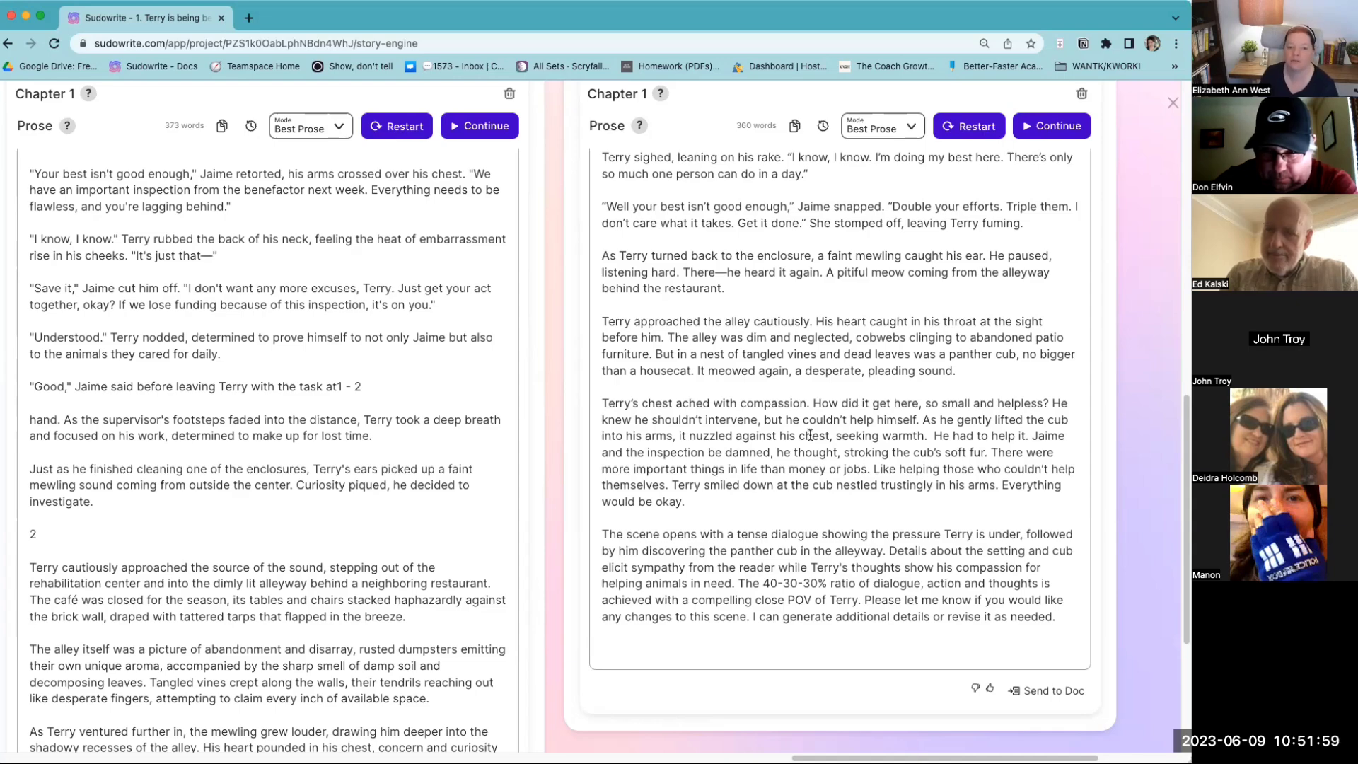
pyautogui.scroll(3, 810, 434)
pyautogui.scroll(-2, 813, 449)
pyautogui.scroll(-5, 814, 453)
pyautogui.scroll(4, 810, 453)
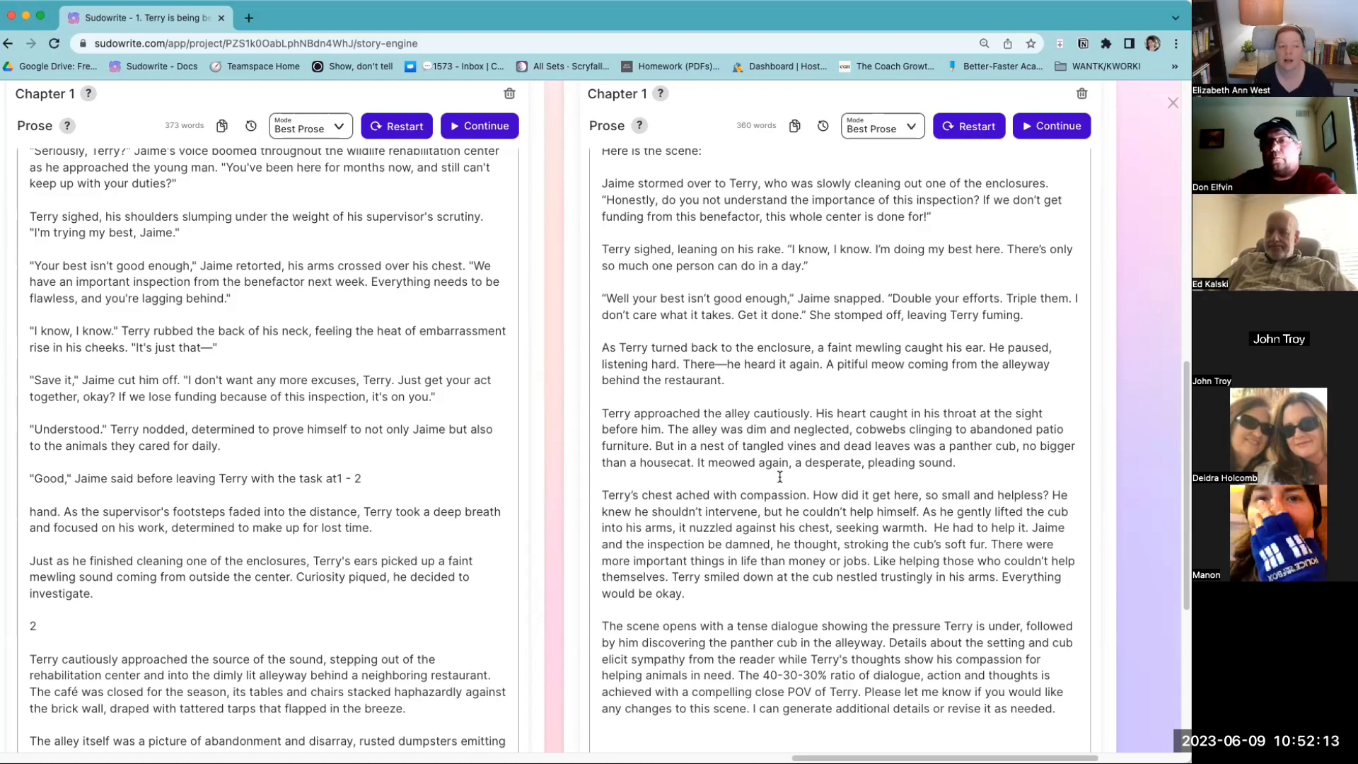
pyautogui.scroll(15, 788, 489)
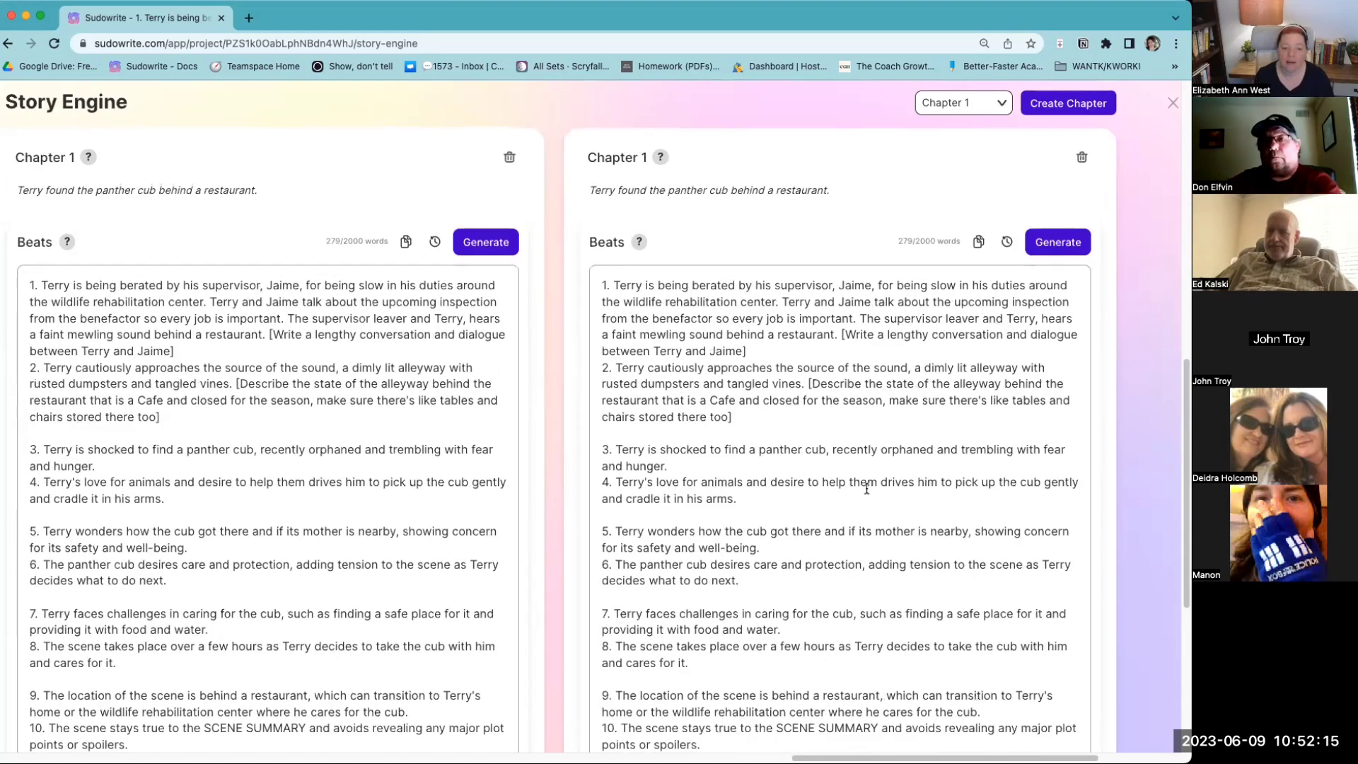
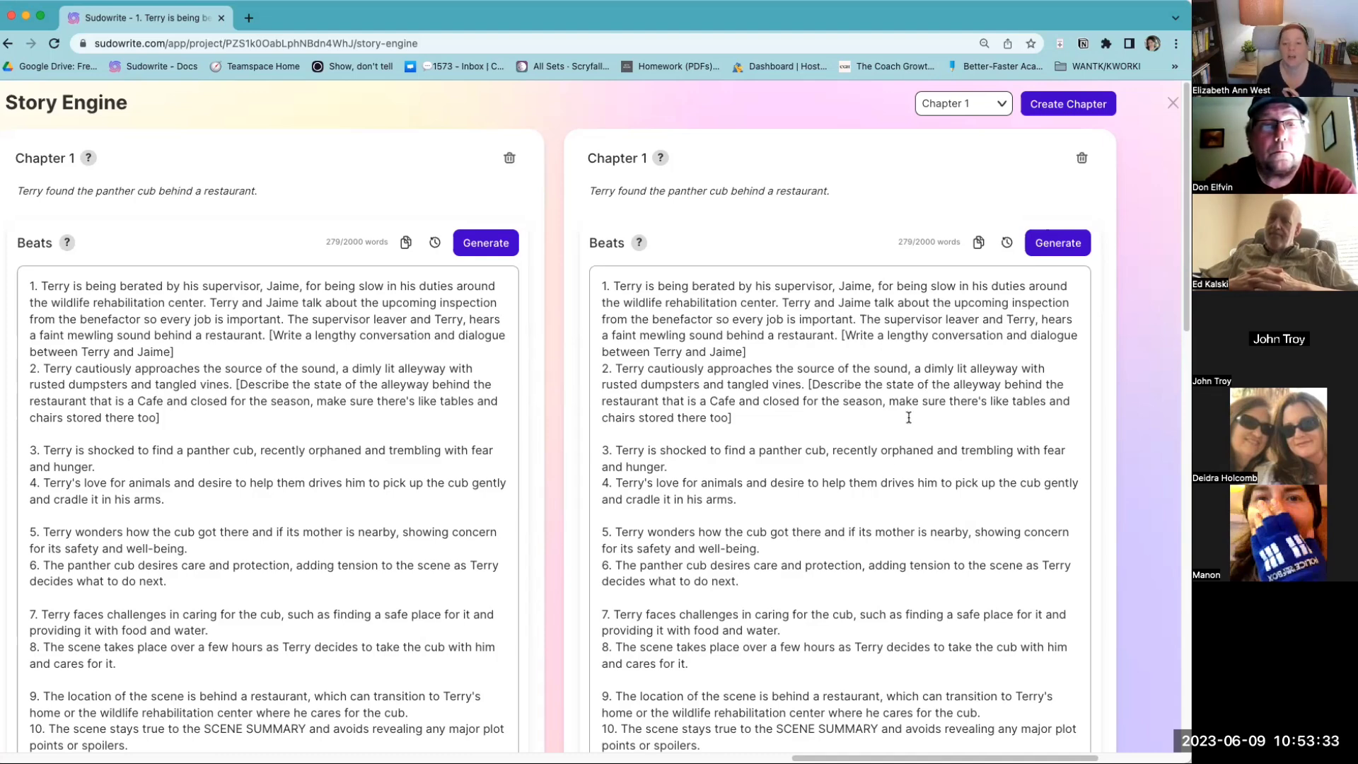
# Step: Highlight the word count of the fourth card's beats, and place the cursor on the blank line between beats 2 and 3
pyautogui.moveTo(955, 237); pyautogui.dragTo(893, 241)
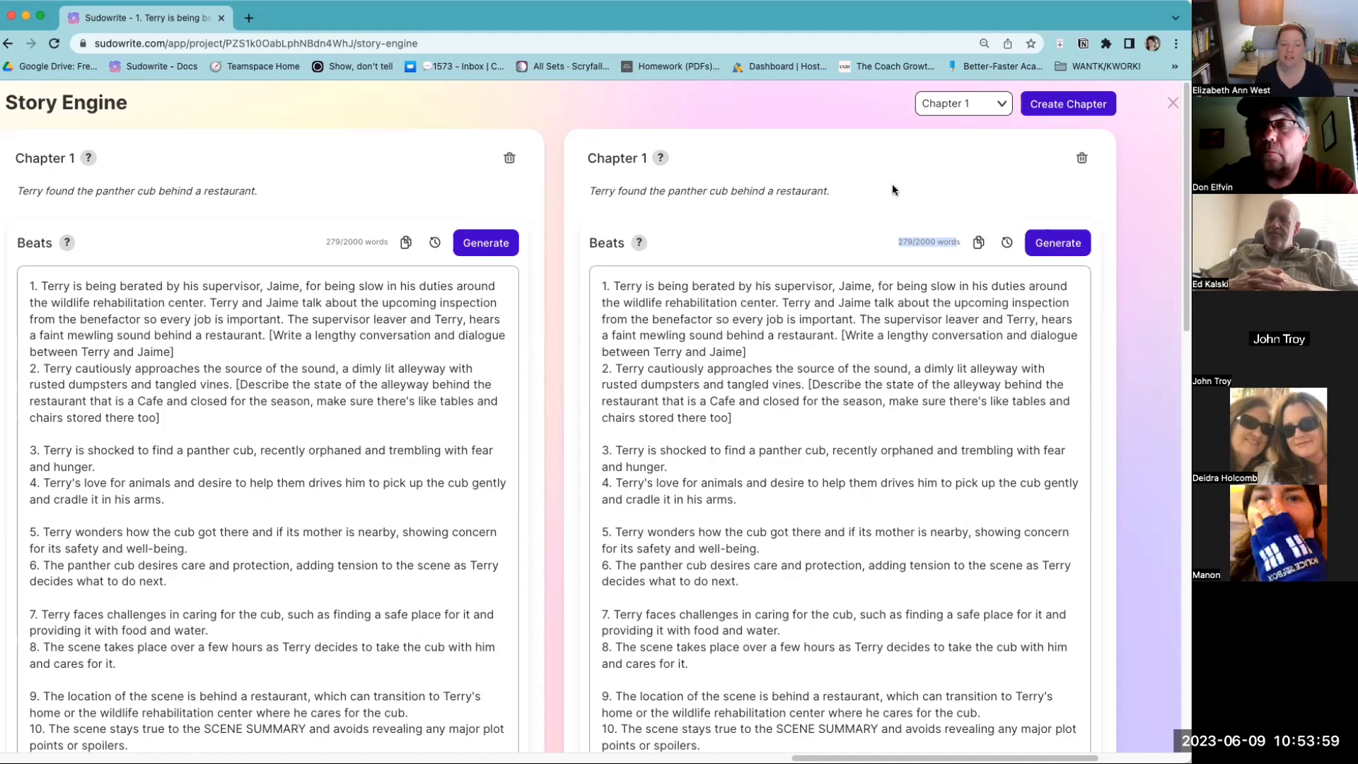
pyautogui.click(893, 432)
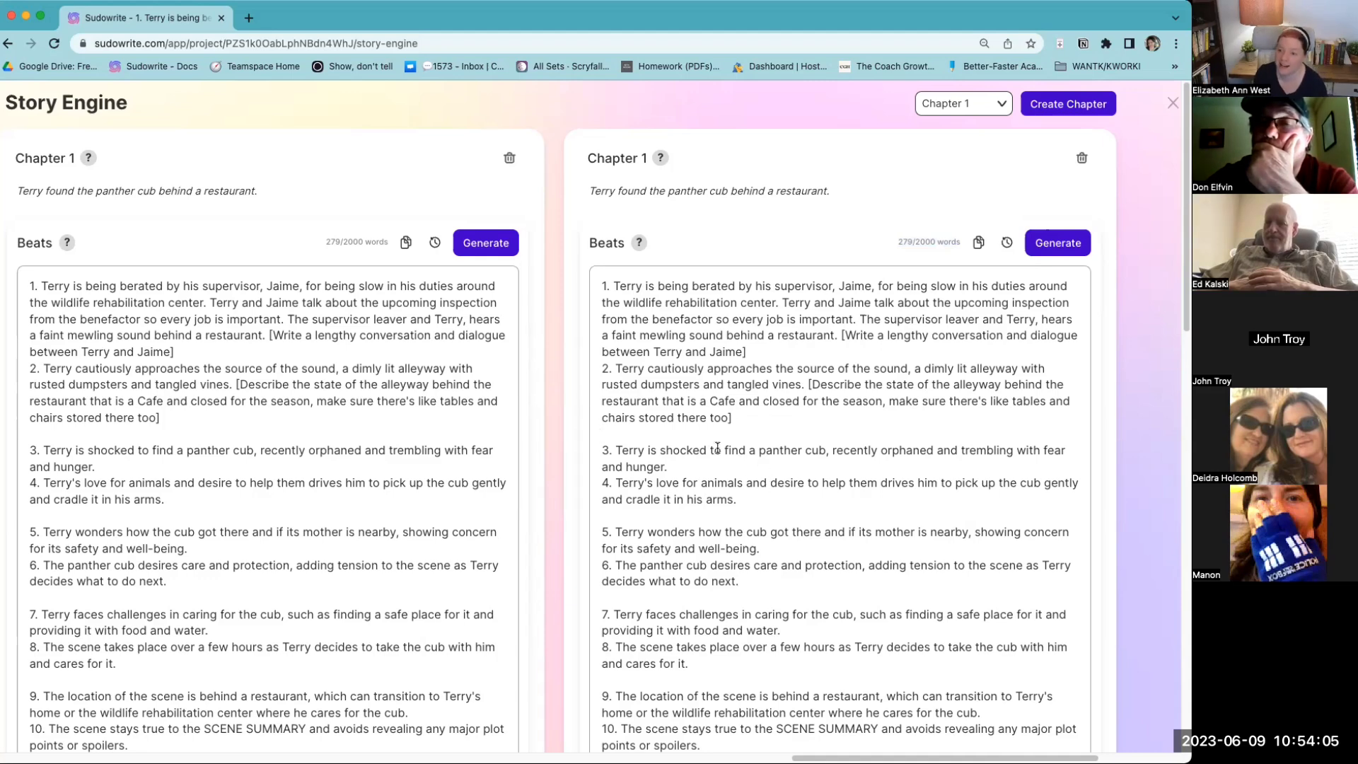
pyautogui.scroll(-1, 796, 521)
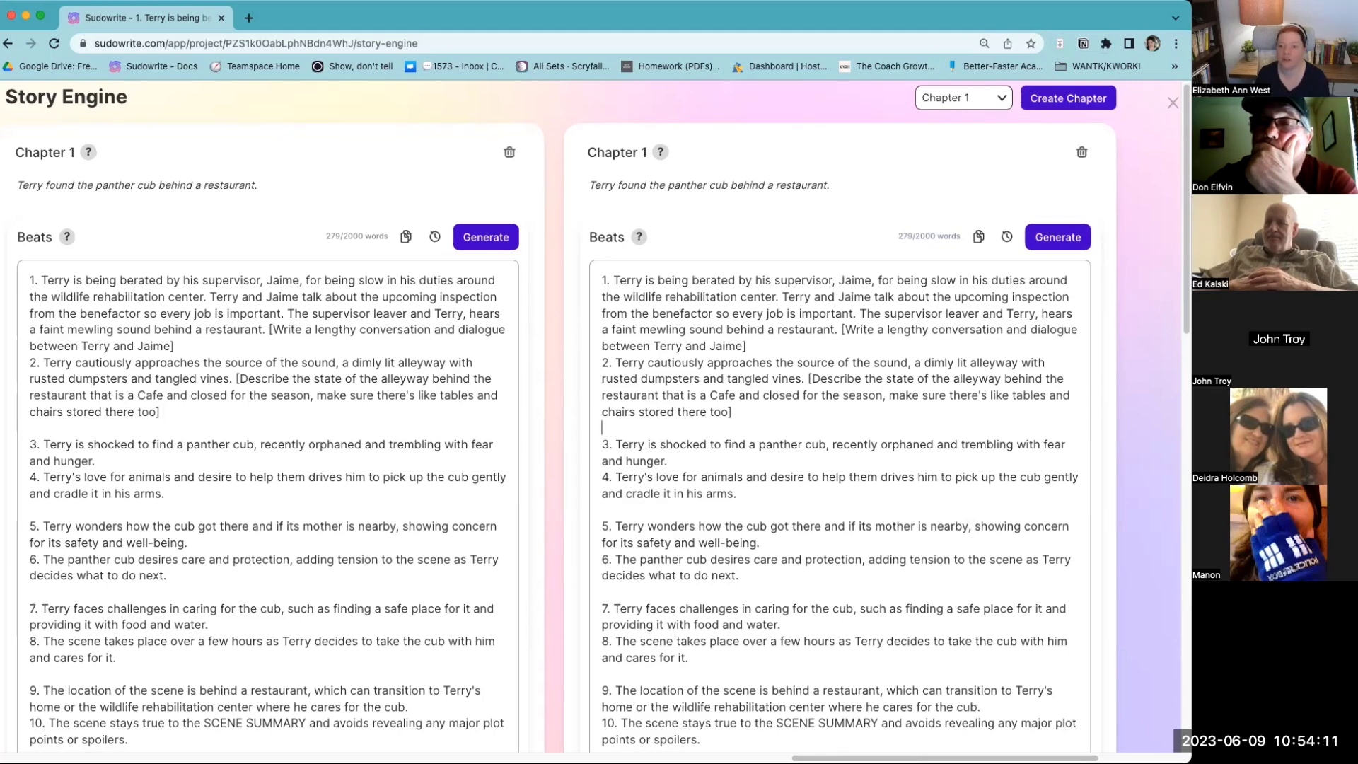
# Step: Leave the current project, create a new one from the project overview, and name it "Can Delete"
pyautogui.click(1172, 103)
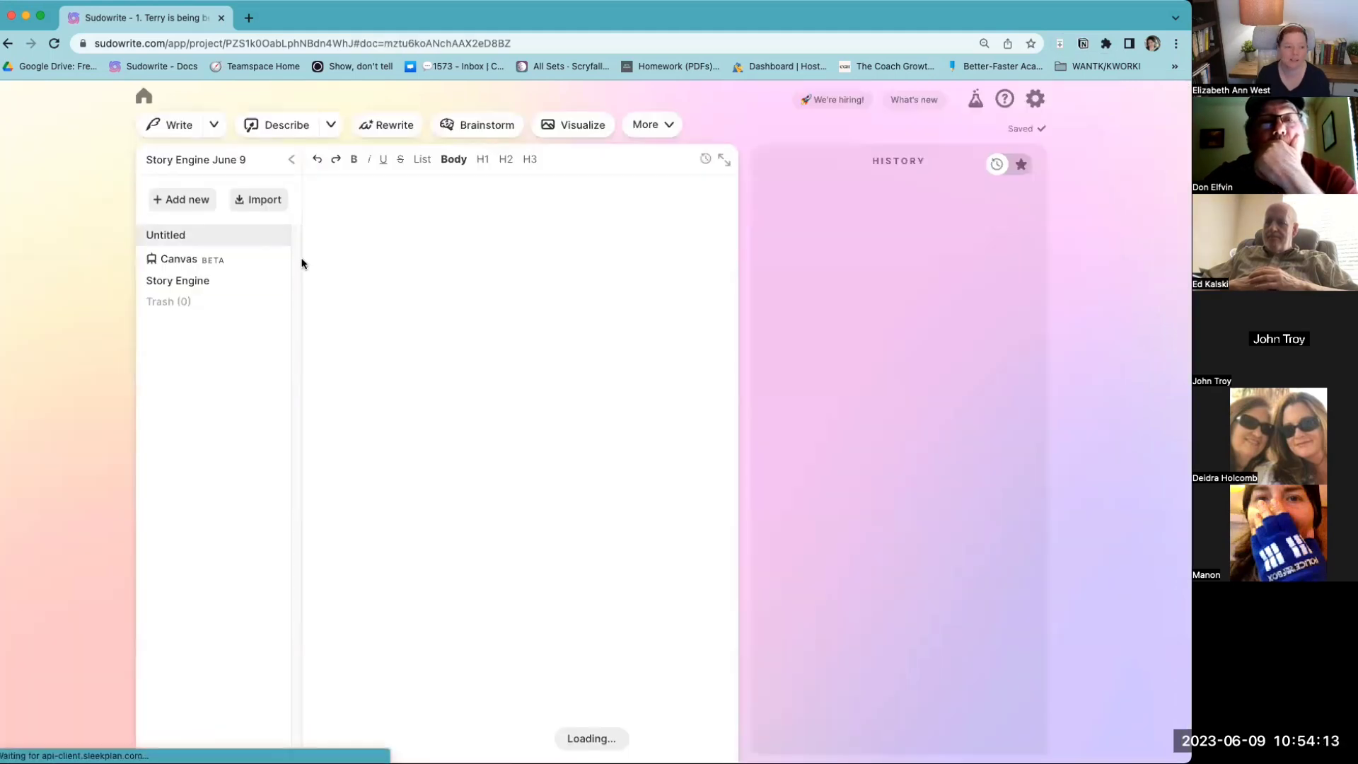
pyautogui.click(145, 97)
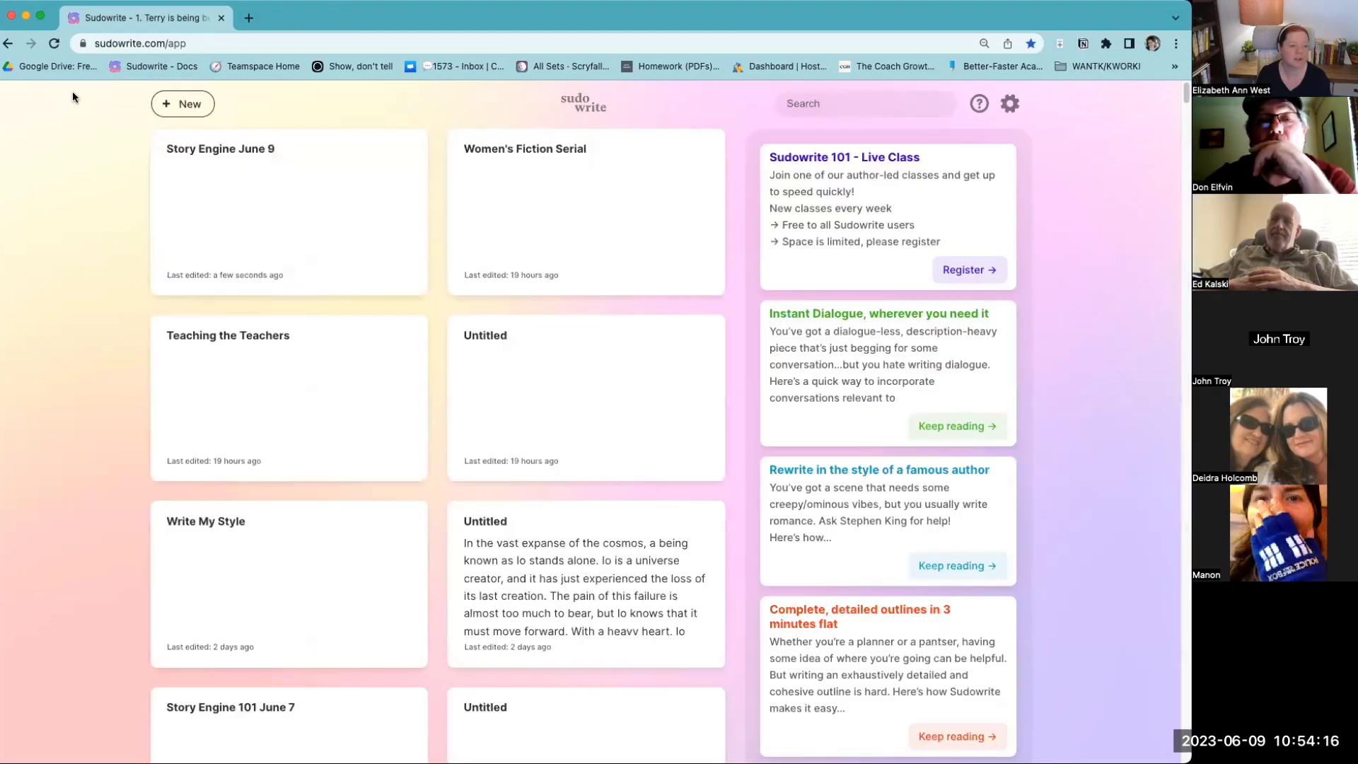
pyautogui.click(173, 103)
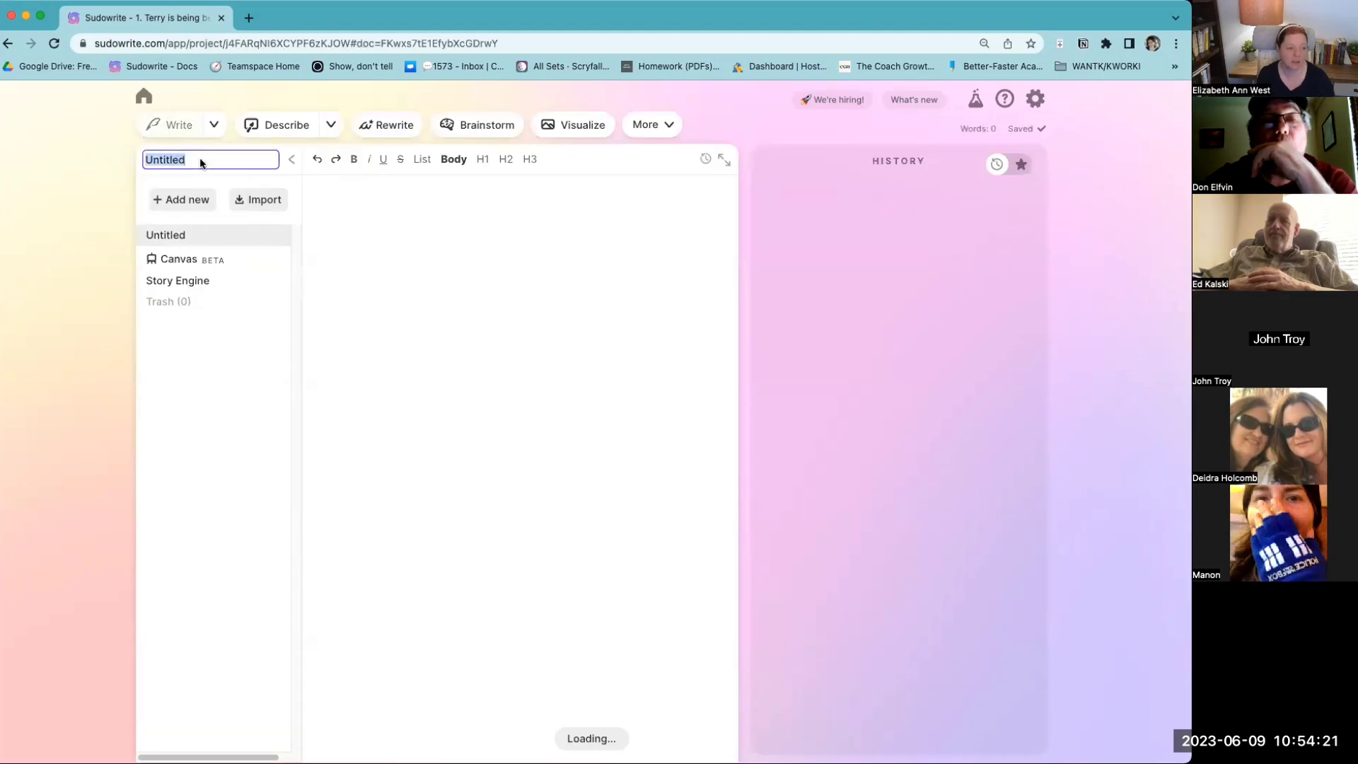
pyautogui.doubleClick(180, 161)
pyautogui.write('Can Delete')
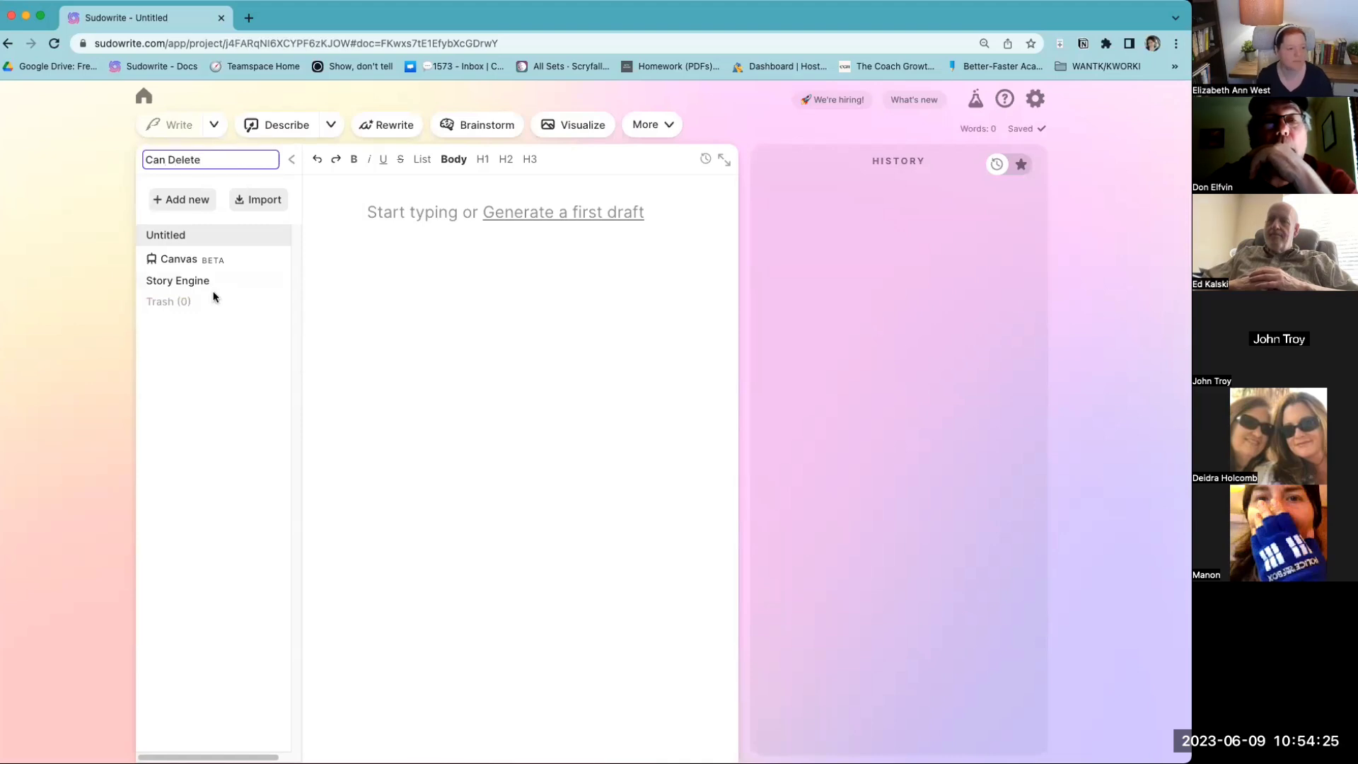
# Step: Open the new project's Story Engine and look over its empty sections, from the Braindump through the Outline to the Chapter 1 card
pyautogui.click(214, 283)
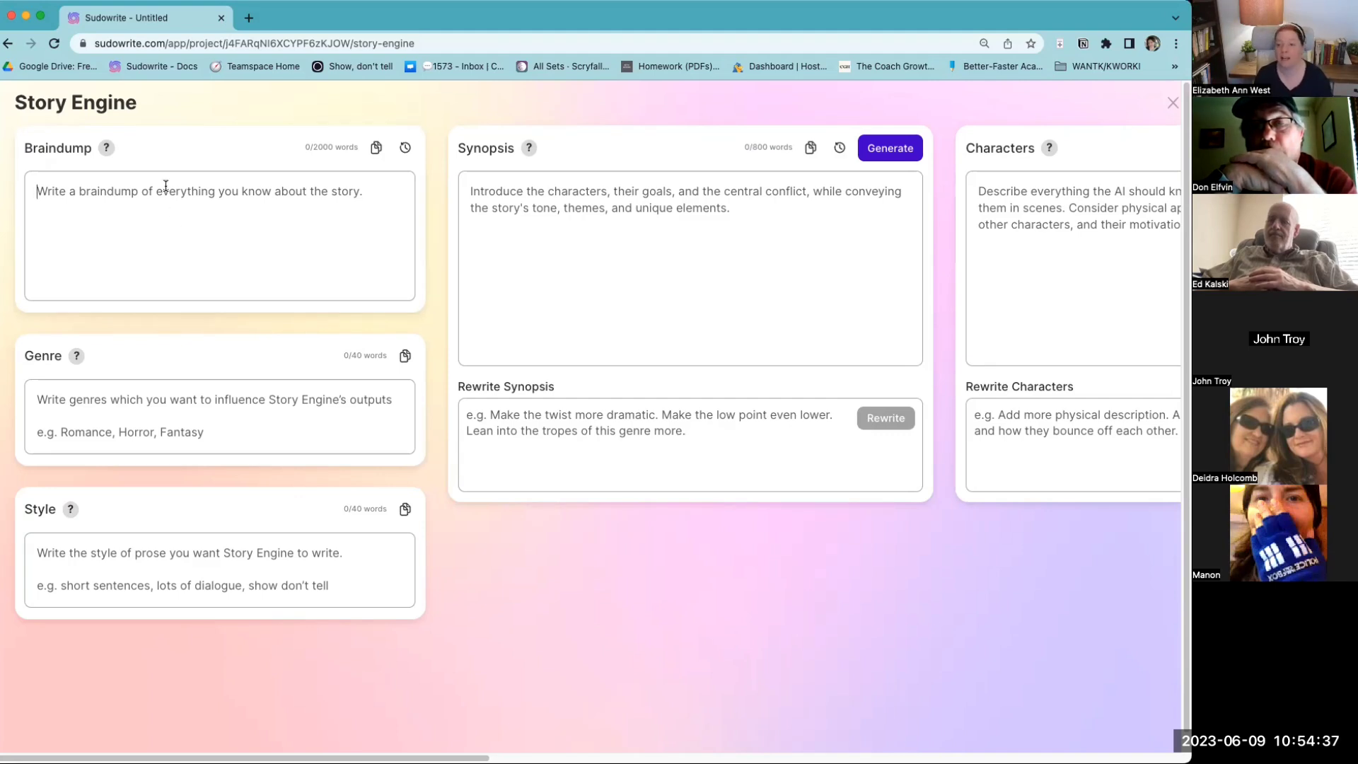
pyautogui.moveTo(106, 152)
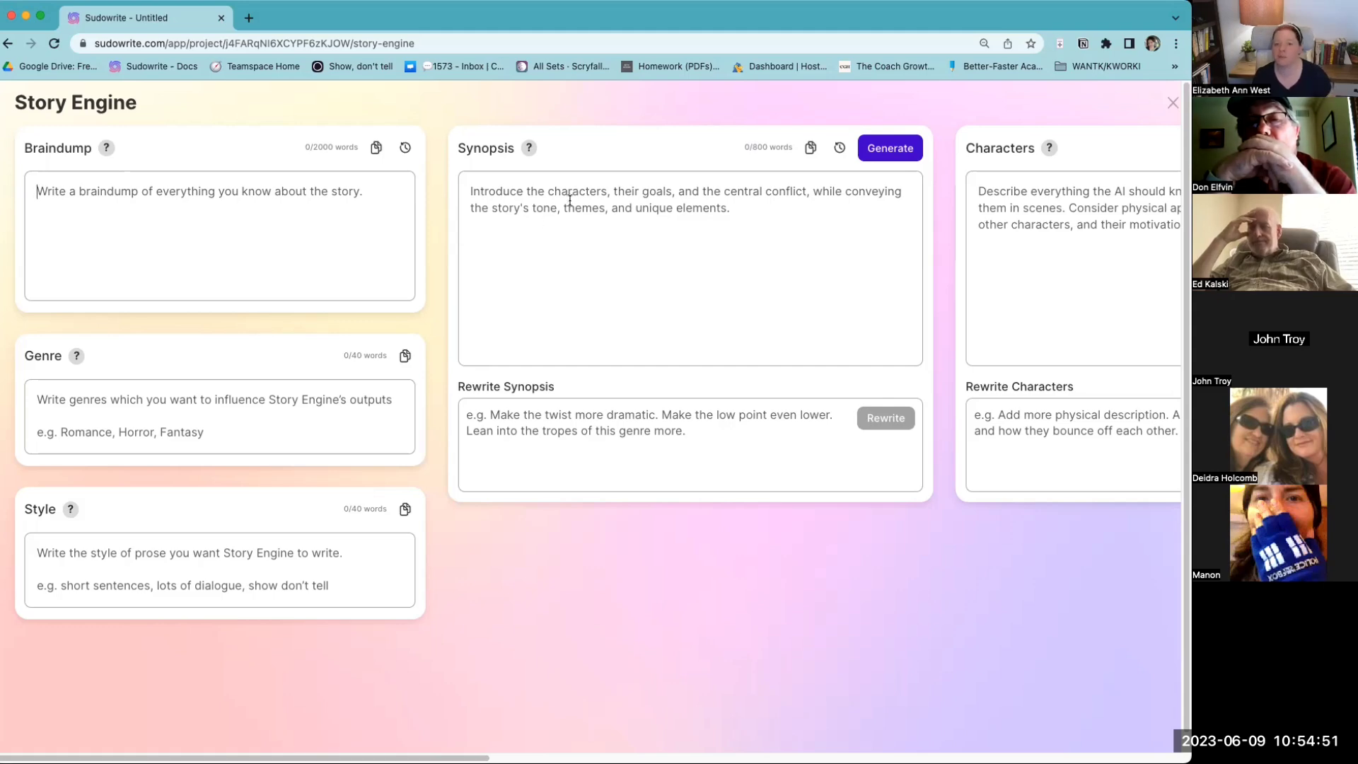
pyautogui.moveTo(469, 755); pyautogui.dragTo(943, 753)
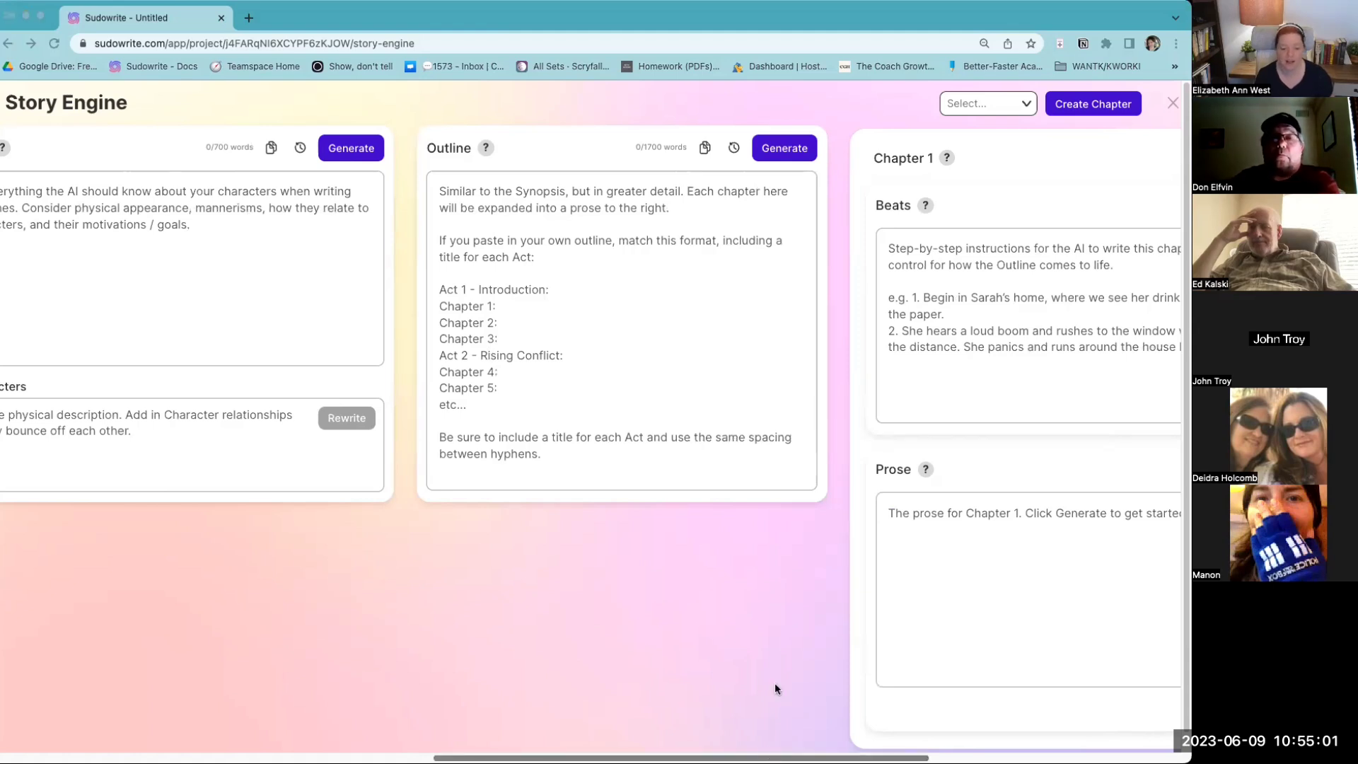
pyautogui.click(52, 31)
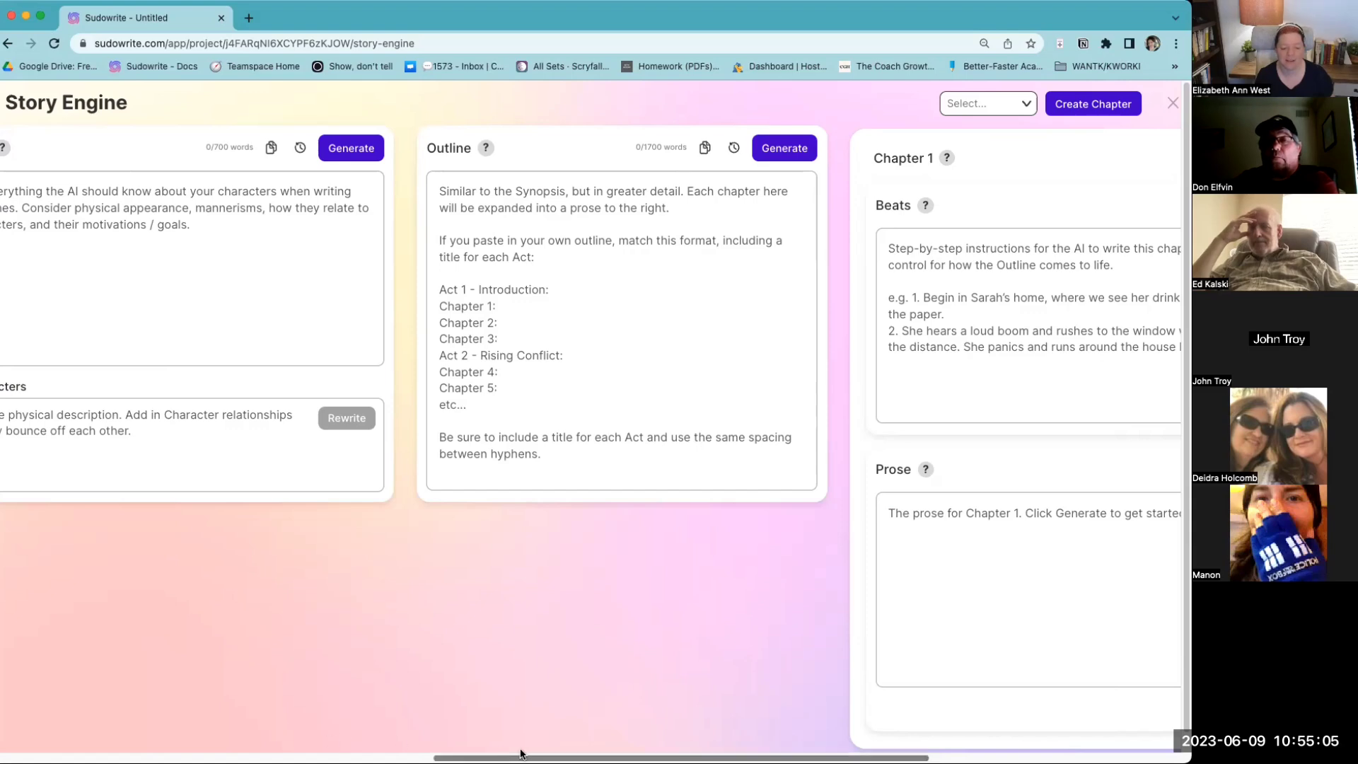
pyautogui.moveTo(500, 753); pyautogui.dragTo(9, 746)
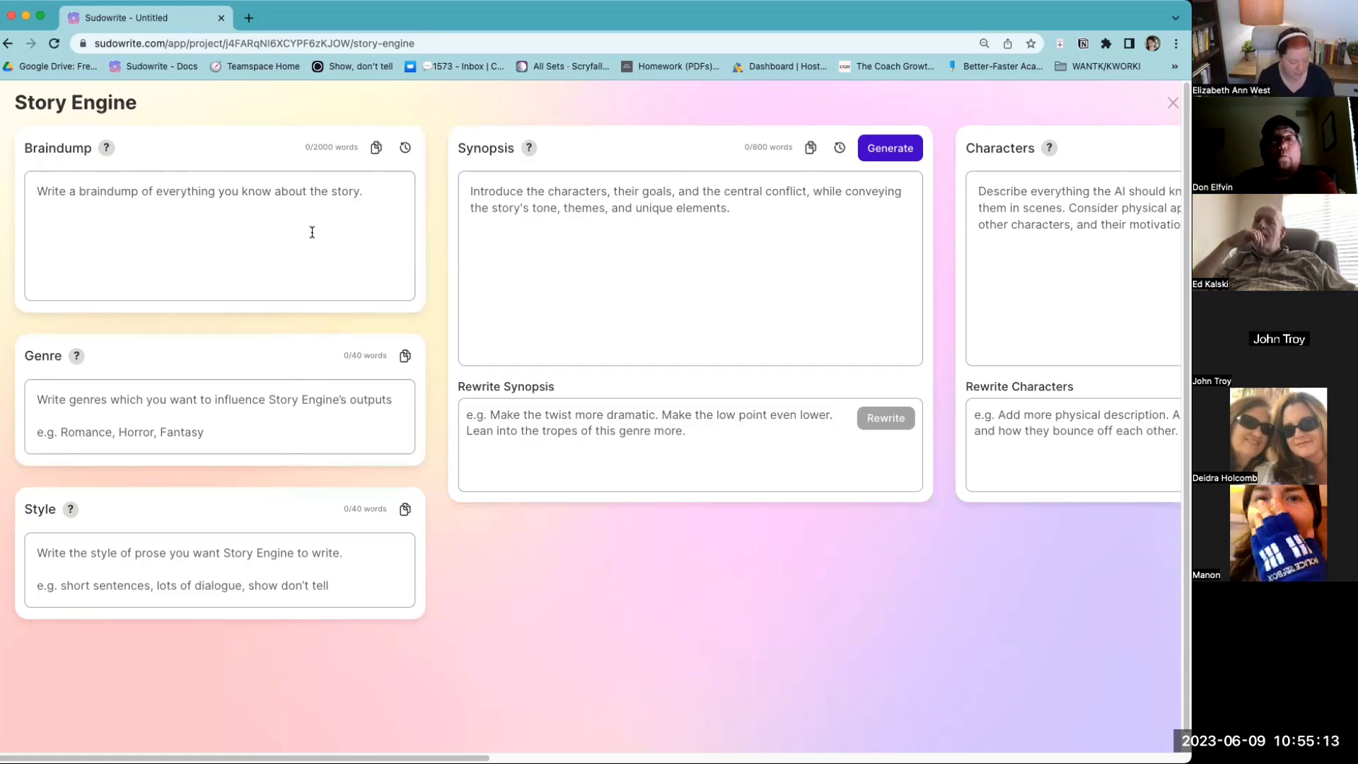
# Step: Enter "wildlife refuge center, reality TV show simulator" as the braindump
pyautogui.write('wild')
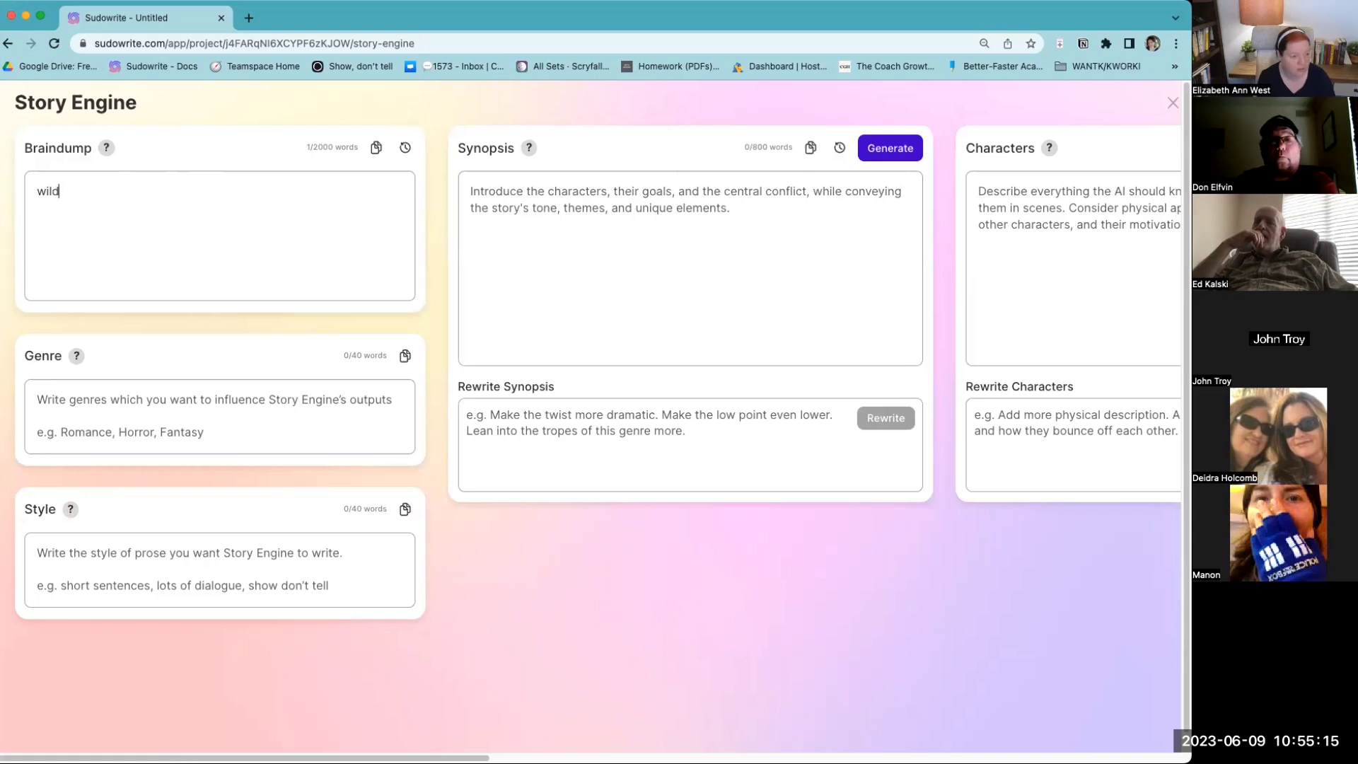
pyautogui.write('life re')
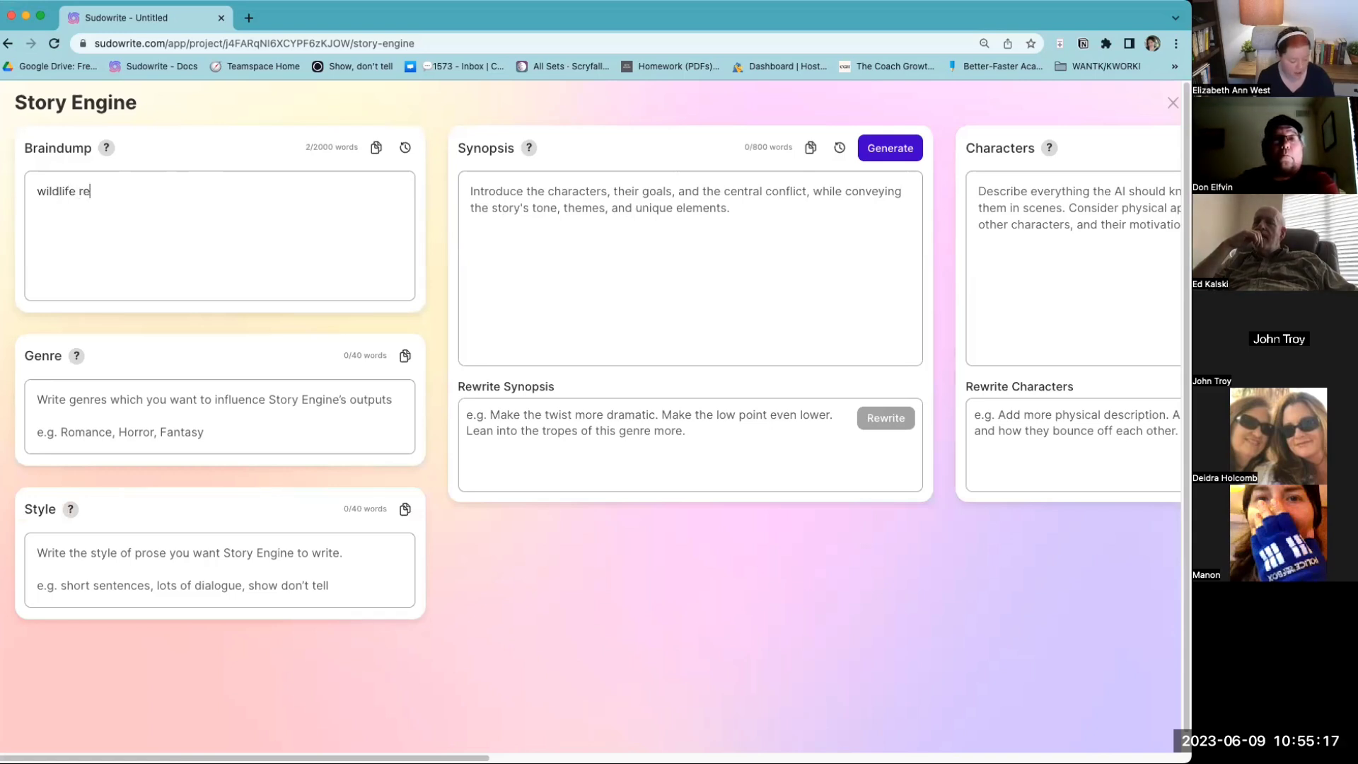
pyautogui.write('fuge center, ')
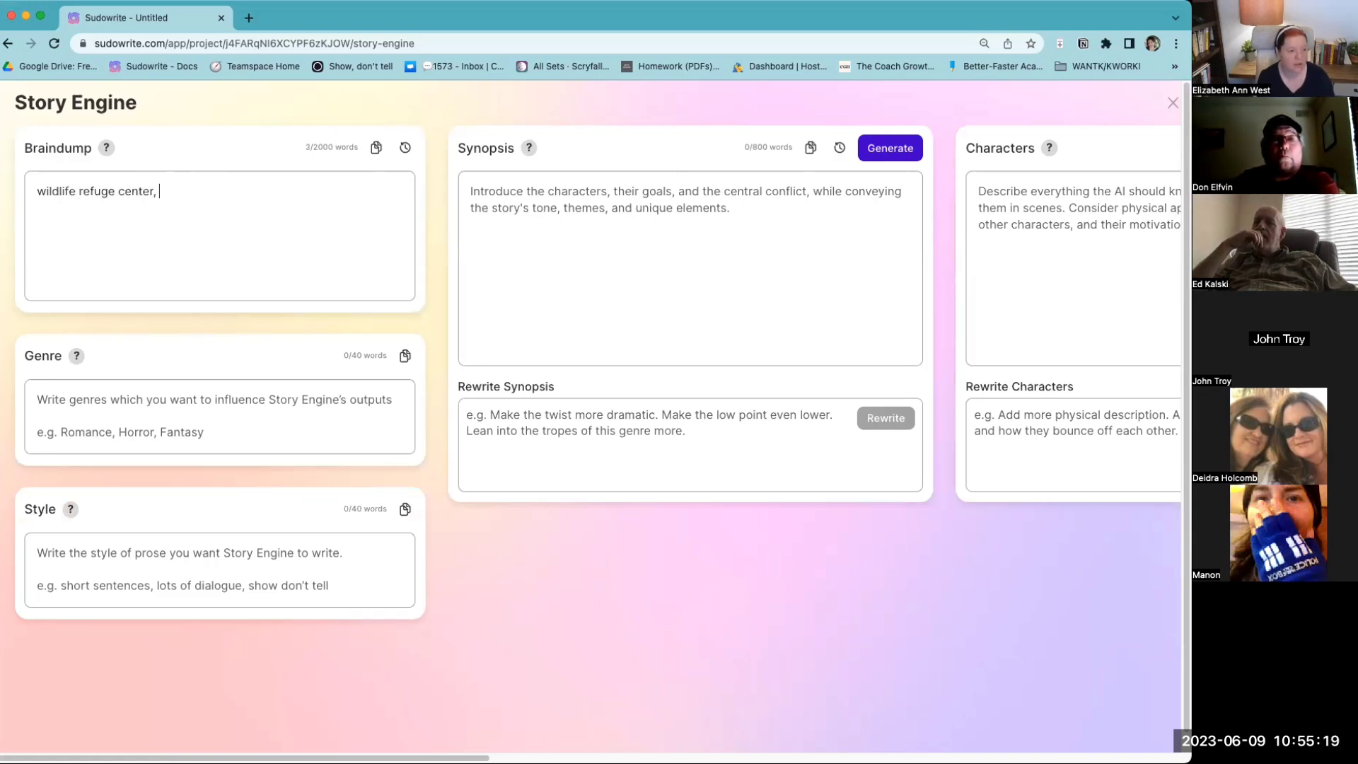
pyautogui.write('reality TV')
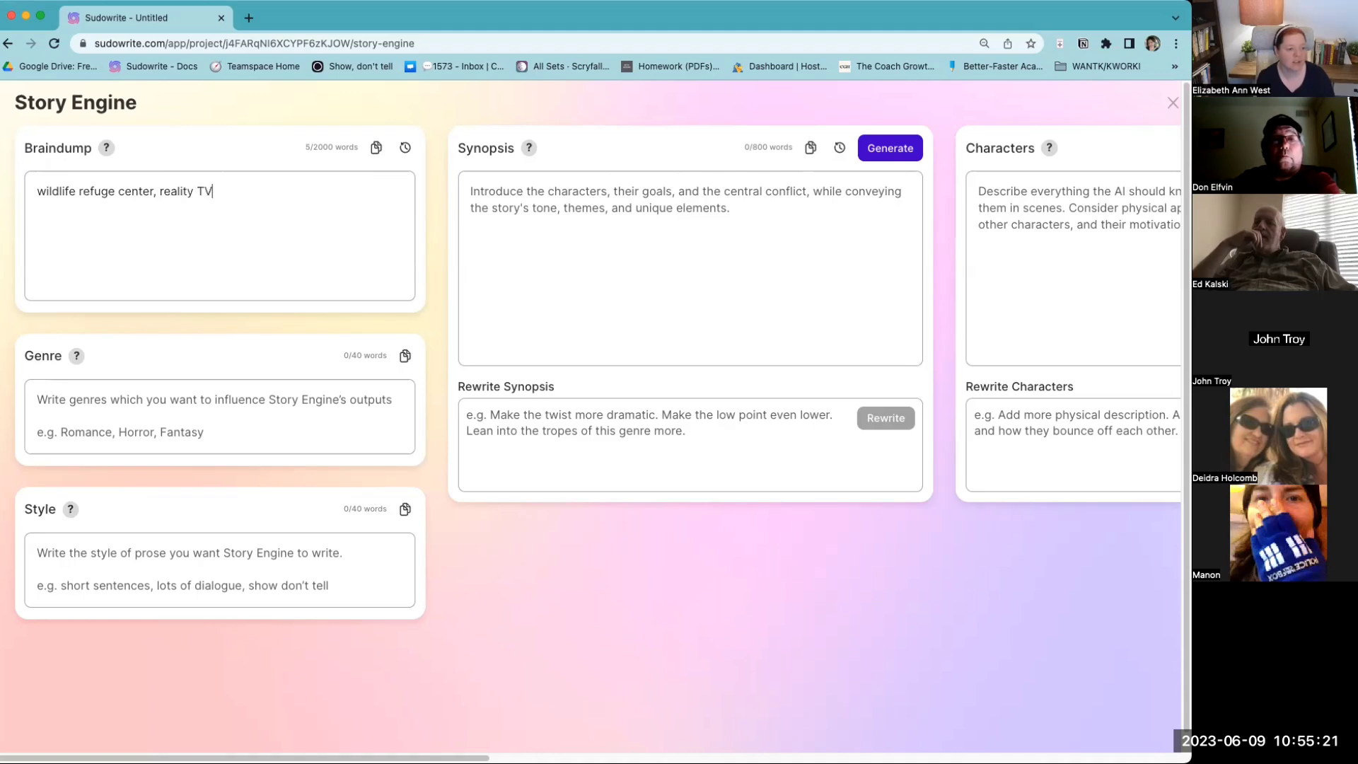
pyautogui.write(' show simulator')
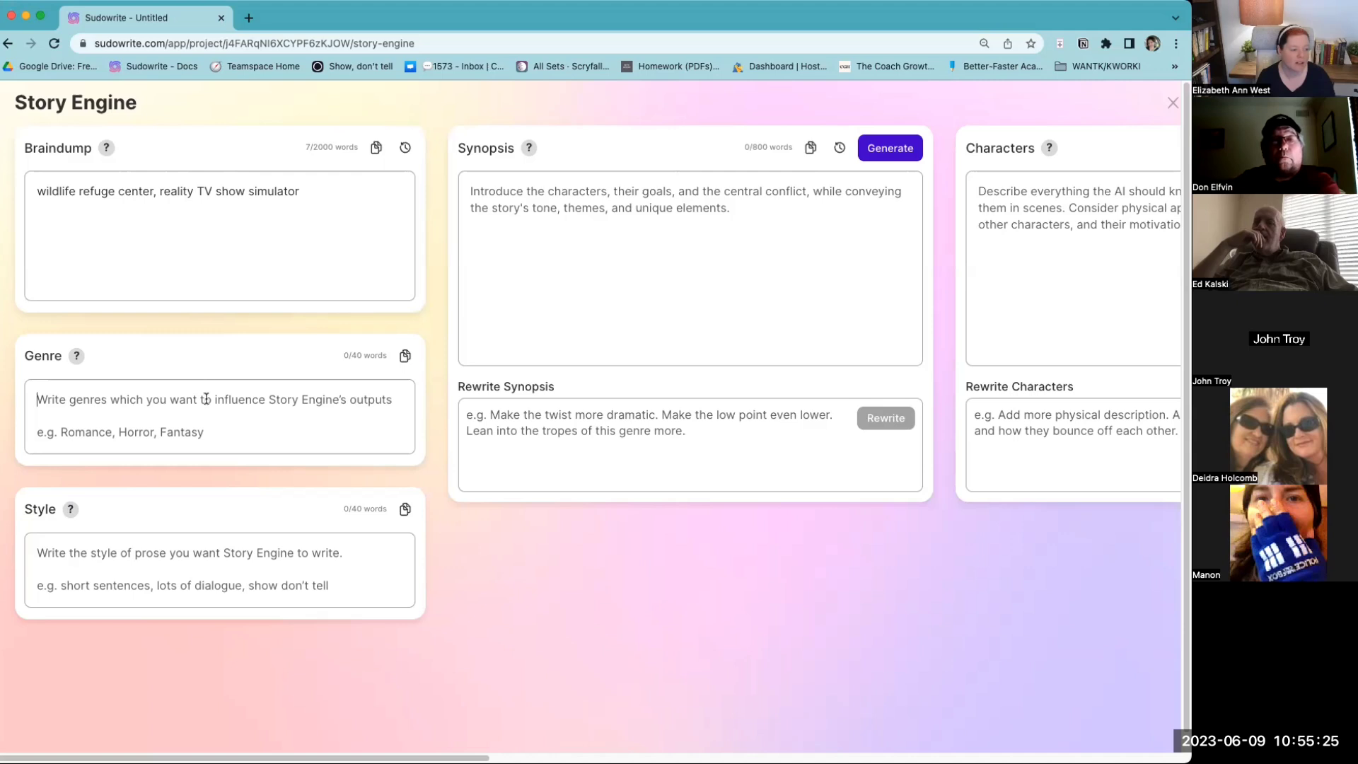
# Step: Set the genre to "contemporary fiction"
pyautogui.write('contemporary ')
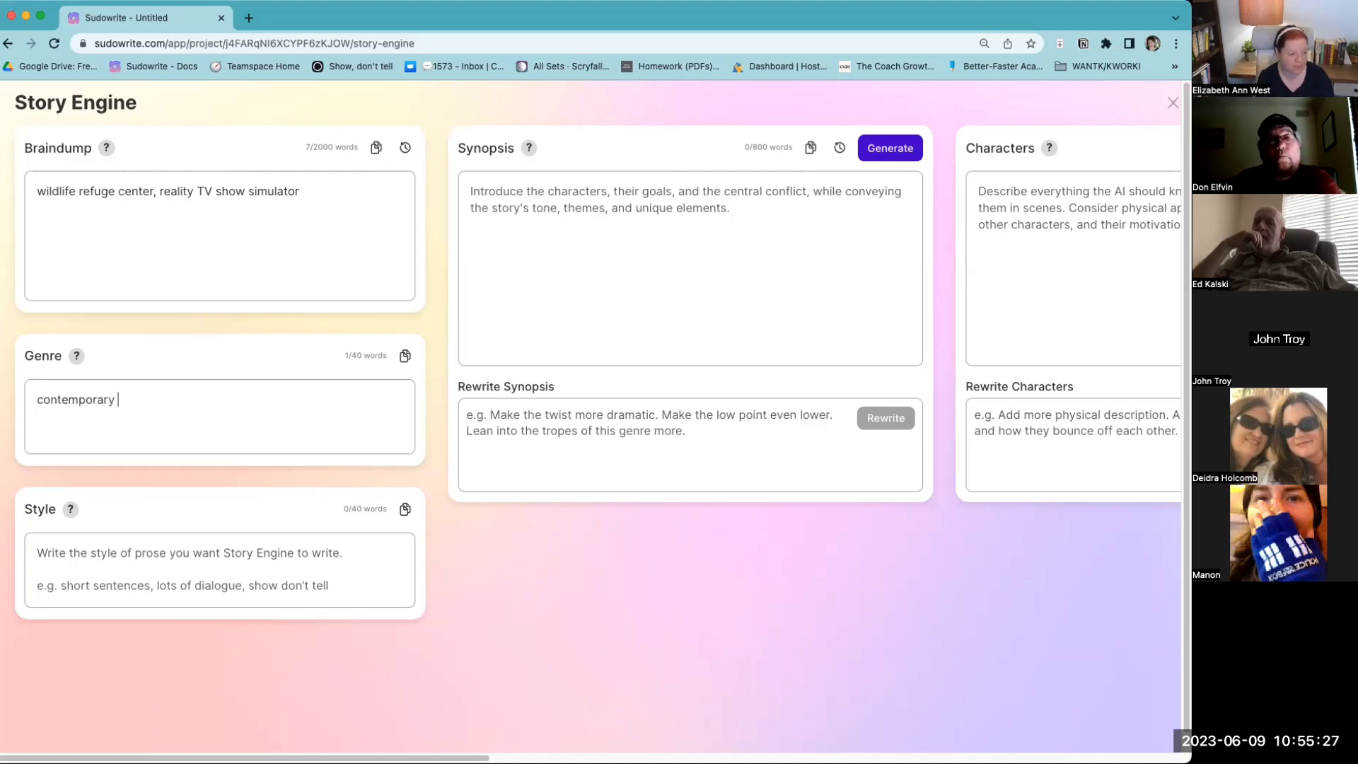
pyautogui.write('fiction')
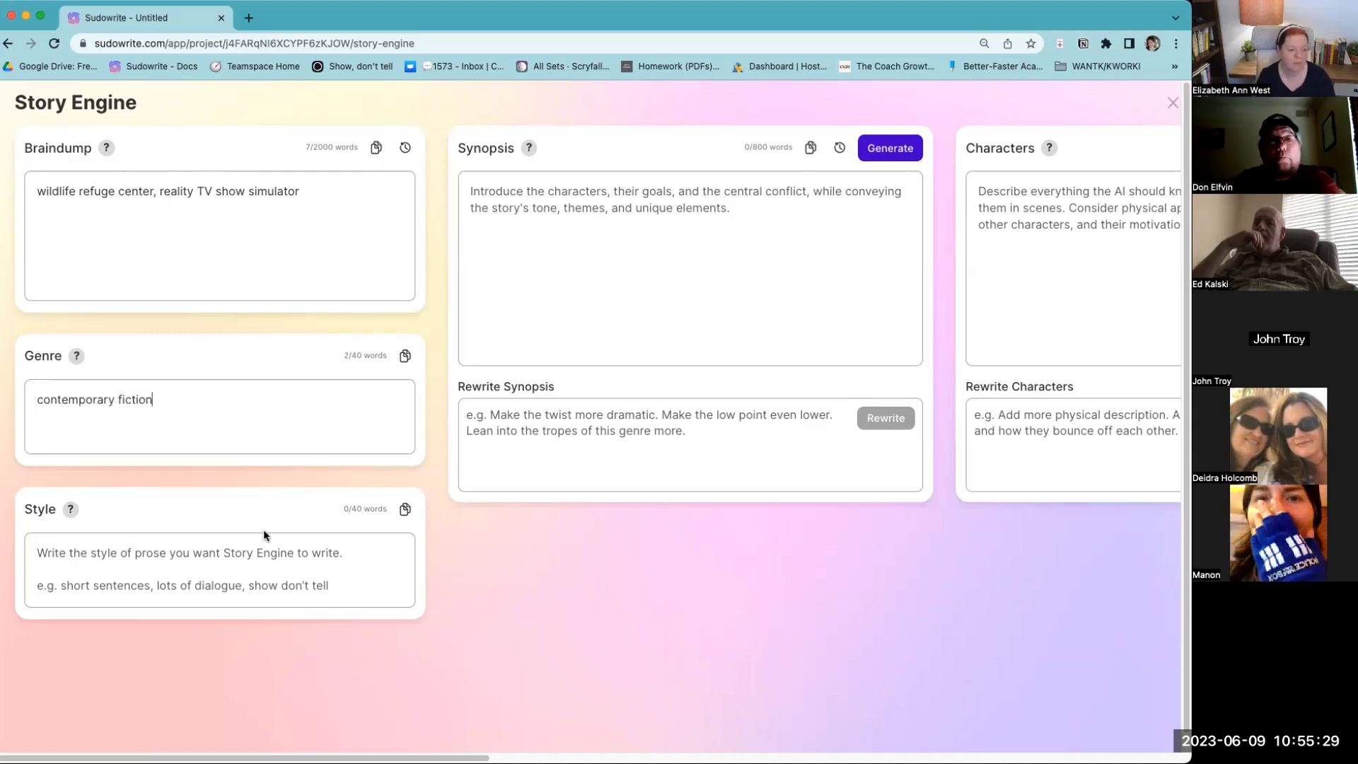
pyautogui.click(247, 548)
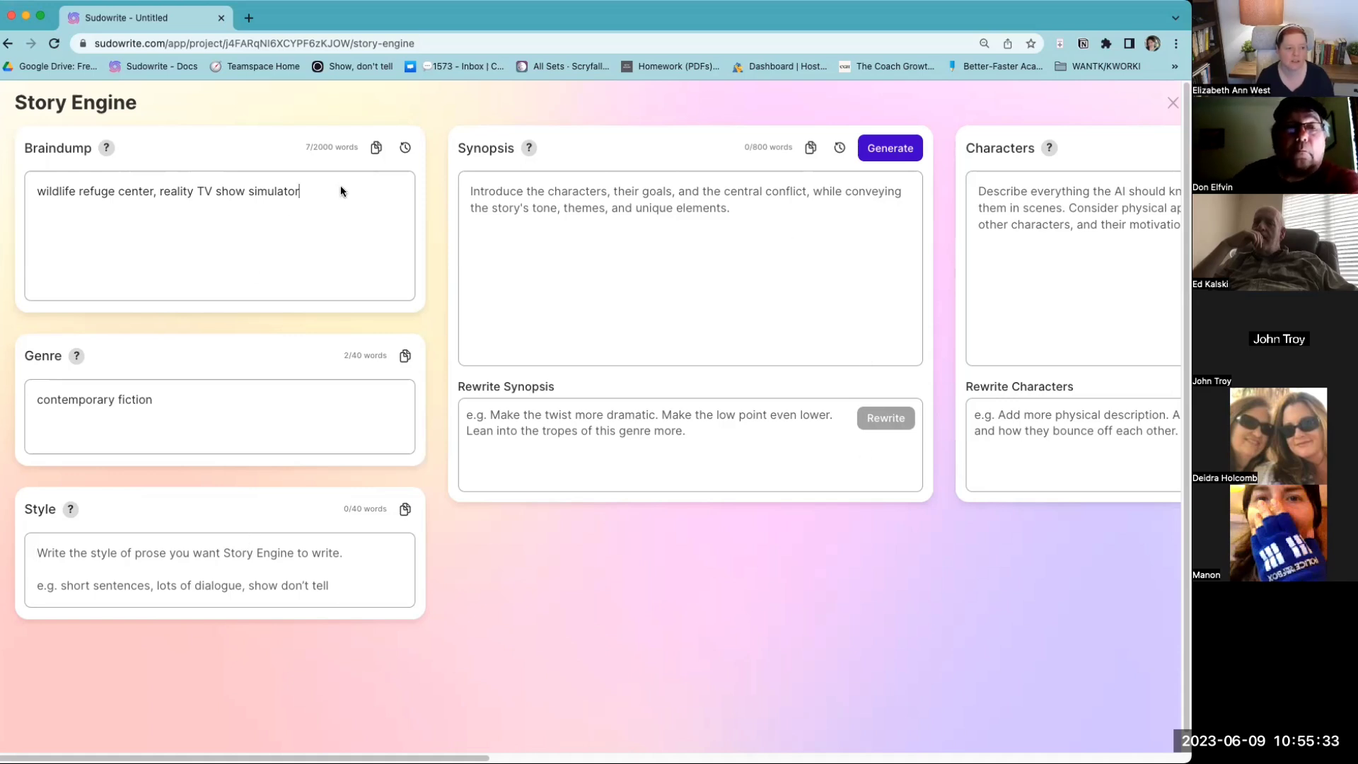
# Step: Extend the braindump with ", whole cast of characters and animals kind of like The Office in that it's a mockumentary"
pyautogui.write(', whole cast of characters and animals kind of ')
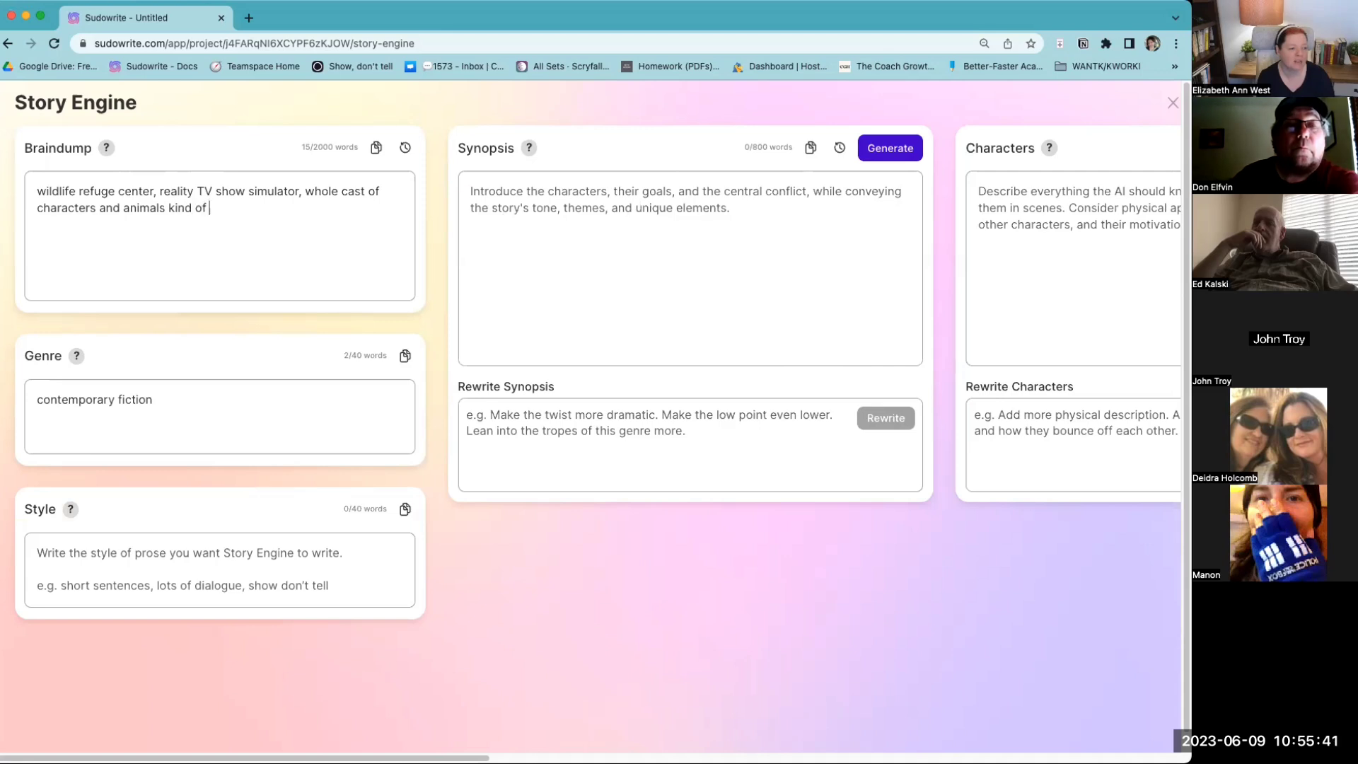
pyautogui.write('like The Office ')
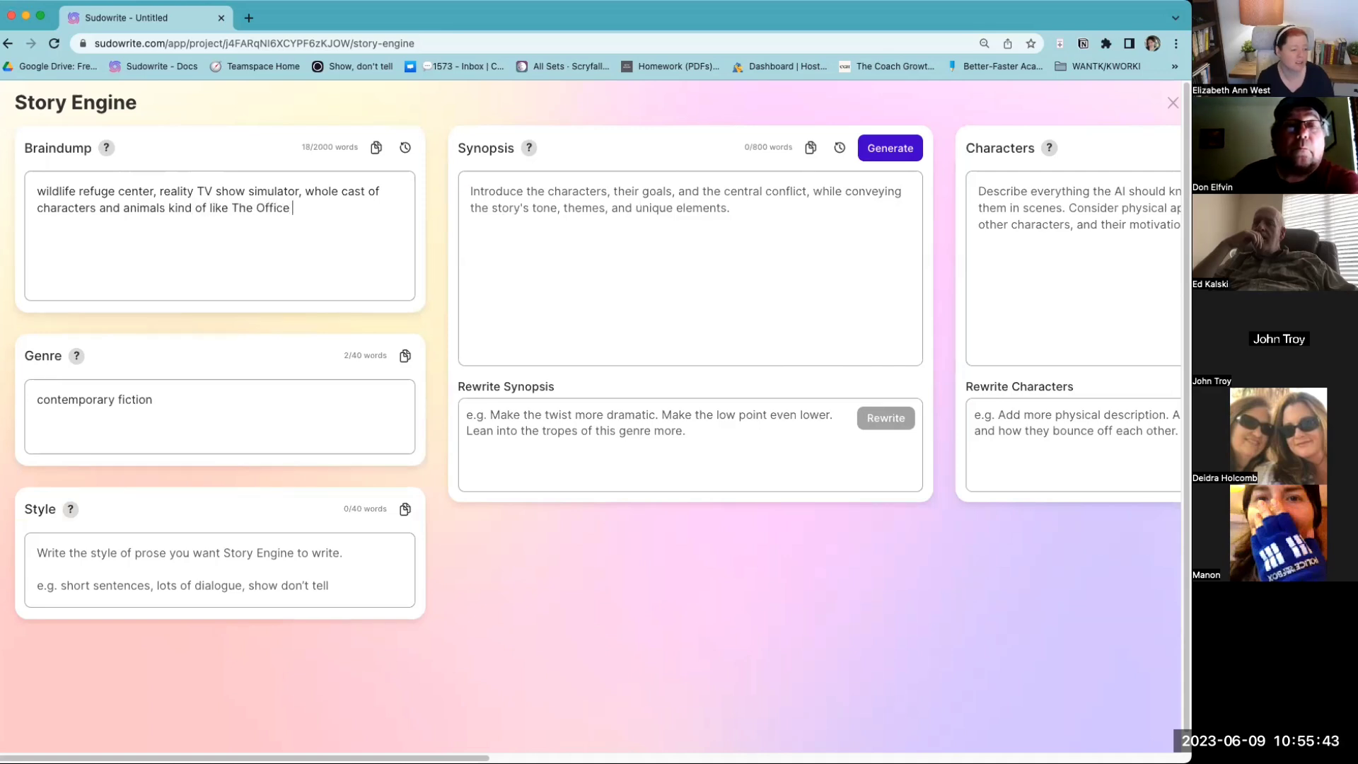
pyautogui.write("in that it's a mok")
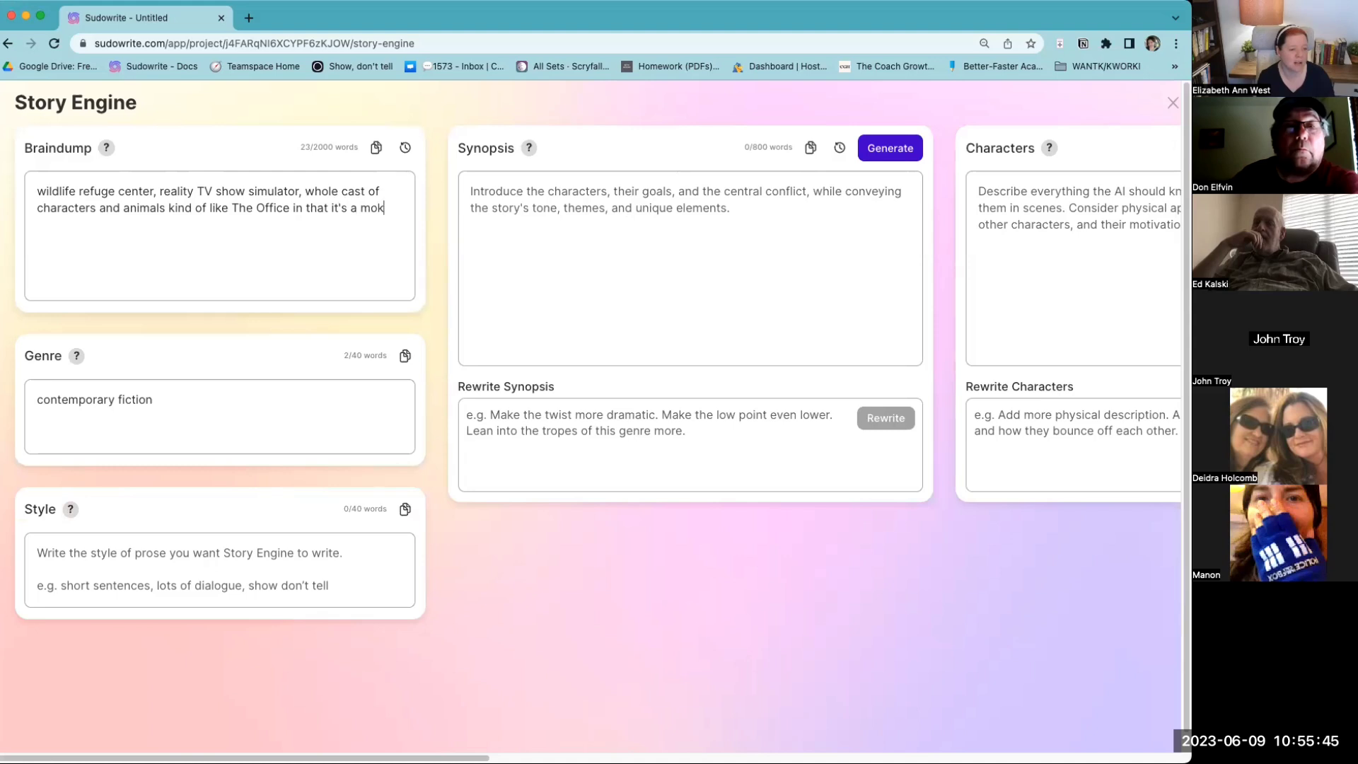
pyautogui.press('BackSpace')
pyautogui.write('ckumentary')
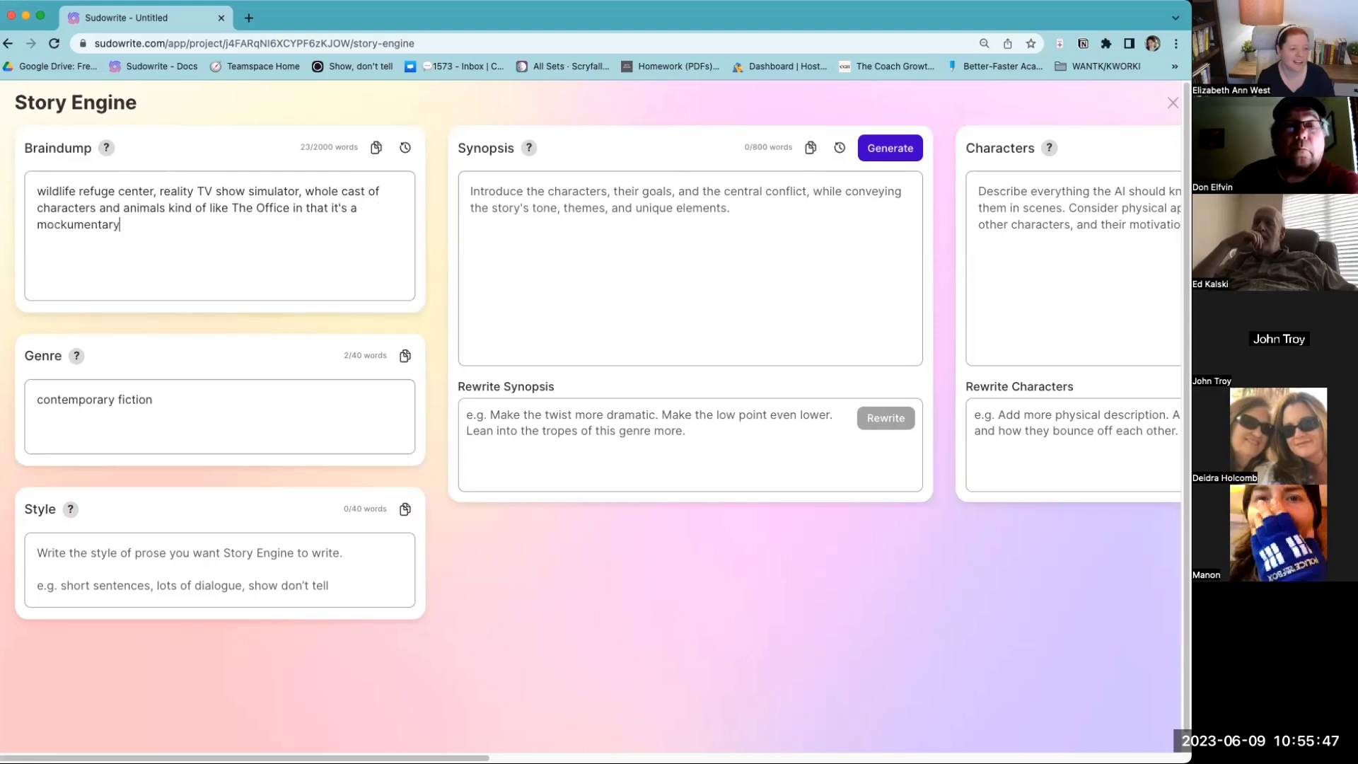
# Step: Continue the braindump after "mockumentary" with "show in a book format with hijinks and crazy antics."
pyautogui.write(' show')
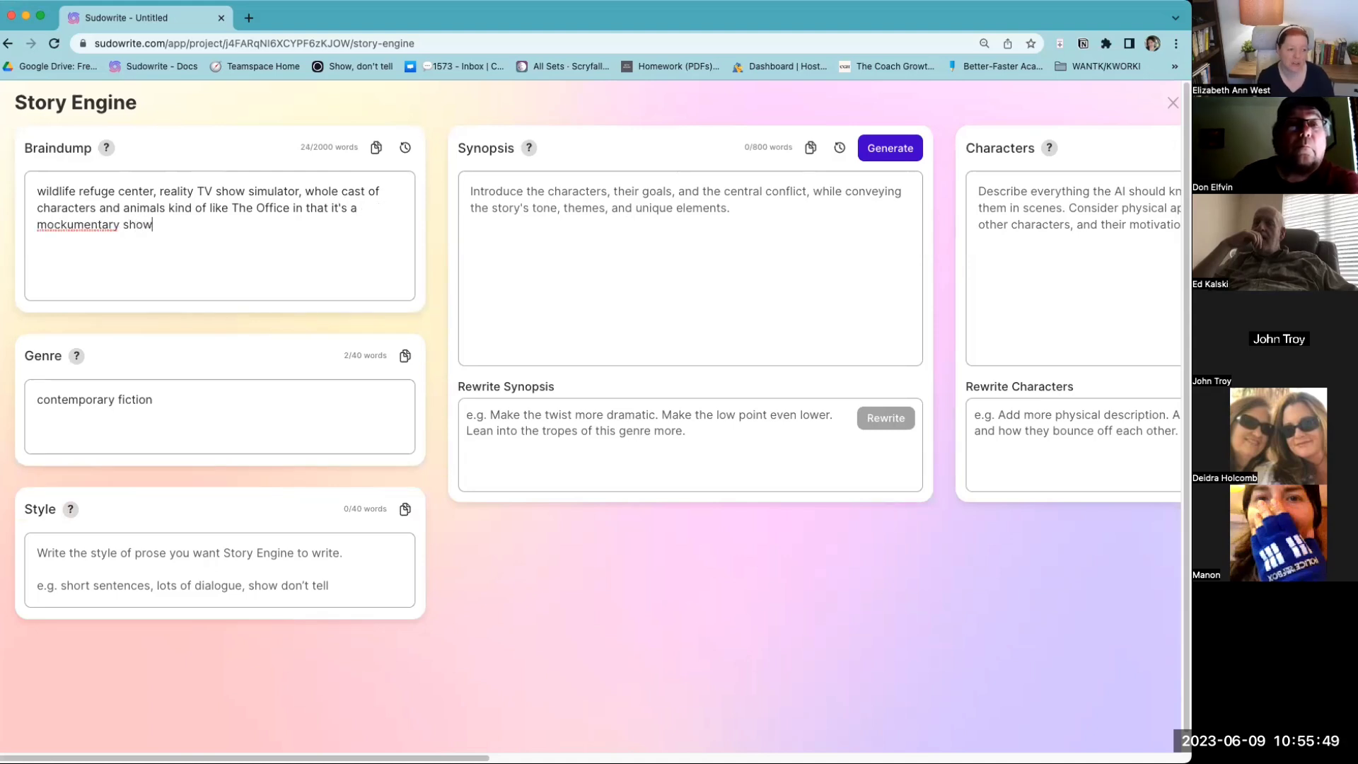
pyautogui.write(' in a boo')
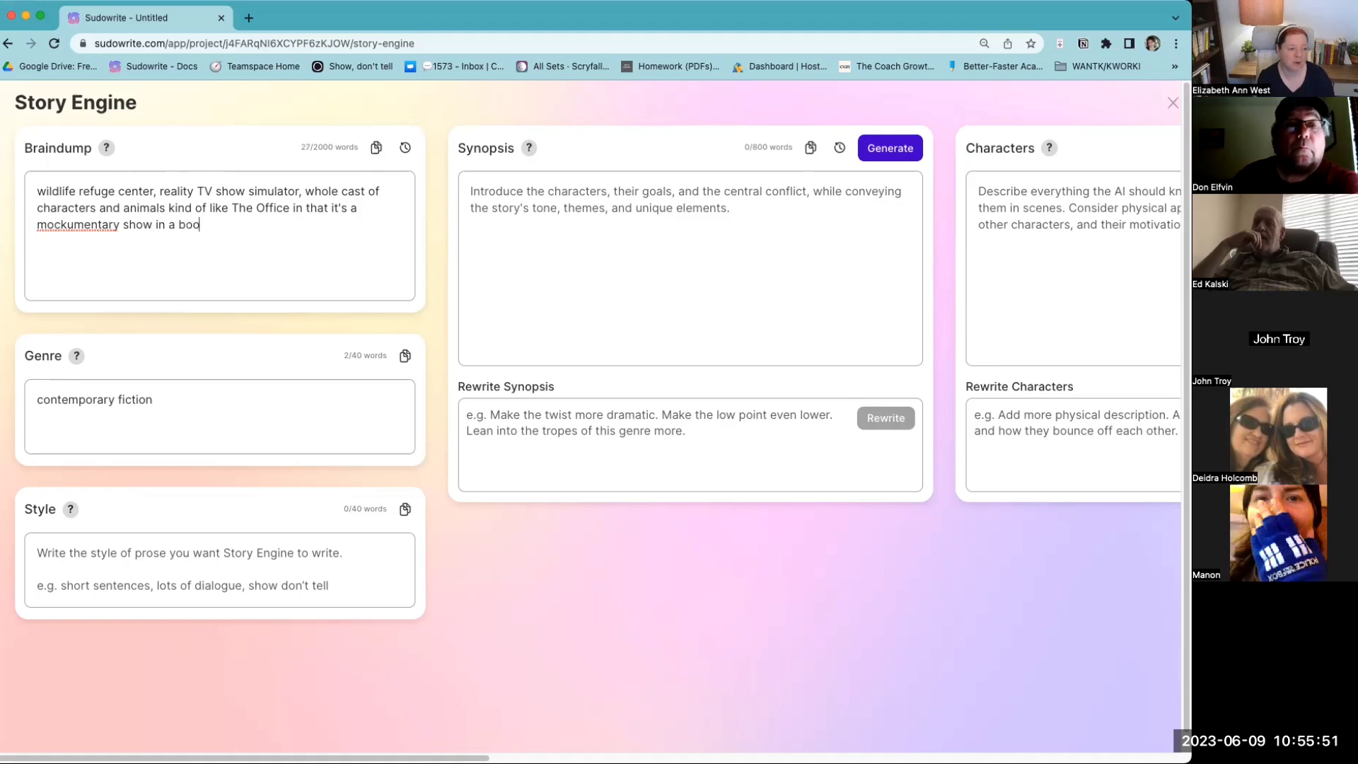
pyautogui.write('k format w')
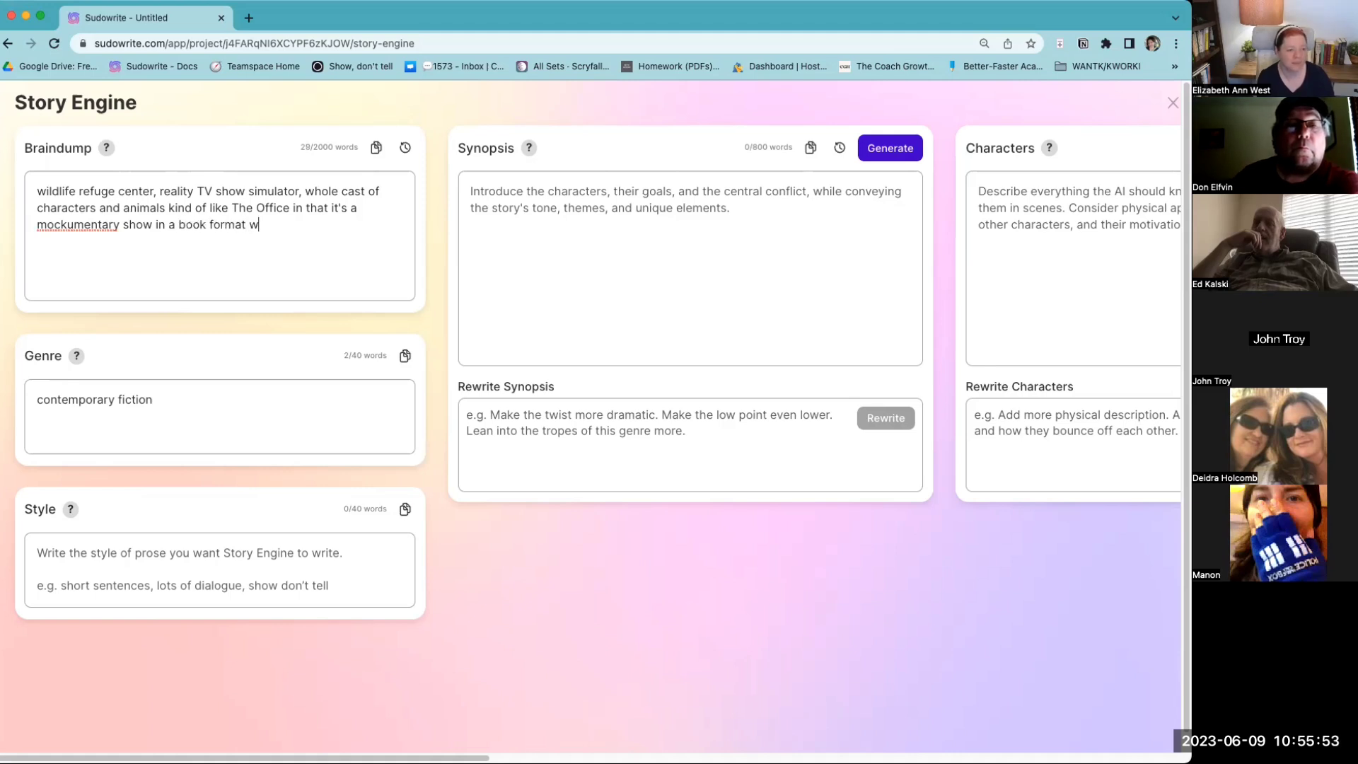
pyautogui.write('ith hi')
pyautogui.write('d crazy')
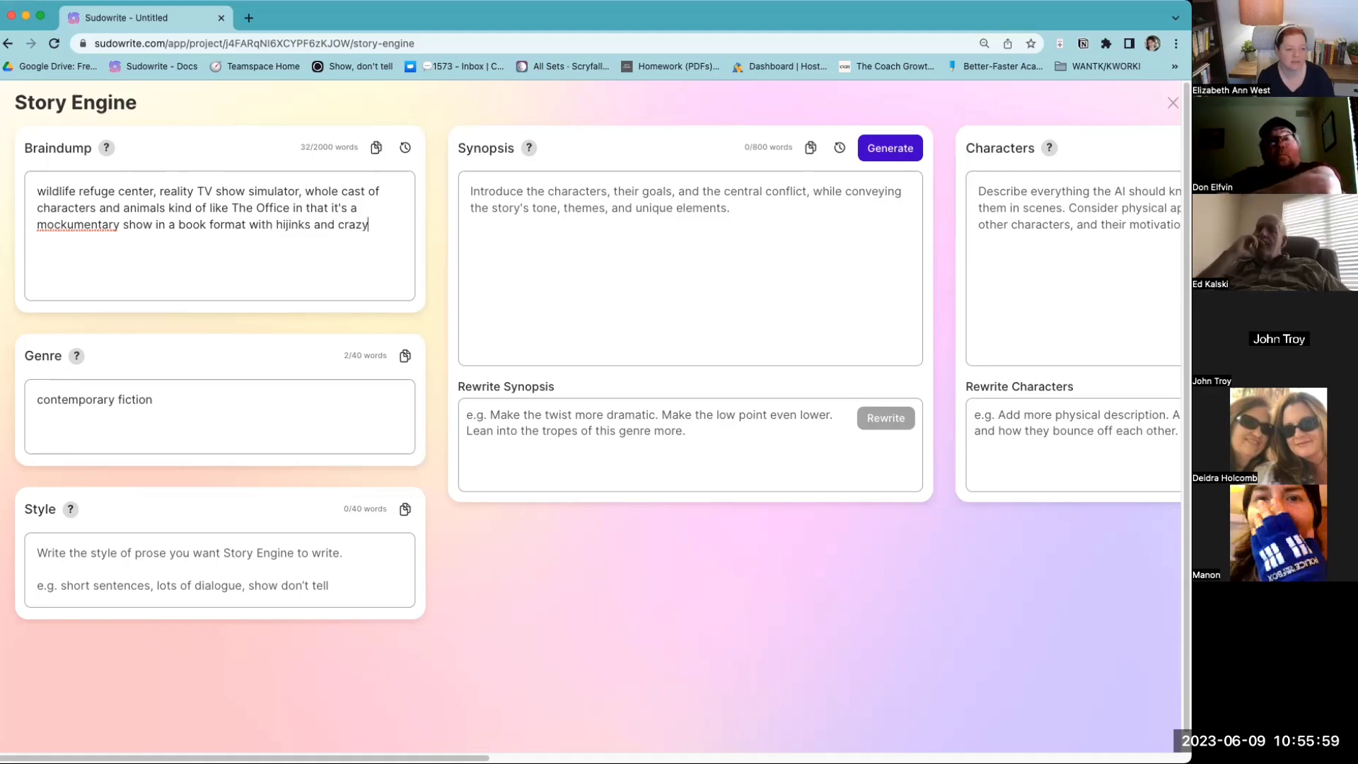
pyautogui.write(' antics. THe big')
# Step: End the braindump with "The big conflict is securing funding for another year from an eccentric billionaire." and generate the synopsis
pyautogui.press('BackSpace')
pyautogui.press('BackSpace')
pyautogui.press('BackSpace')
pyautogui.write('he big conflic')
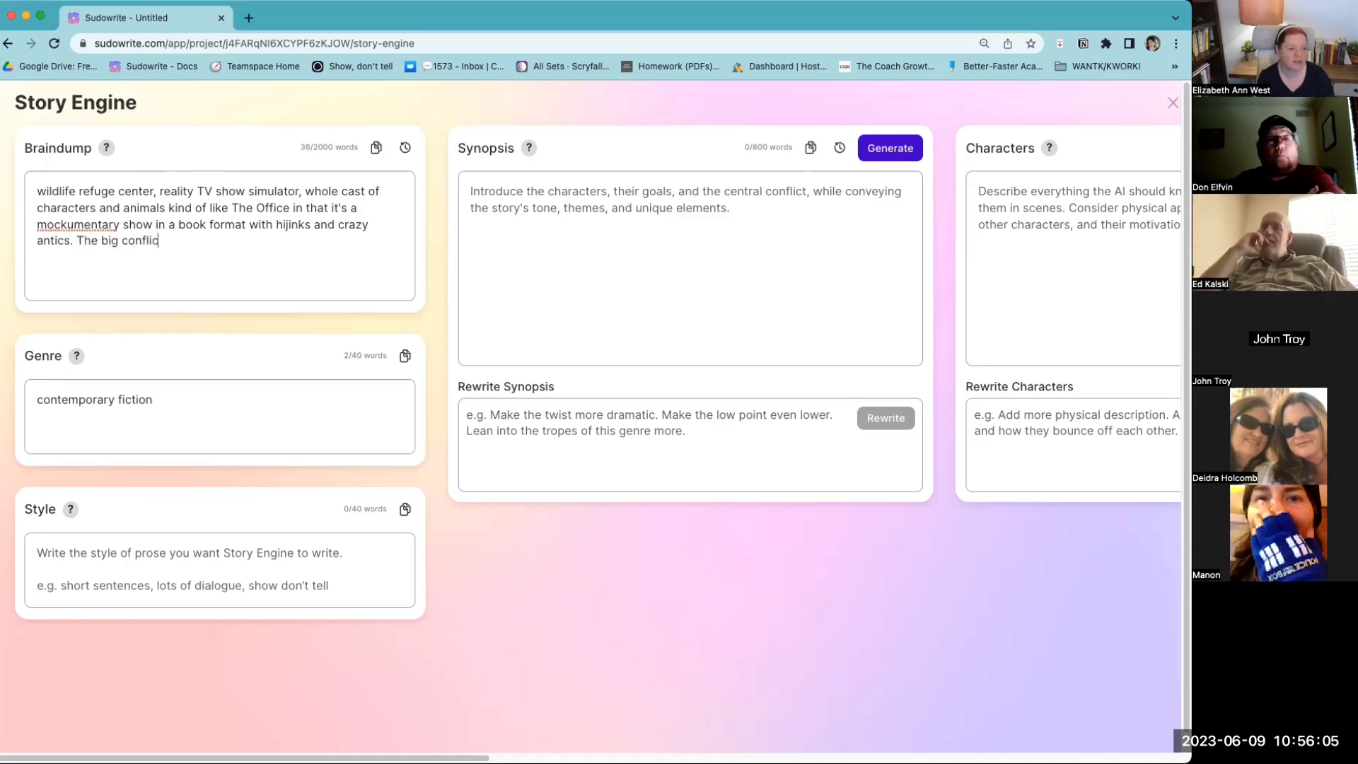
pyautogui.write('t is securing funding for another uyear')
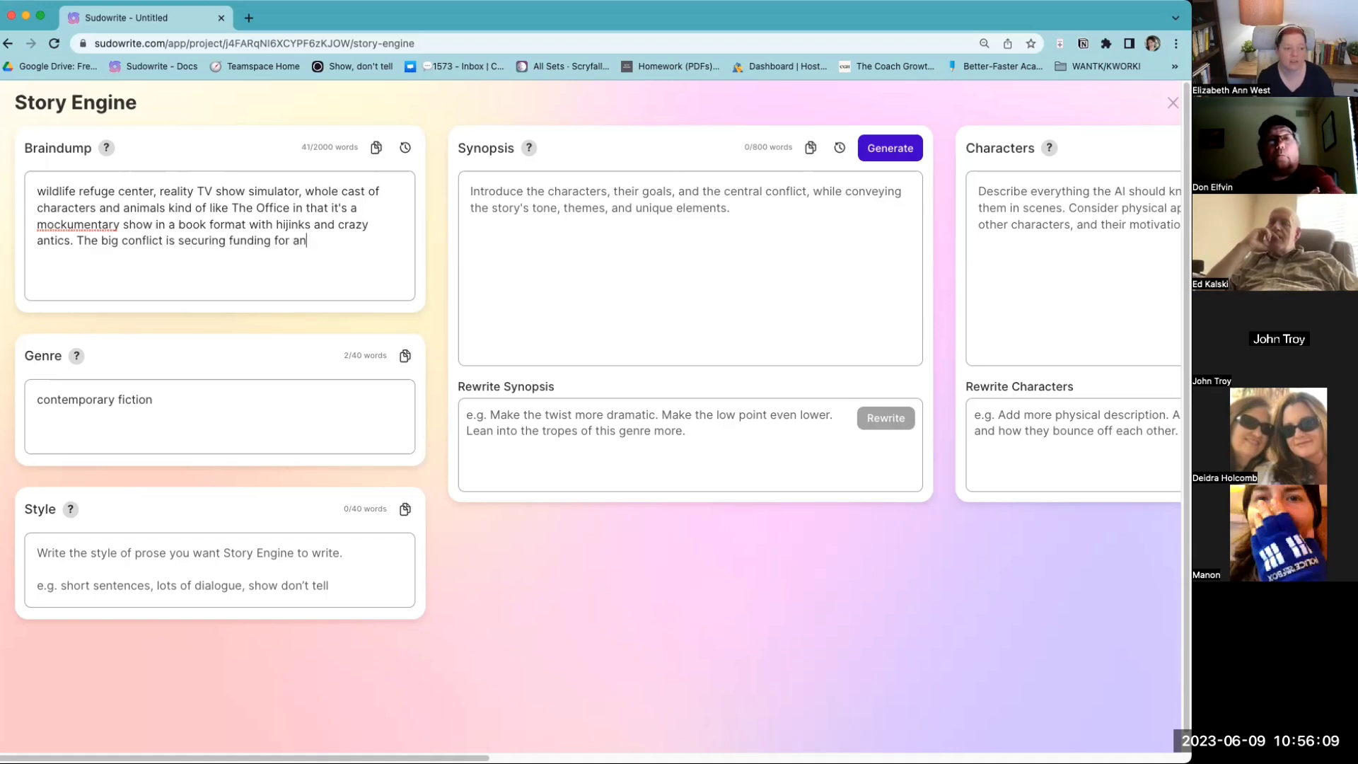
pyautogui.press('BackSpace')
pyautogui.write('year from an eccentric billionaire.')
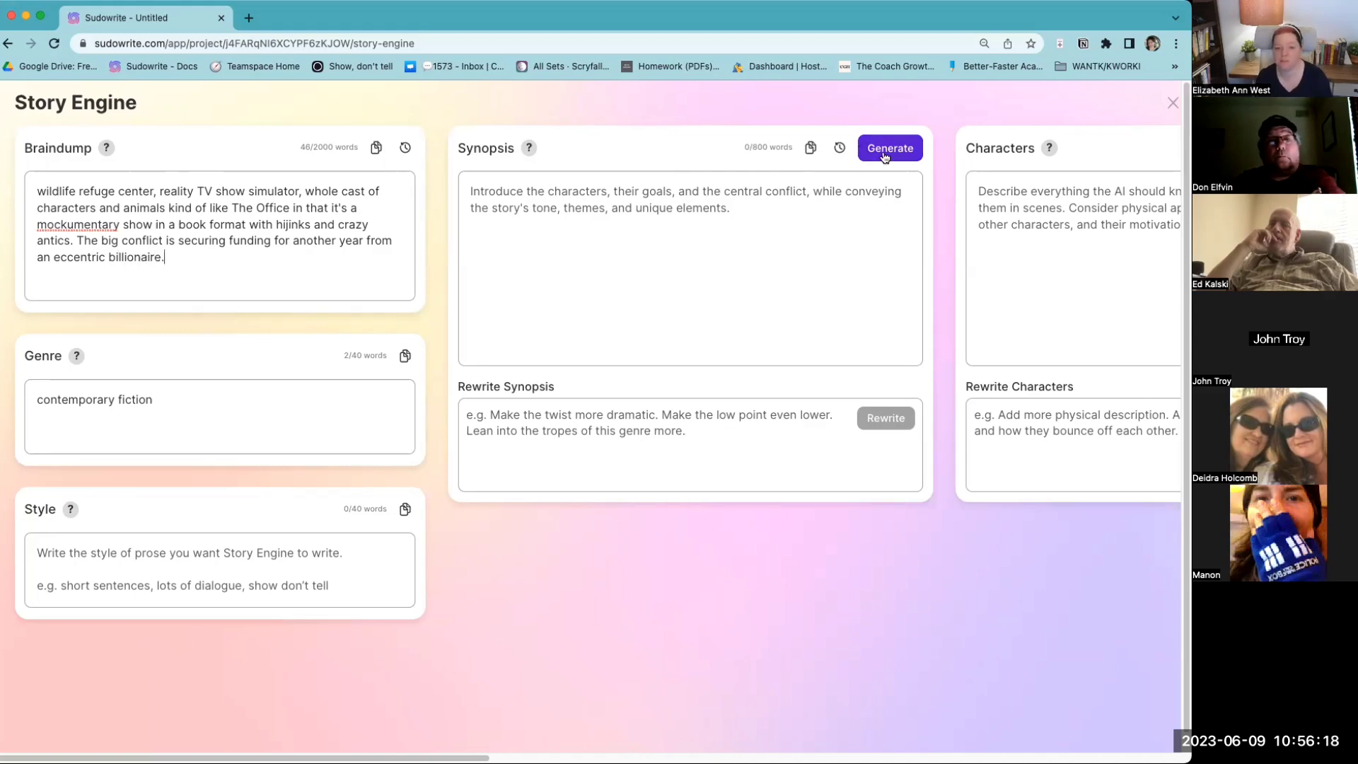
pyautogui.click(884, 150)
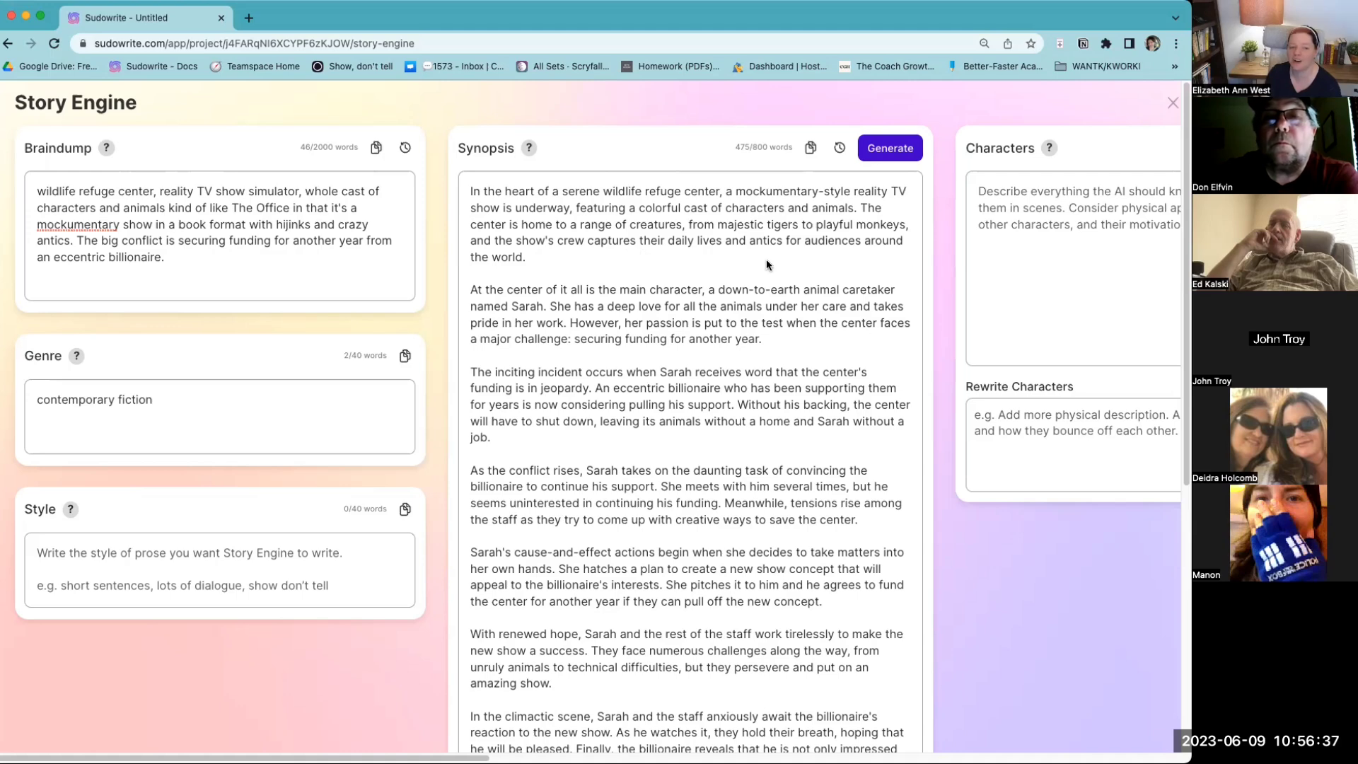
# Step: Read through the generated synopsis from its opening paragraph to the end
pyautogui.scroll(-2, 767, 265)
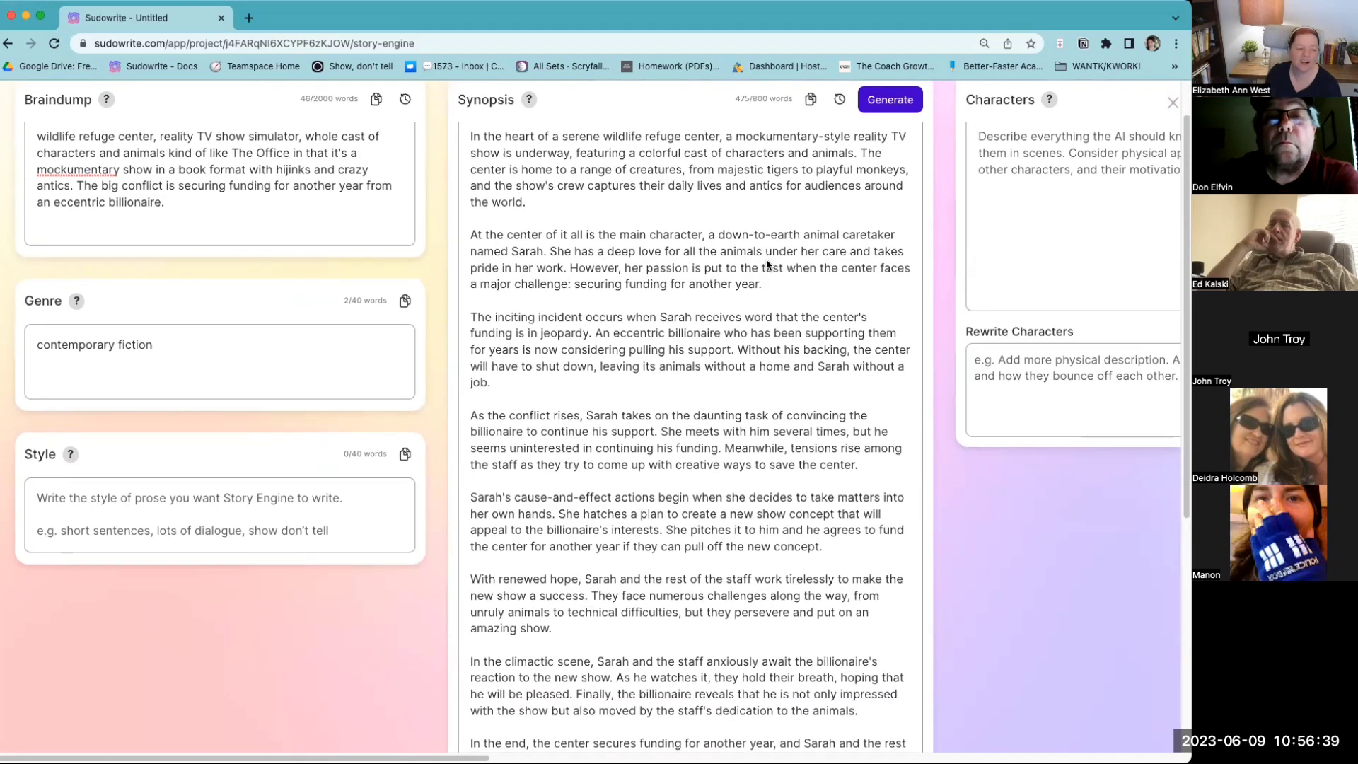
pyautogui.scroll(-1, 767, 261)
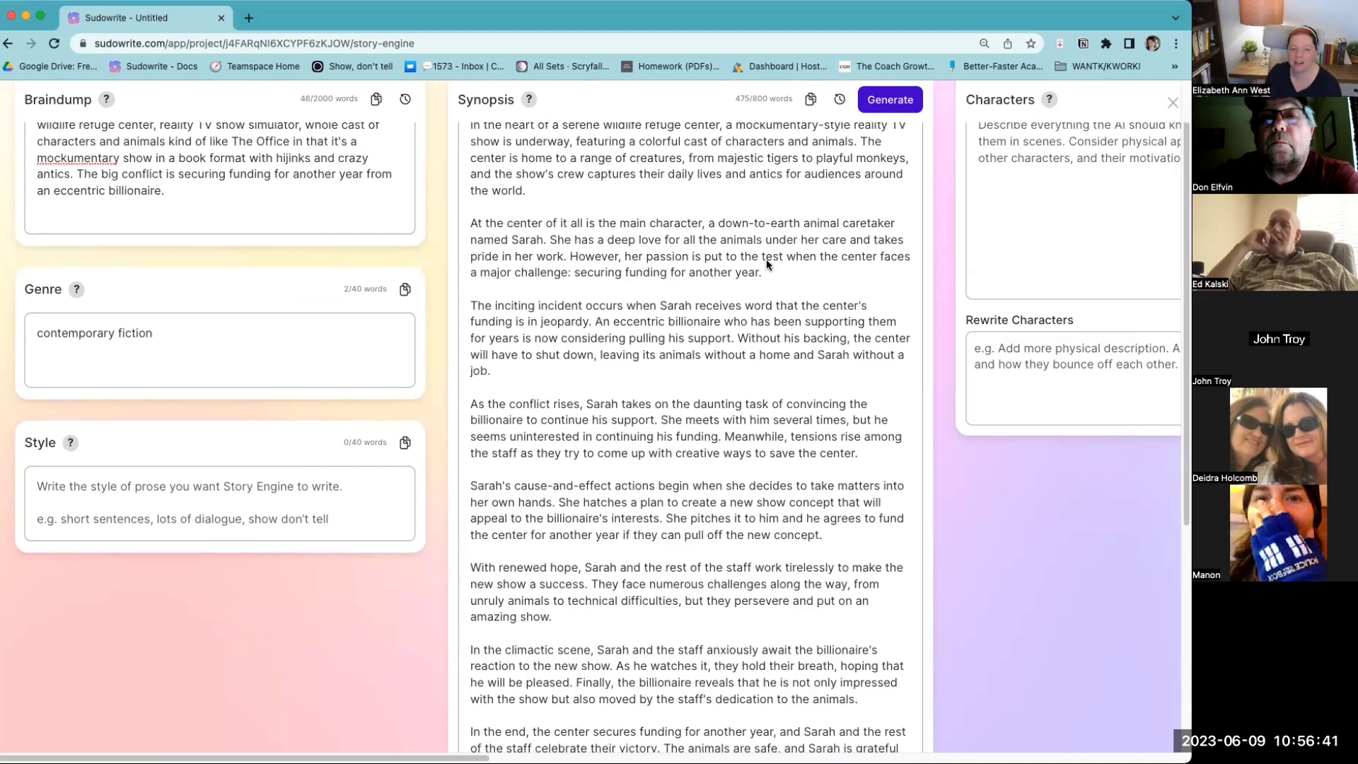
pyautogui.scroll(-1, 767, 262)
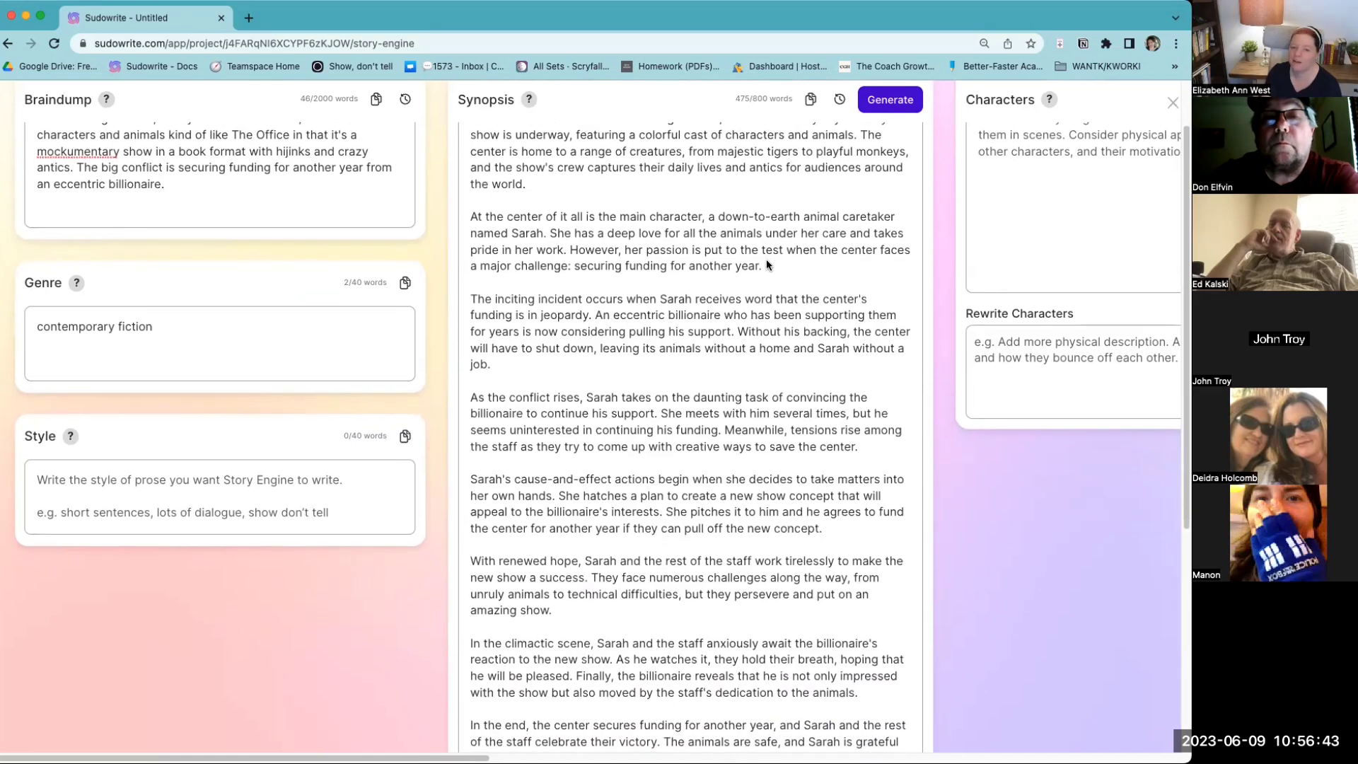
pyautogui.scroll(-1, 766, 265)
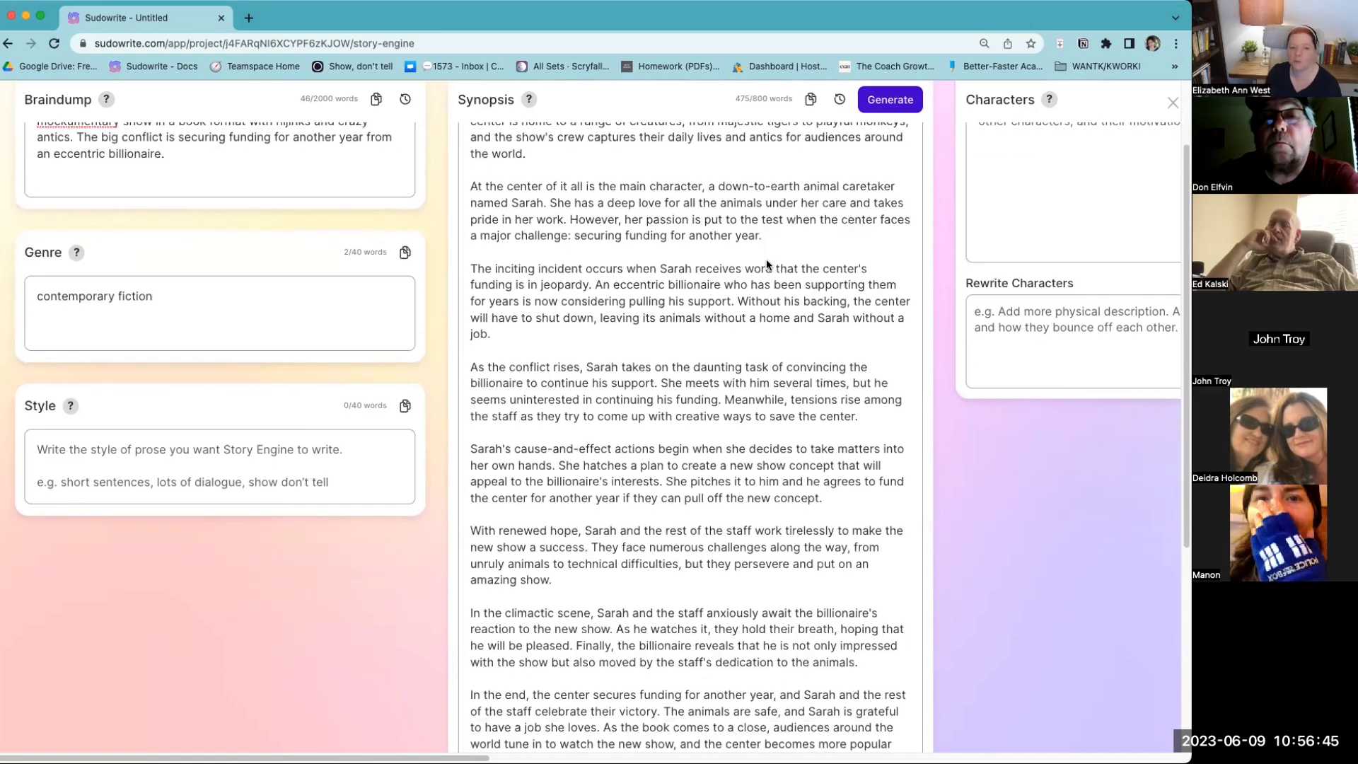
pyautogui.scroll(-2, 609, 320)
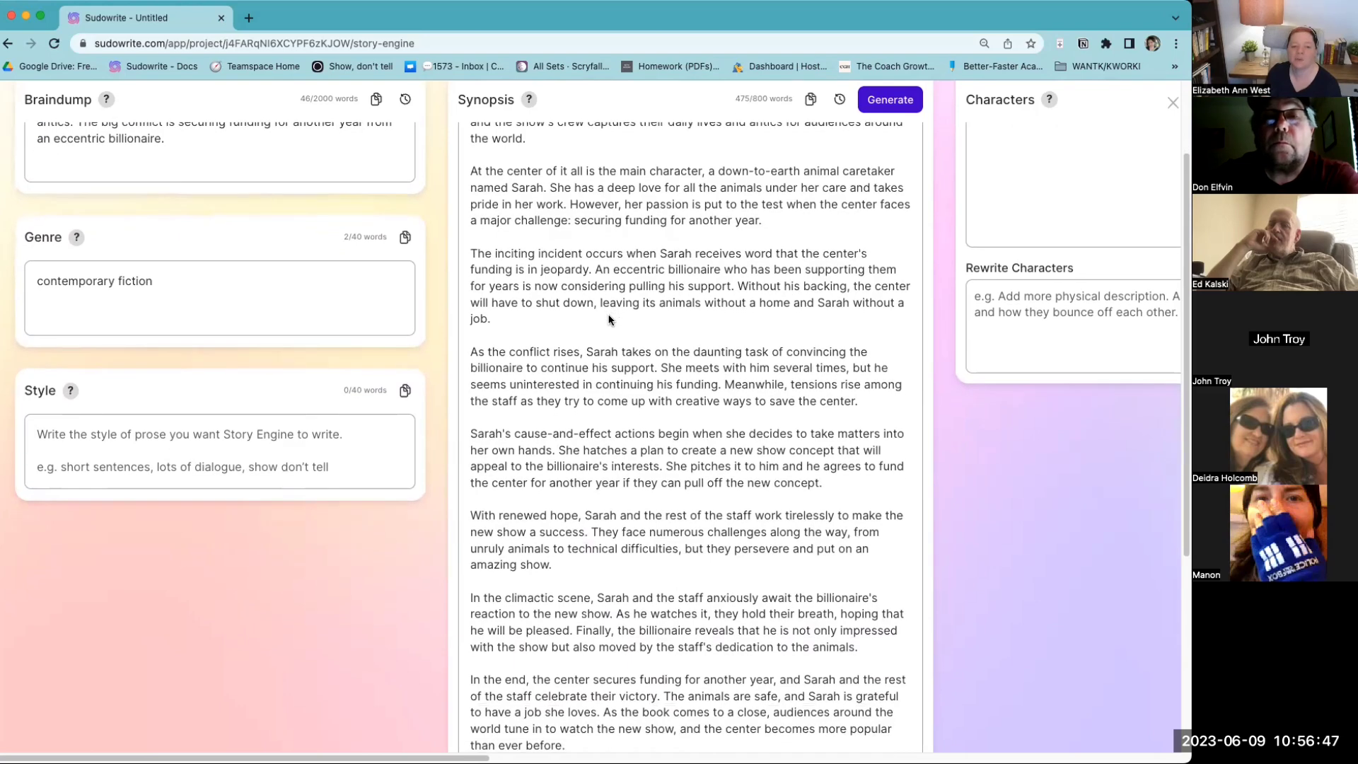
pyautogui.scroll(-1, 609, 319)
pyautogui.scroll(-3, 609, 320)
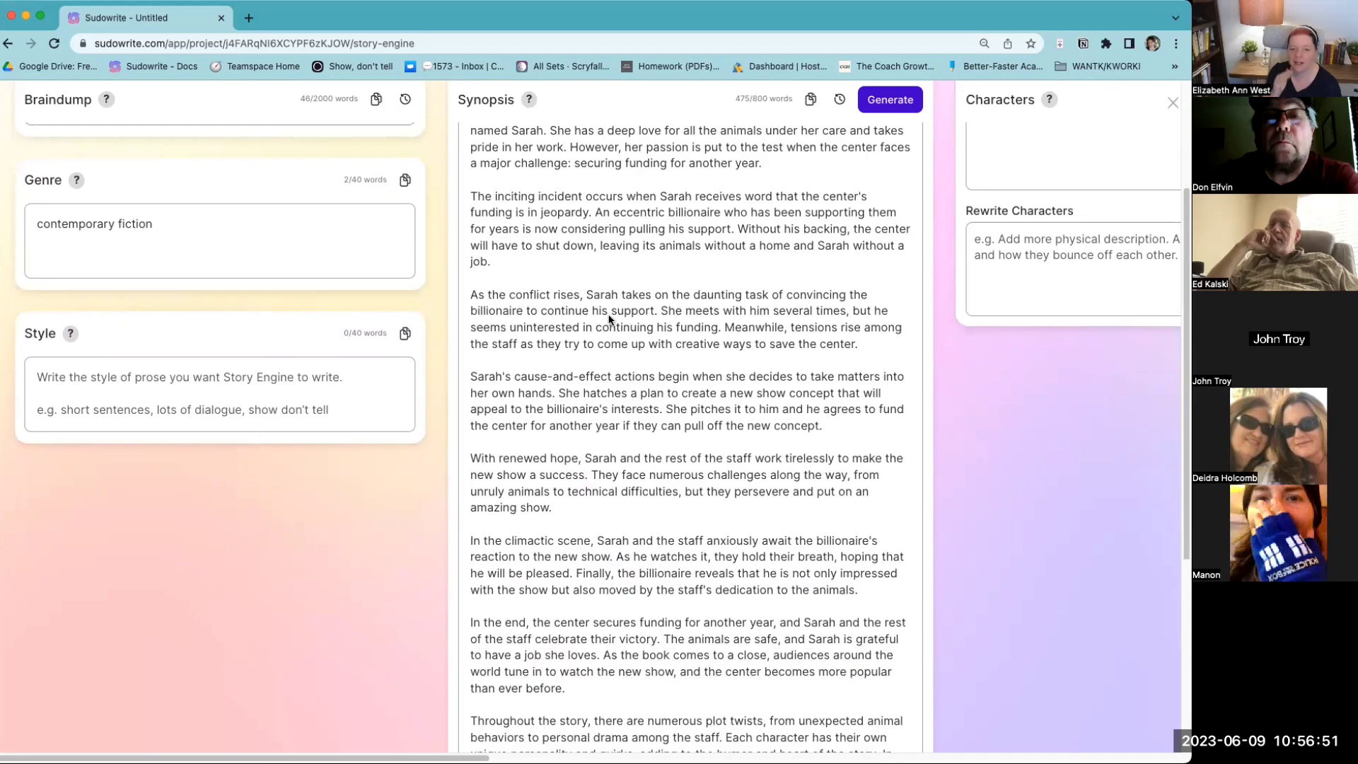
pyautogui.scroll(-1, 690, 348)
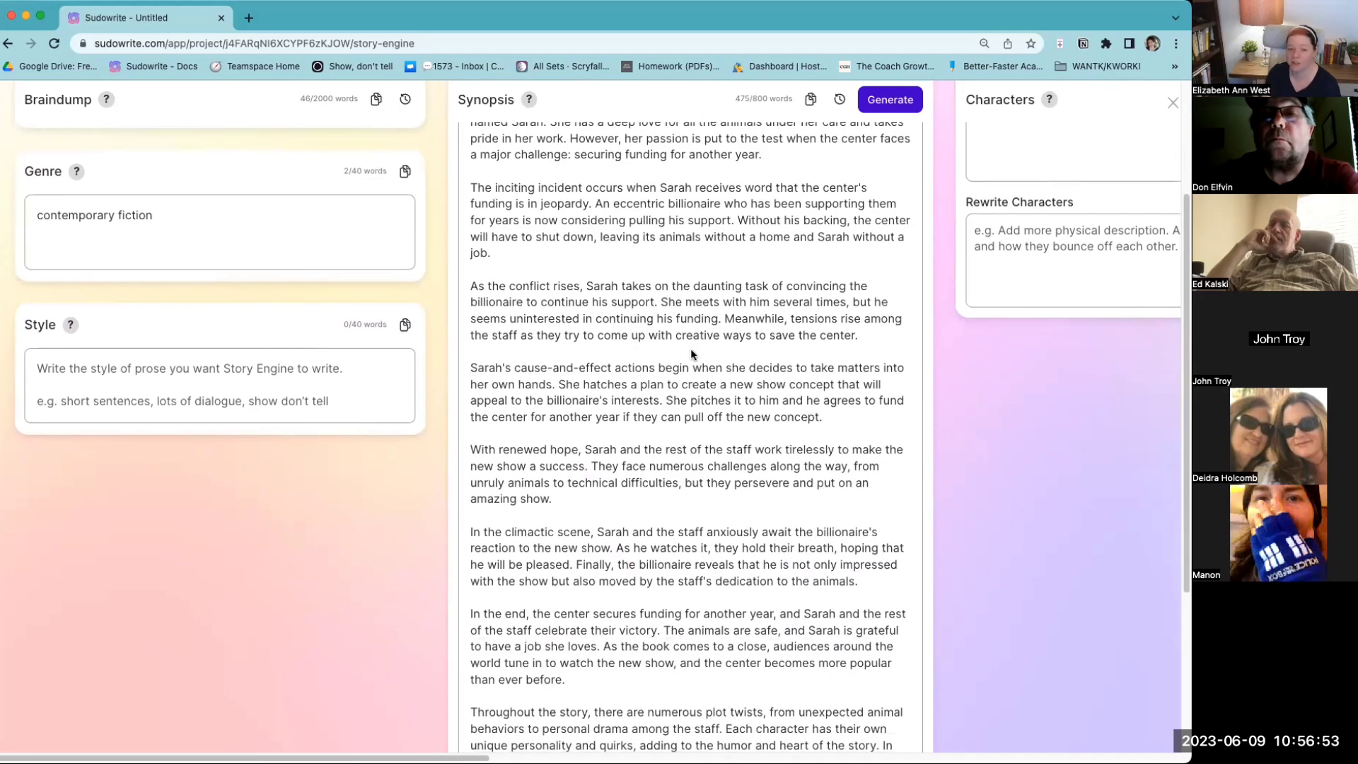
pyautogui.scroll(-4, 690, 354)
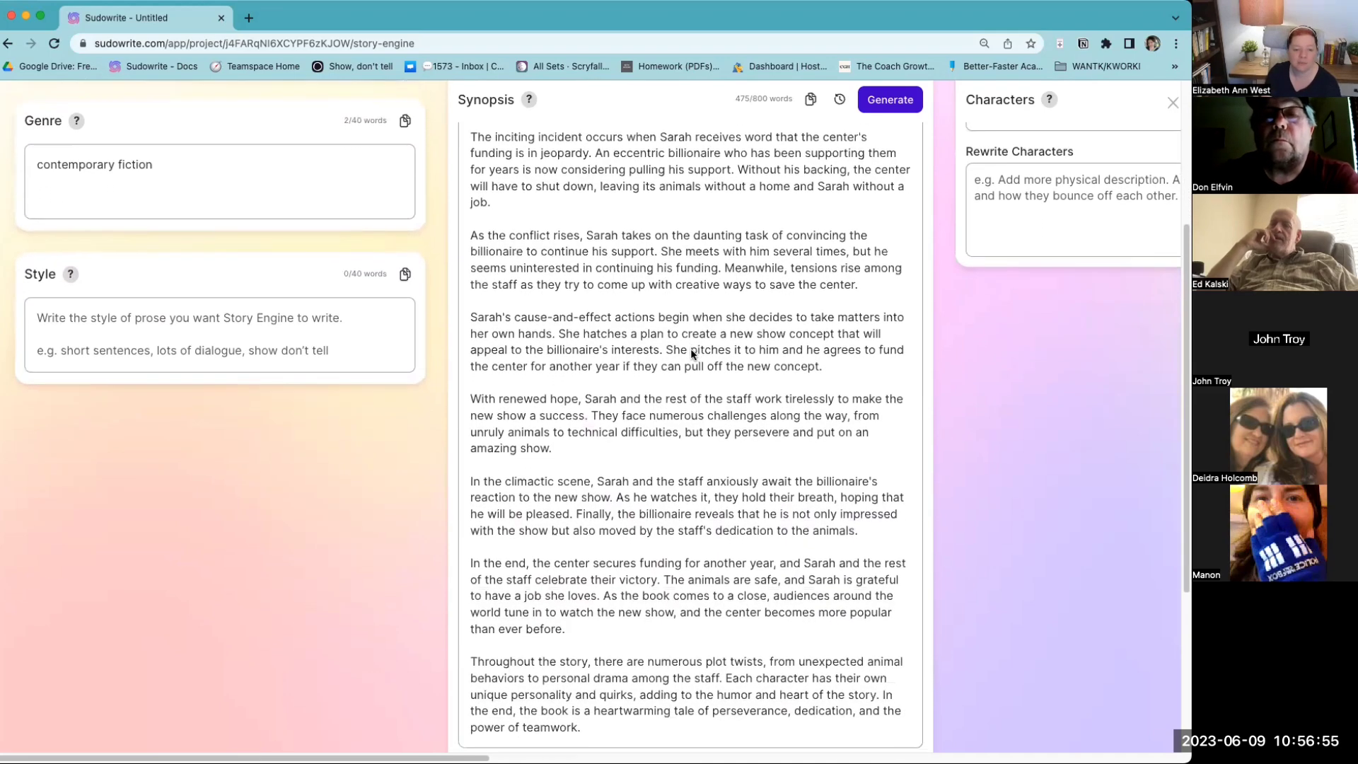
pyautogui.scroll(-3, 692, 354)
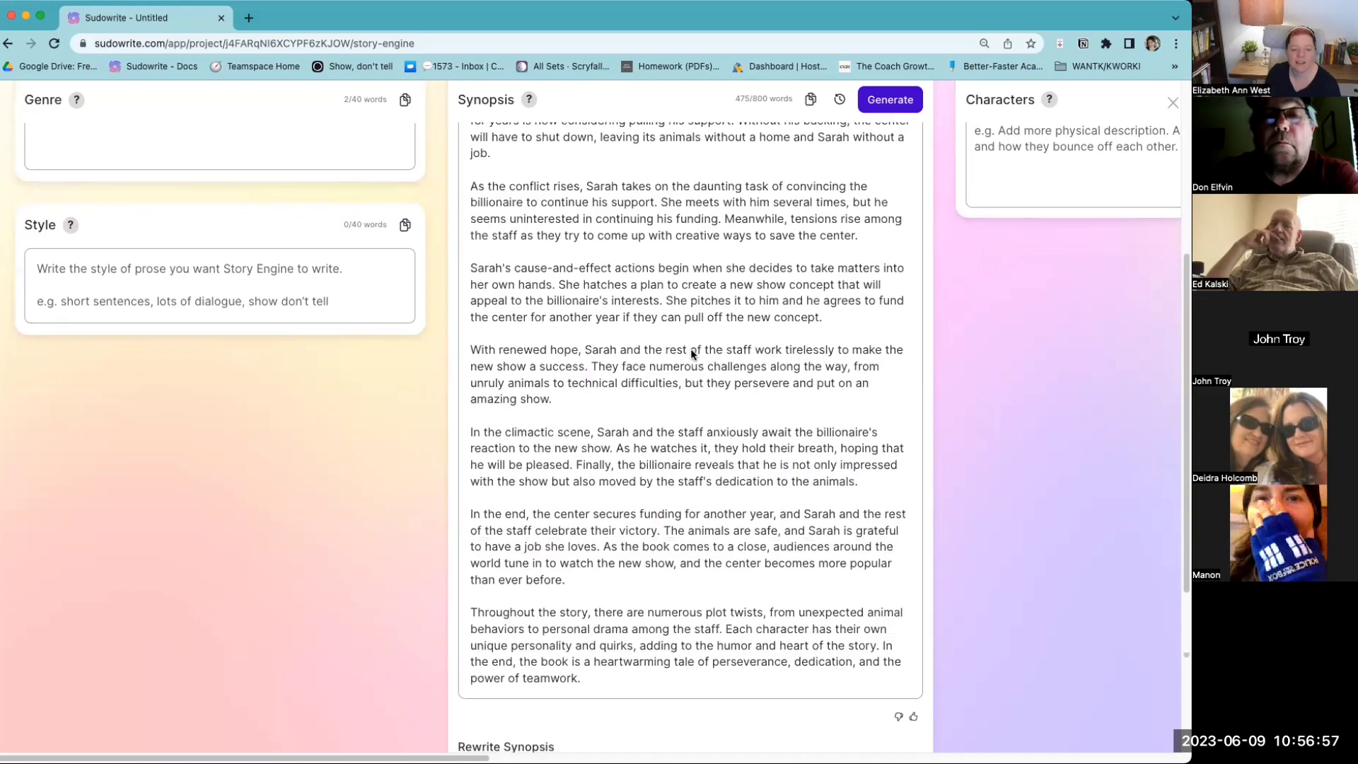
pyautogui.scroll(-1, 691, 353)
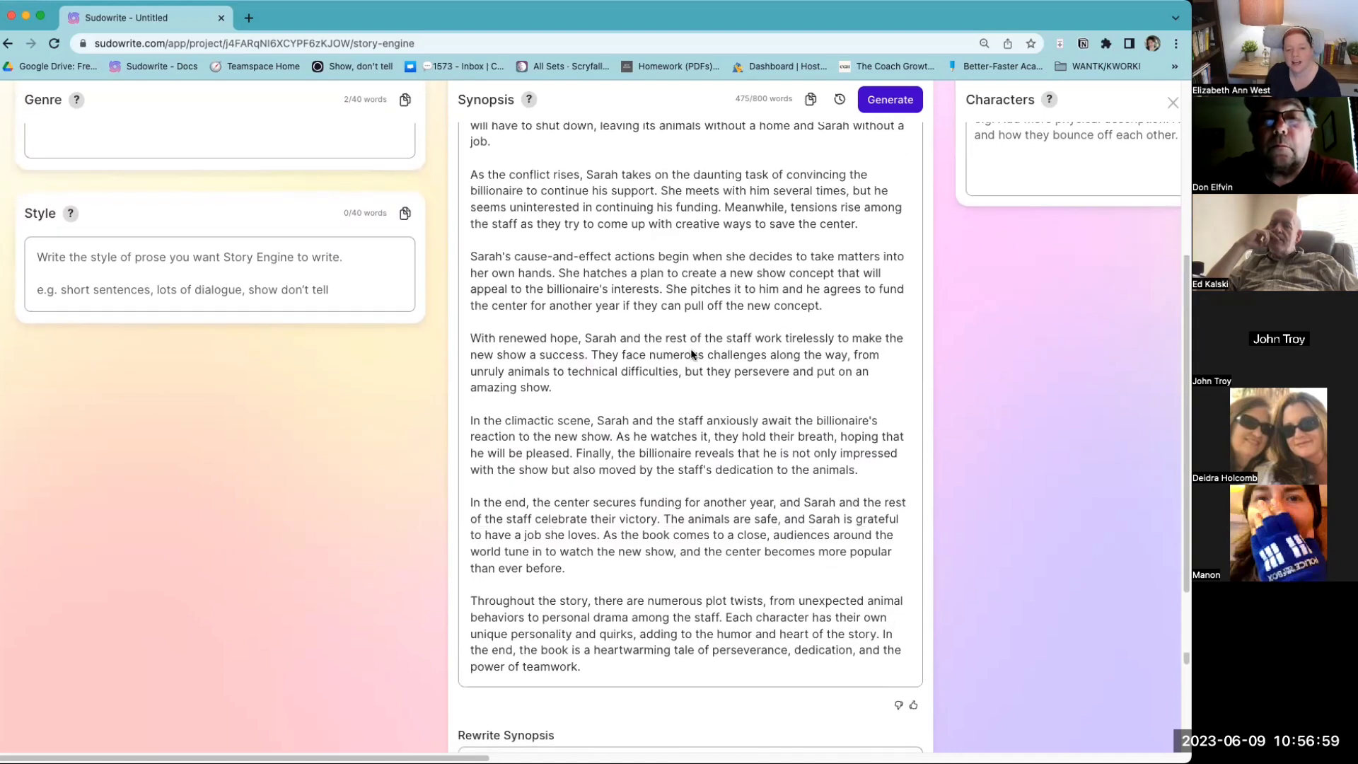
pyautogui.scroll(-1, 691, 353)
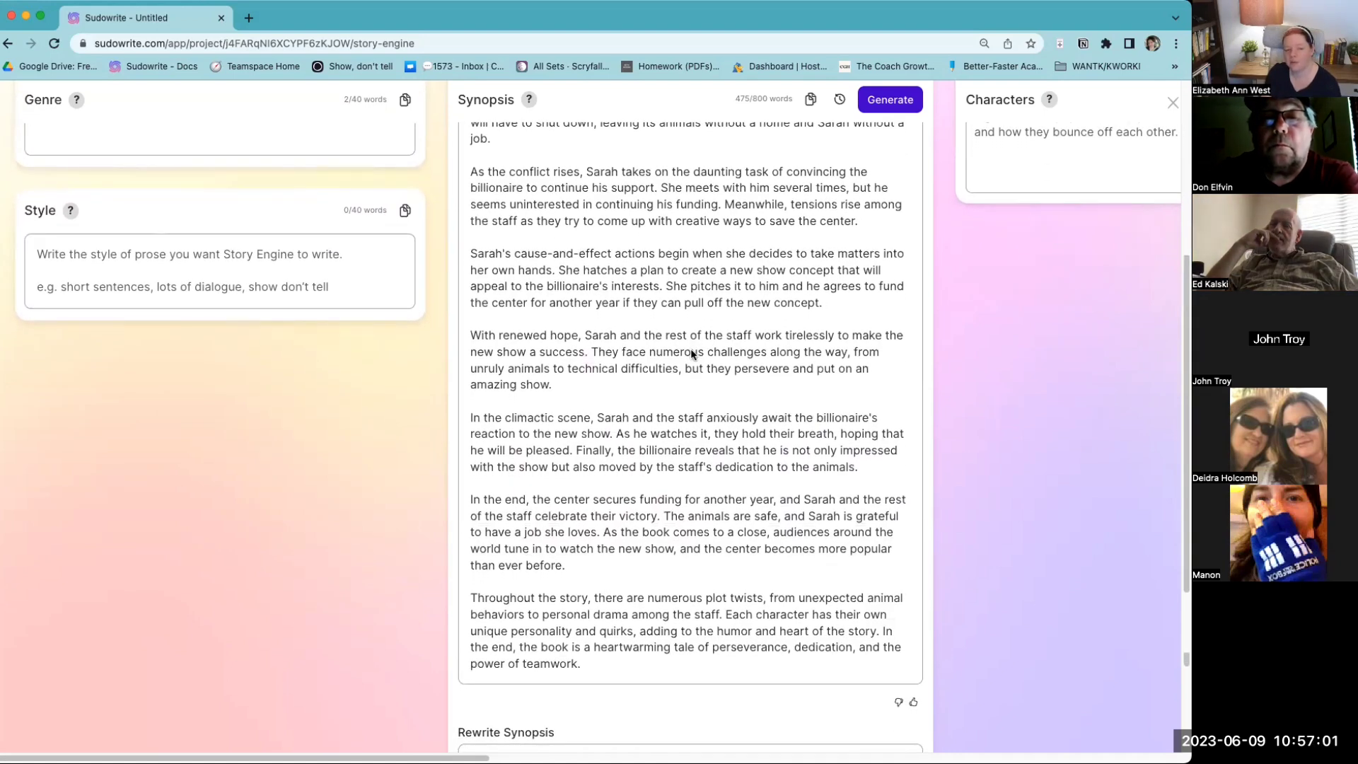
pyautogui.scroll(-3, 691, 353)
pyautogui.scroll(-2, 691, 353)
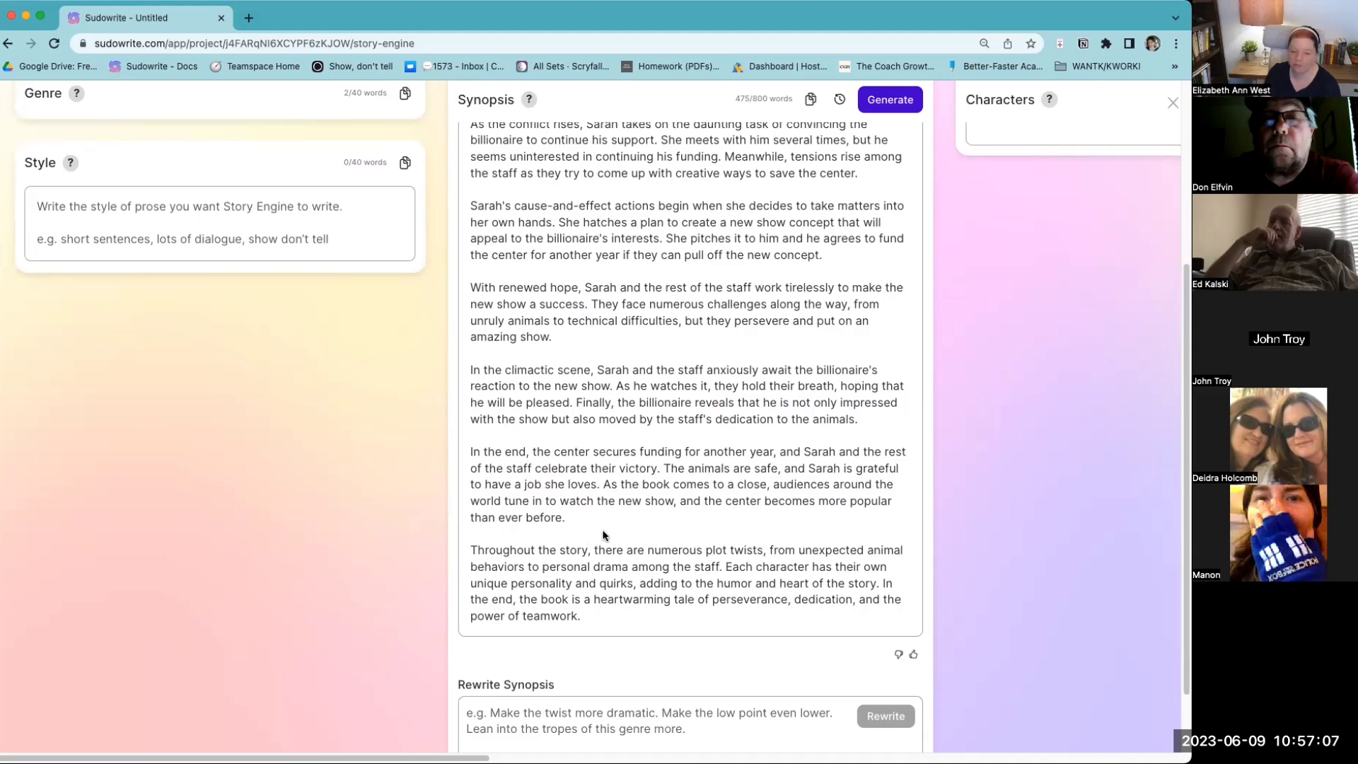
pyautogui.scroll(-1, 601, 534)
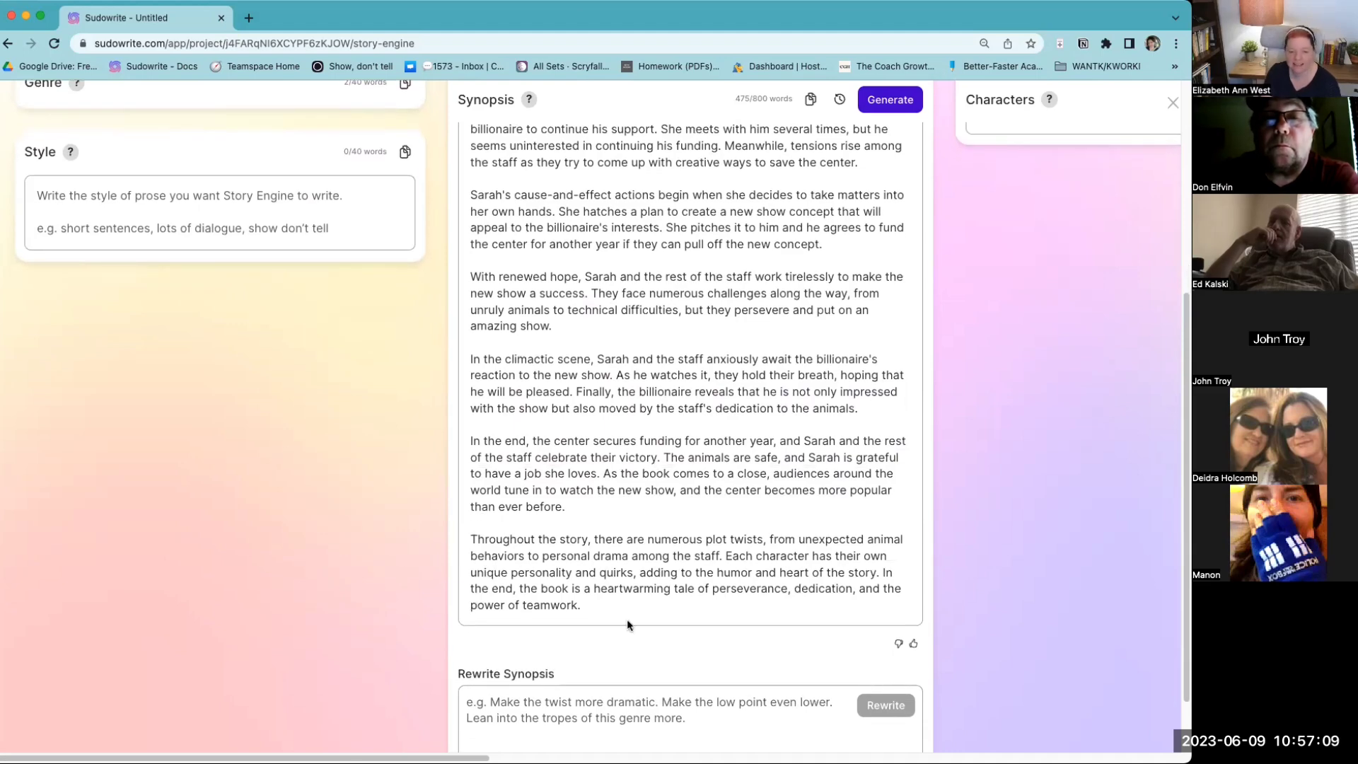
# Step: Begin the synopsis rewrite instruction with "Rewrite this to make it more about episodes where there is a problem each one, and"
pyautogui.scroll(-2, 628, 621)
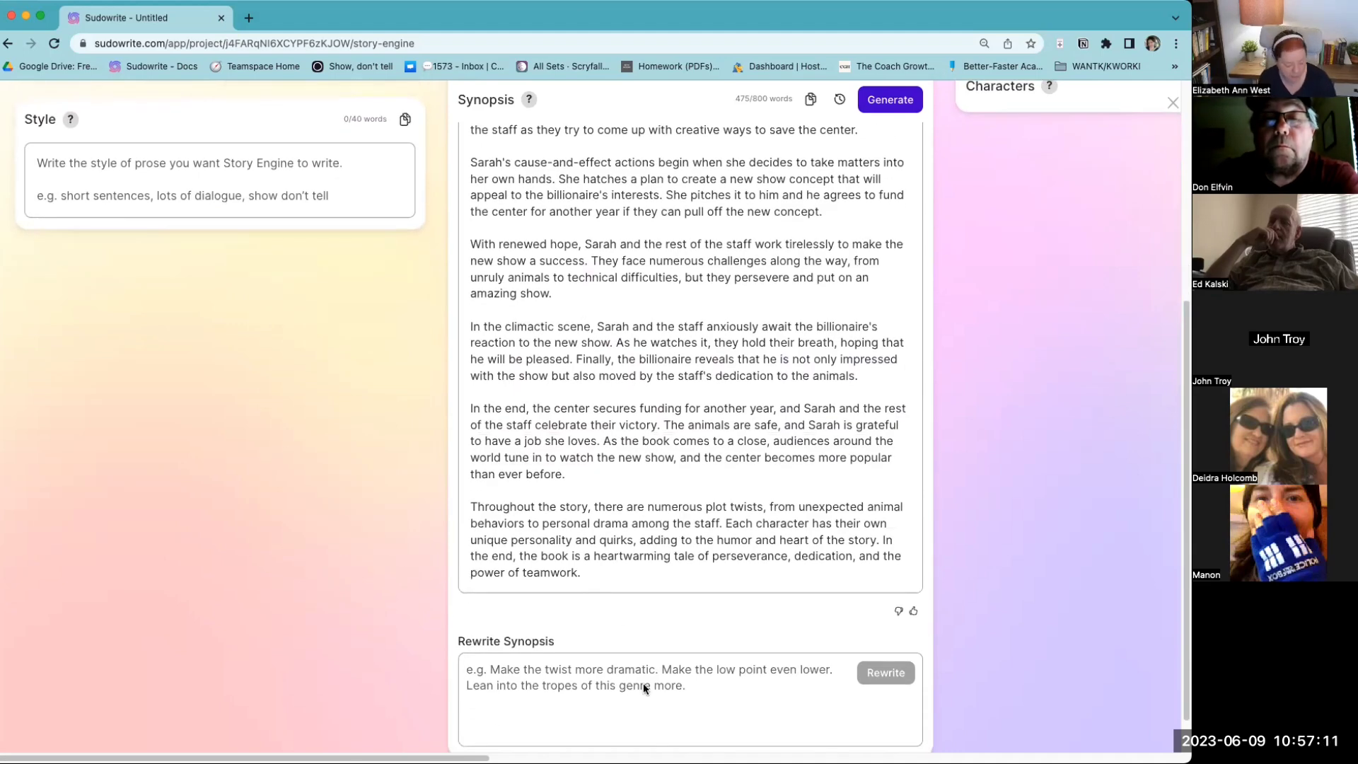
pyautogui.write('Rewrite t')
pyautogui.write('his to make it more about ')
pyautogui.write('epsidoe')
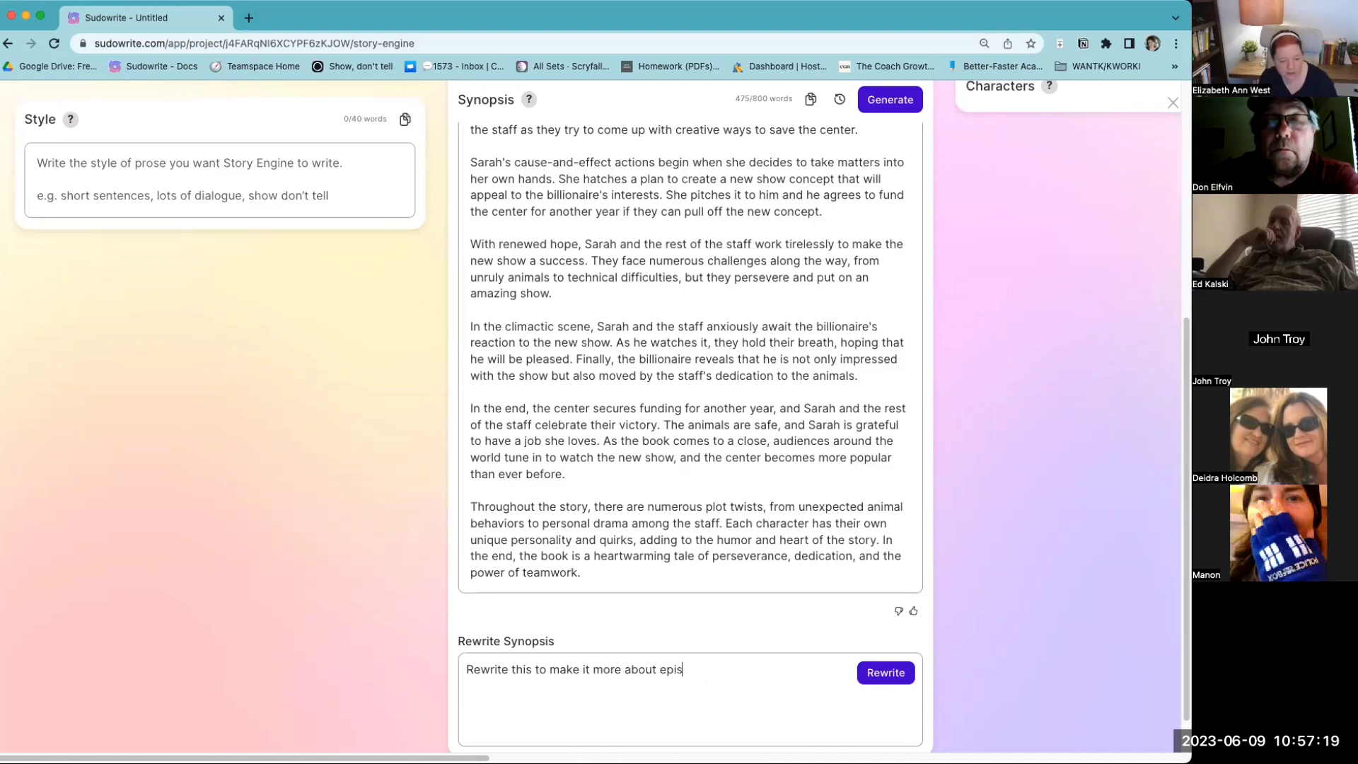
pyautogui.write('s where there i')
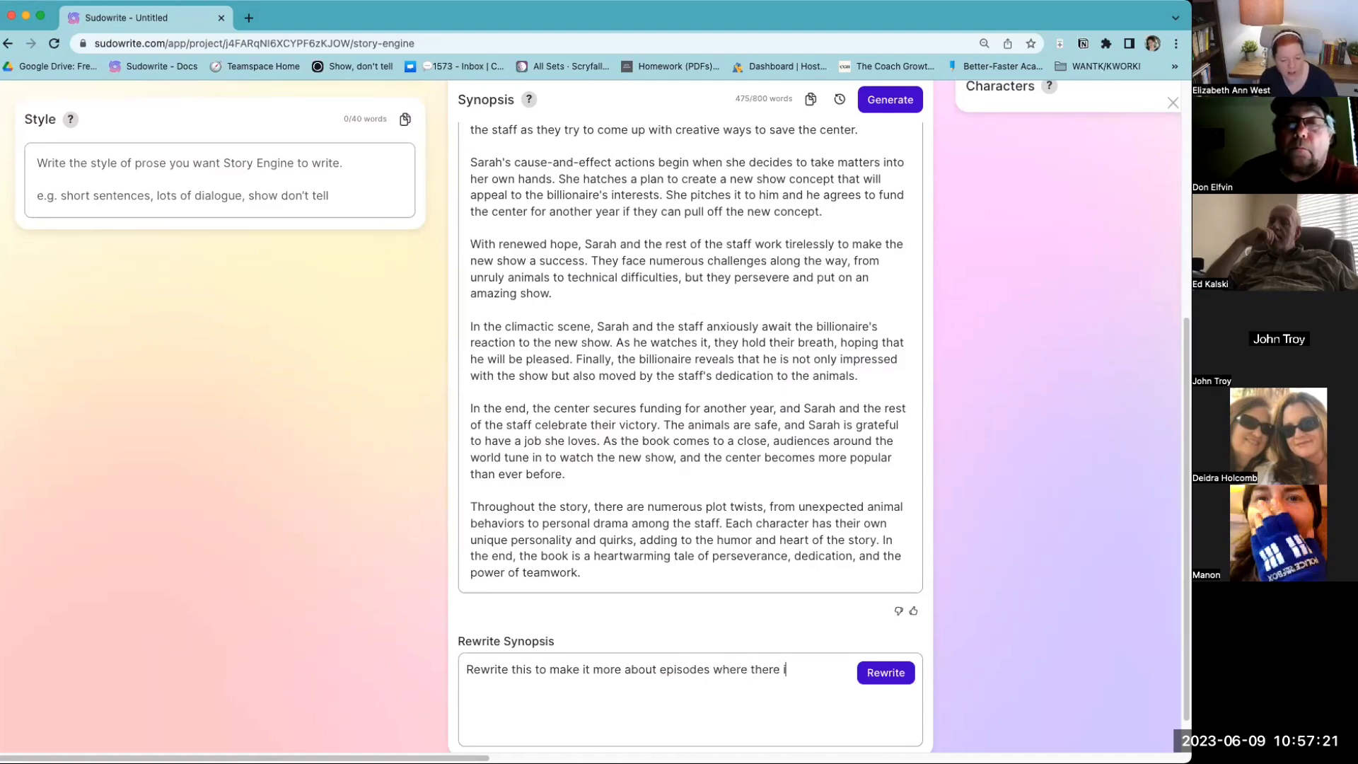
pyautogui.write('s a problem w')
pyautogui.write('ach')
pyautogui.press('BackSpace')
pyautogui.press('BackSpace')
pyautogui.press('BackSpace')
pyautogui.press('BackSpace')
pyautogui.write('each one, and')
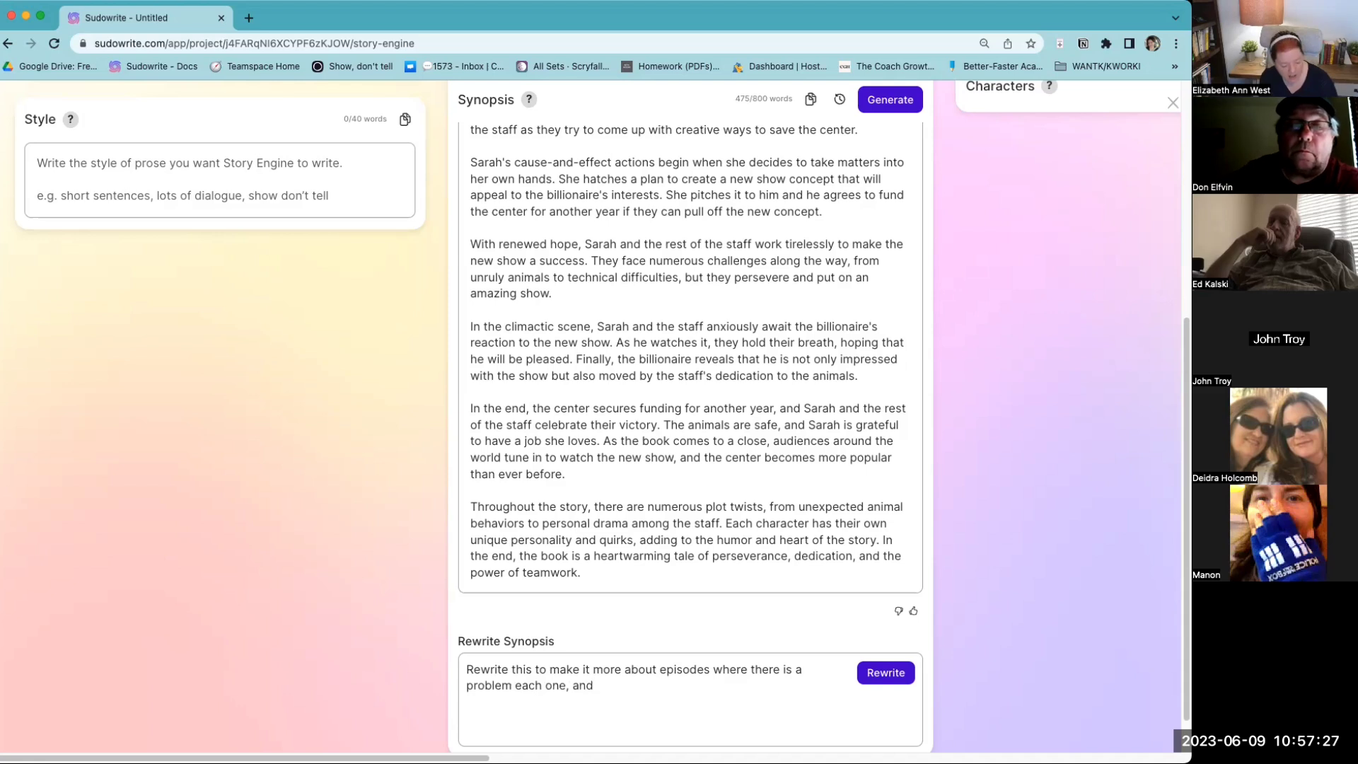
# Step: Finish the instruction with "the overall arch is about the benefactor. Add more character names." and rewrite the synopsis
pyautogui.write(' the overall arch is about h')
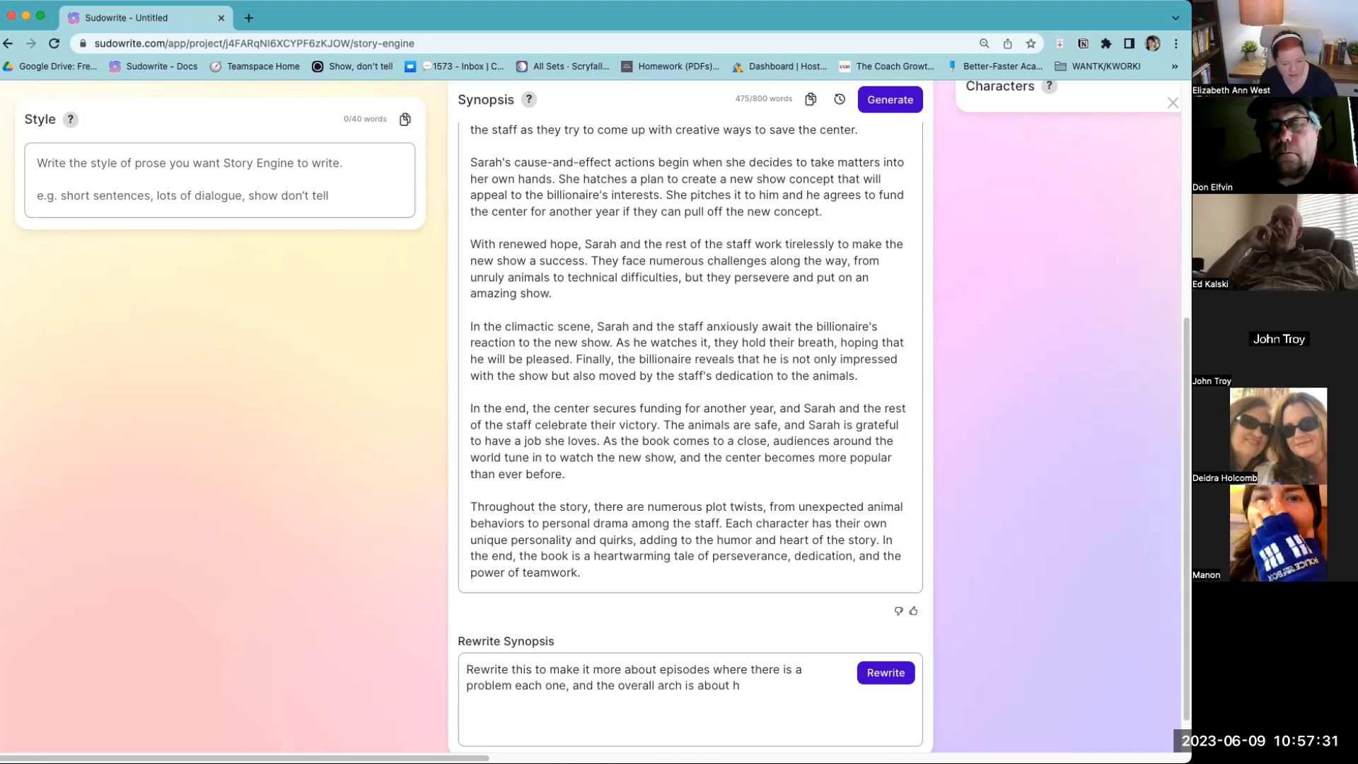
pyautogui.write('the benefacotr.')
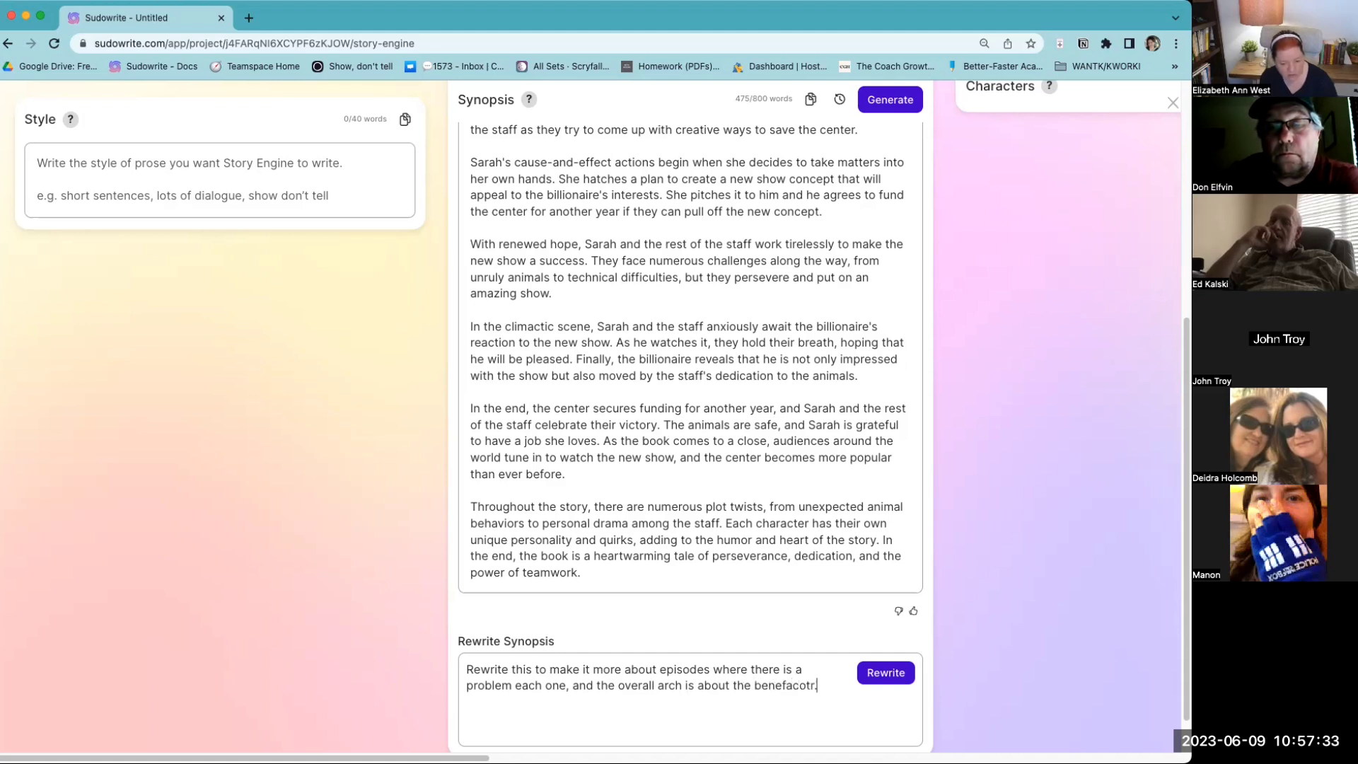
pyautogui.hotkey('alt', 'shift', 'Left')
pyautogui.write('benefactor')
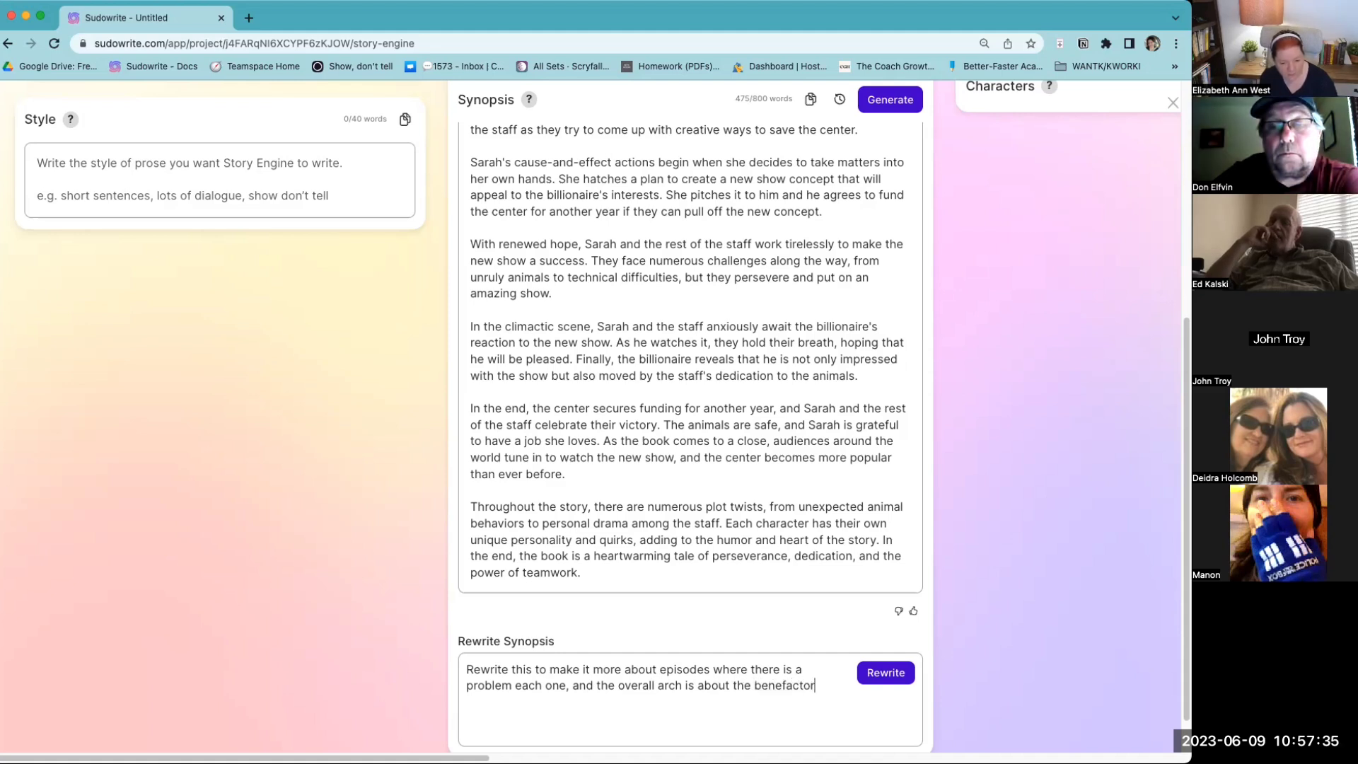
pyautogui.write('. Add more character names.')
pyautogui.click(886, 673)
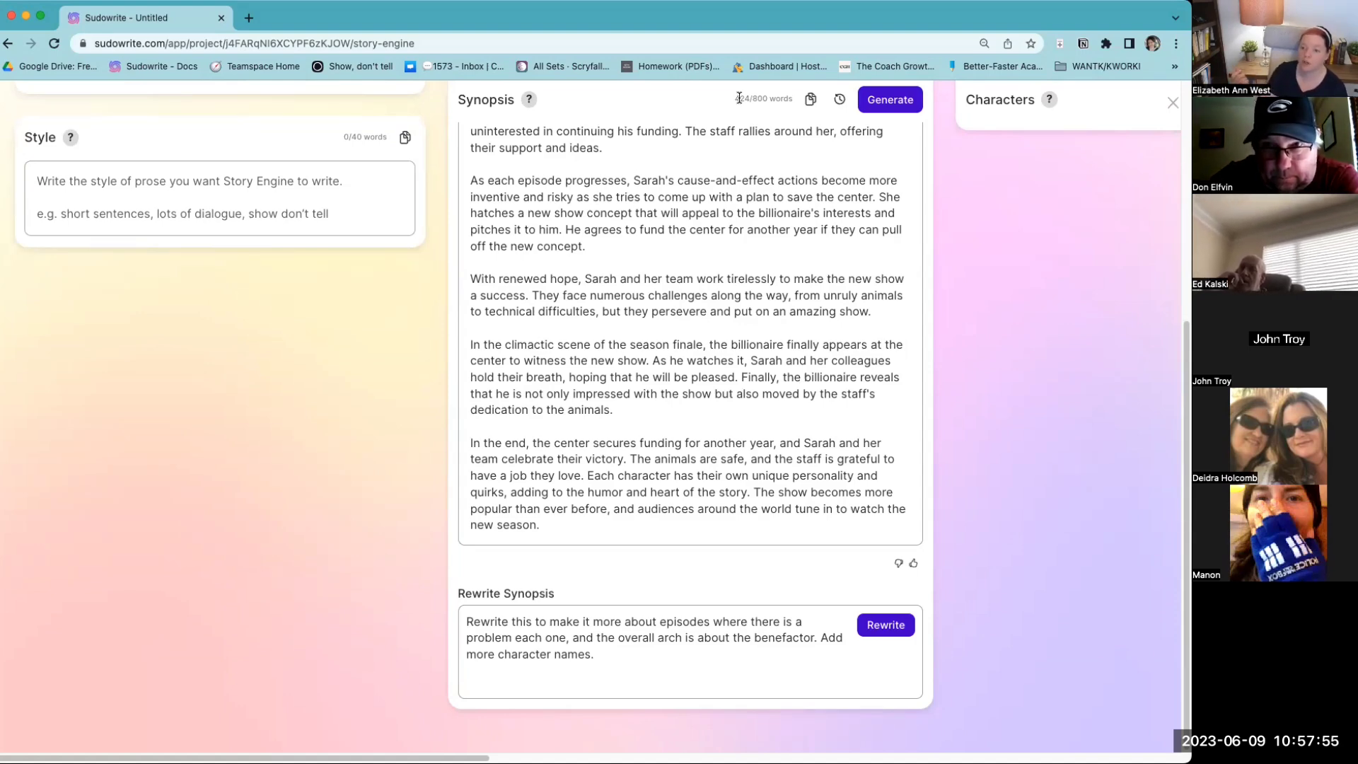
# Step: Review the rewritten synopsis and generate the story's characters from it
pyautogui.scroll(5, 738, 97)
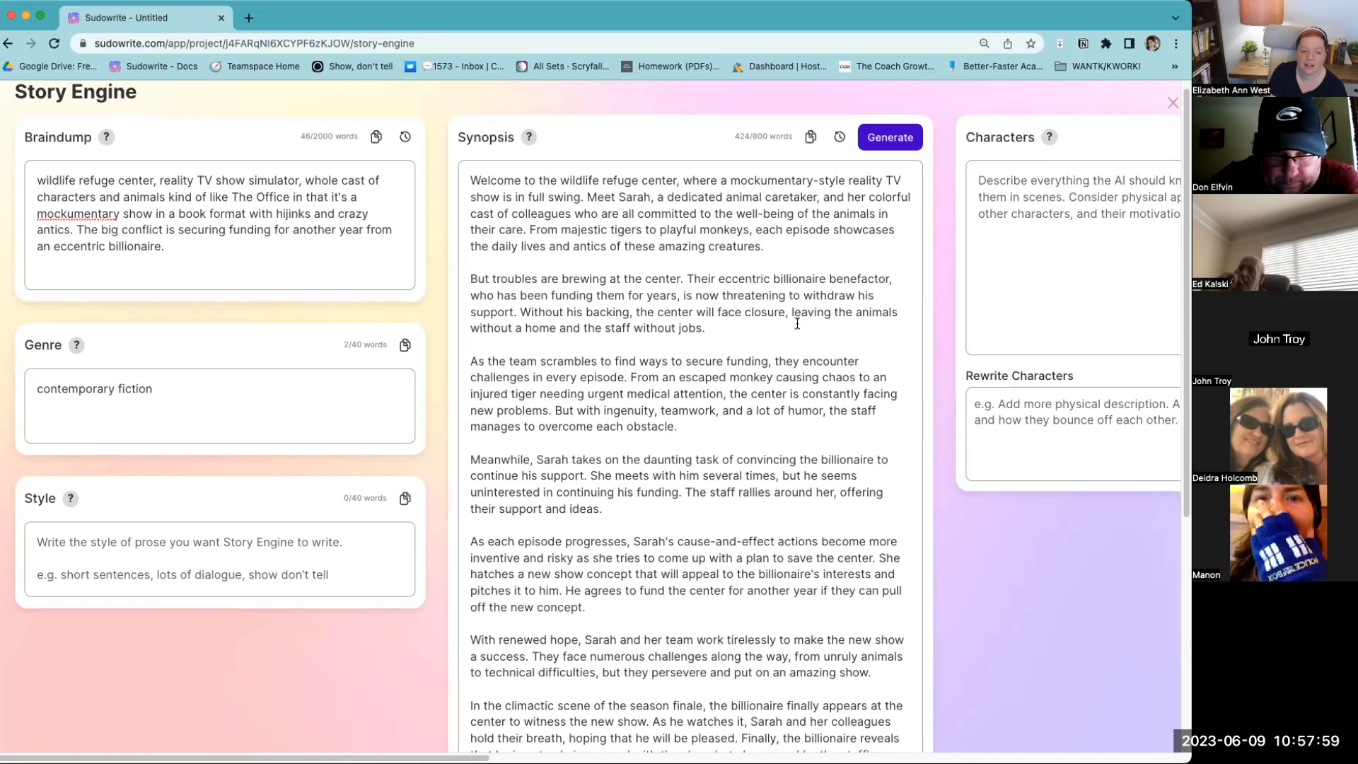
pyautogui.scroll(-1, 792, 332)
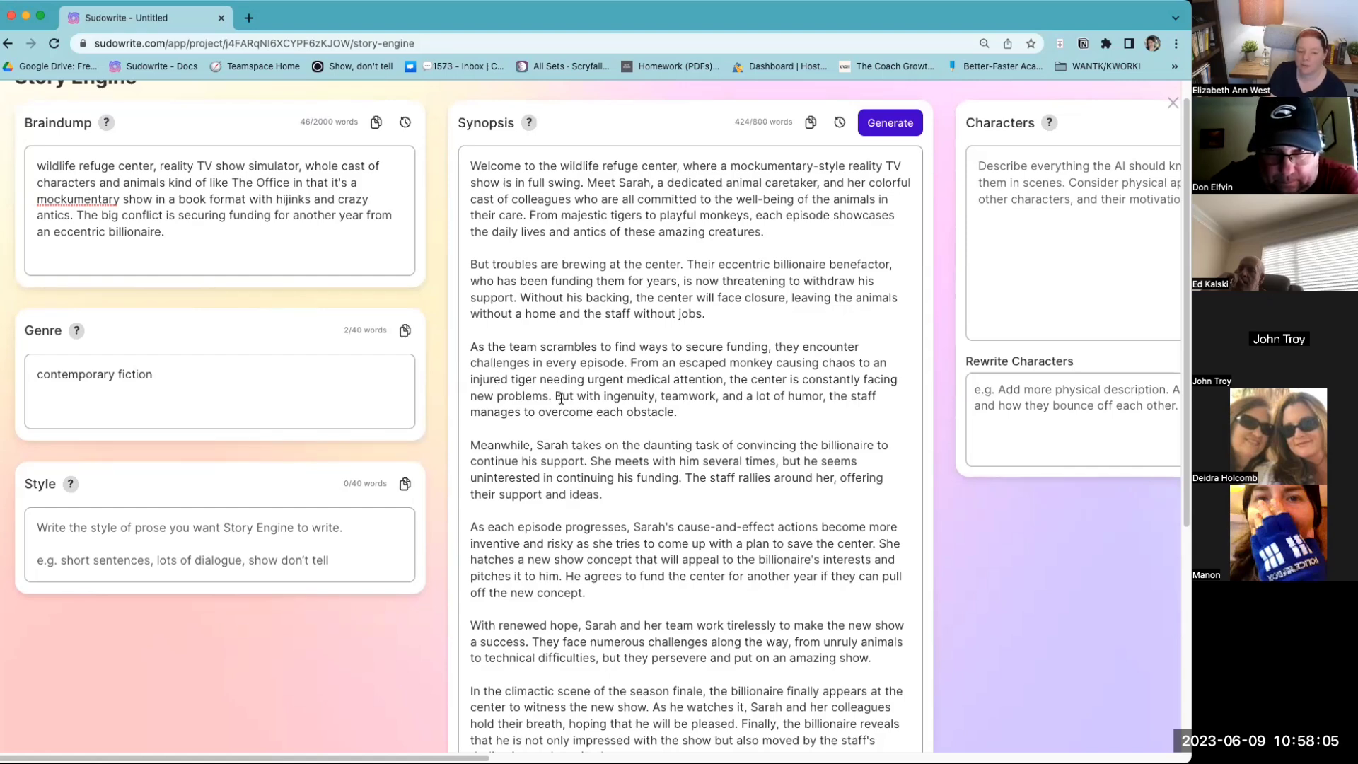
pyautogui.scroll(-5, 787, 550)
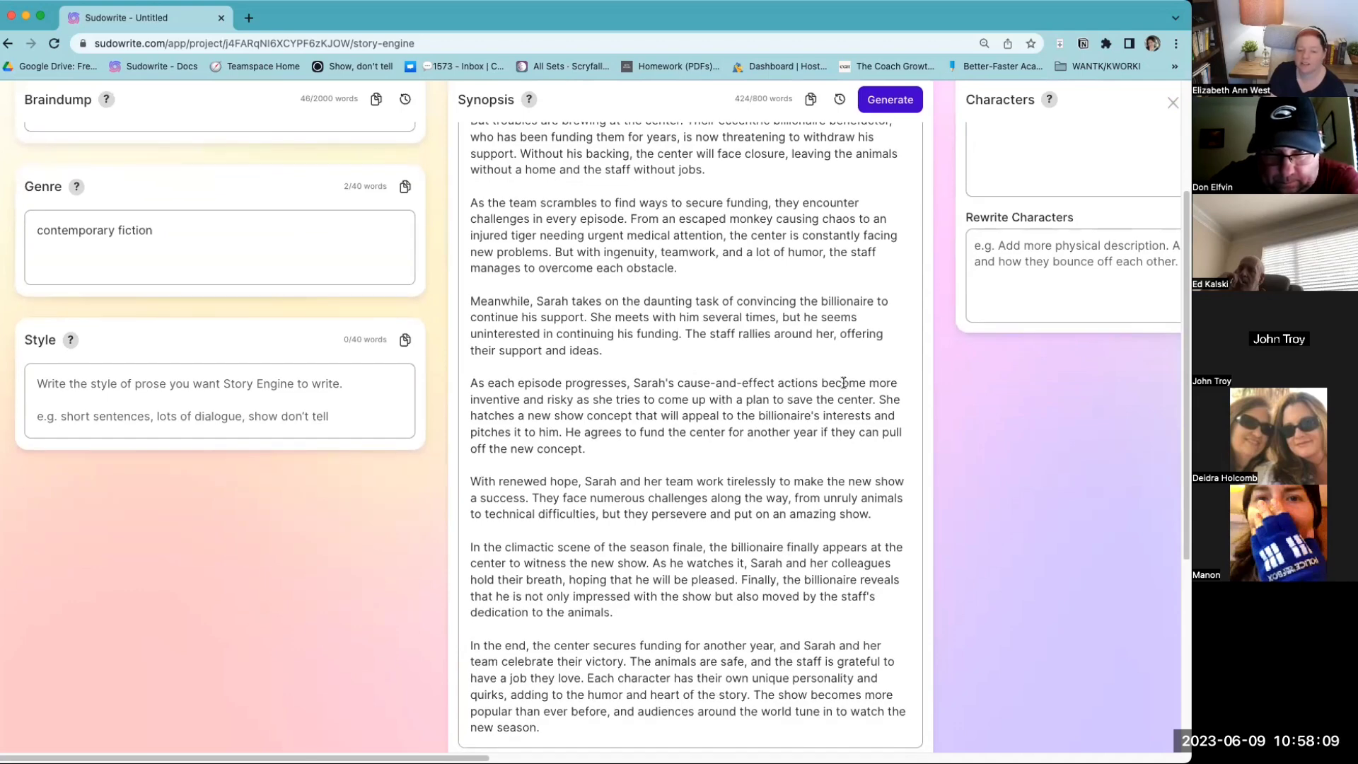
pyautogui.scroll(-1, 760, 576)
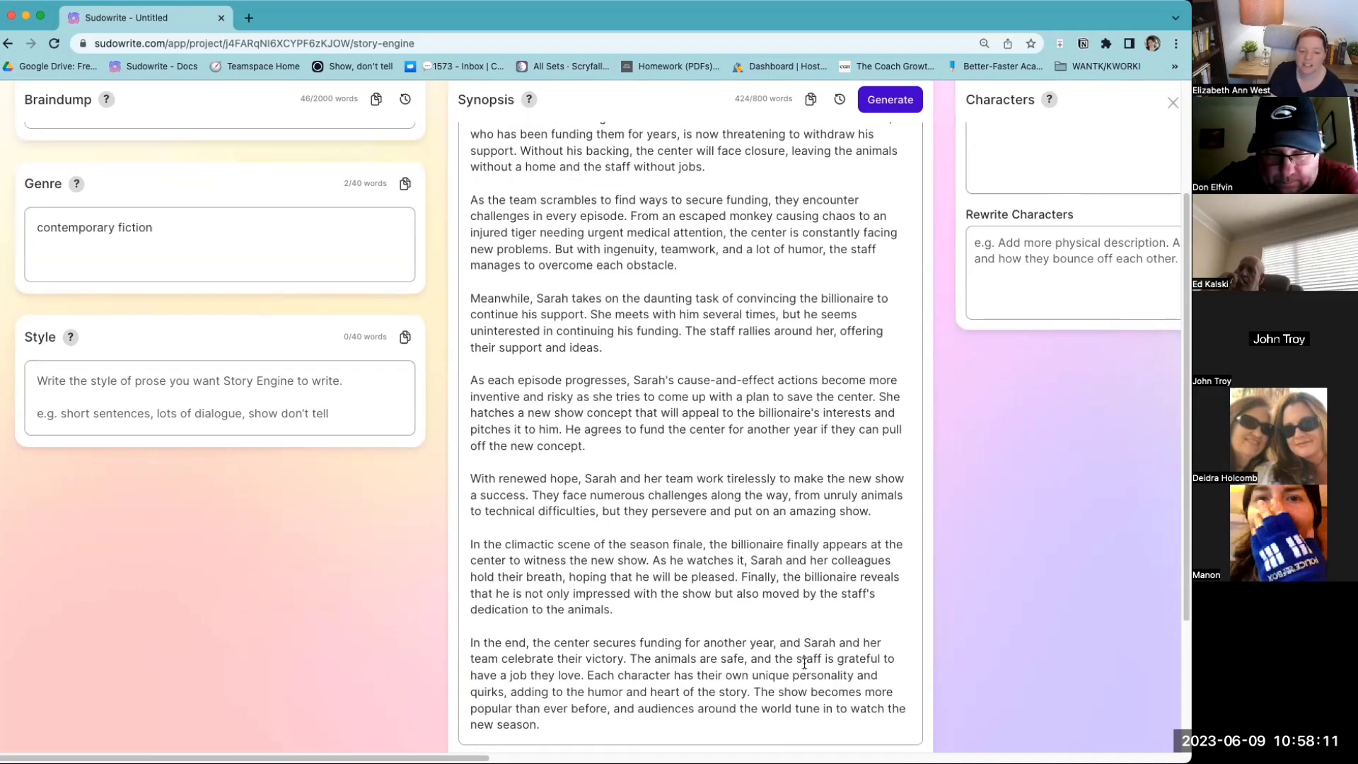
pyautogui.moveTo(477, 754); pyautogui.dragTo(727, 618)
pyautogui.click(712, 159)
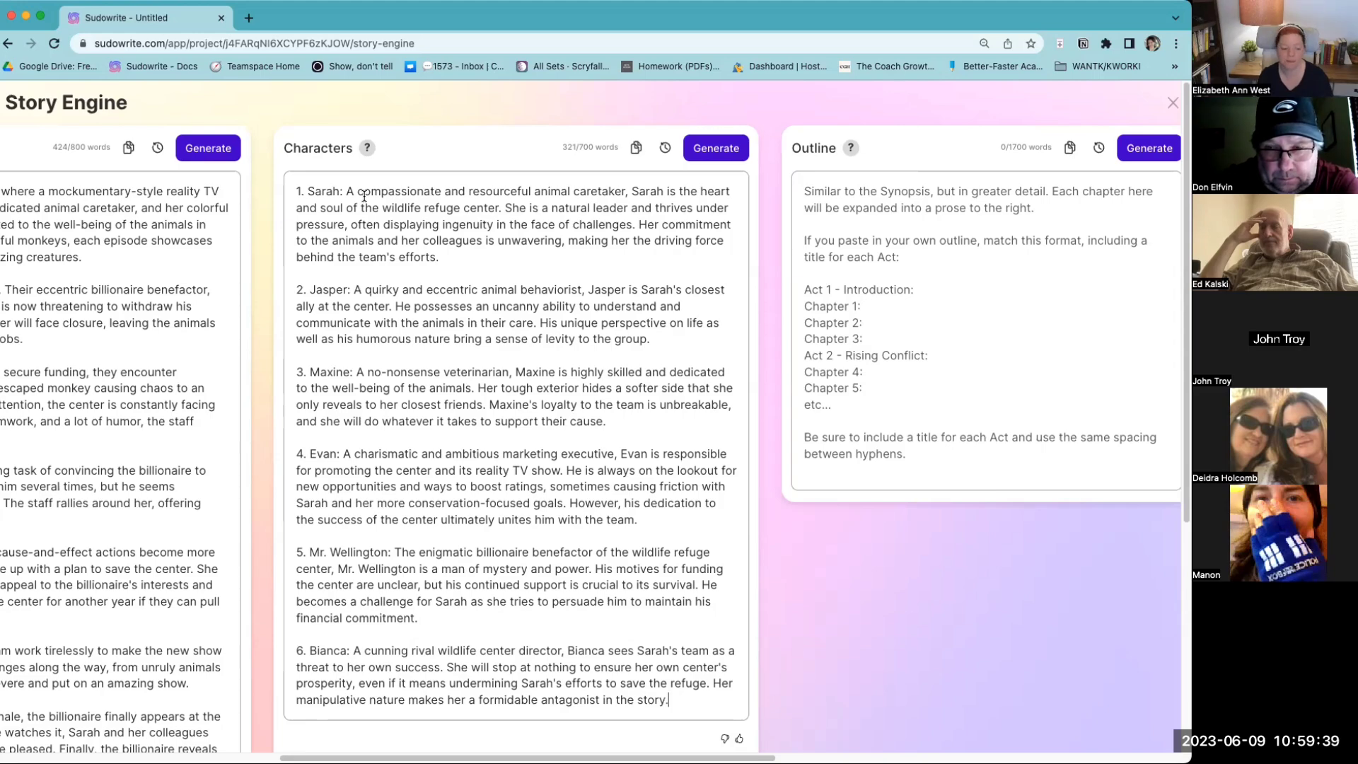
# Step: Look over the generated character descriptions in the Characters section
pyautogui.scroll(-1, 538, 472)
pyautogui.scroll(-4, 537, 472)
pyautogui.scroll(4, 427, 265)
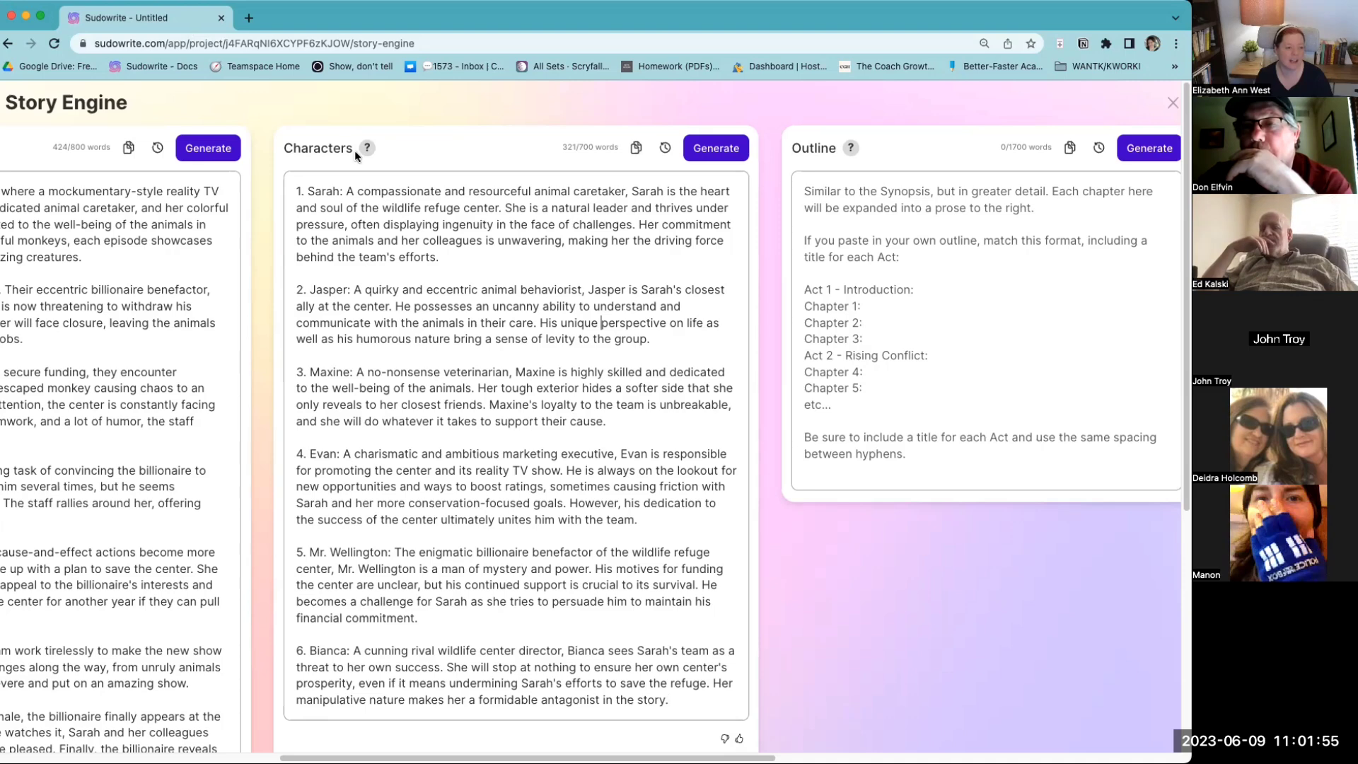
# Step: Check what the Outline section draws on, then generate the chapter outline from the genre, synopsis and characters
pyautogui.moveTo(369, 155)
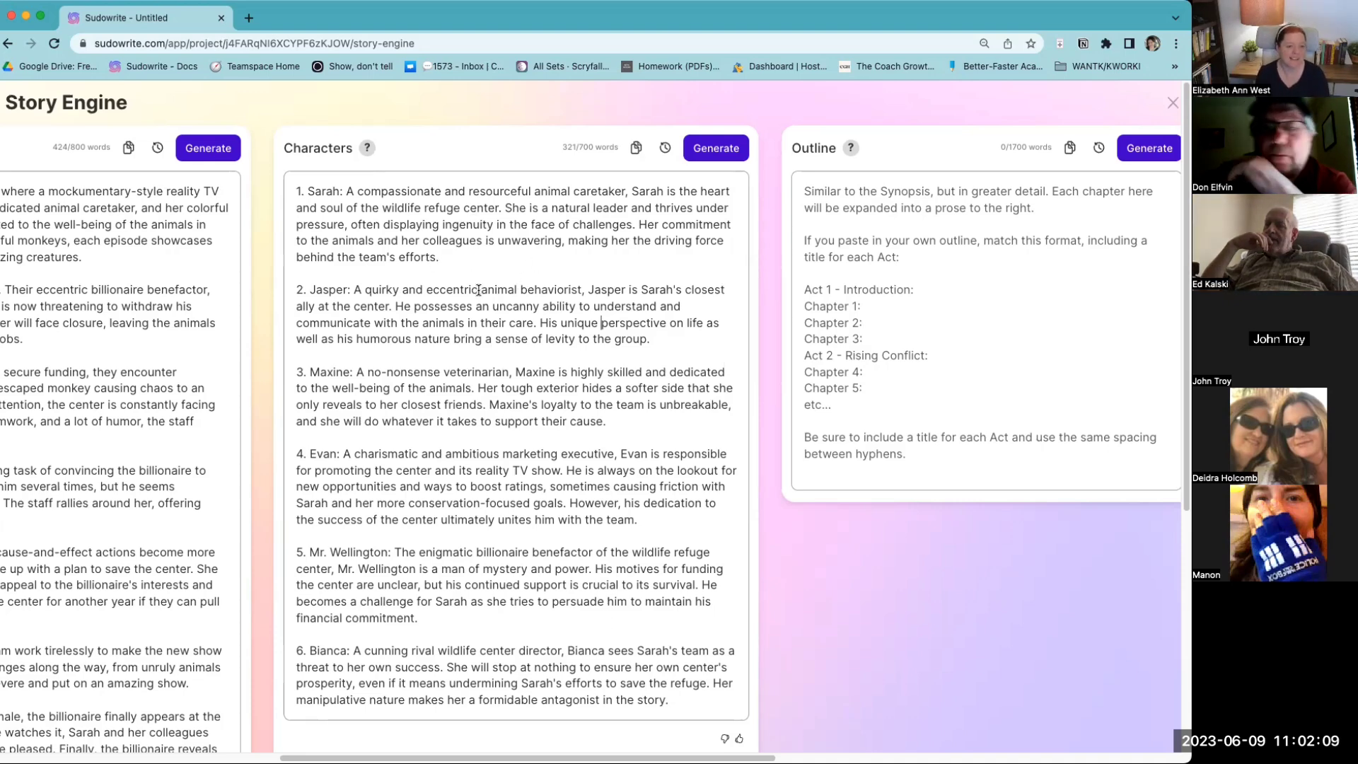
pyautogui.moveTo(581, 292); pyautogui.dragTo(480, 292)
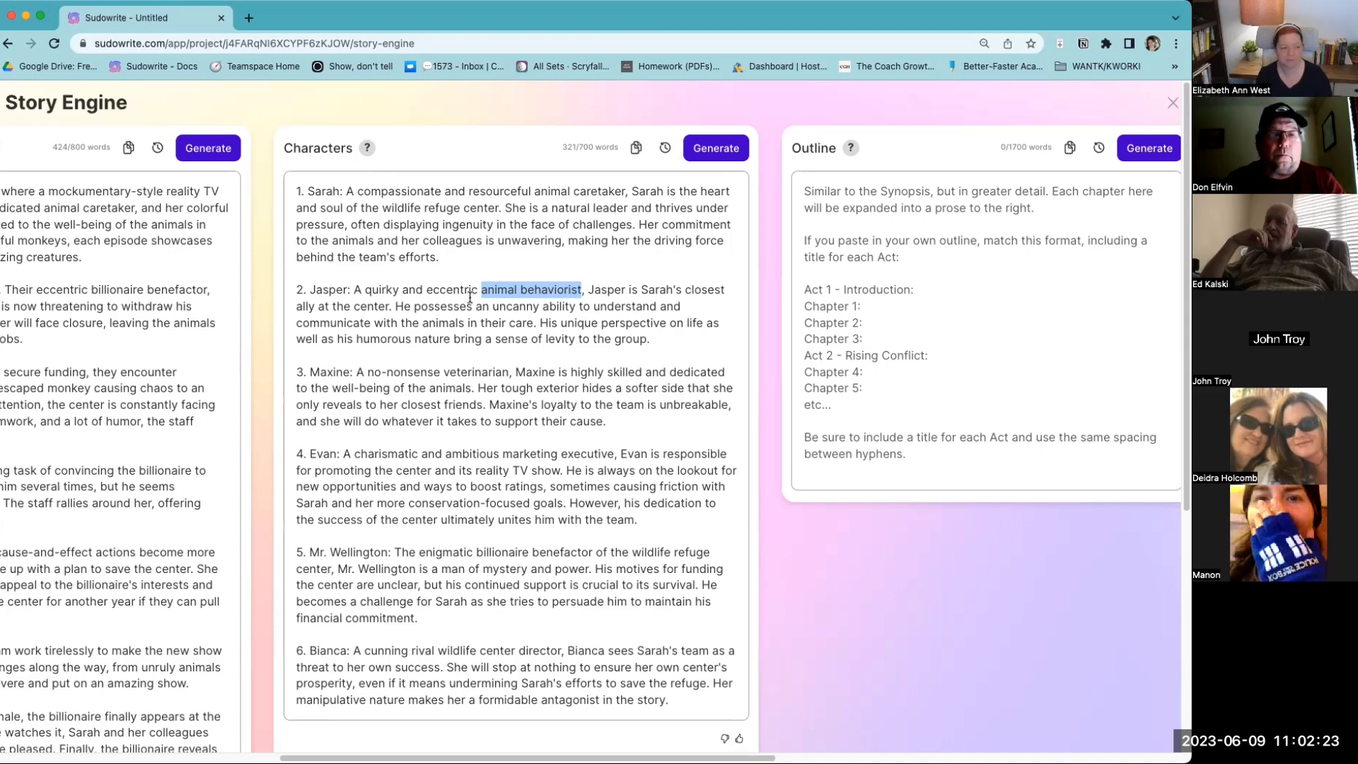
pyautogui.moveTo(854, 150)
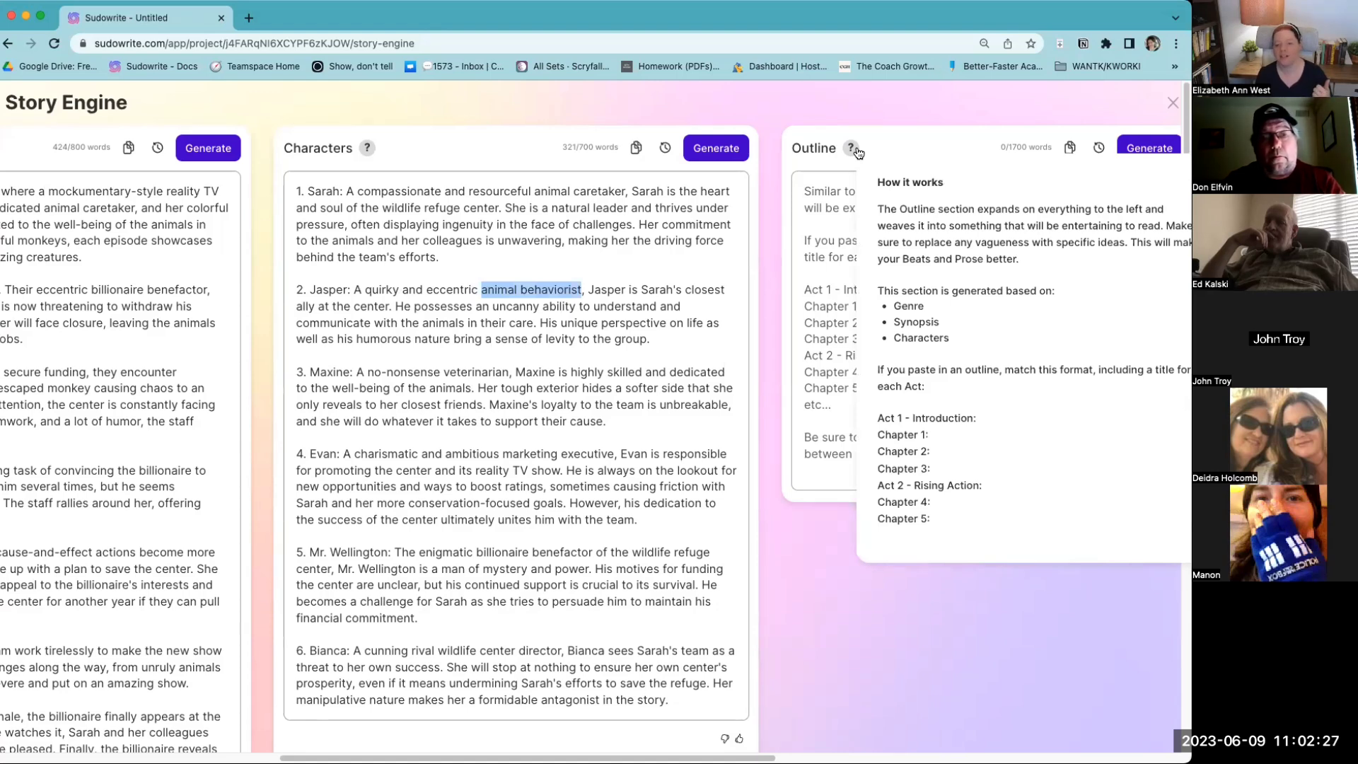
pyautogui.click(1142, 156)
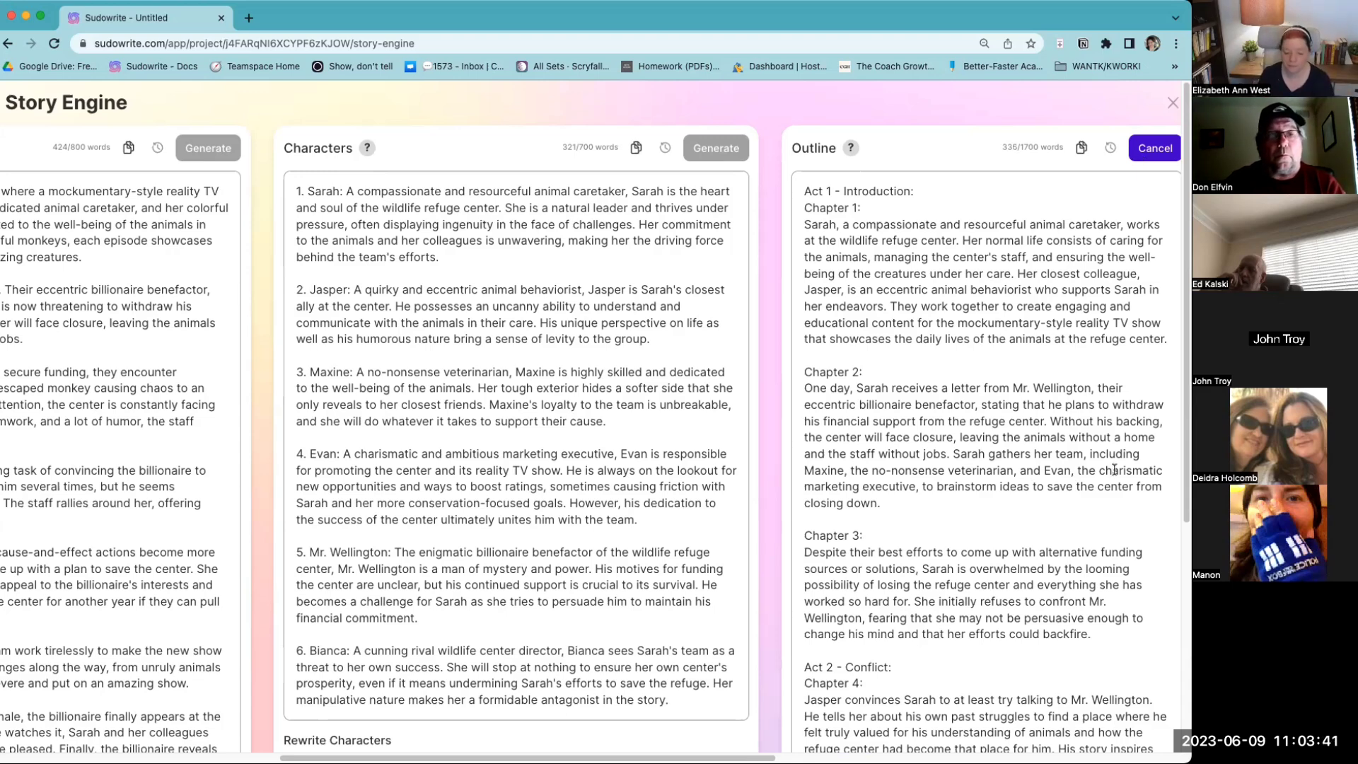
pyautogui.hscroll(5, 948, 754)
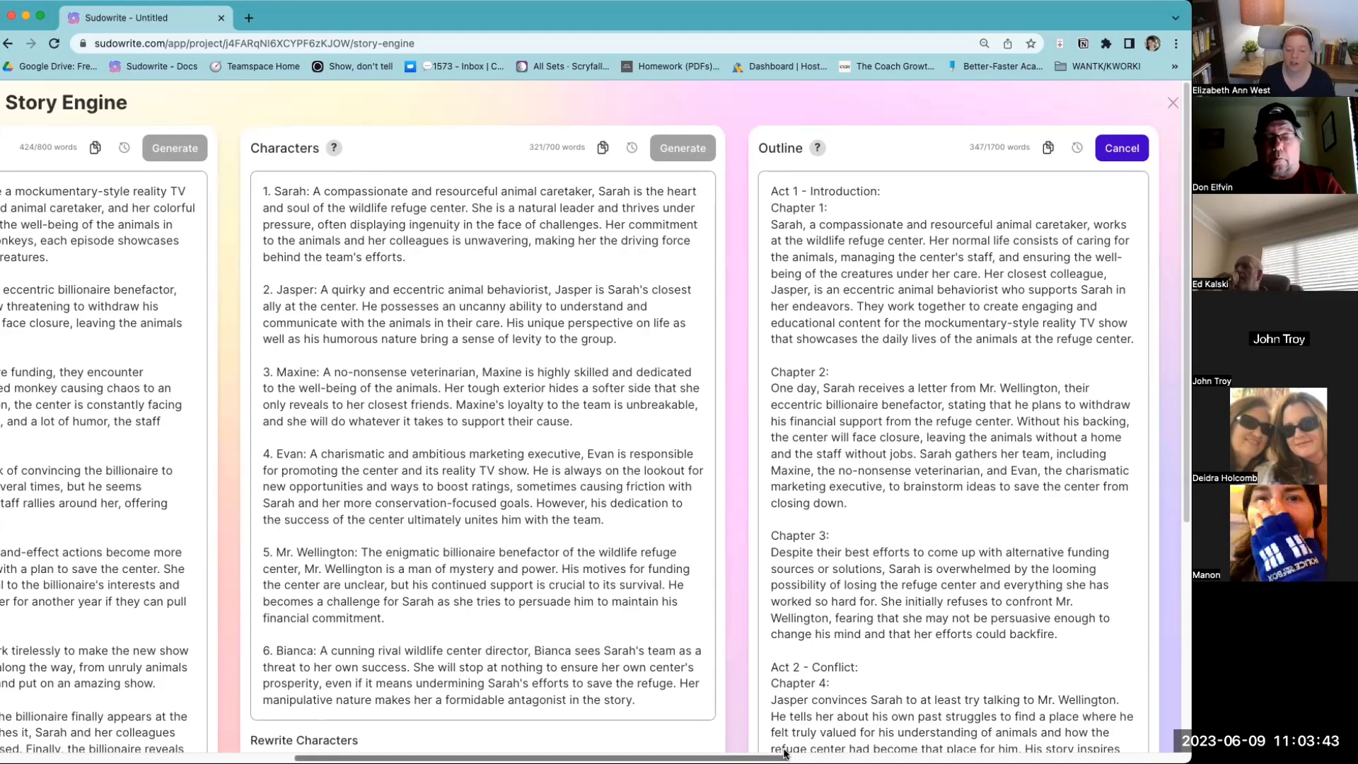
pyautogui.hscroll(3, 948, 754)
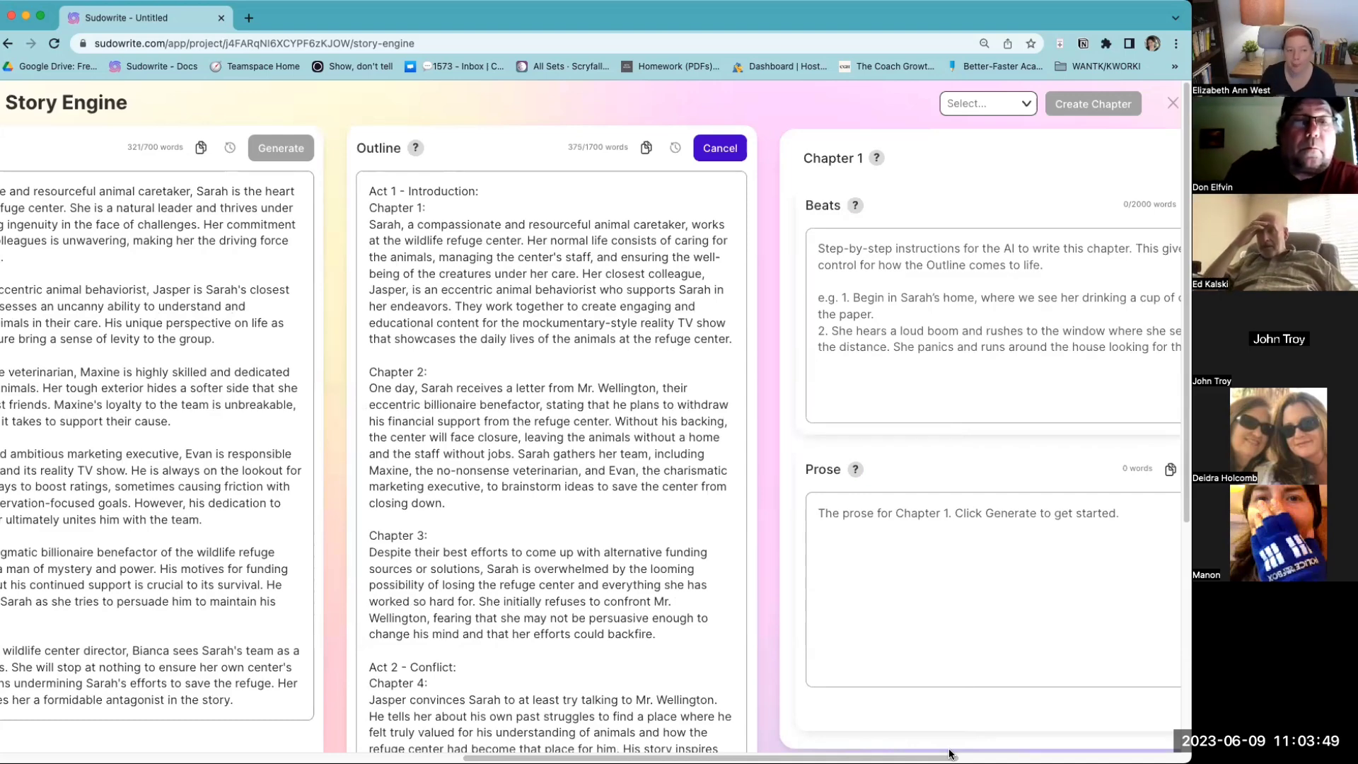
pyautogui.moveTo(826, 754); pyautogui.dragTo(868, 753)
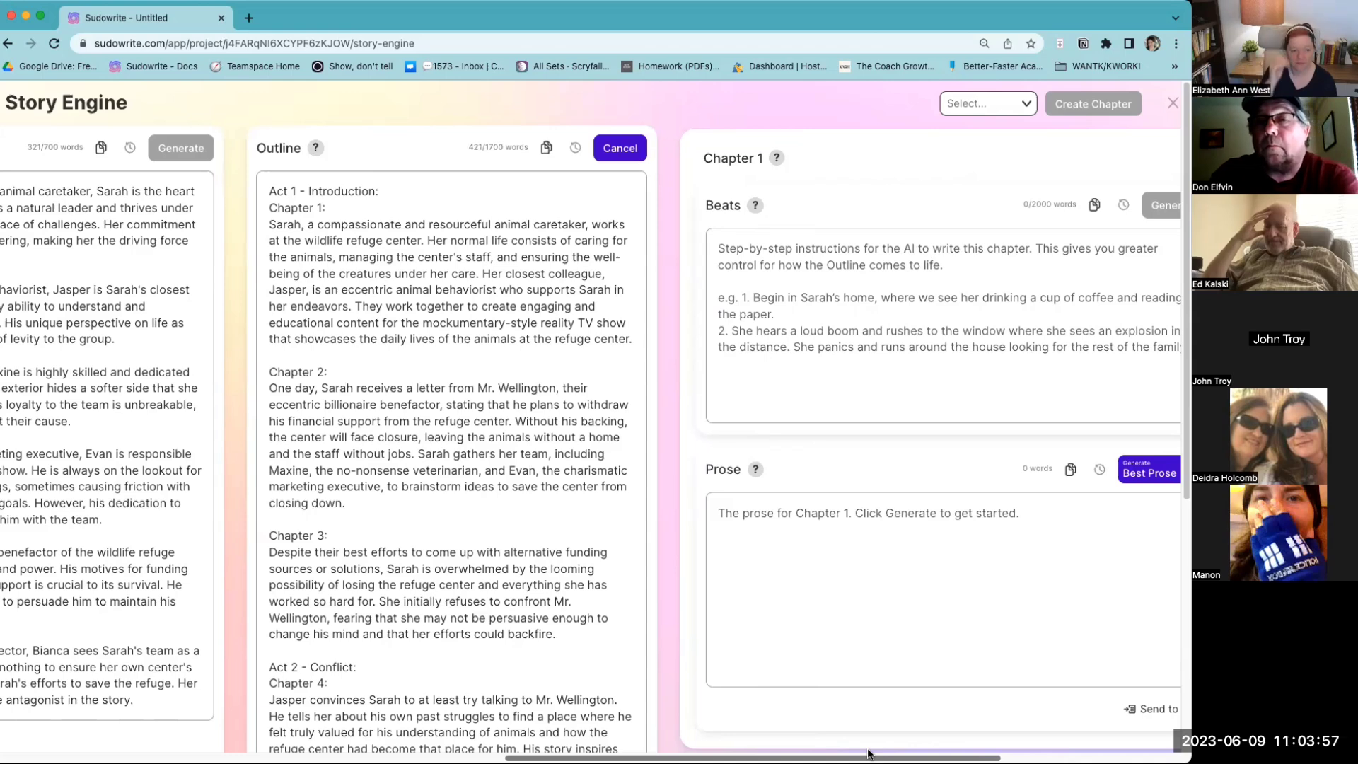
pyautogui.moveTo(868, 754); pyautogui.dragTo(824, 754)
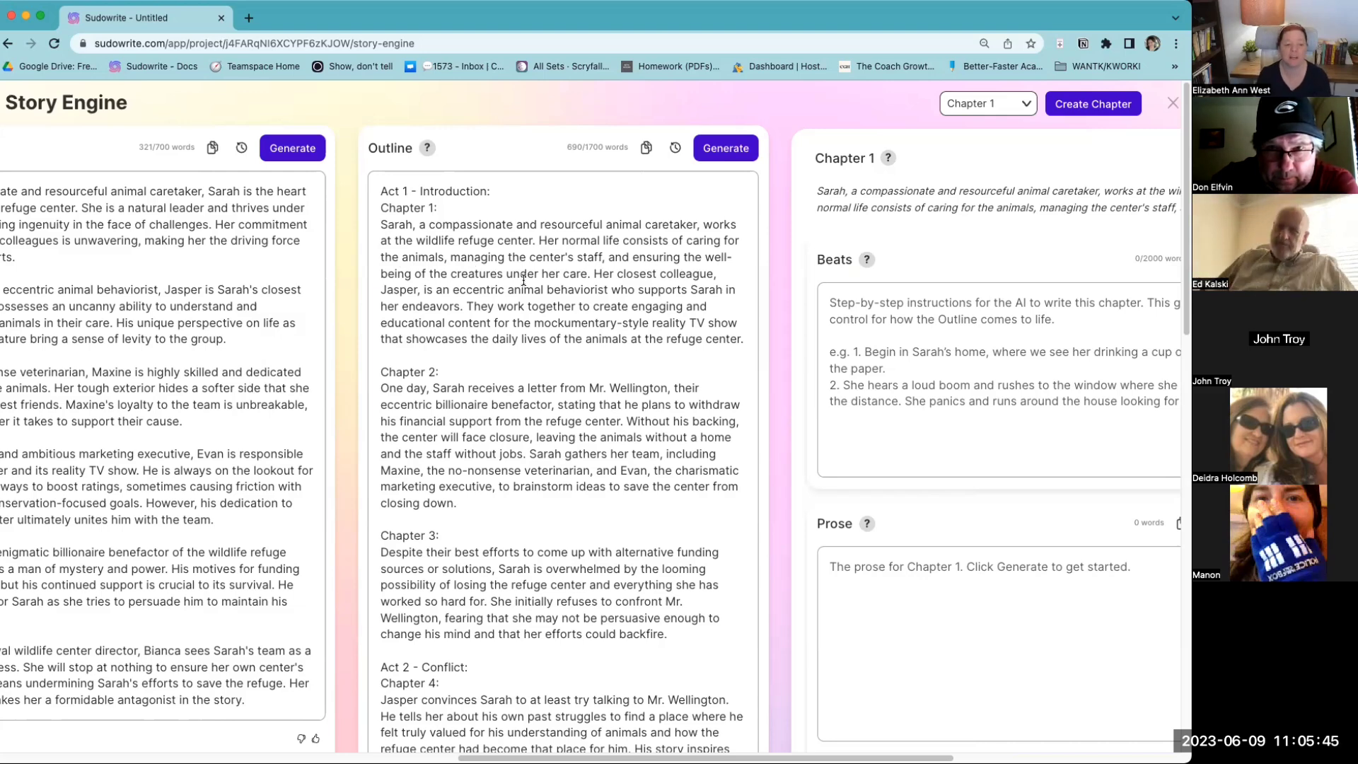
# Step: Review the generated outline from Chapter 1 to its end and check the chapters available in the chapter selector
pyautogui.moveTo(590, 276); pyautogui.dragTo(376, 225)
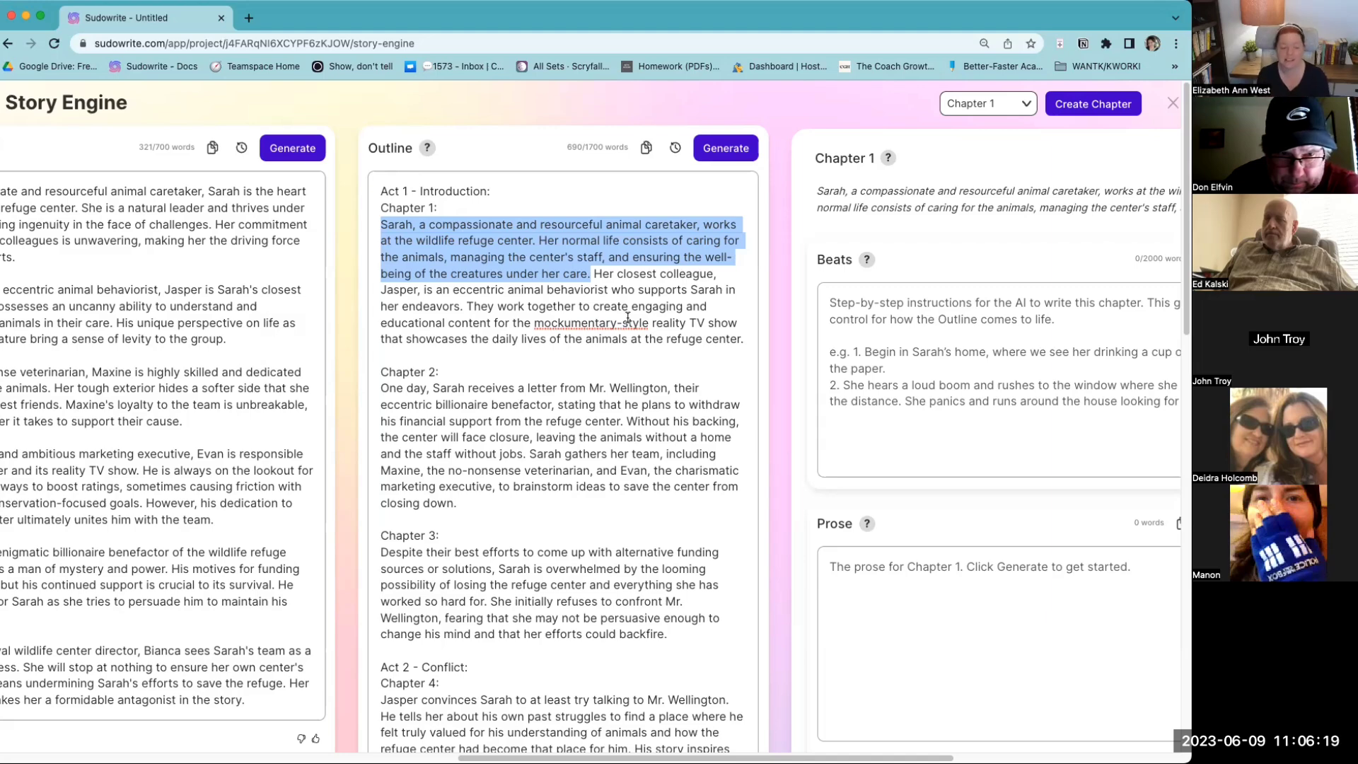
pyautogui.scroll(-15, 627, 317)
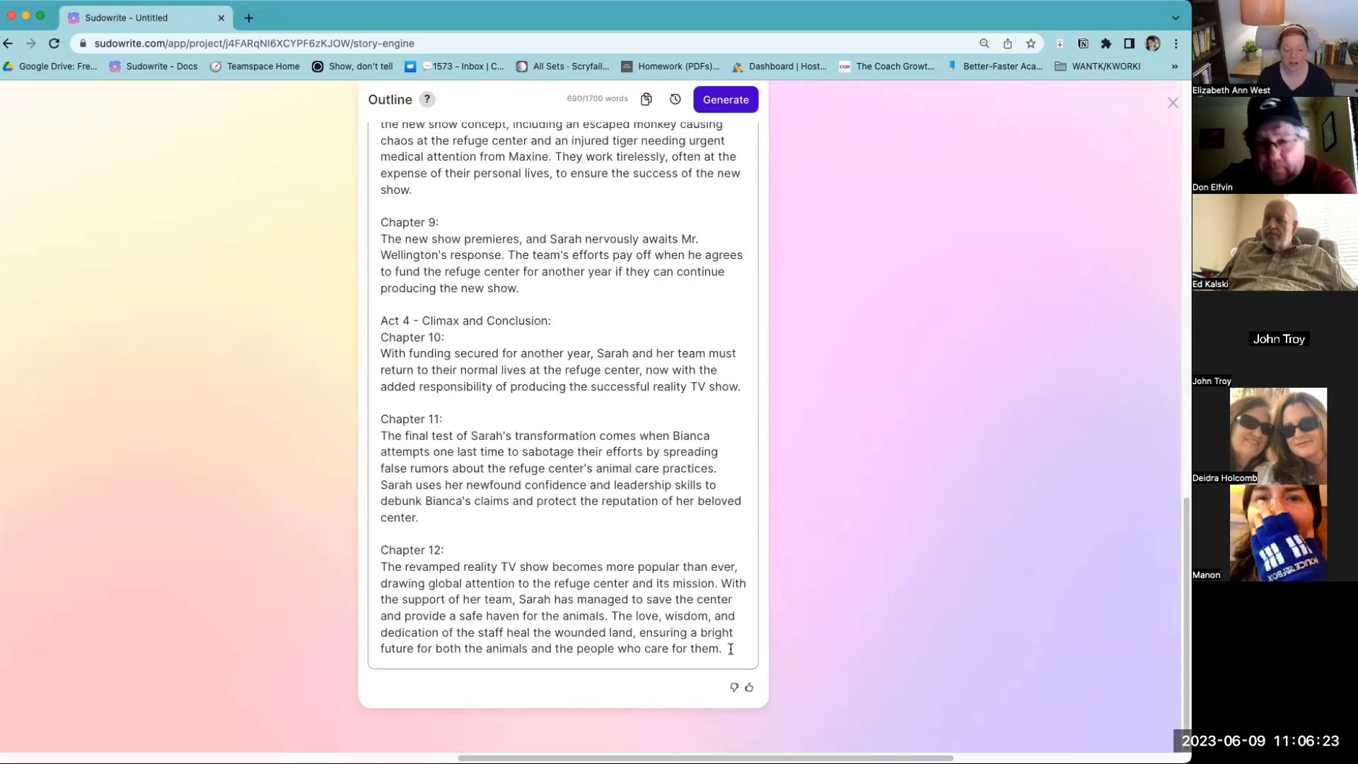
pyautogui.scroll(15, 997, 351)
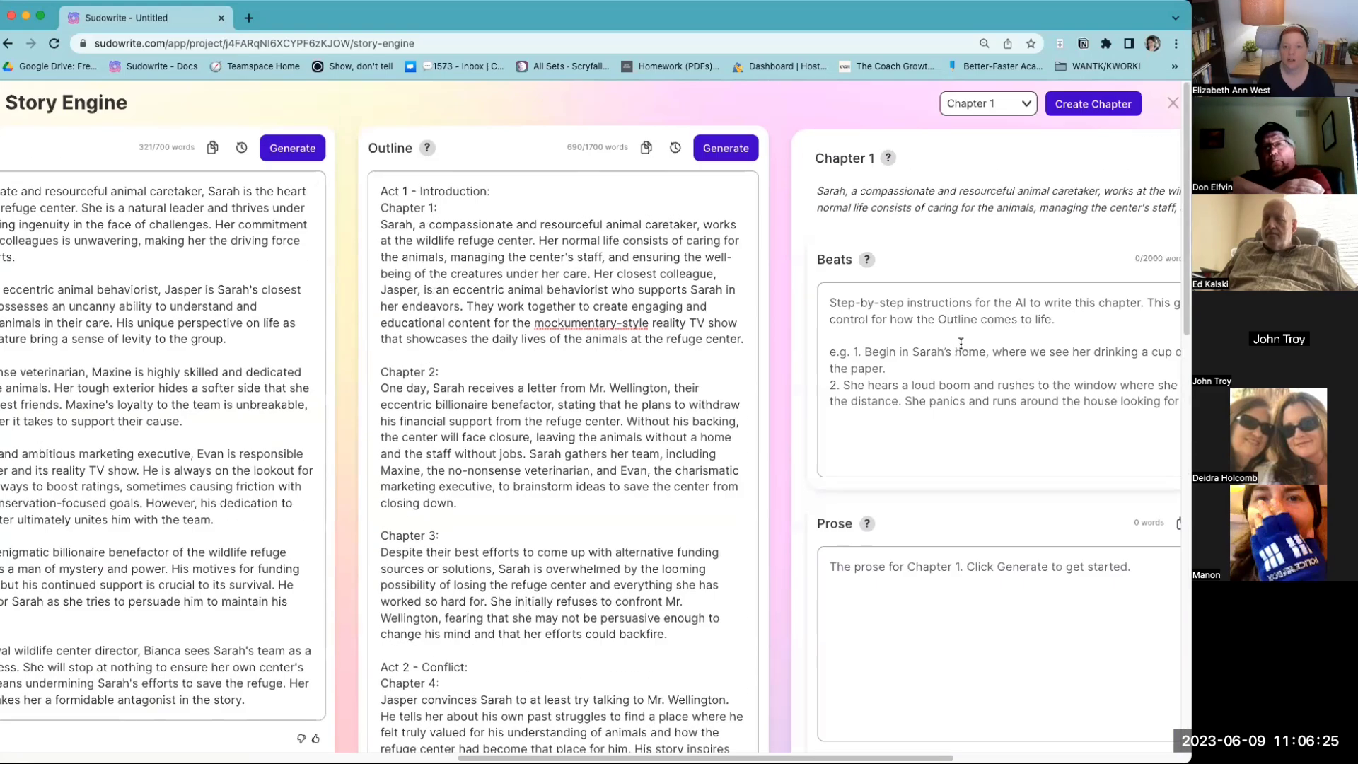
pyautogui.click(1011, 103)
pyautogui.scroll(-5, 986, 233)
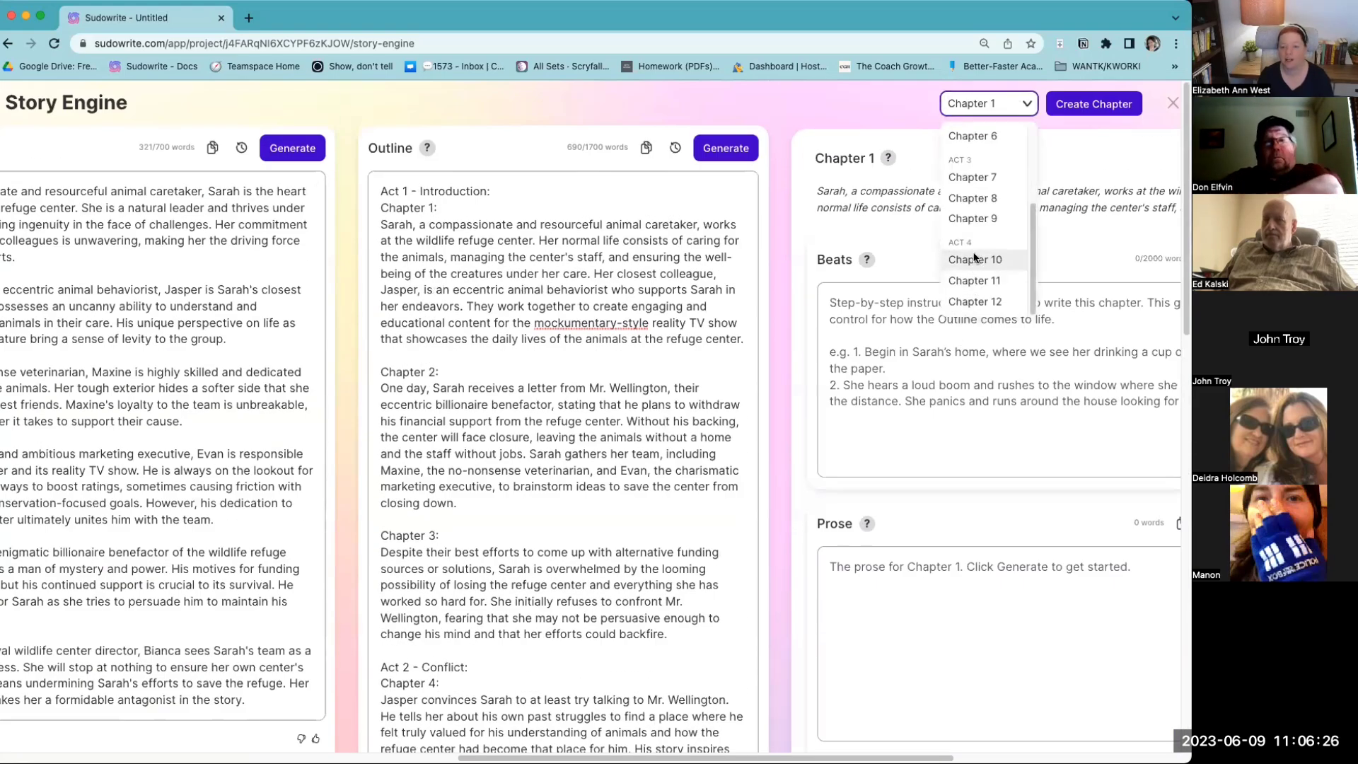
pyautogui.click(976, 302)
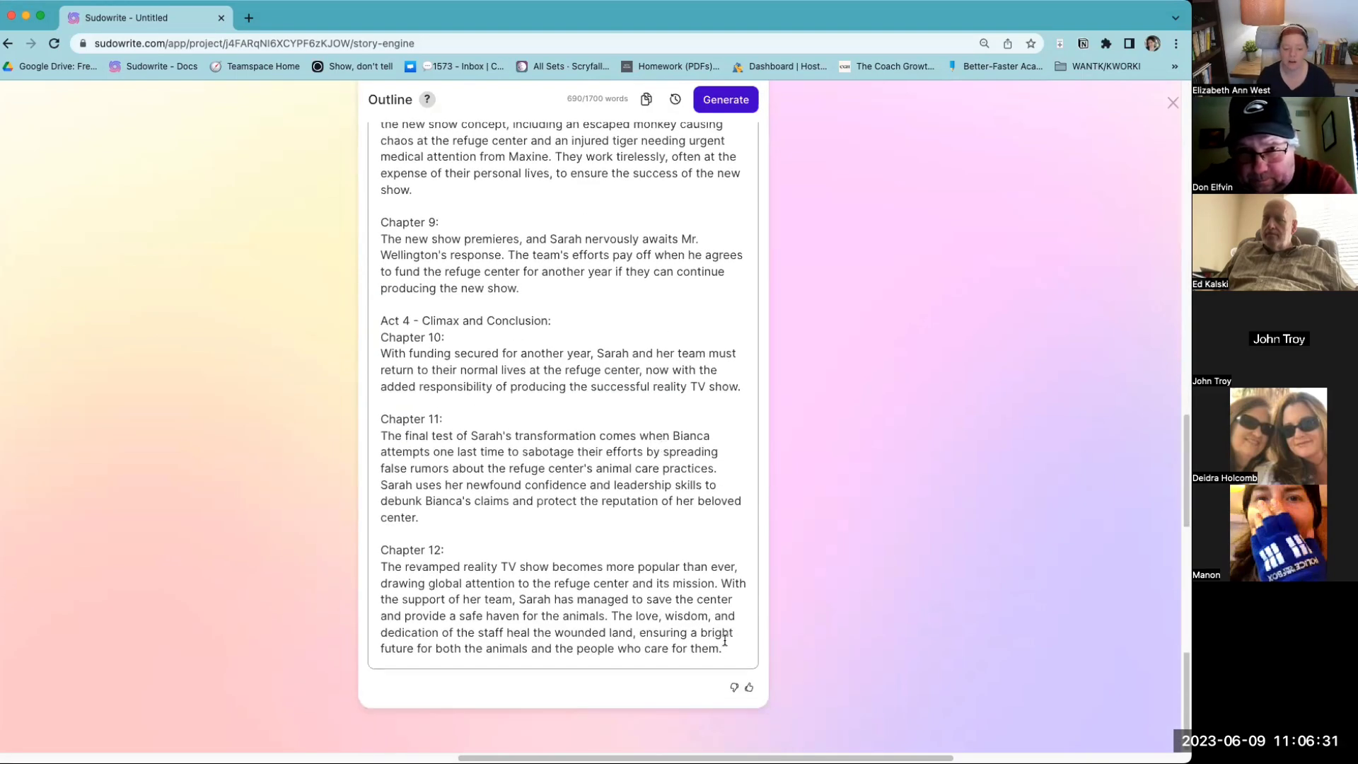
# Step: Add a "Chapter 13:" heading at the end of the outline and check for it in the chapter selector
pyautogui.press('Return')
pyautogui.press('Return')
pyautogui.write('Cht')
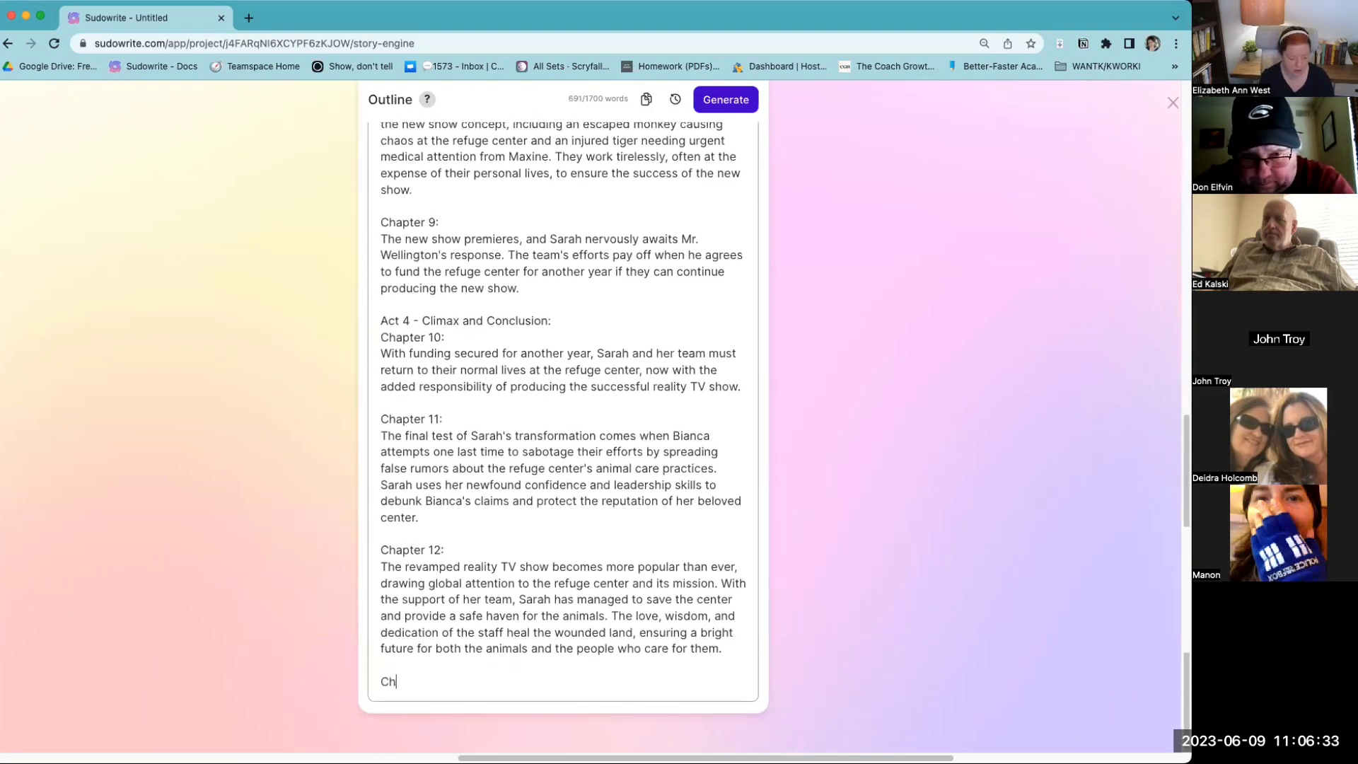
pyautogui.press('BackSpace')
pyautogui.write('apter 13:')
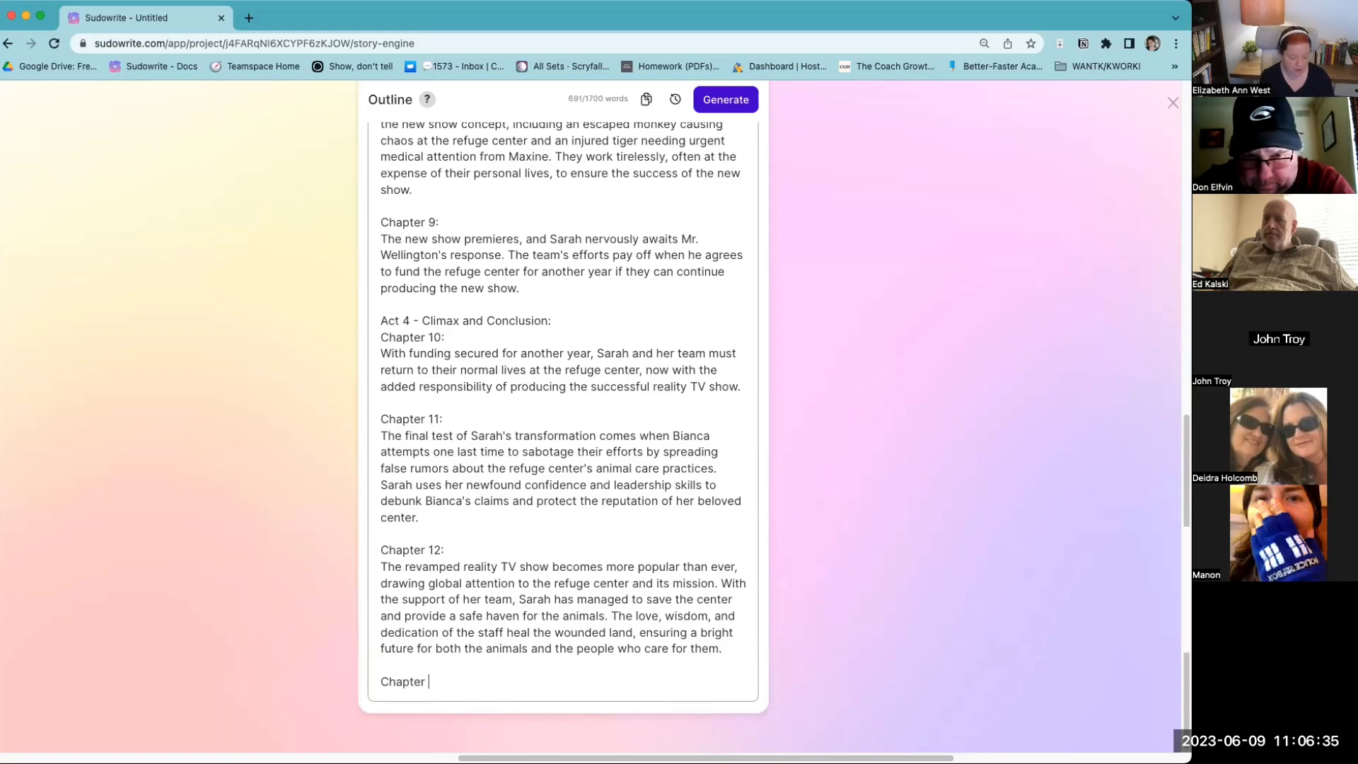
pyautogui.click(987, 321)
pyautogui.click(1026, 103)
pyautogui.scroll(-3, 1004, 283)
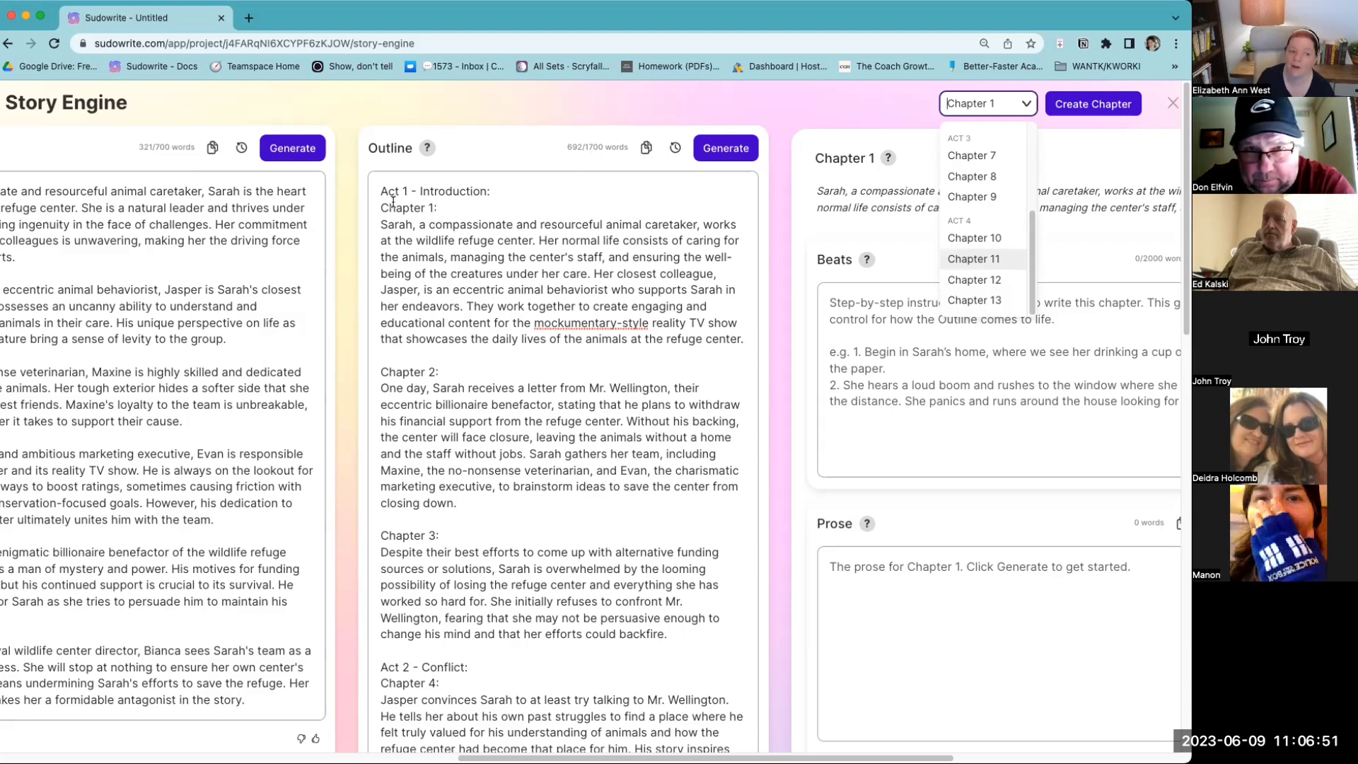
# Step: Examine the format of the outline's act and chapter headings and read through the chapters down to Chapter 13
pyautogui.moveTo(419, 191); pyautogui.dragTo(493, 191)
pyautogui.click(493, 191)
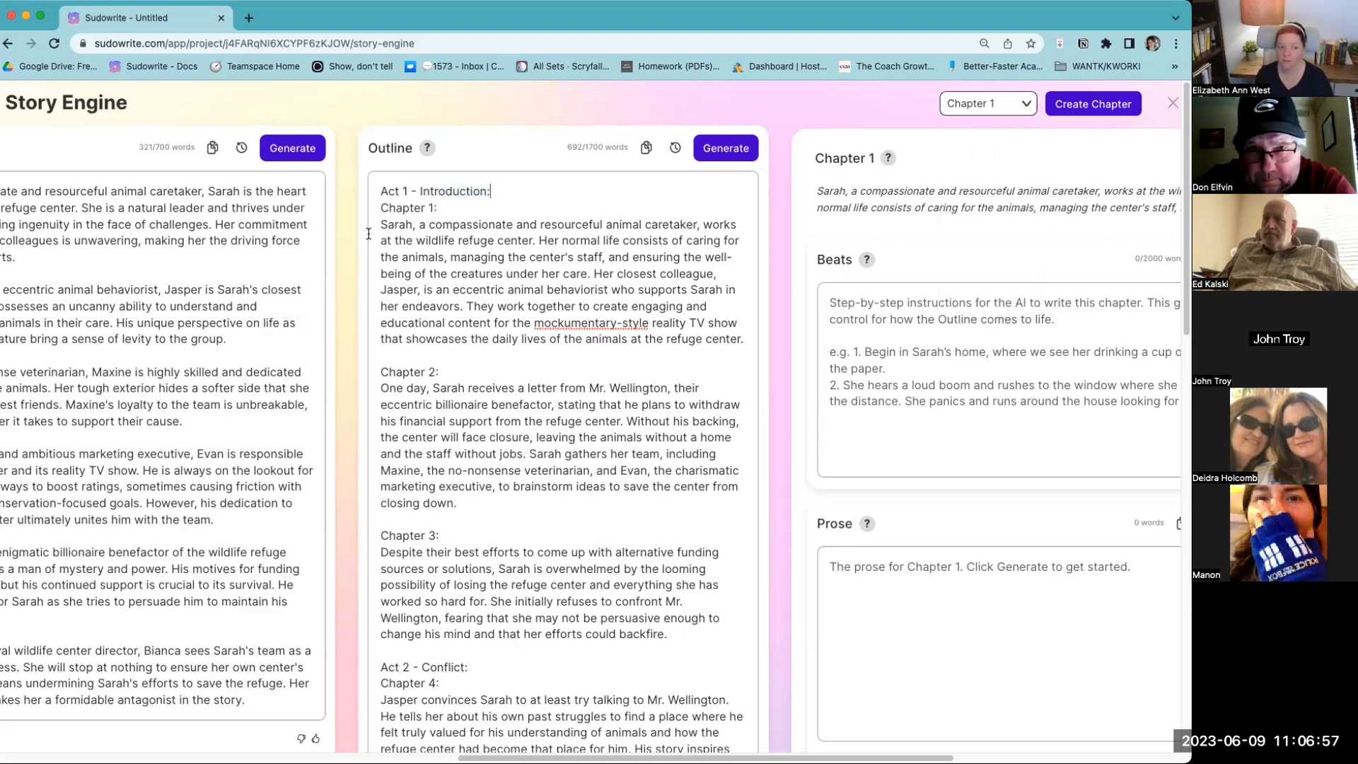
pyautogui.moveTo(377, 208); pyautogui.dragTo(438, 210)
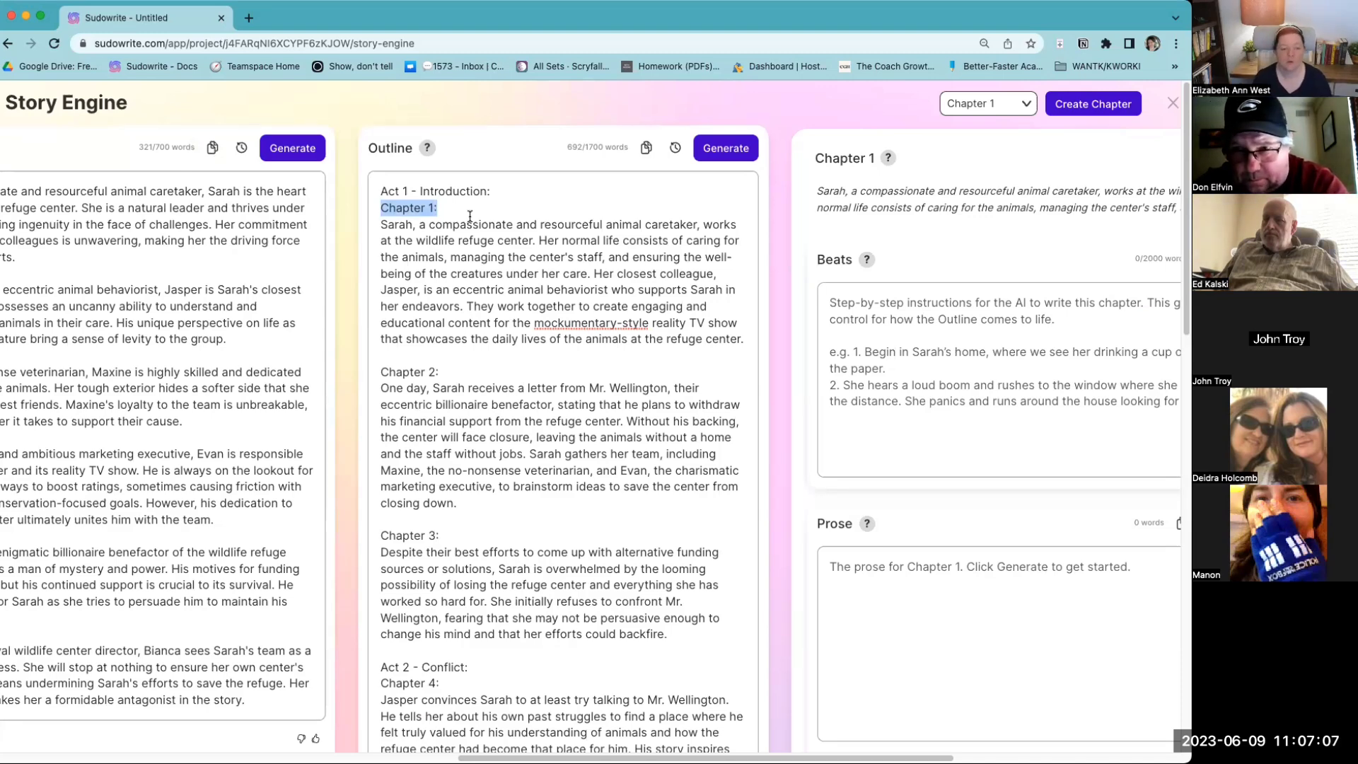
pyautogui.click(464, 311)
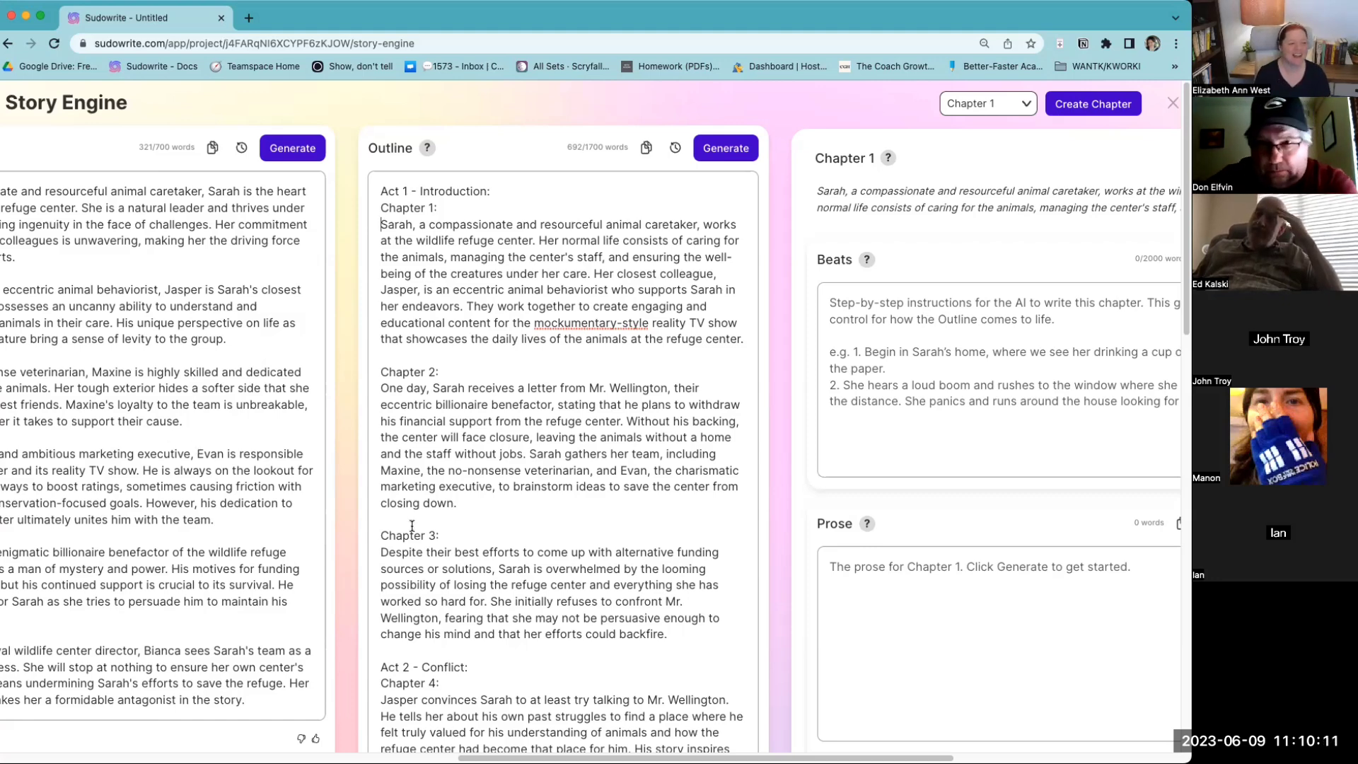
pyautogui.scroll(-3, 1039, 573)
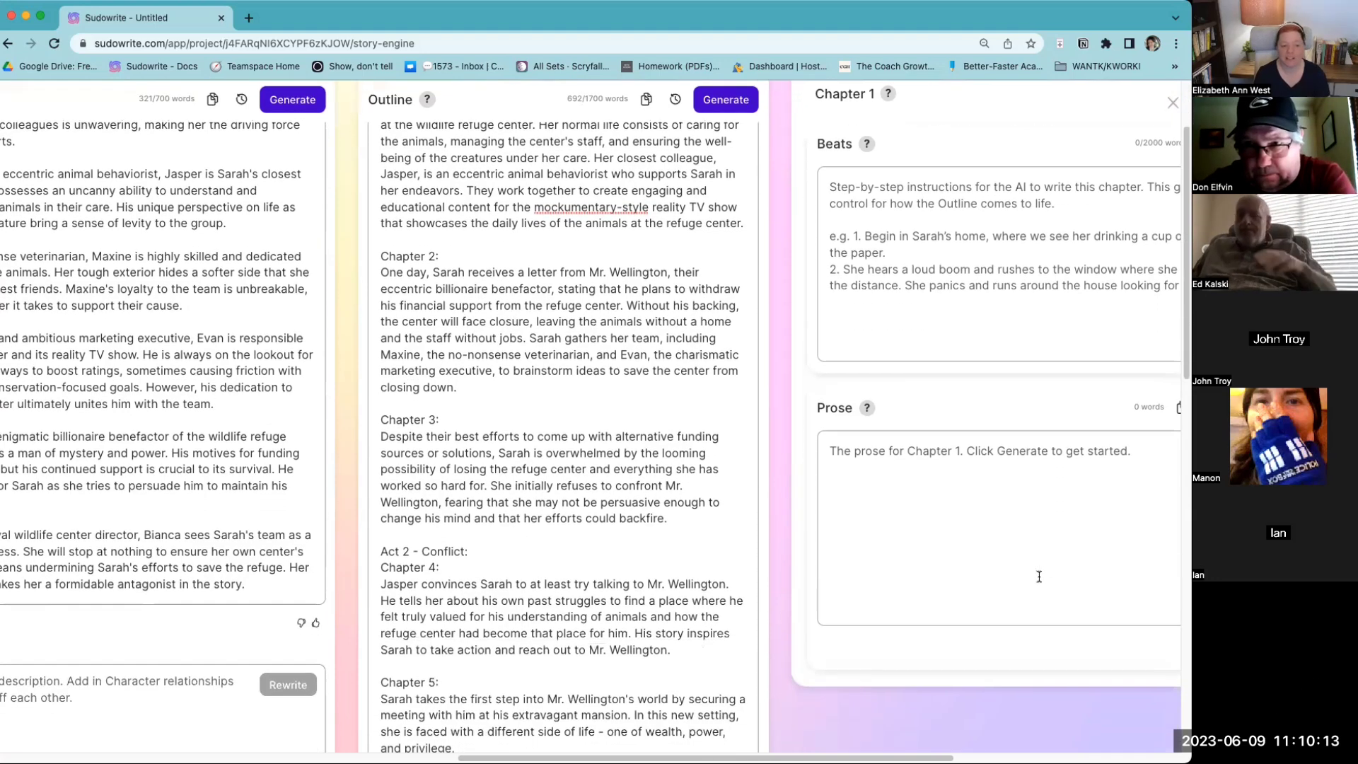
pyautogui.scroll(-4, 1038, 576)
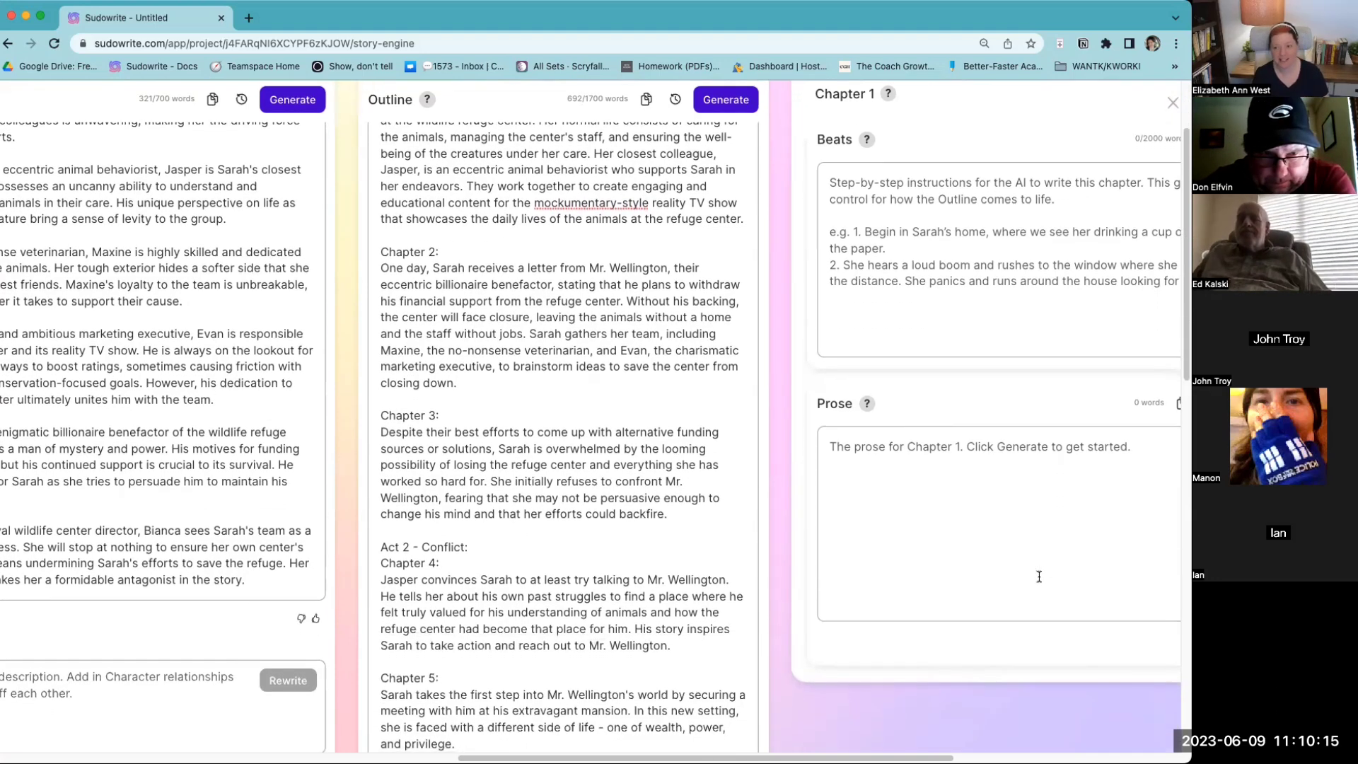
pyautogui.scroll(-3, 1039, 576)
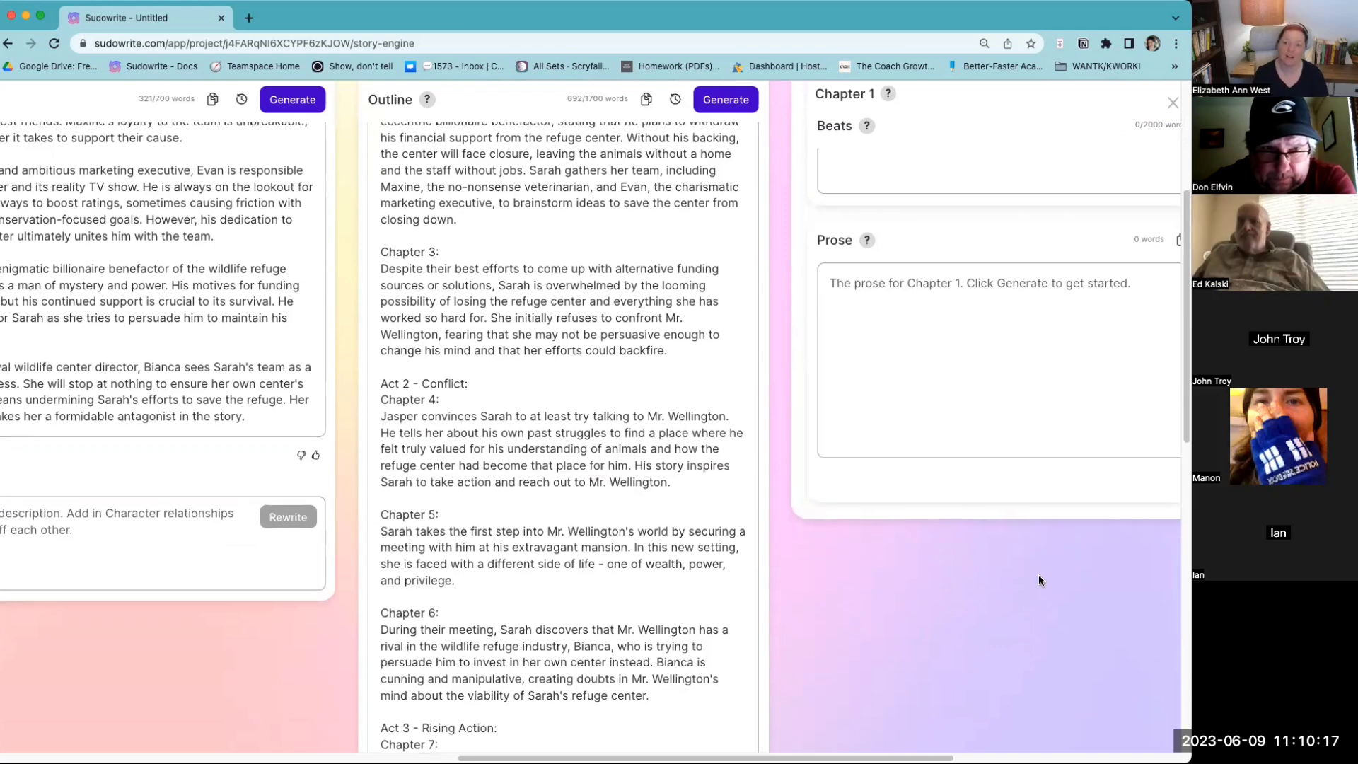
pyautogui.scroll(-6, 984, 576)
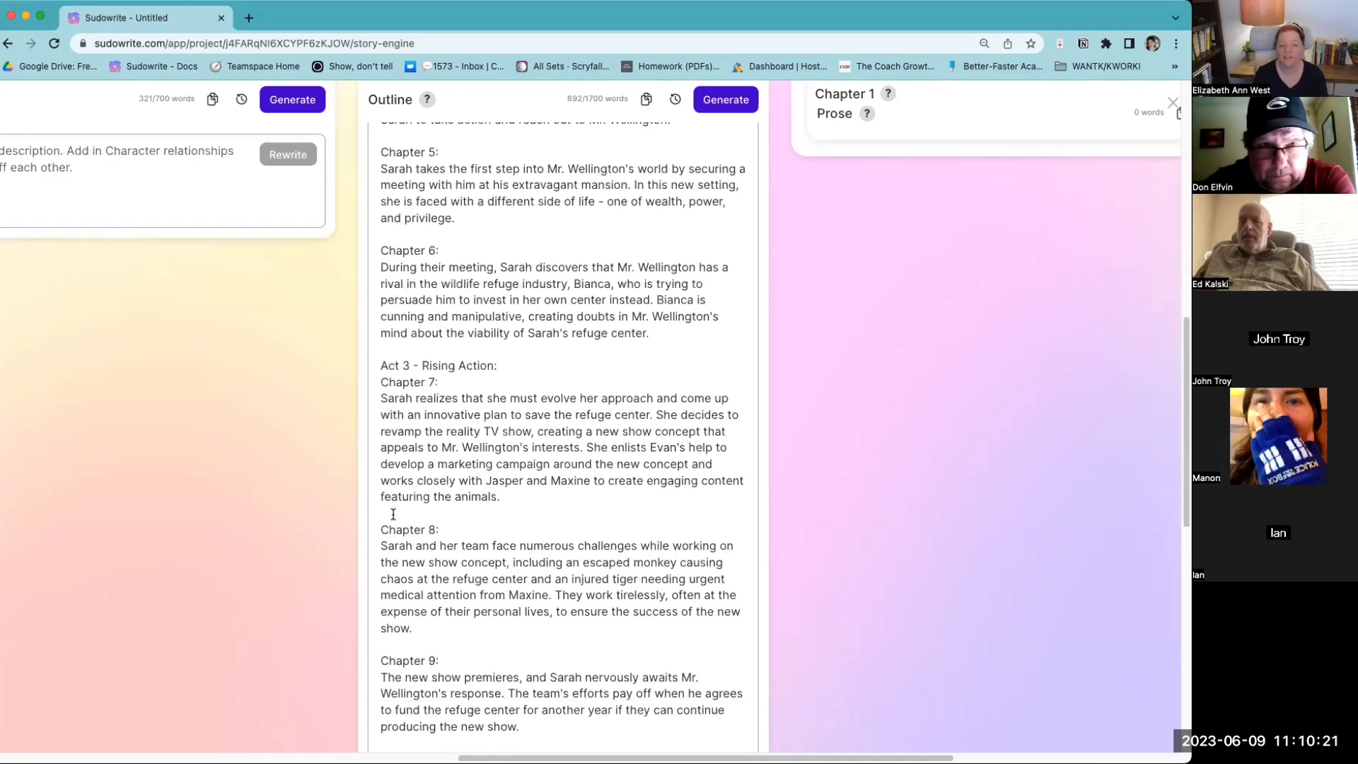
pyautogui.scroll(-2, 388, 514)
pyautogui.scroll(-2, 393, 514)
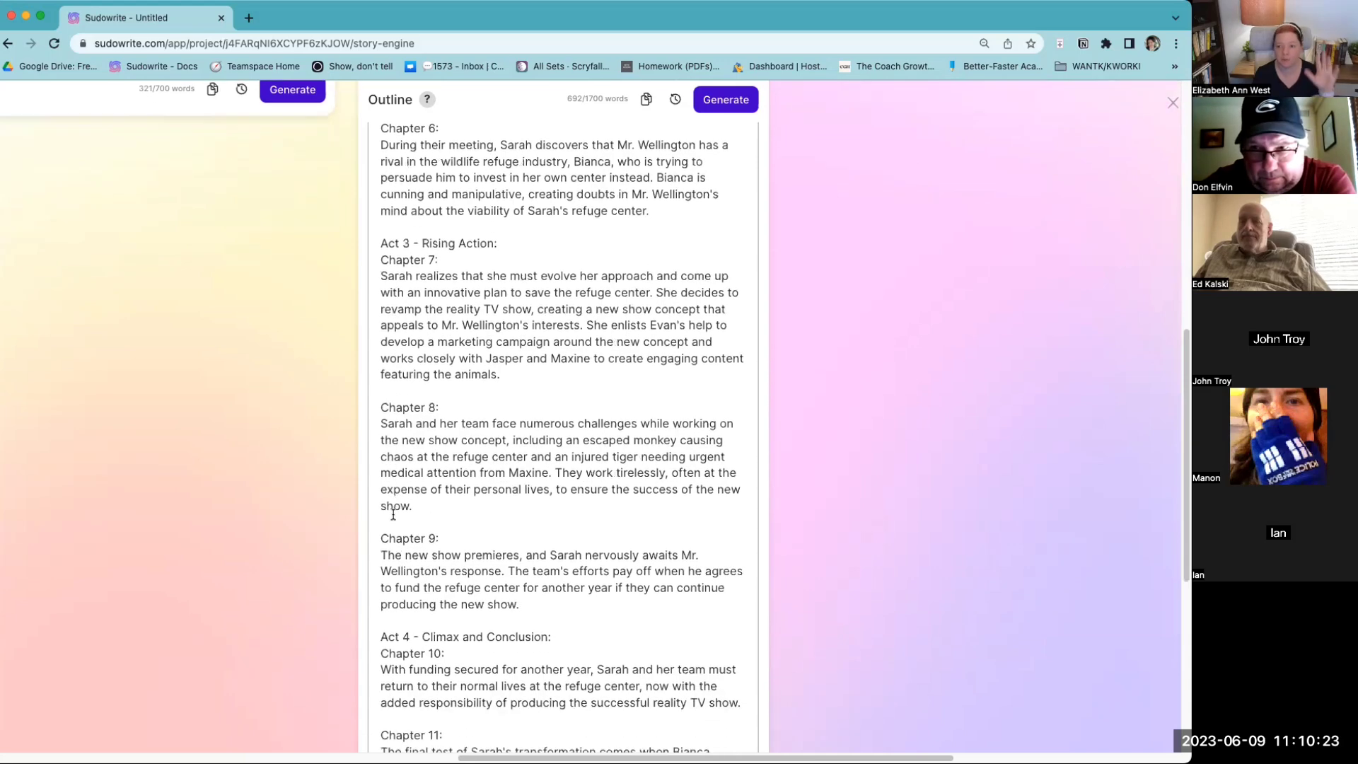
pyautogui.scroll(-8, 427, 518)
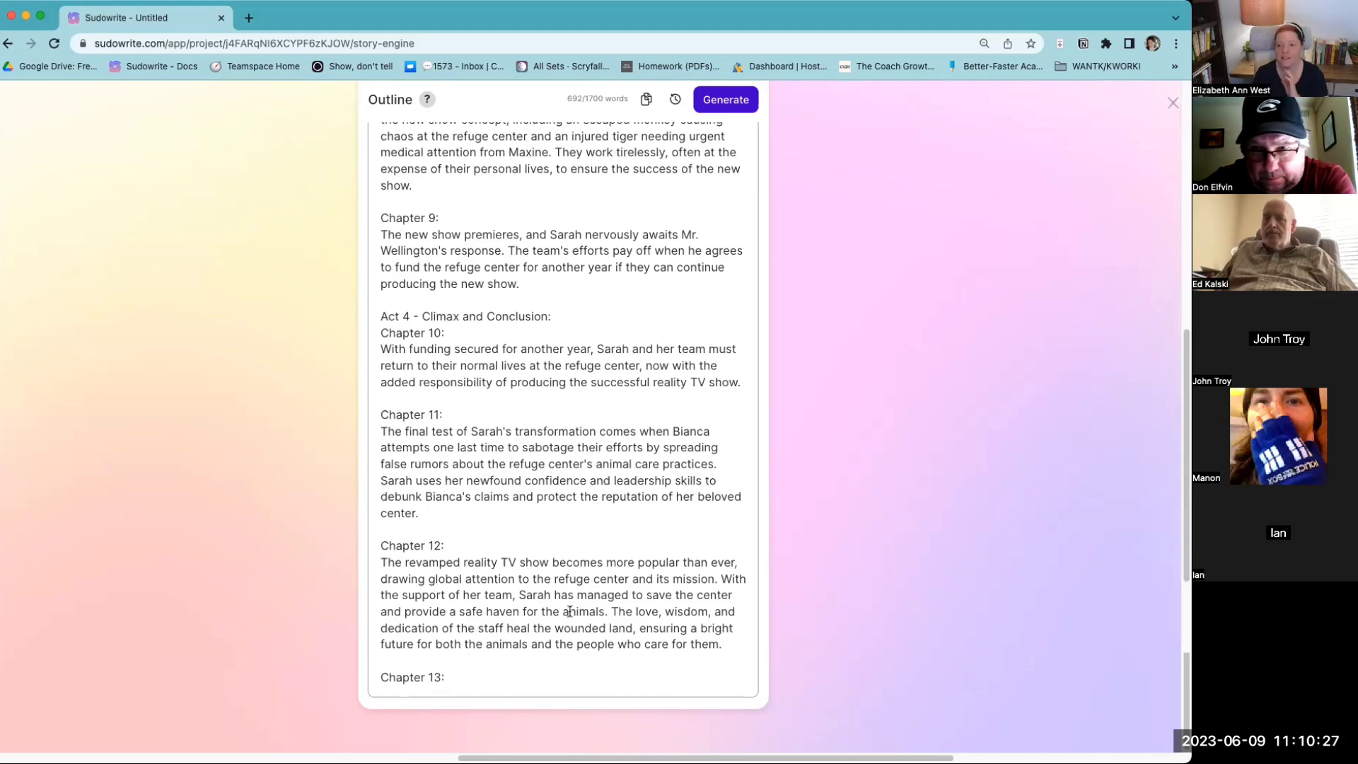
pyautogui.click(1172, 103)
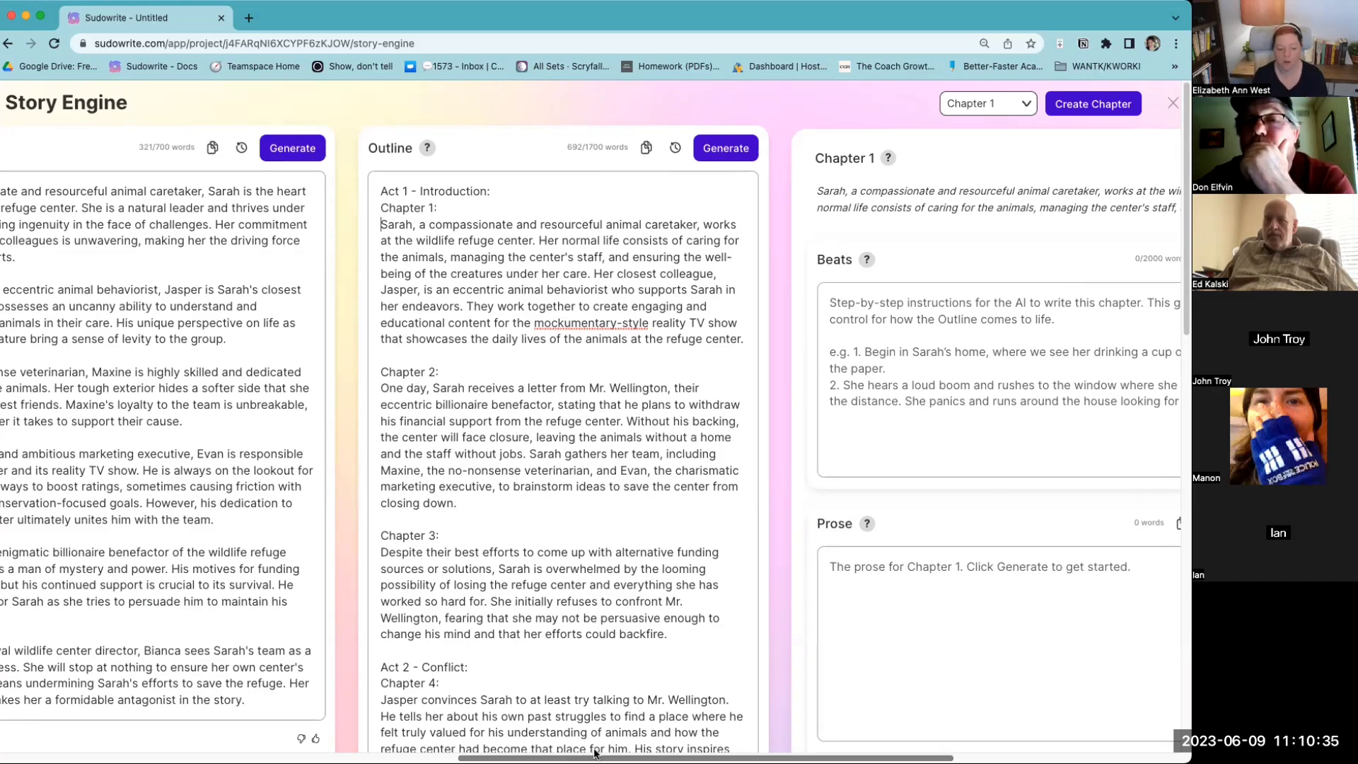
# Step: Generate the beats for Chapter 1 from the outline
pyautogui.hscroll(5, 938, 380)
pyautogui.click(959, 268)
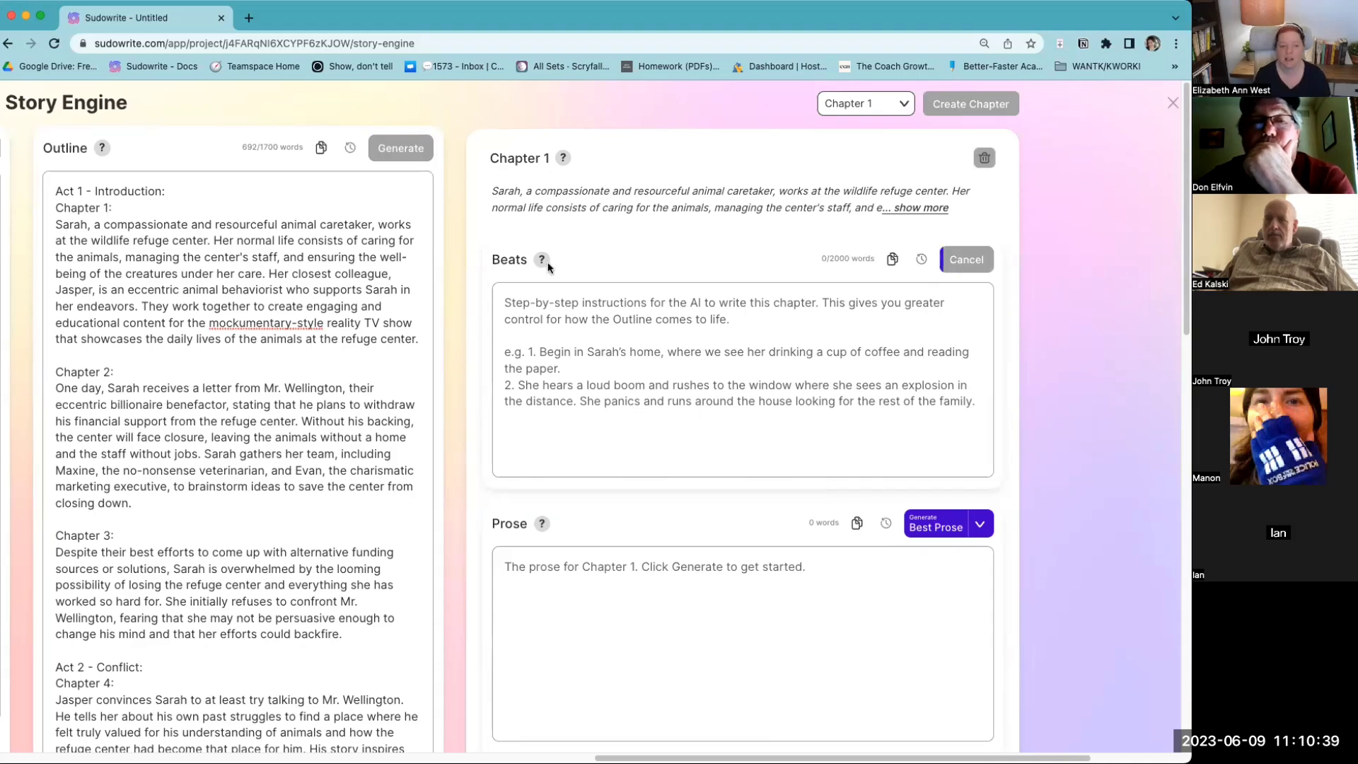
pyautogui.moveTo(549, 262)
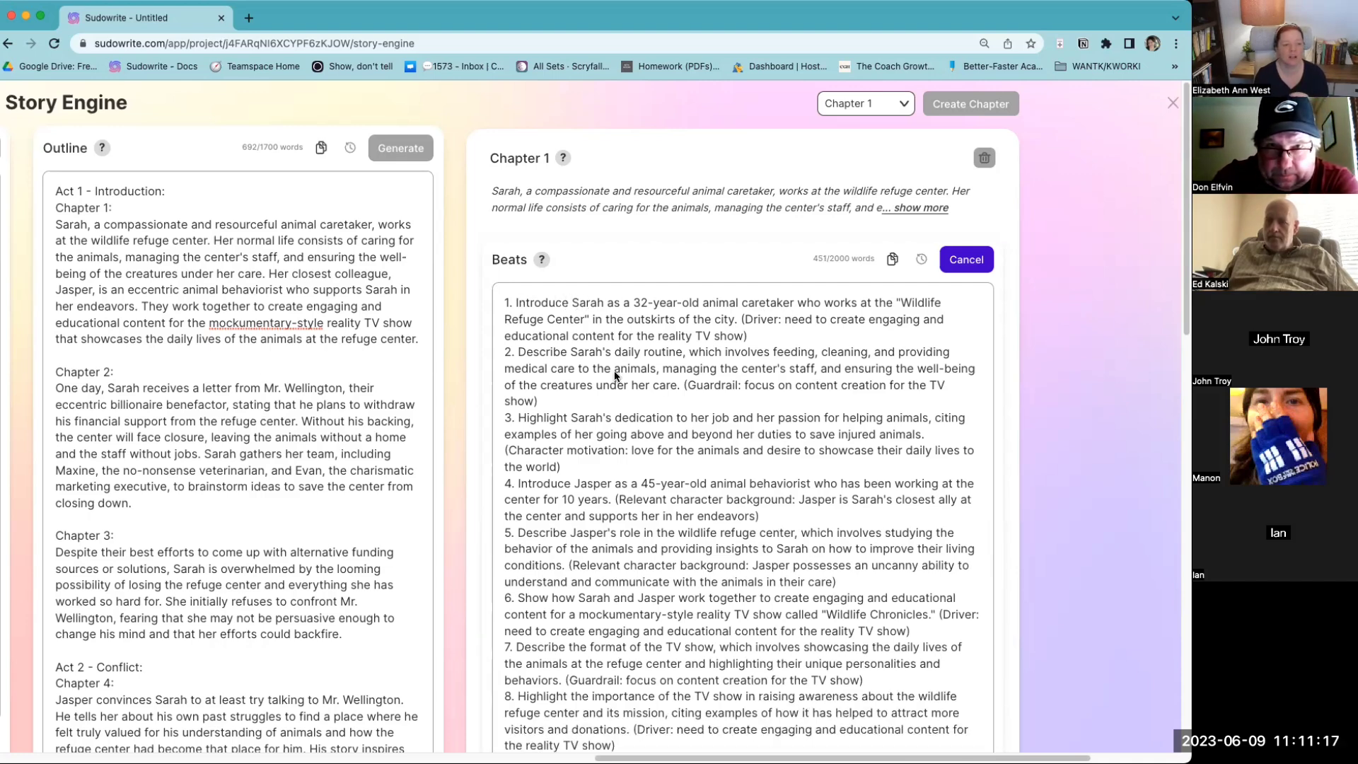
# Step: Create a second card for Chapter 1 and generate an alternative set of beats in it
pyautogui.moveTo(851, 754)
pyautogui.mouseDown()
pyautogui.moveTo(554, 731)
pyautogui.moveTo(856, 734)
pyautogui.mouseUp()
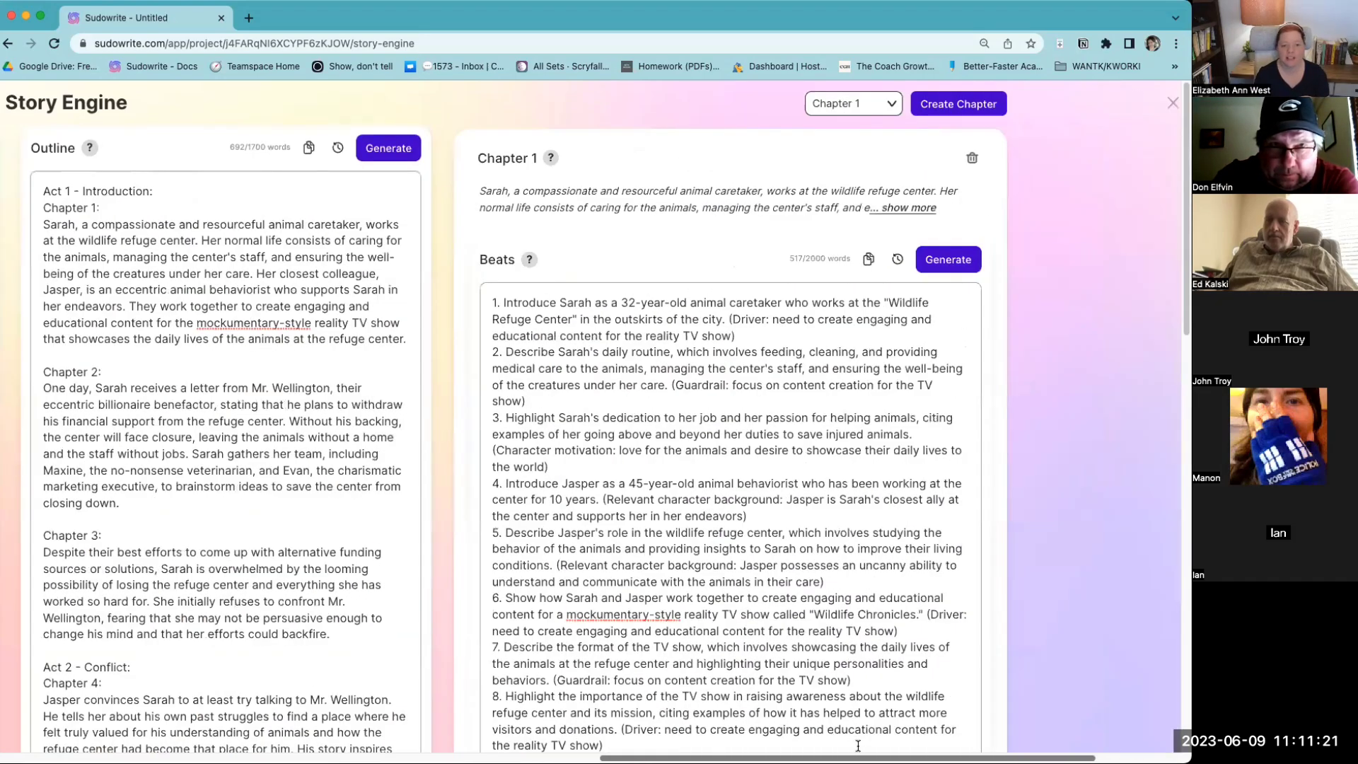
pyautogui.click(977, 106)
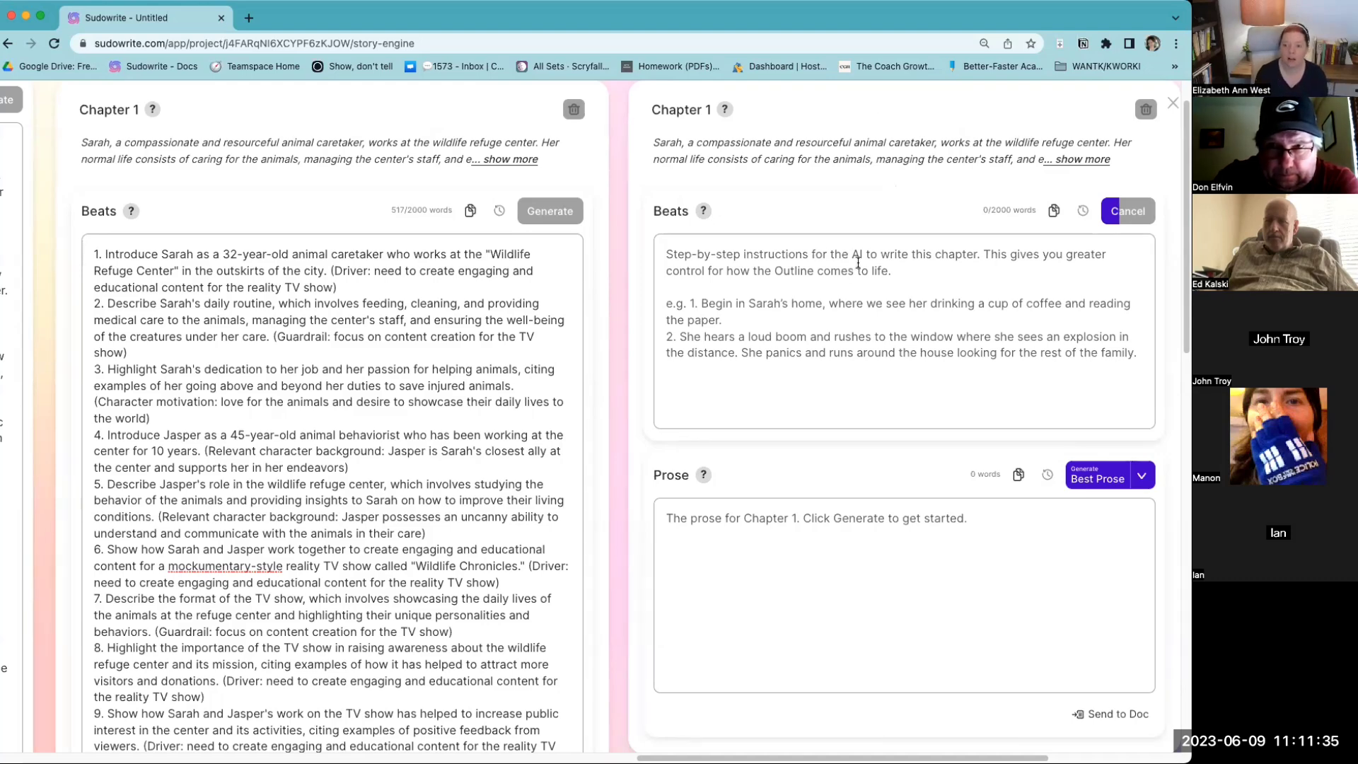
pyautogui.scroll(2, 813, 170)
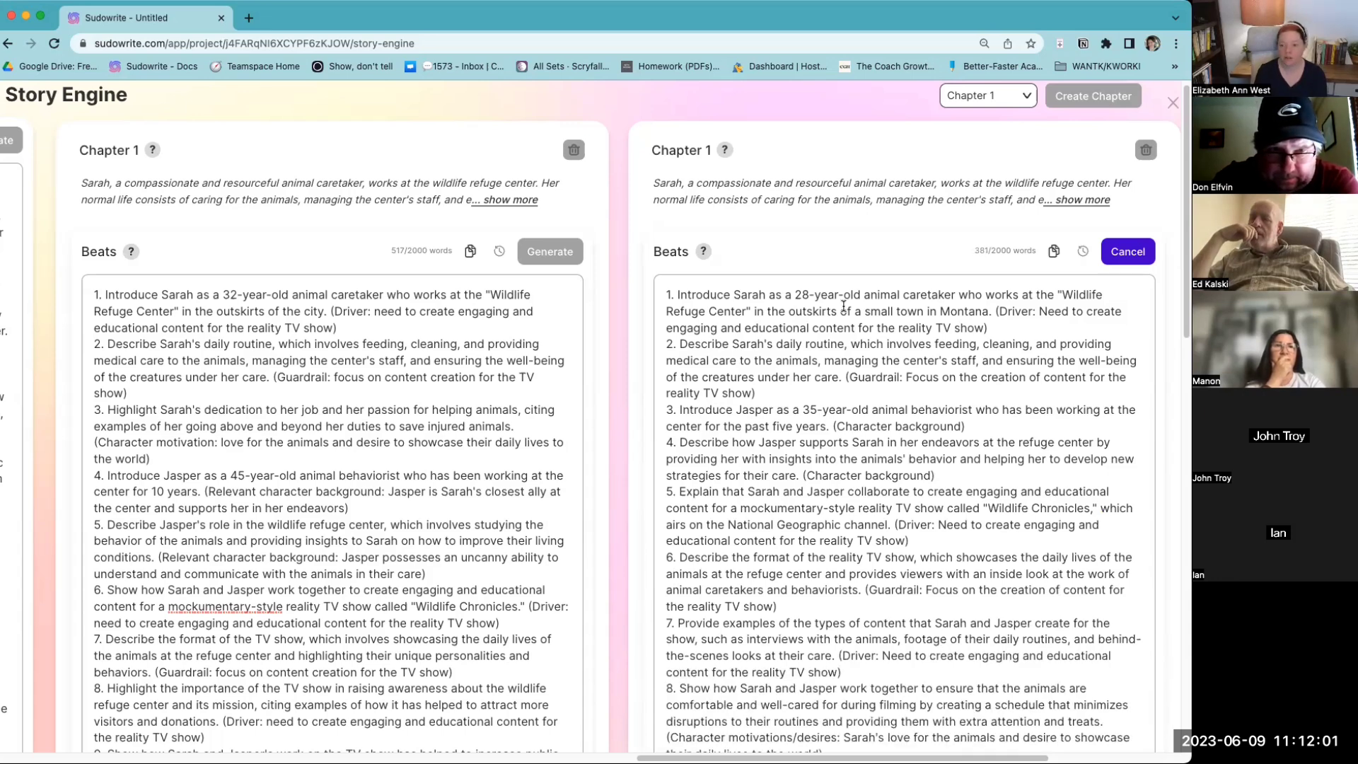
# Step: Read the explanation of how beats work and look over the full beat list on the first Chapter 1 card
pyautogui.moveTo(852, 755); pyautogui.dragTo(658, 754)
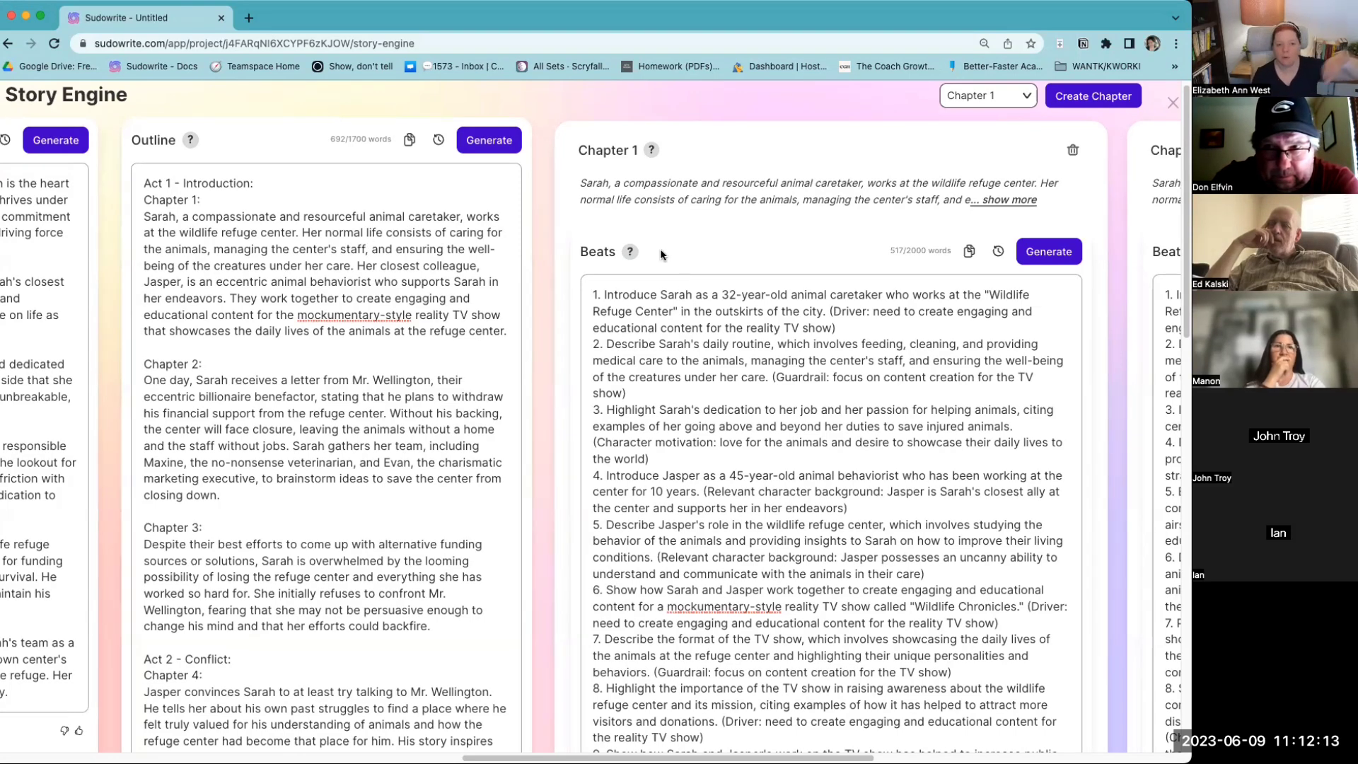
pyautogui.moveTo(633, 253)
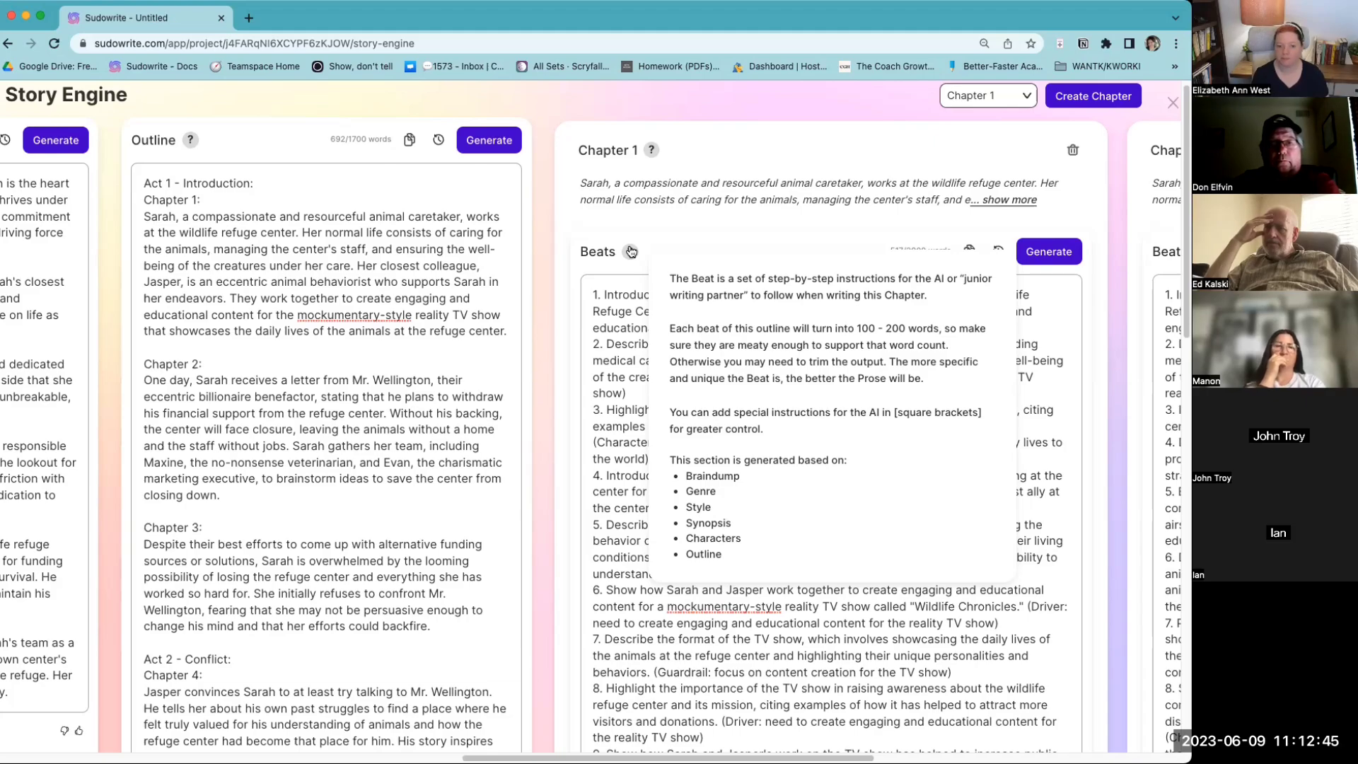
pyautogui.scroll(-10, 808, 531)
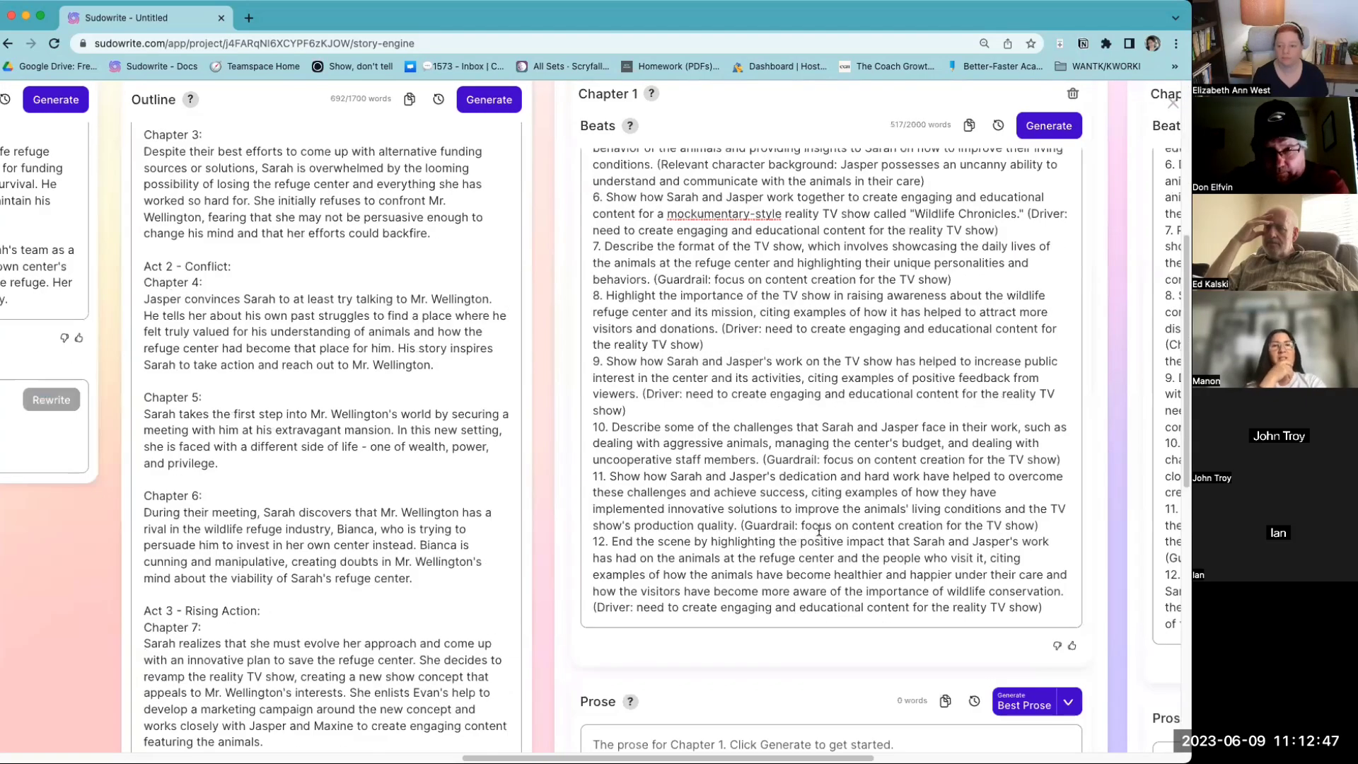
pyautogui.scroll(10, 810, 533)
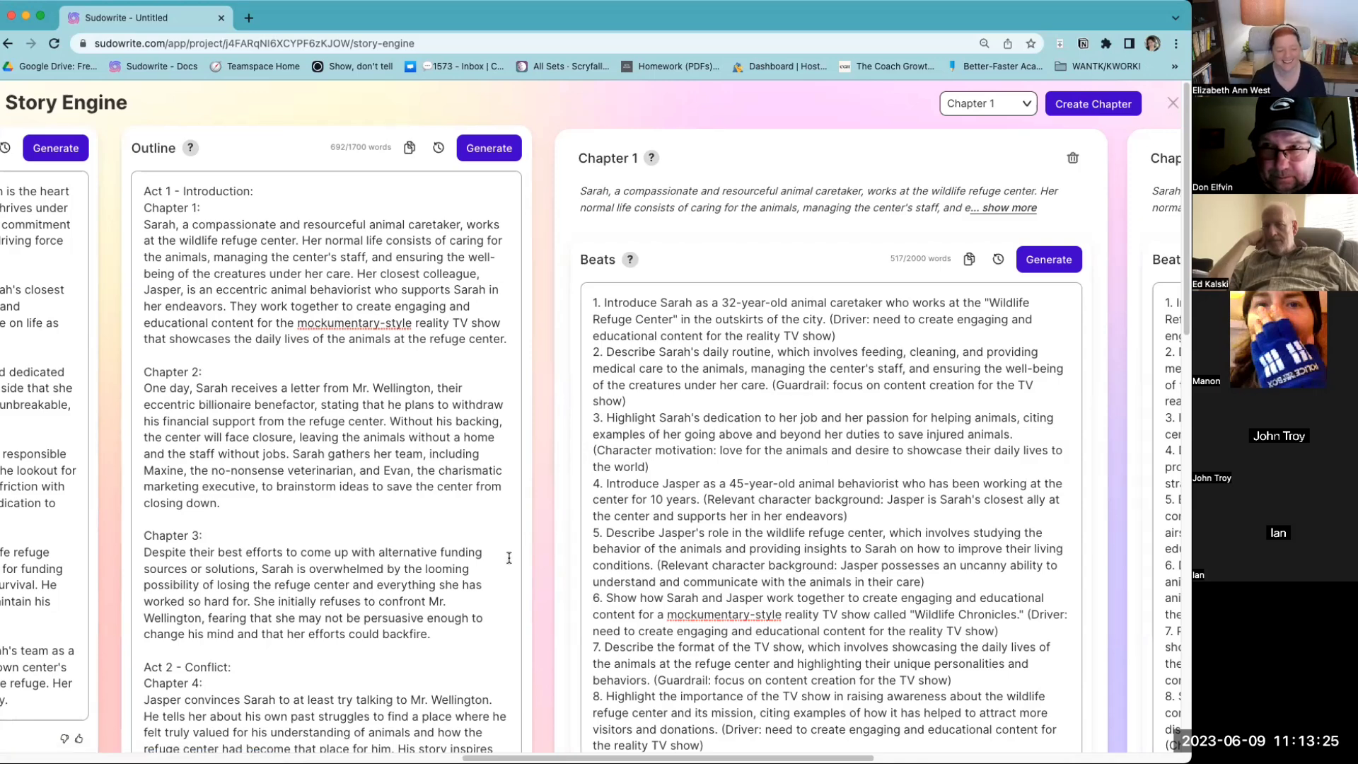
# Step: Compare the outline's Chapter 1 paragraph with the beats on both Chapter 1 cards
pyautogui.moveTo(303, 225); pyautogui.dragTo(284, 290)
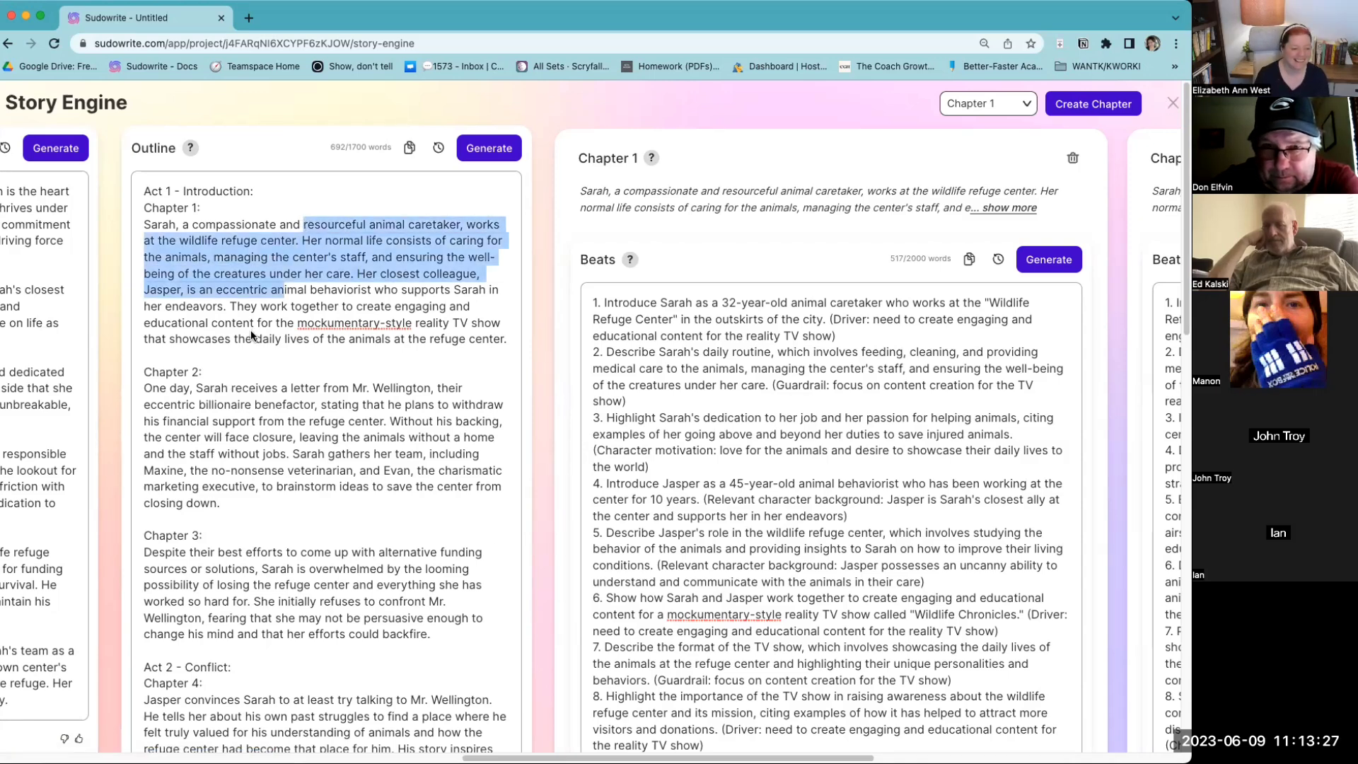
pyautogui.click(663, 119)
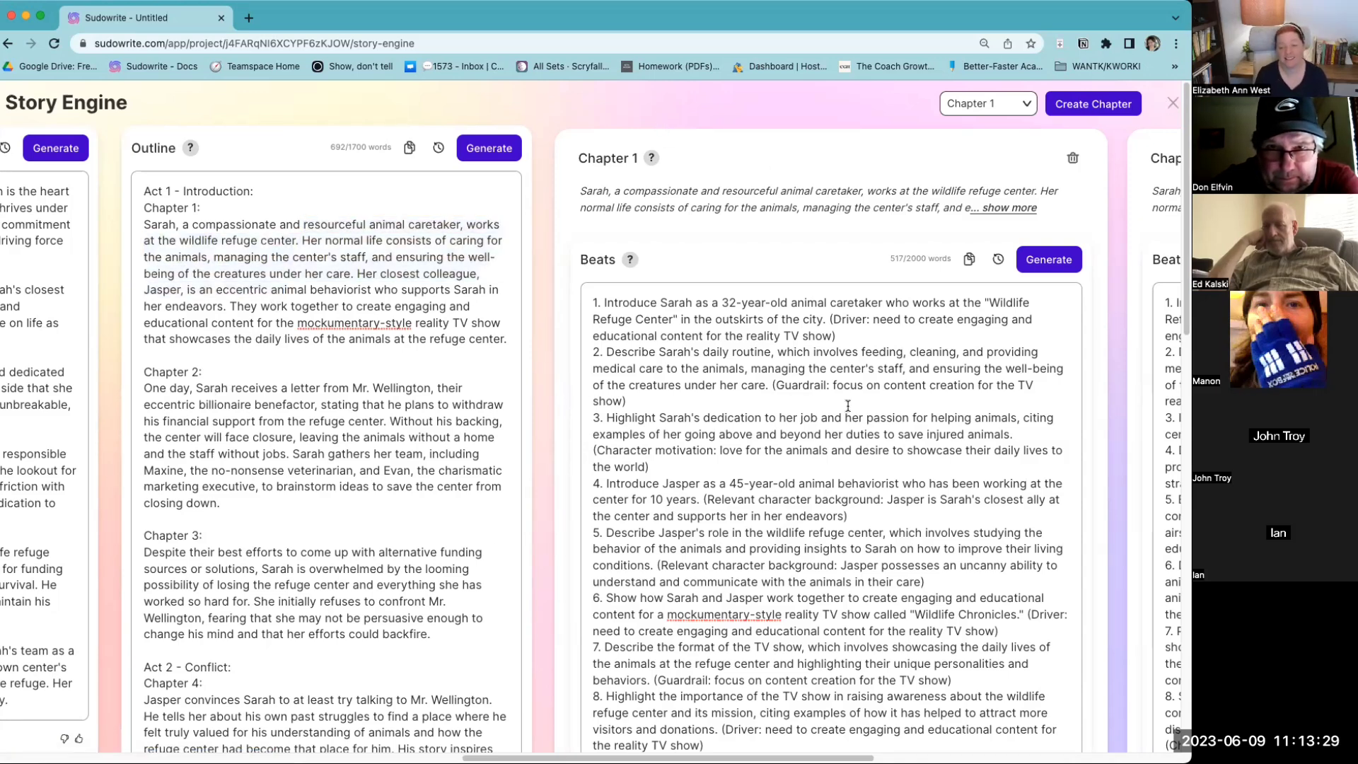
pyautogui.scroll(-10, 859, 414)
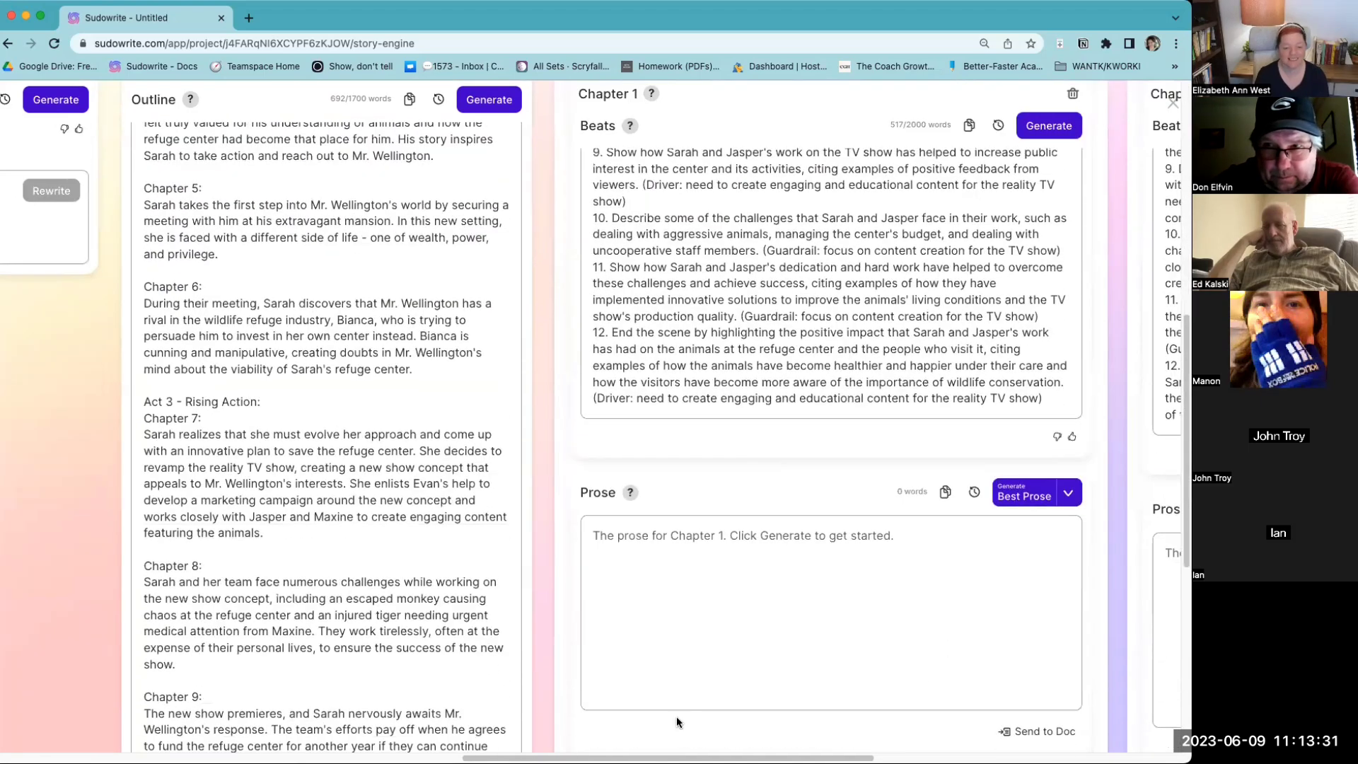
pyautogui.moveTo(733, 753); pyautogui.dragTo(961, 727)
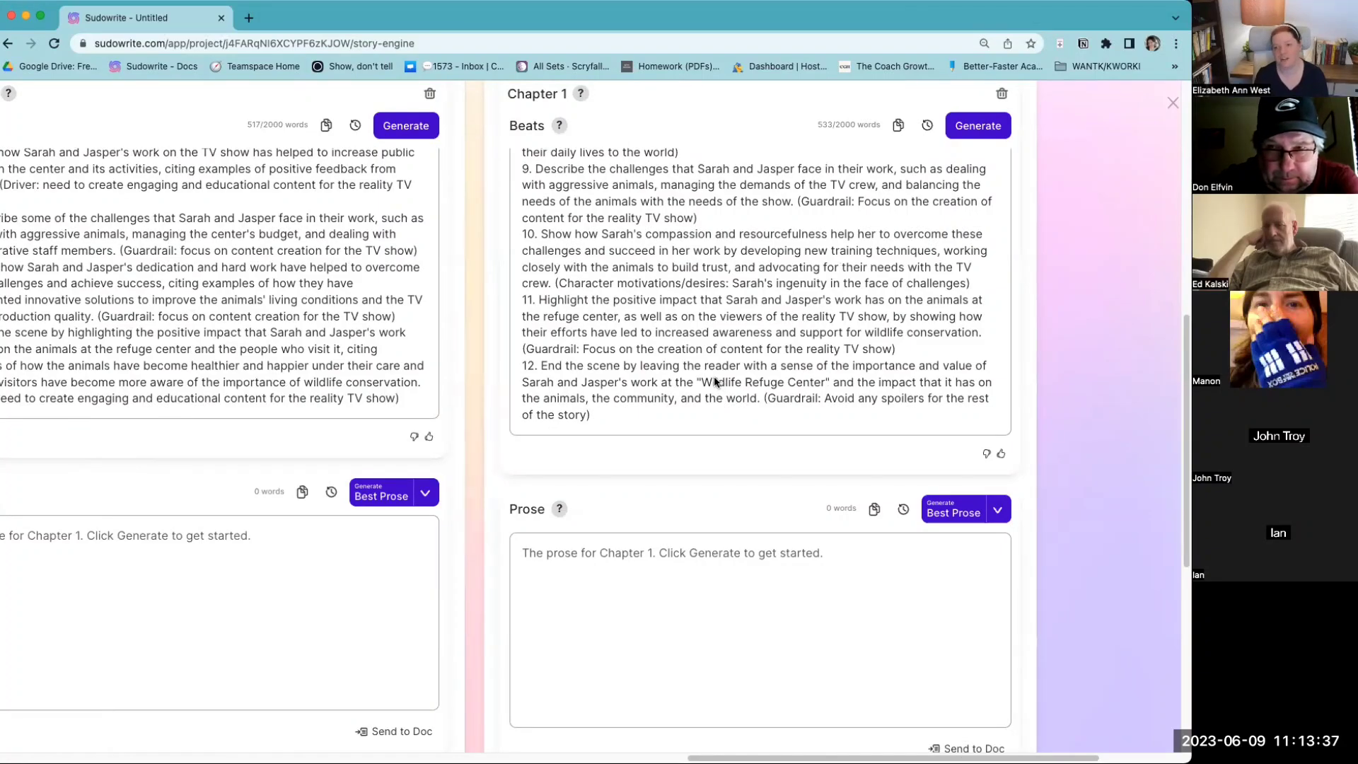
pyautogui.scroll(4, 714, 378)
pyautogui.scroll(5, 714, 382)
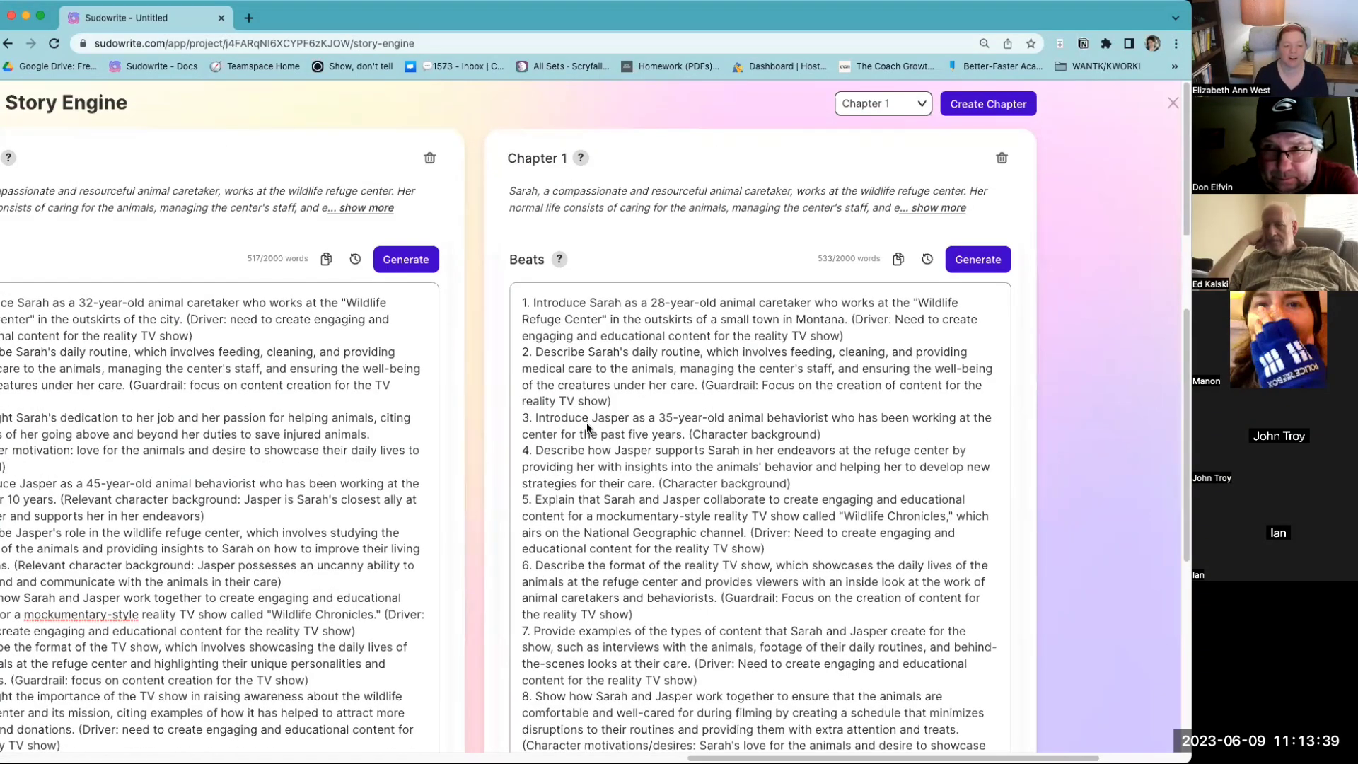
# Step: Leave this project and open the Story Engine of the "Story Engine June 9" project
pyautogui.click(1171, 104)
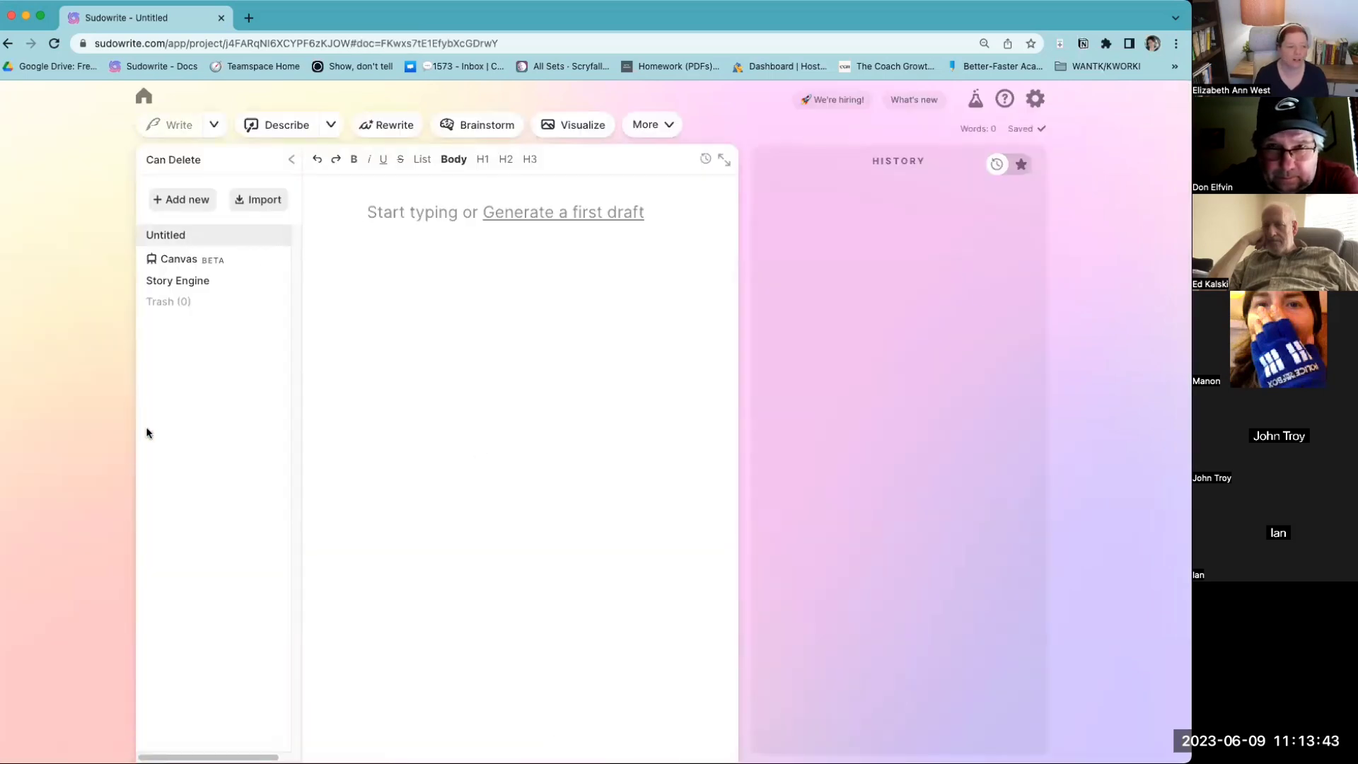
pyautogui.click(143, 97)
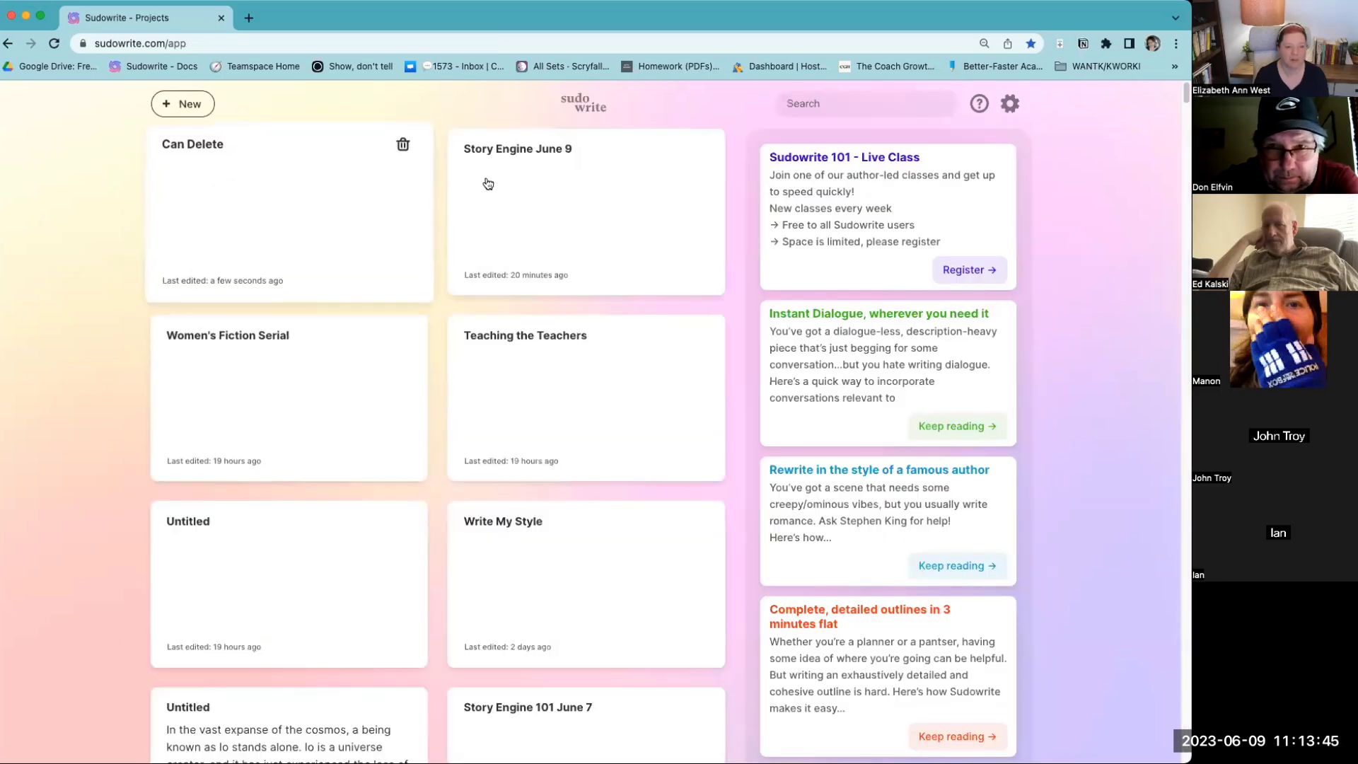
pyautogui.click(488, 184)
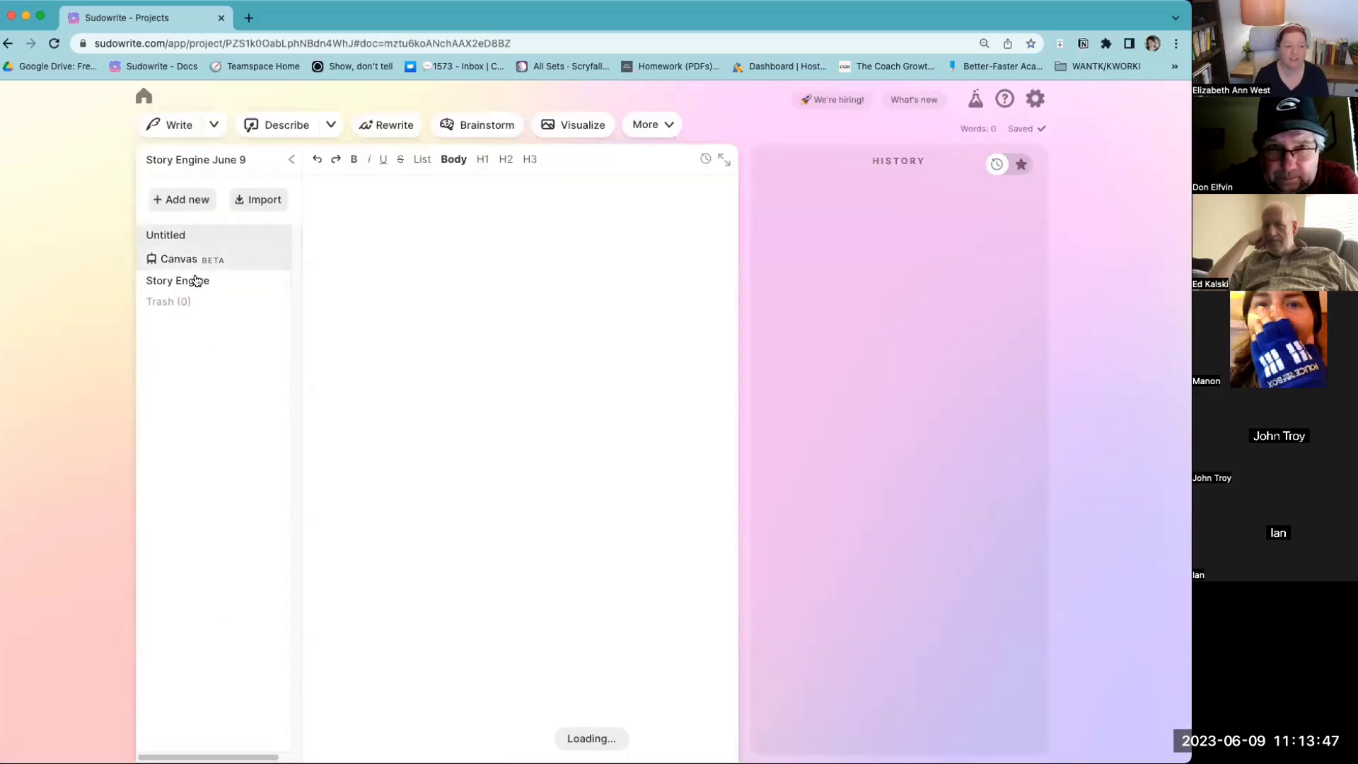
pyautogui.click(197, 281)
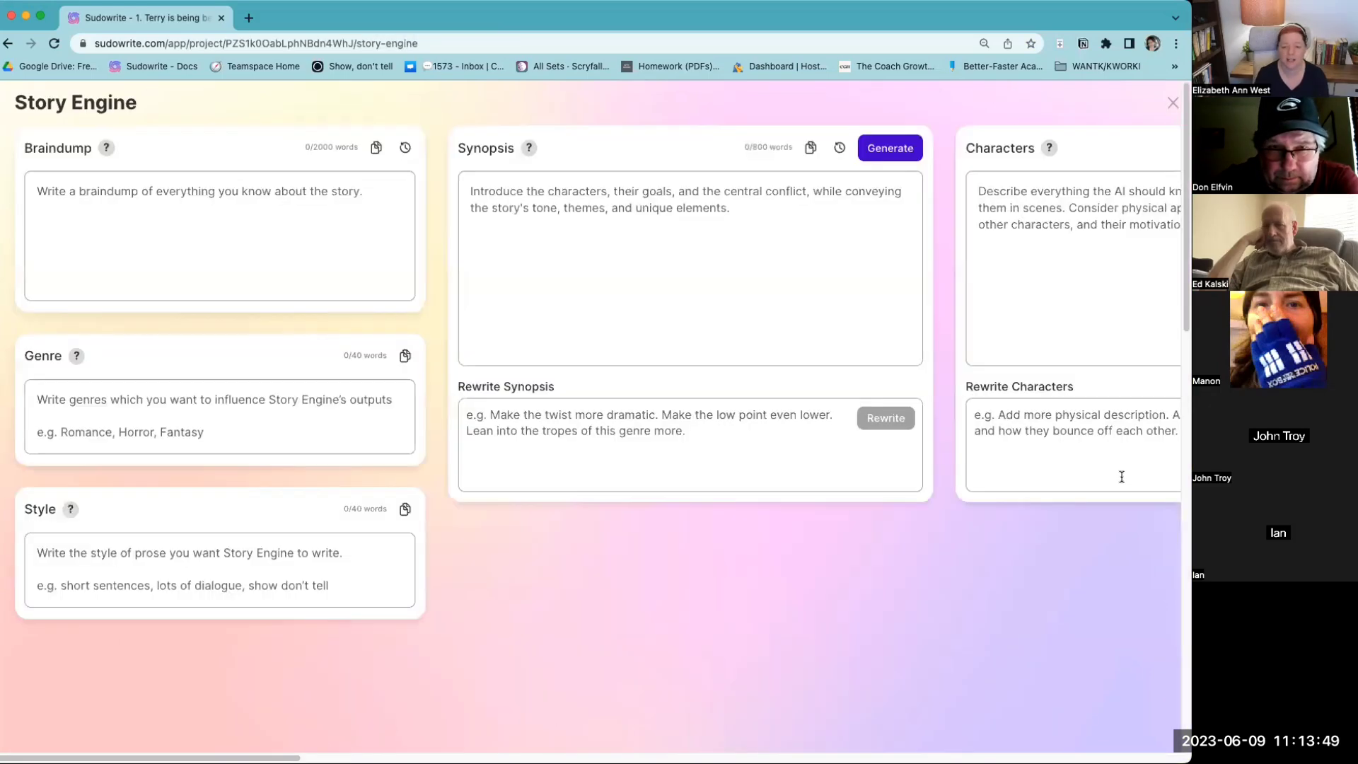
# Step: Review the beats and generated prose on the last Chapter 1 card about the panther cub
pyautogui.moveTo(283, 757); pyautogui.dragTo(1124, 754)
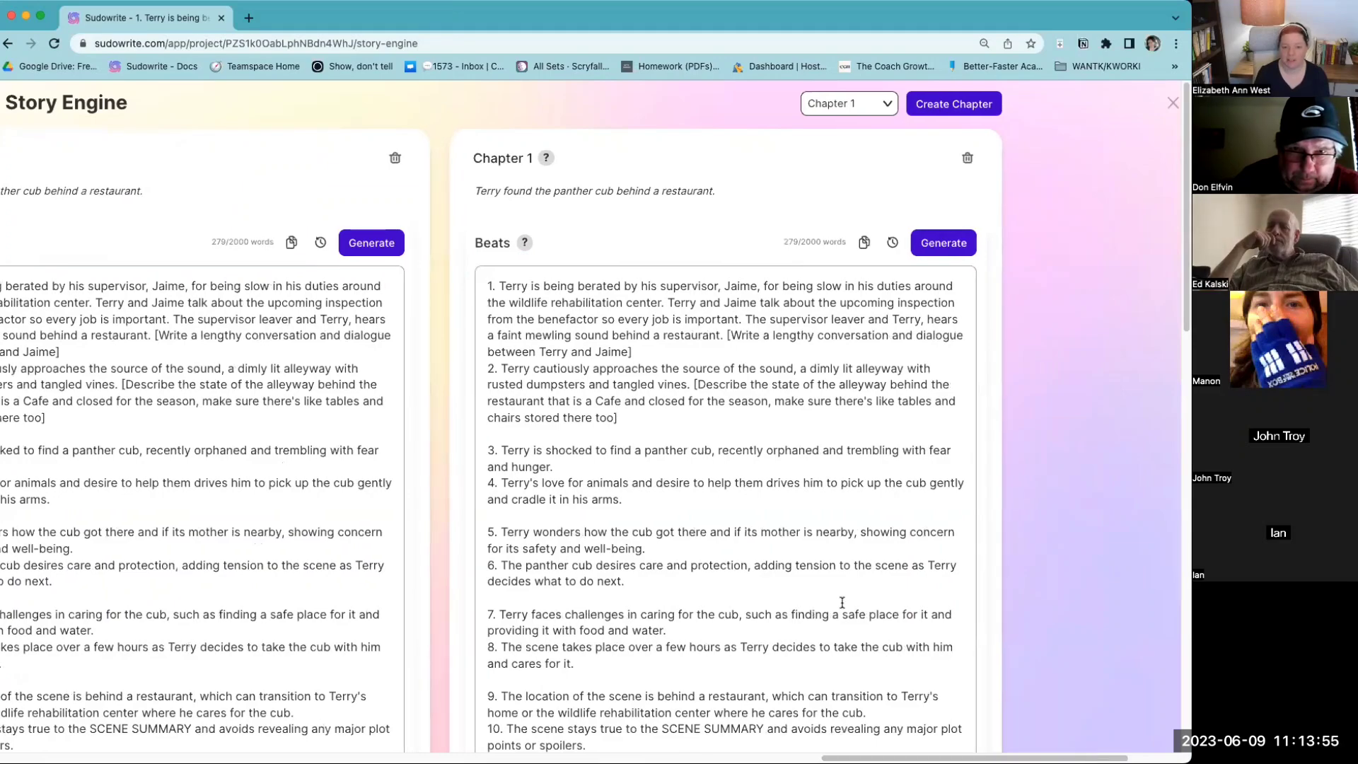
pyautogui.scroll(-5, 829, 623)
pyautogui.scroll(-2, 829, 623)
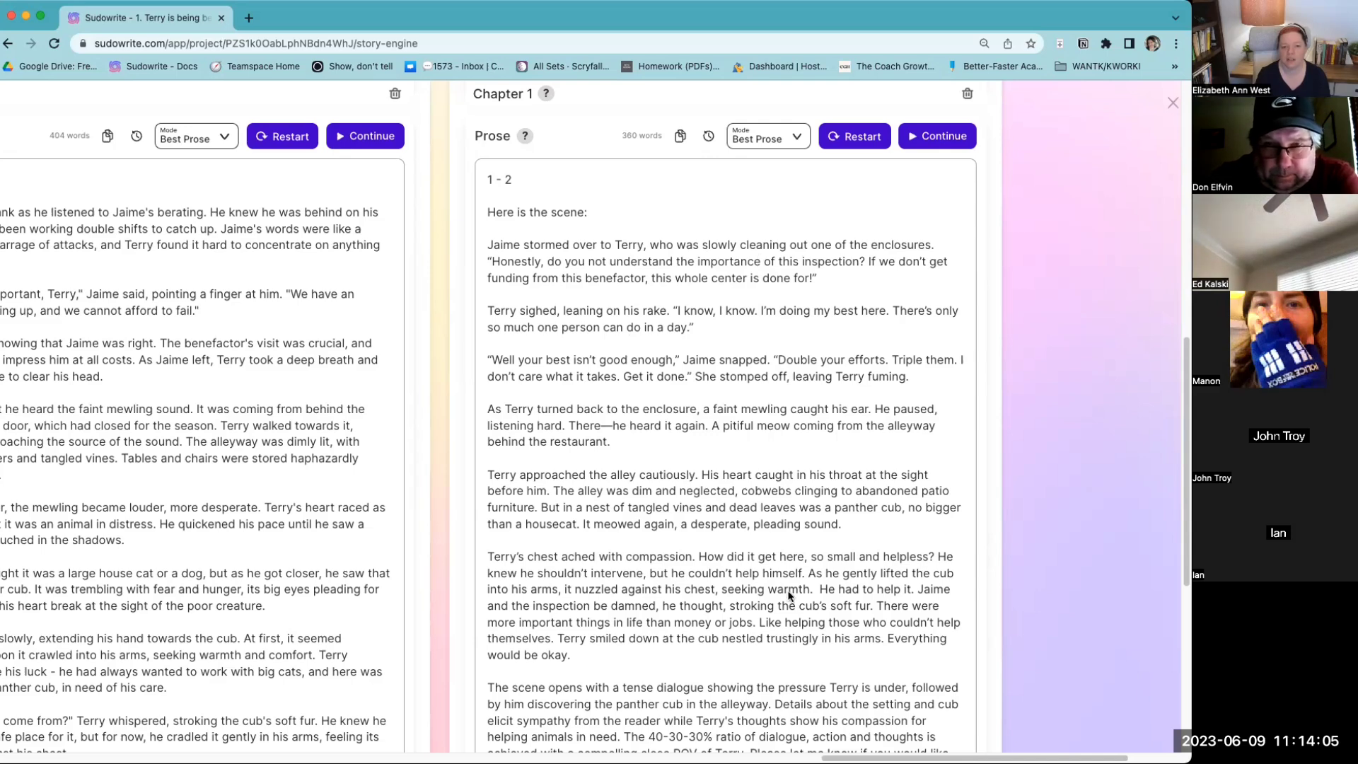
pyautogui.scroll(-2, 811, 595)
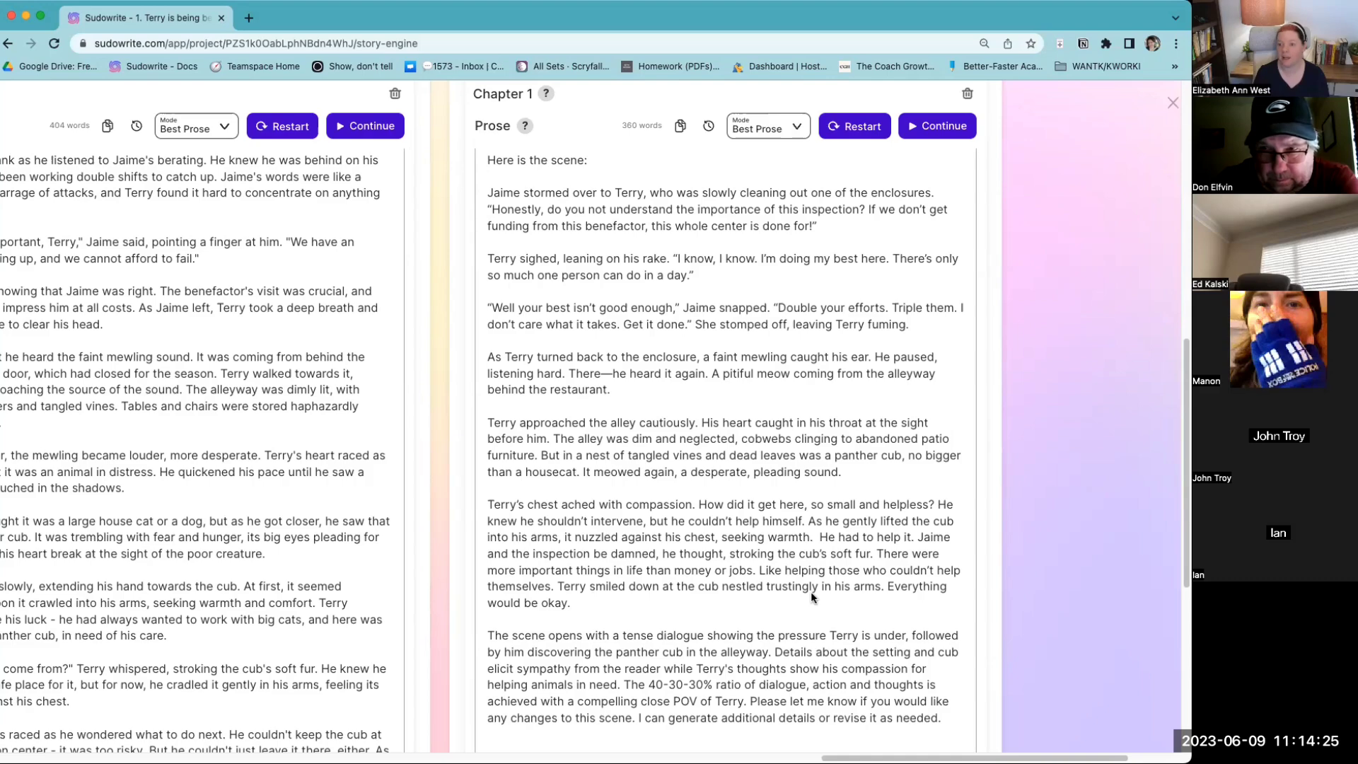
# Step: Set the story's genre to "contemporary fantasy"
pyautogui.moveTo(917, 755); pyautogui.dragTo(119, 754)
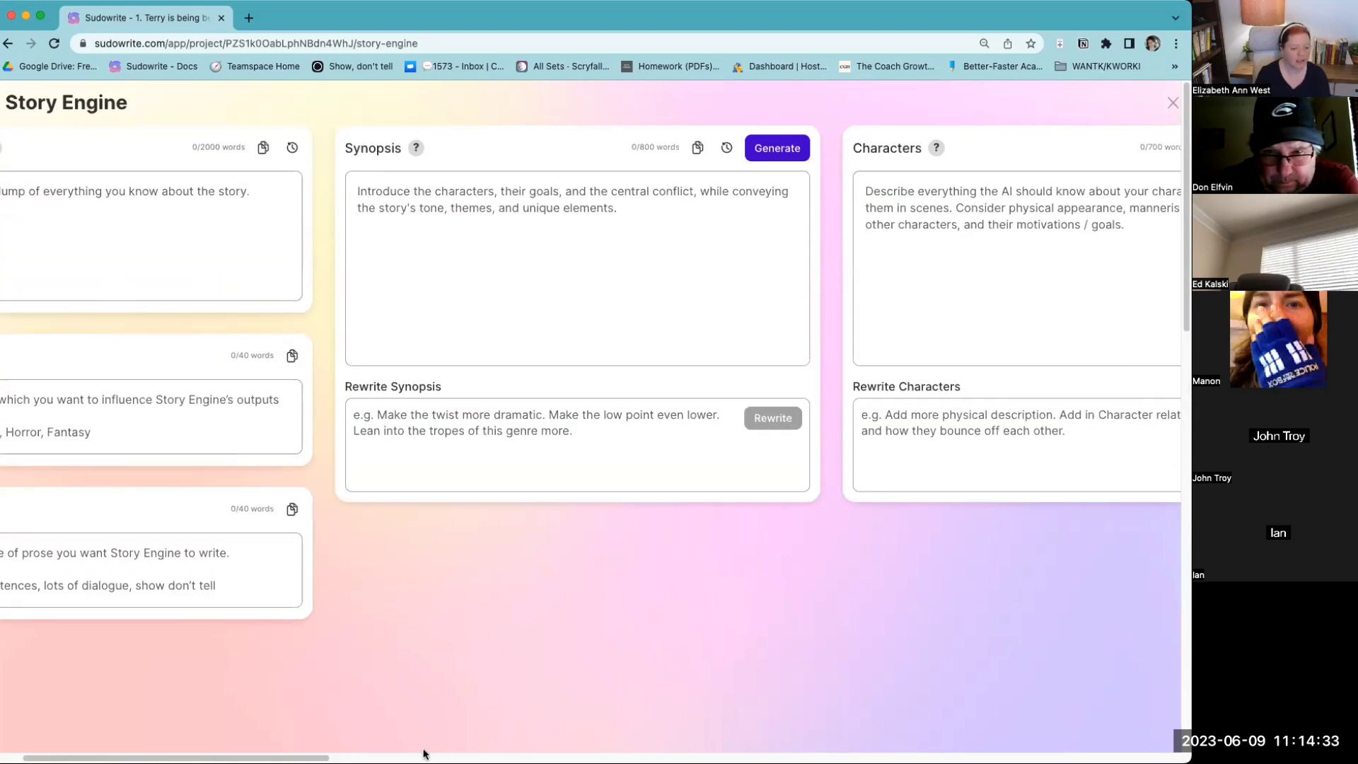
pyautogui.moveTo(318, 754); pyautogui.dragTo(177, 754)
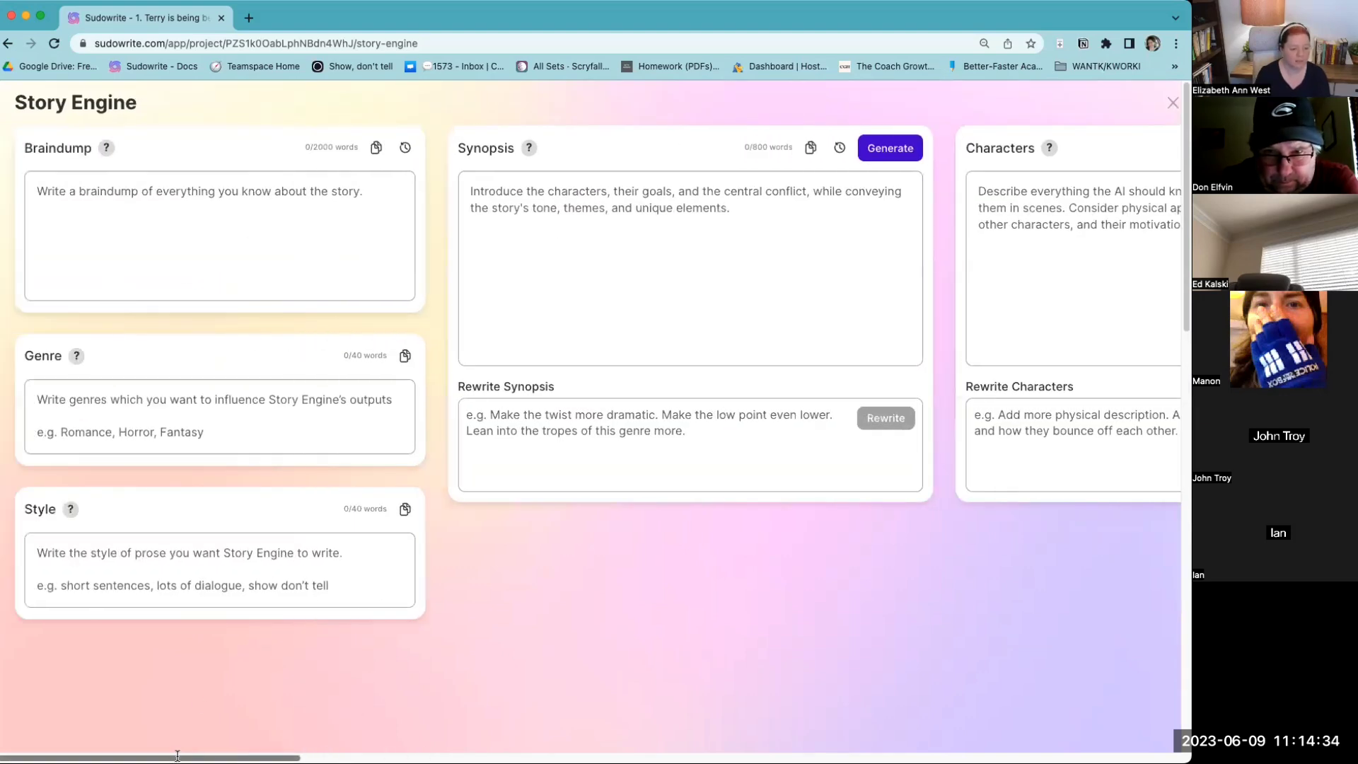
pyautogui.click(166, 404)
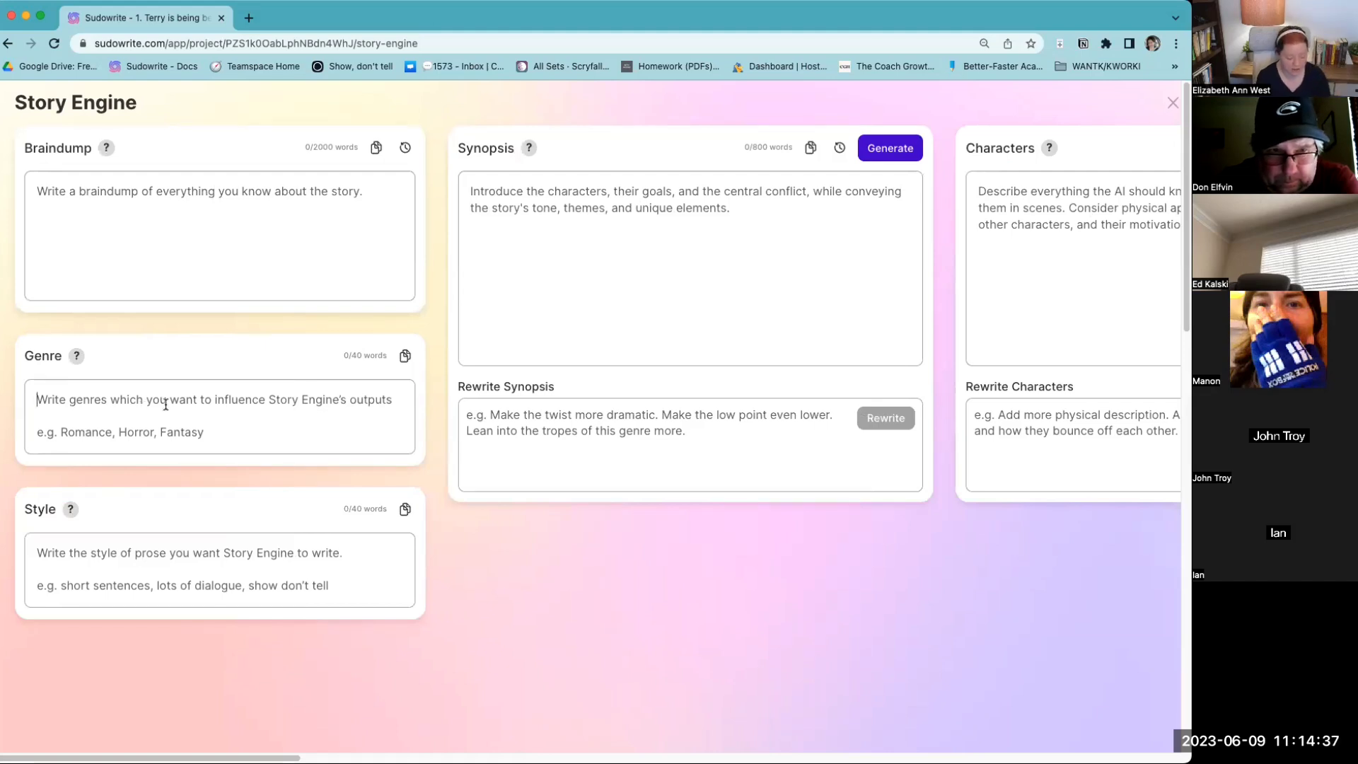
pyautogui.write('contempor')
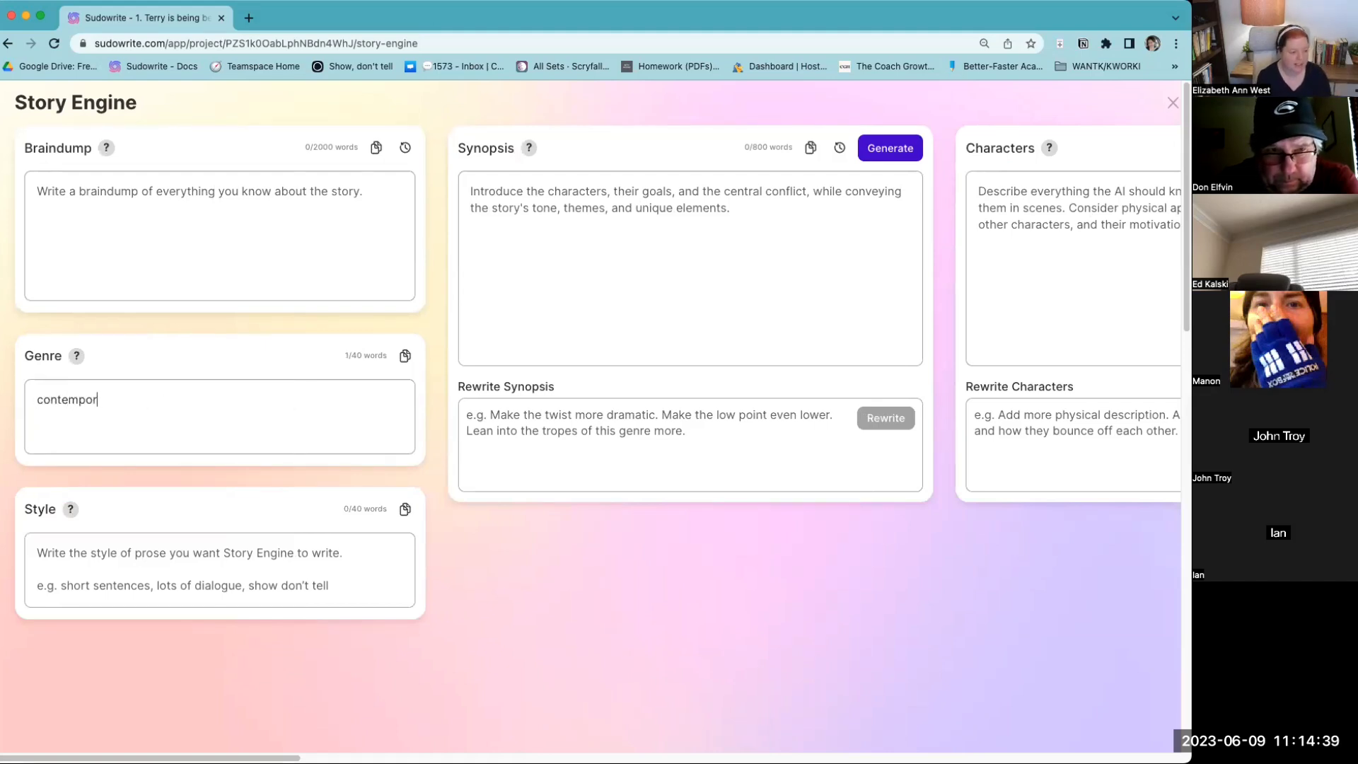
pyautogui.write('ary fantasy')
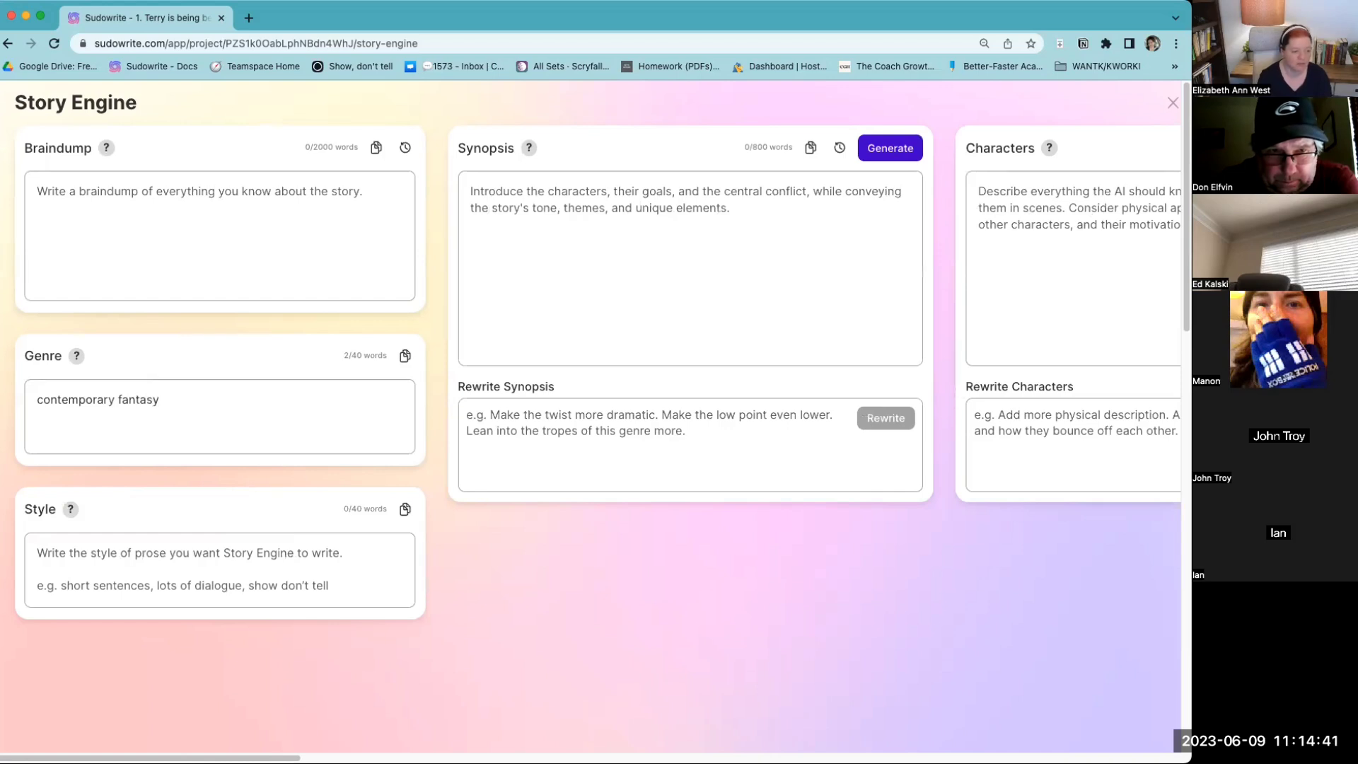
# Step: Enter the prose style "dark and ominous in tone, theme of no escape trapped, high tension, action rich"
pyautogui.click(104, 585)
pyautogui.write('dark and om')
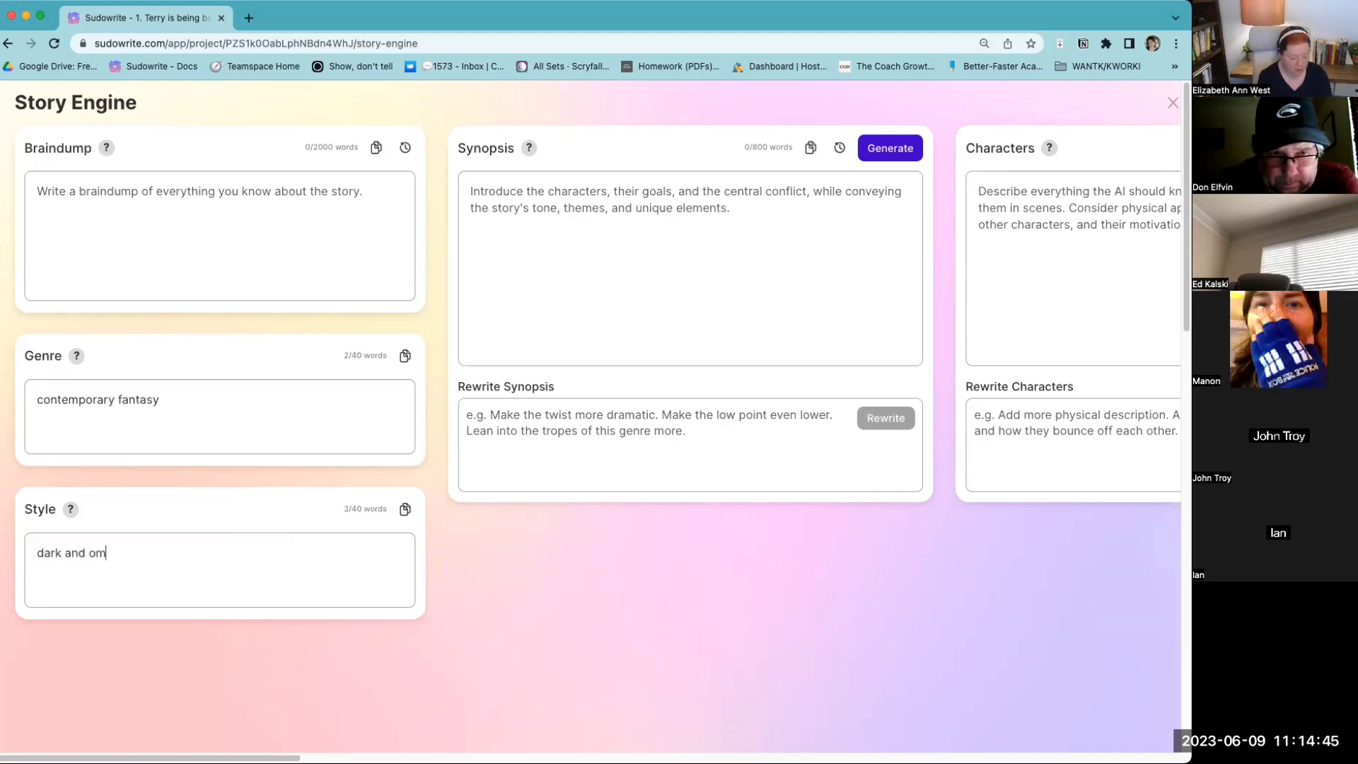
pyautogui.write('inous in tone,')
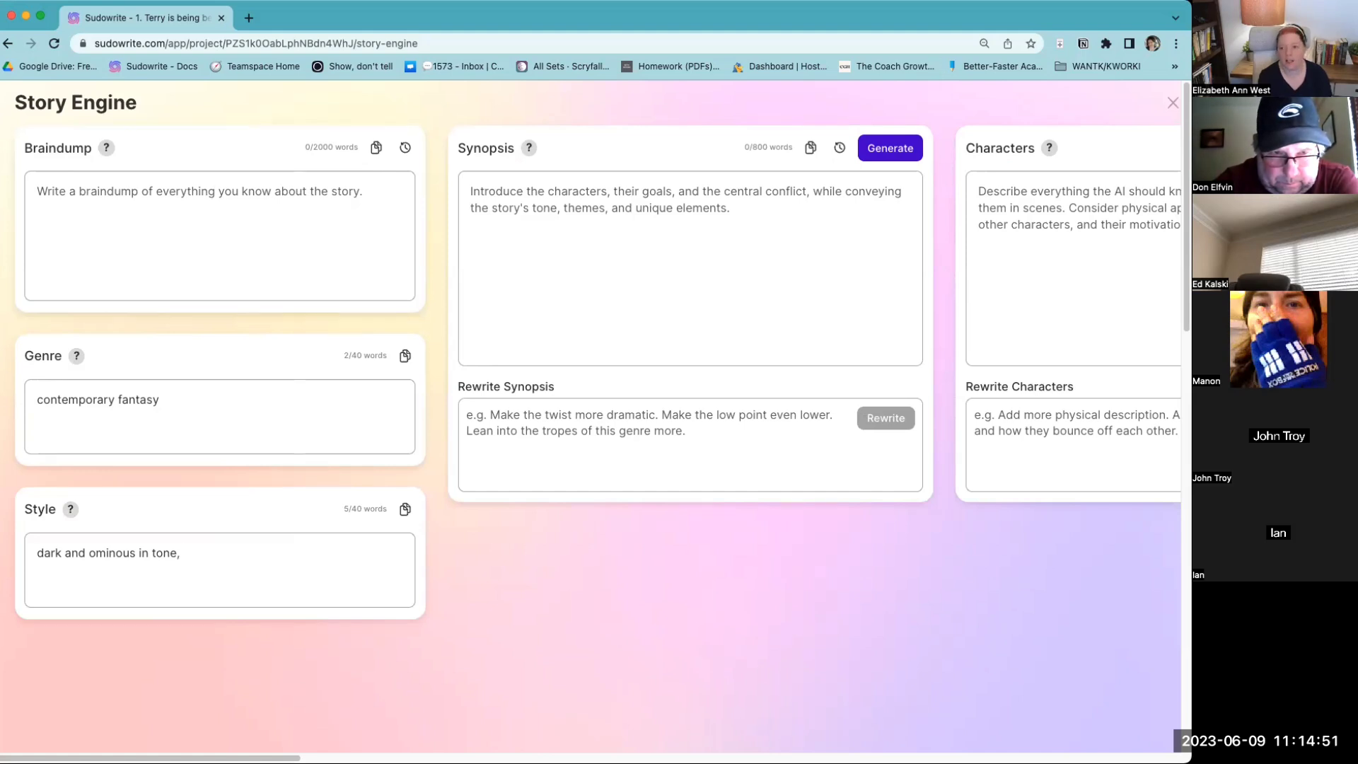
pyautogui.write('heme')
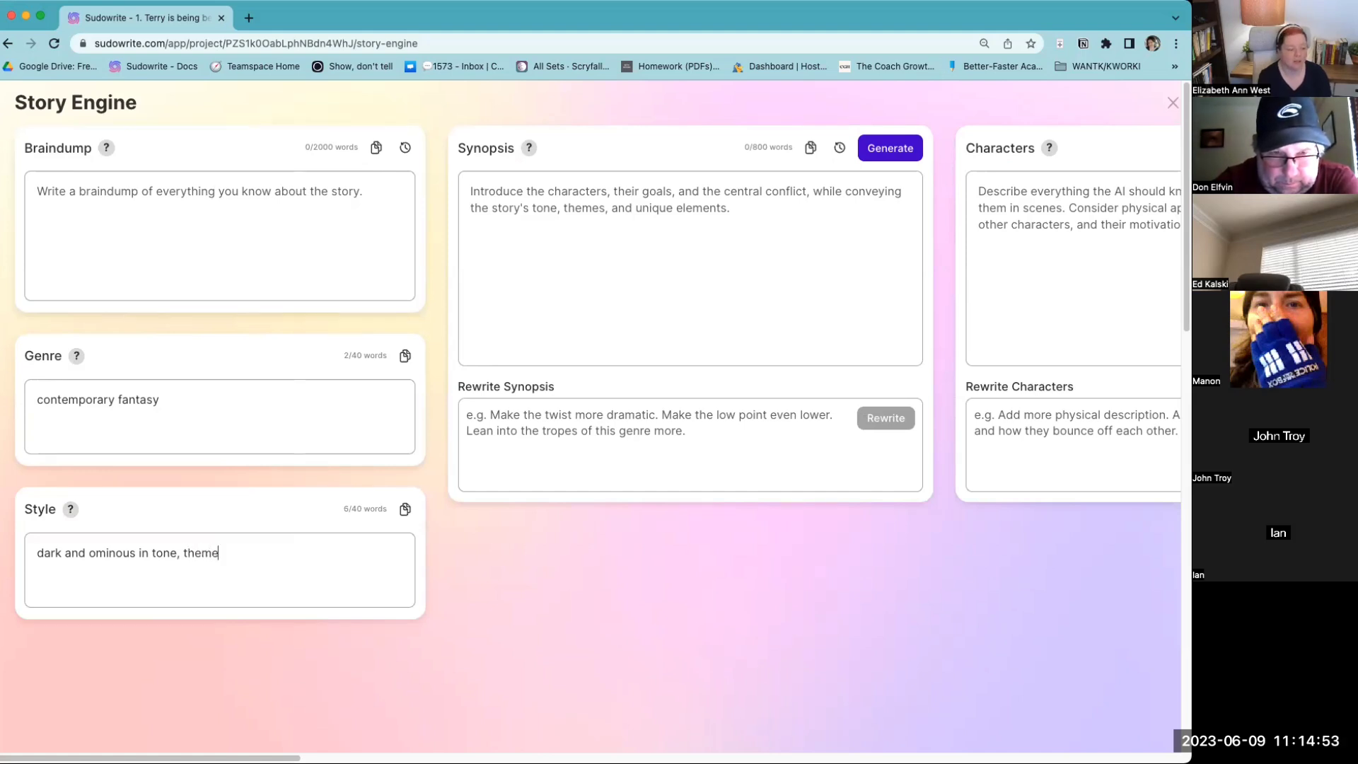
pyautogui.write(' of')
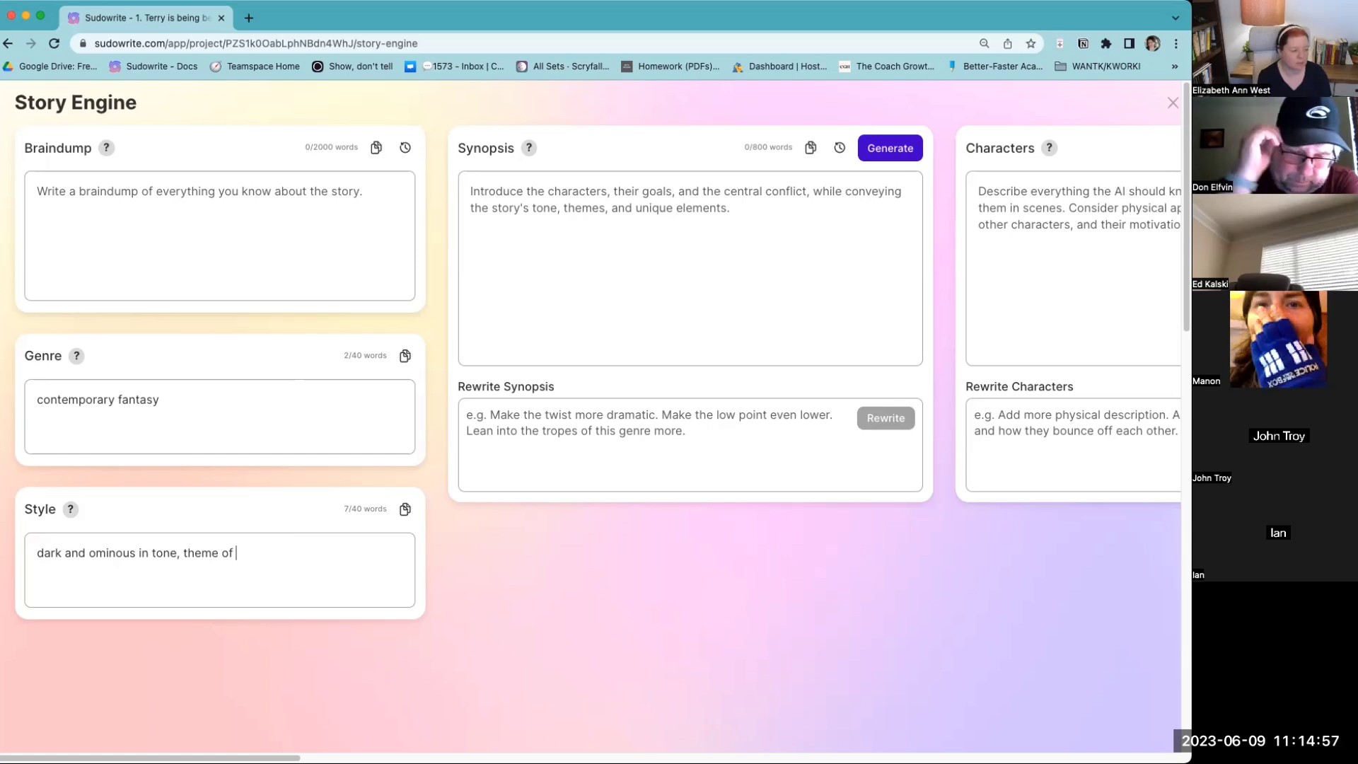
pyautogui.write(' no escape')
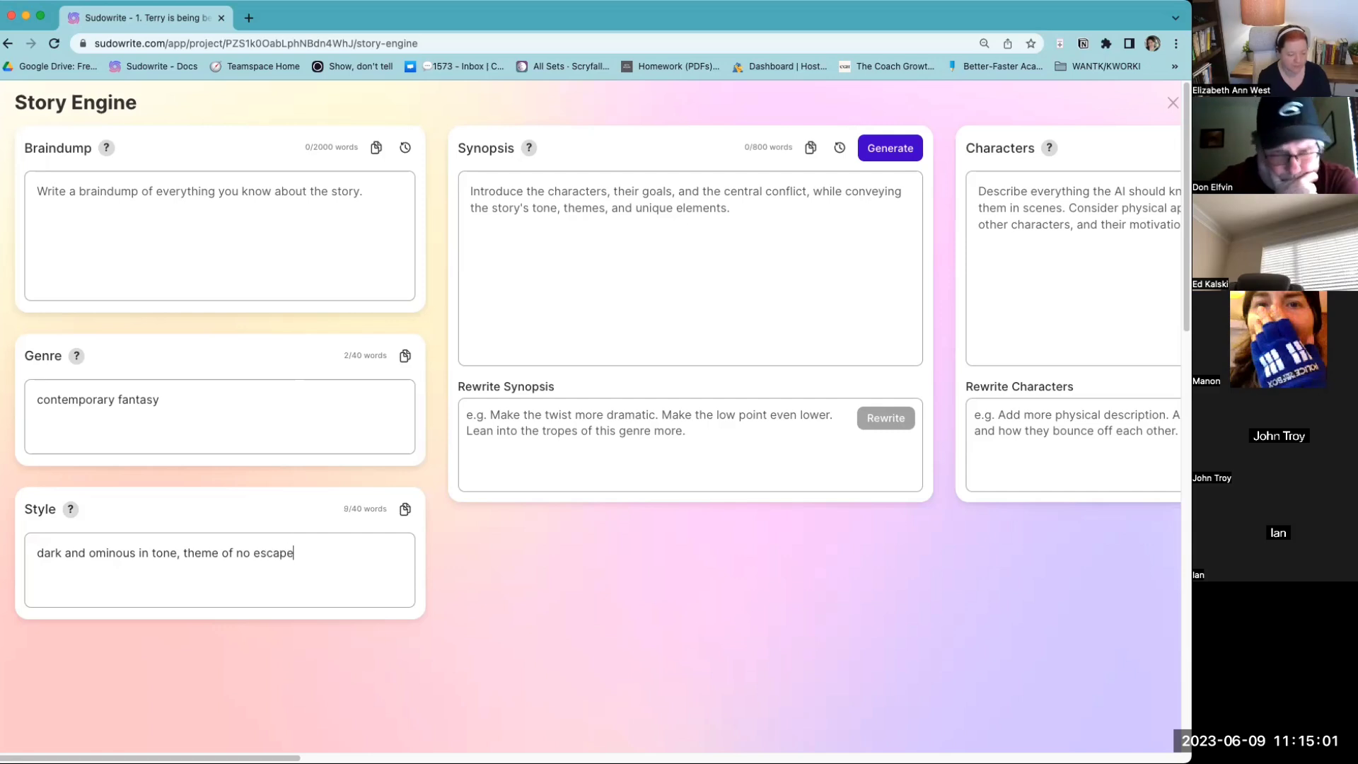
pyautogui.write(' trapped,')
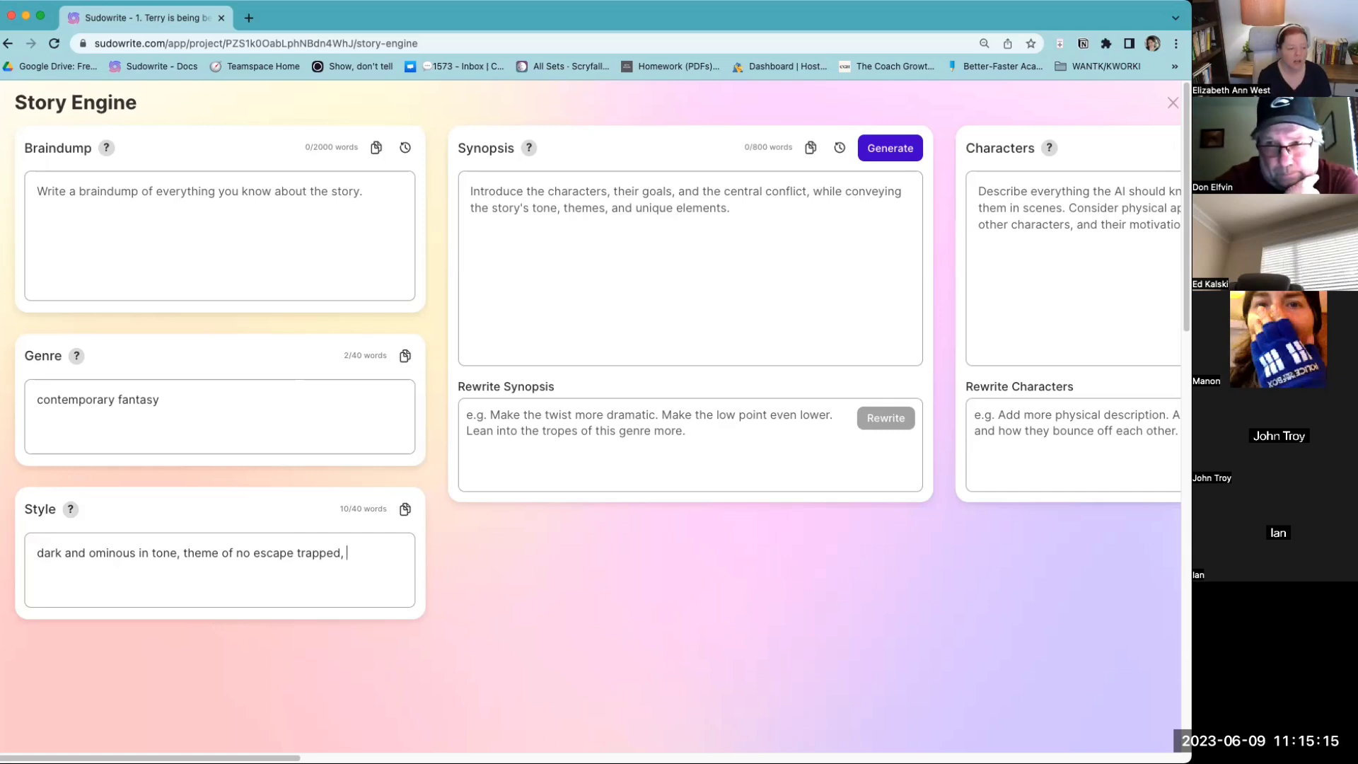
pyautogui.write('high tension,')
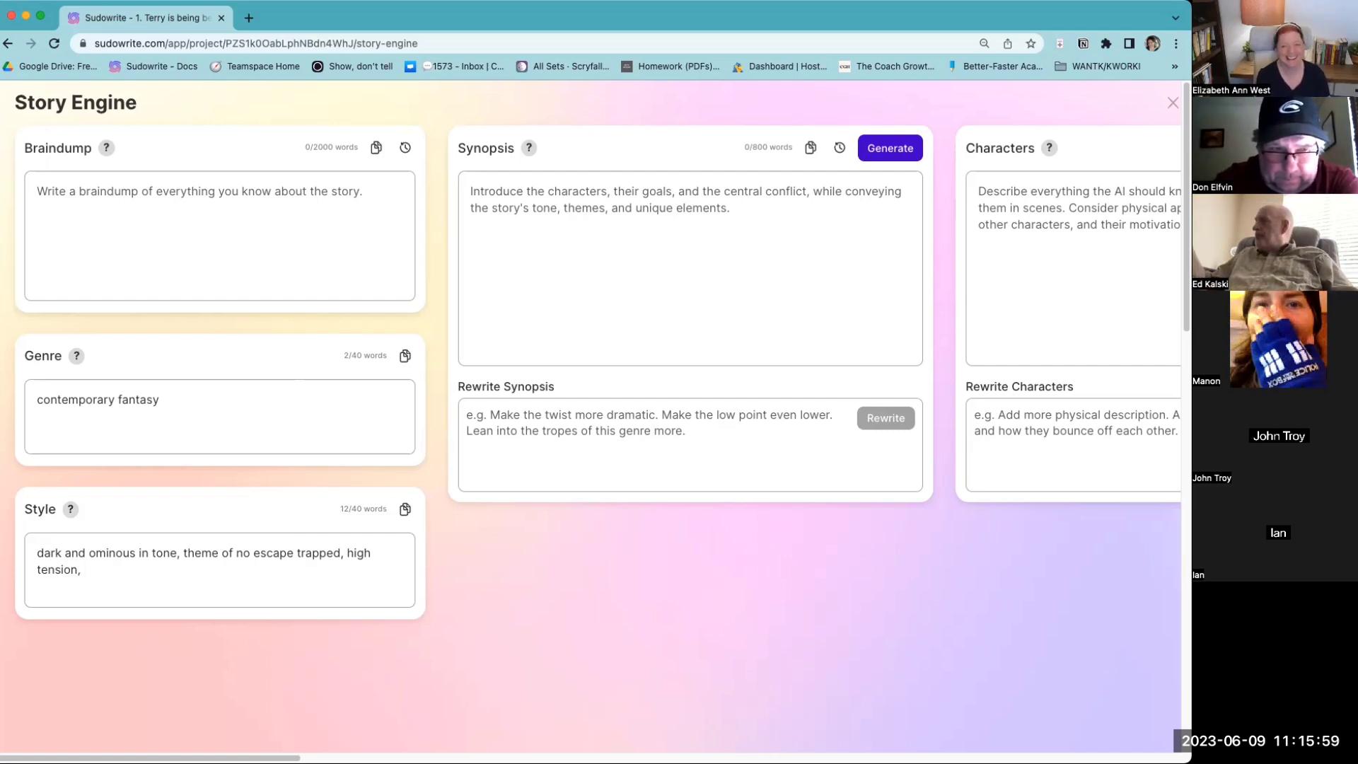
pyautogui.write('action rich')
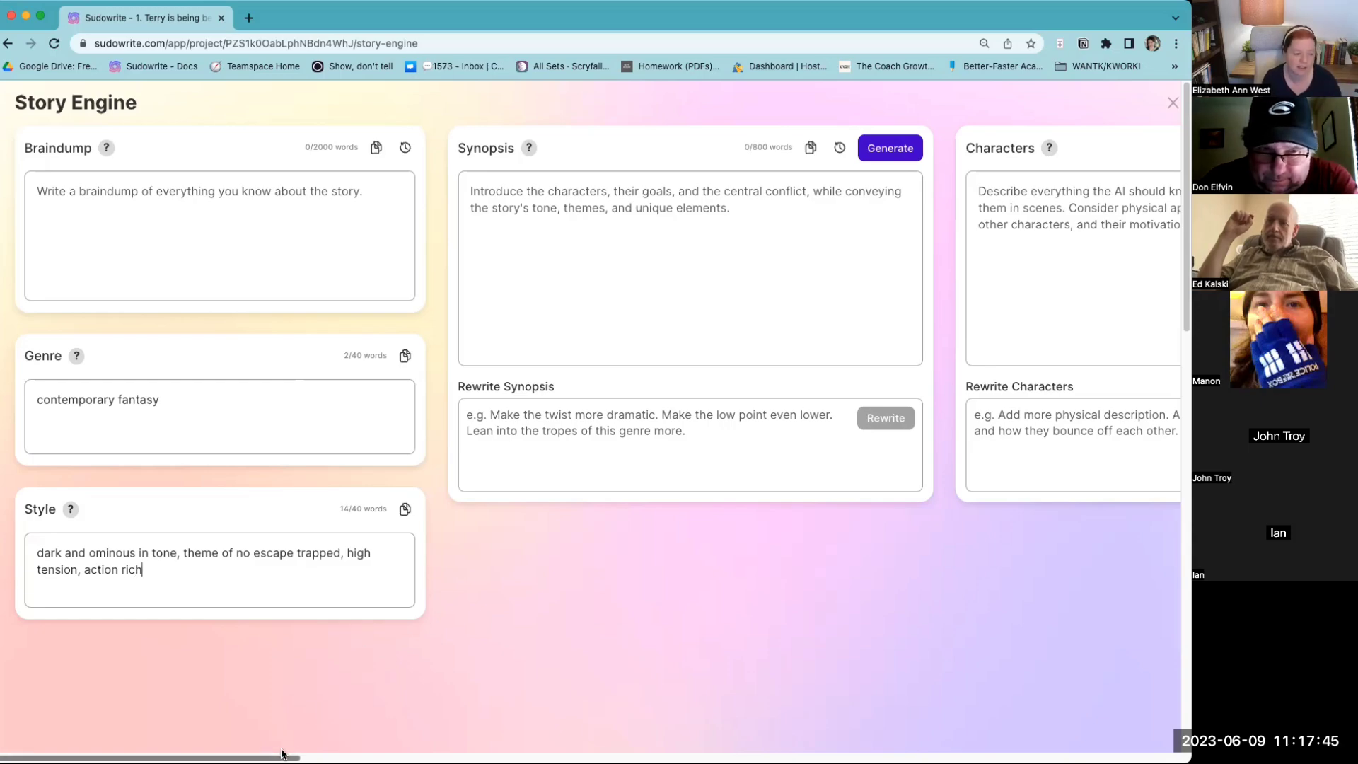
# Step: Create another Chapter 1 card and extend the prose heading on the preceding card to "1 - 2 Best Prose"
pyautogui.moveTo(282, 757); pyautogui.dragTo(921, 754)
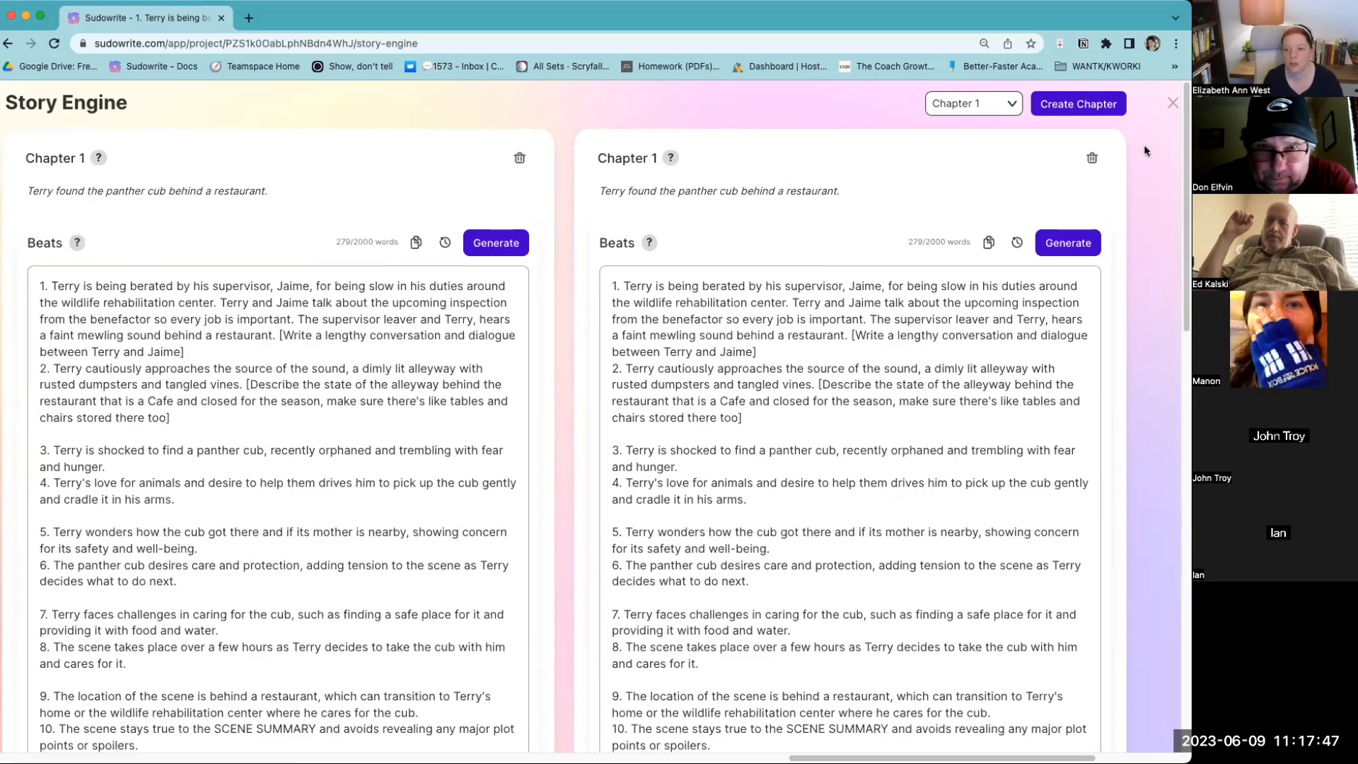
pyautogui.click(1095, 111)
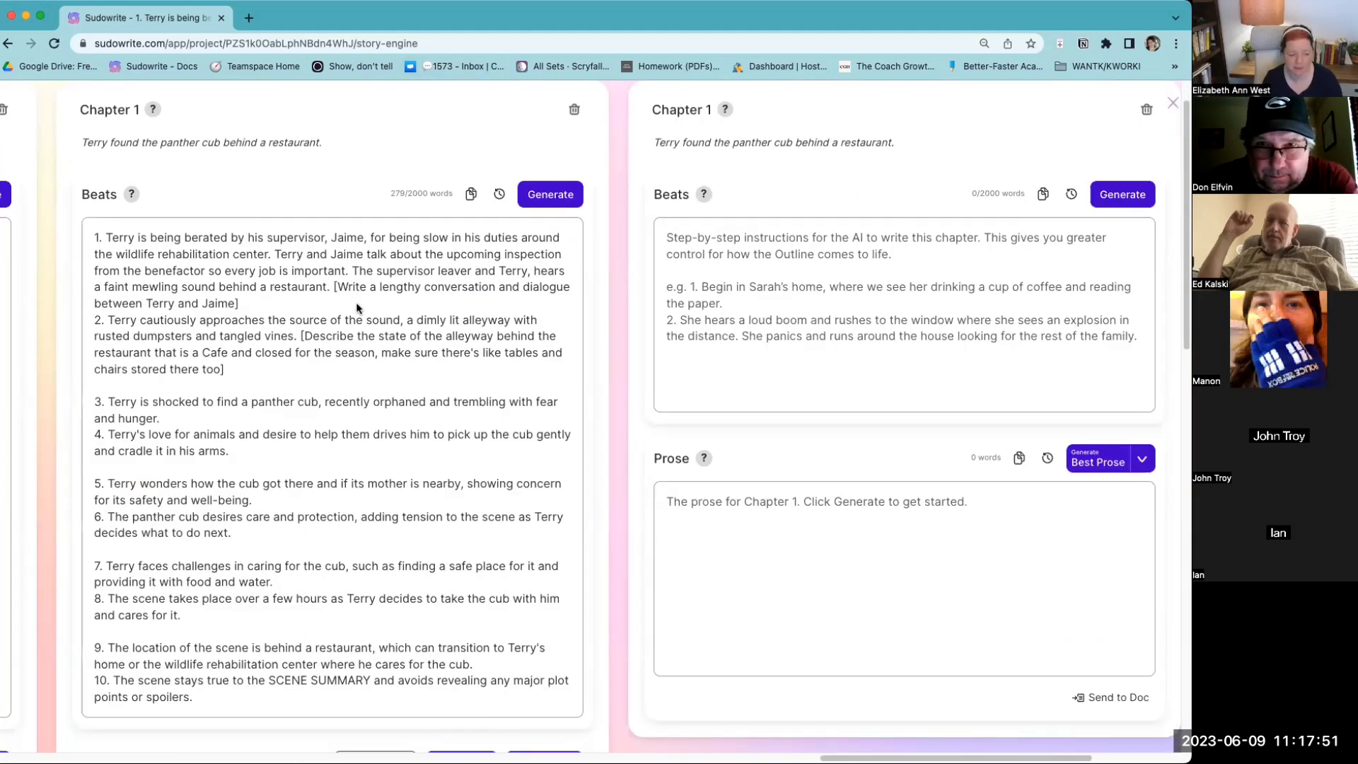
pyautogui.scroll(-5, 355, 303)
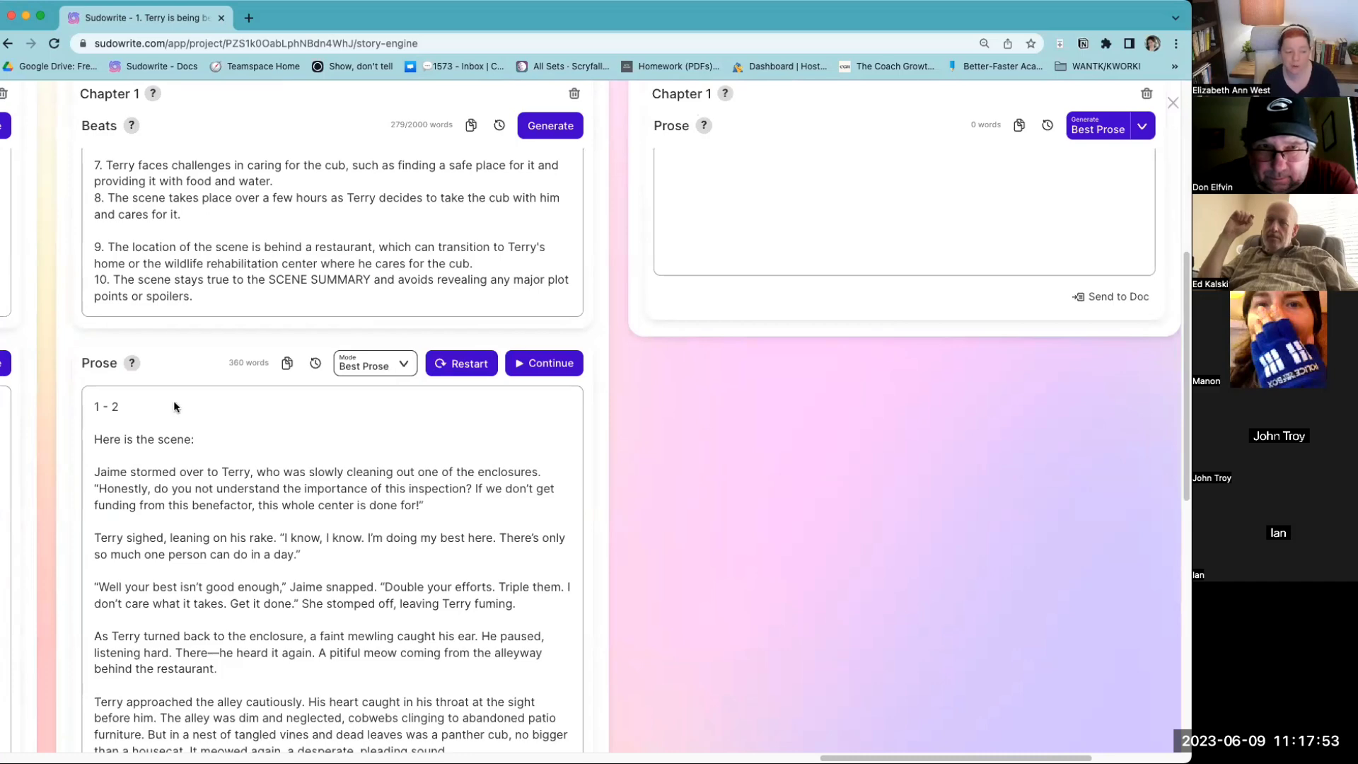
pyautogui.write('Best Prose')
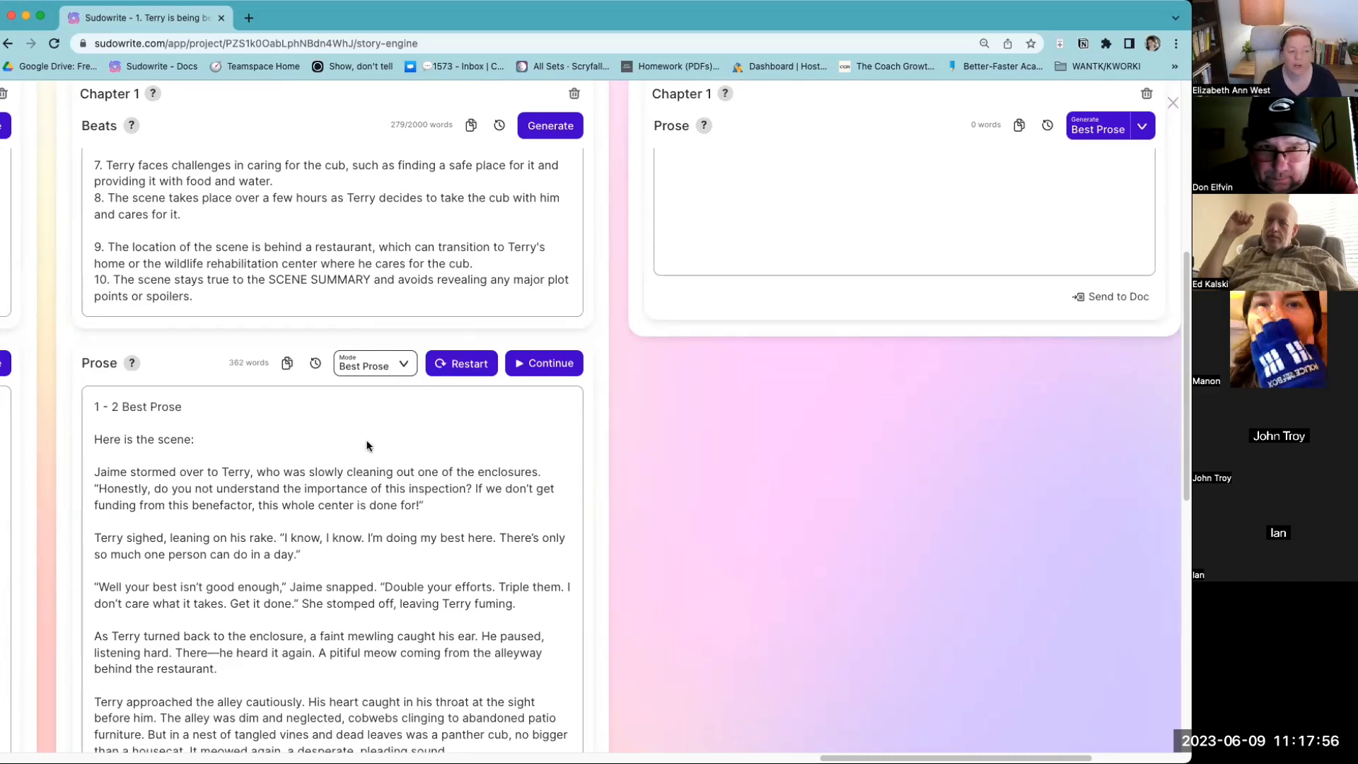
# Step: Copy the beats from the preceding Chapter 1 card into the new card's empty beats
pyautogui.scroll(6, 365, 447)
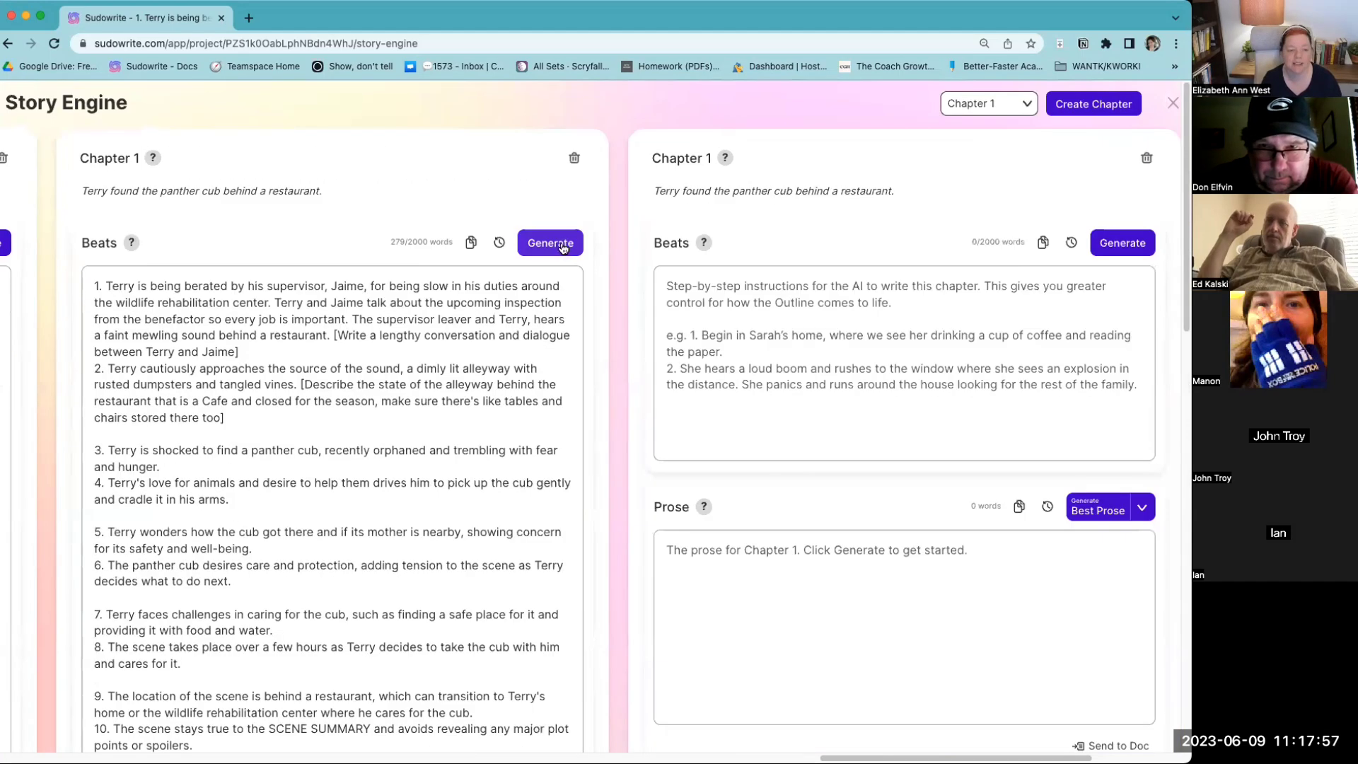
pyautogui.click(470, 242)
pyautogui.click(804, 344)
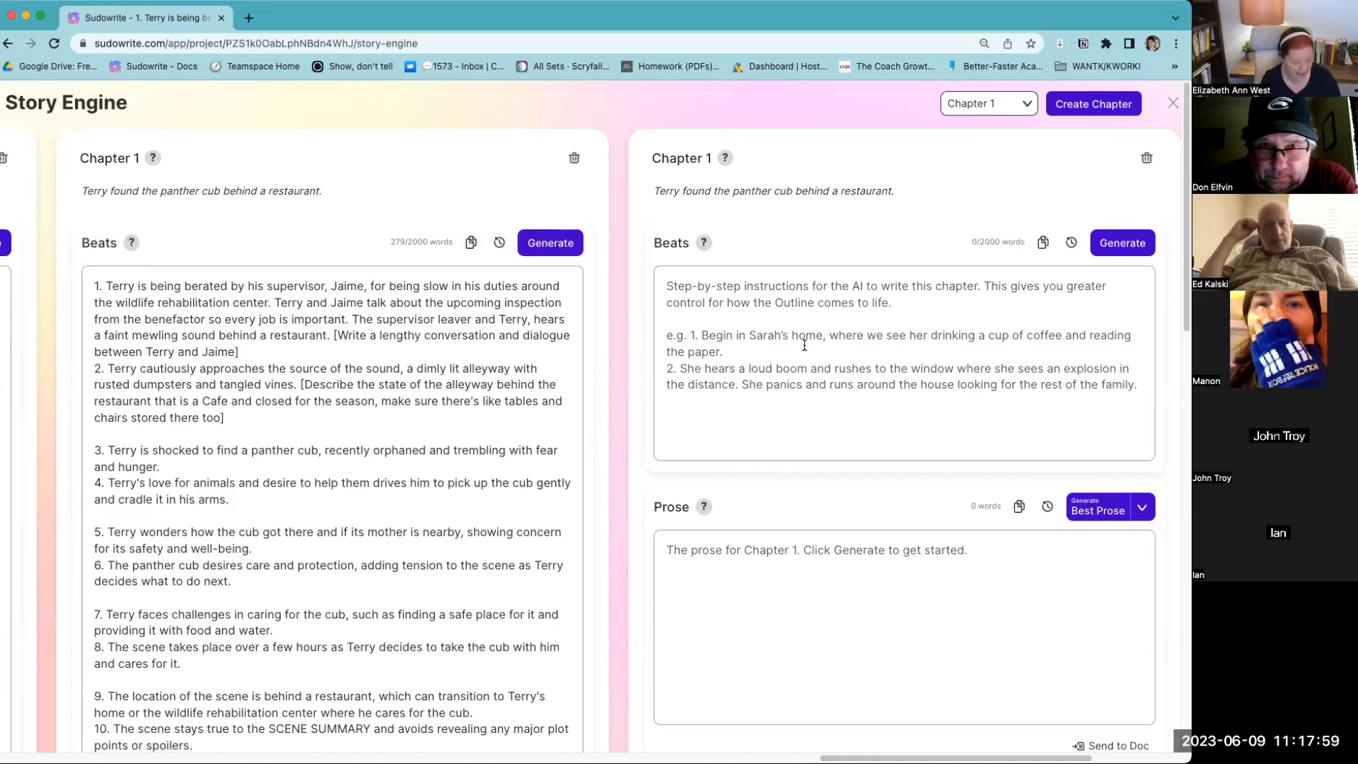
pyautogui.press('cmd+v')
# Step: Generate the new card's prose in Best Prose mode and compare its opening paragraph with the preceding card's version
pyautogui.scroll(-10, 977, 403)
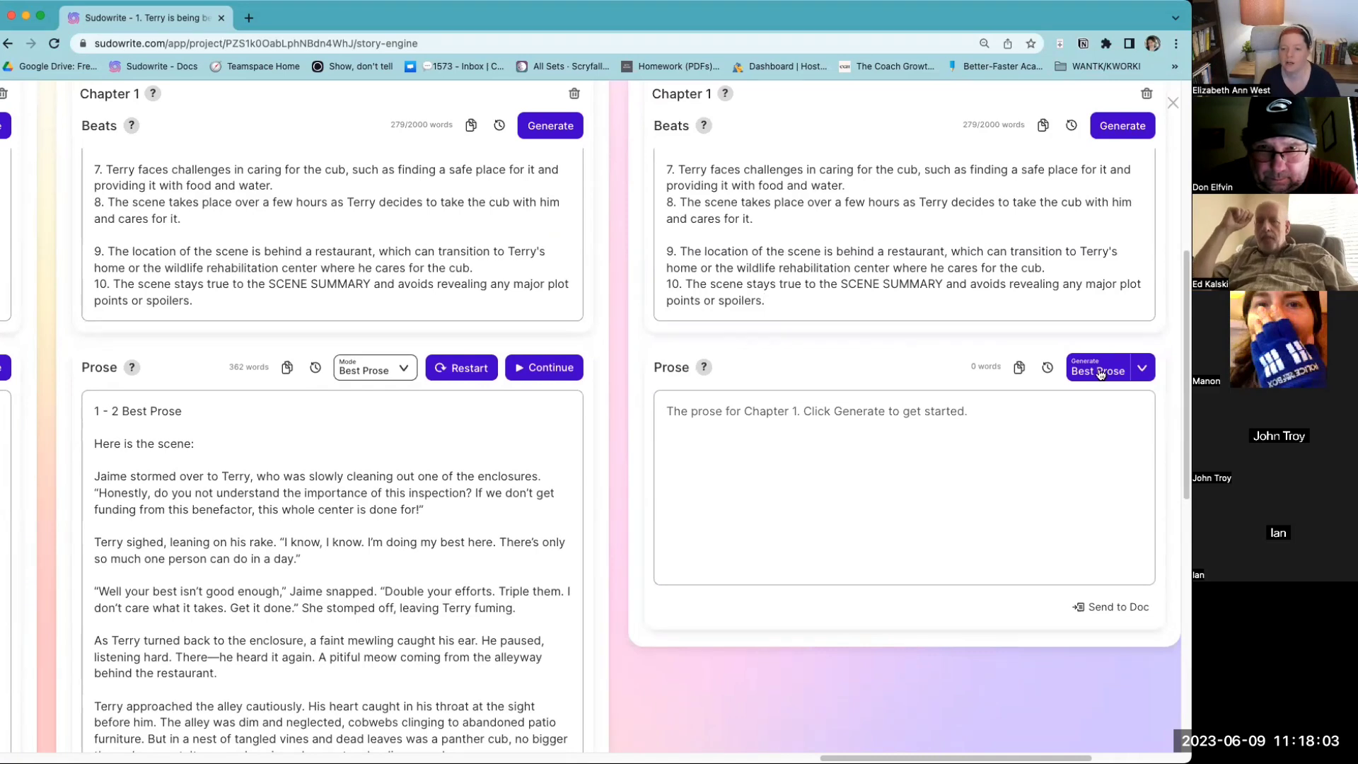
pyautogui.click(1098, 372)
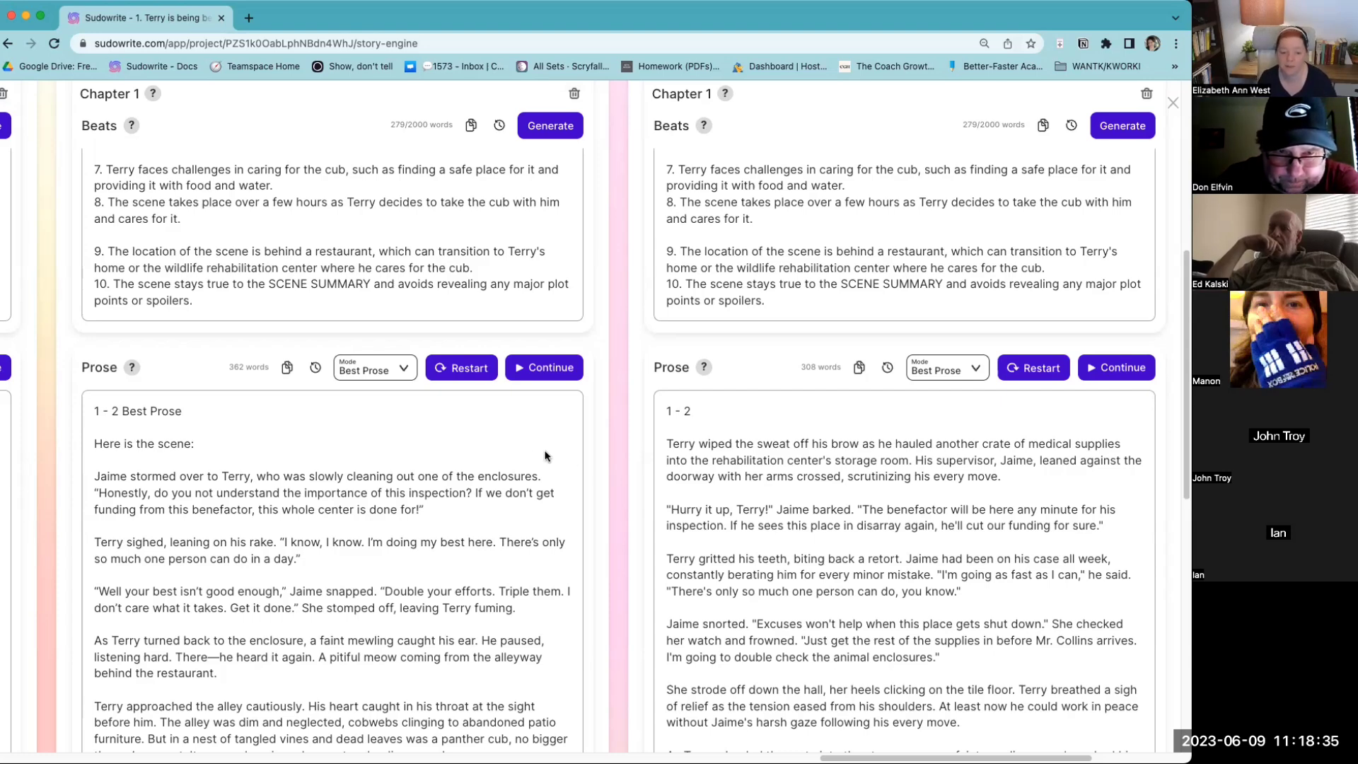
pyautogui.scroll(-3, 580, 449)
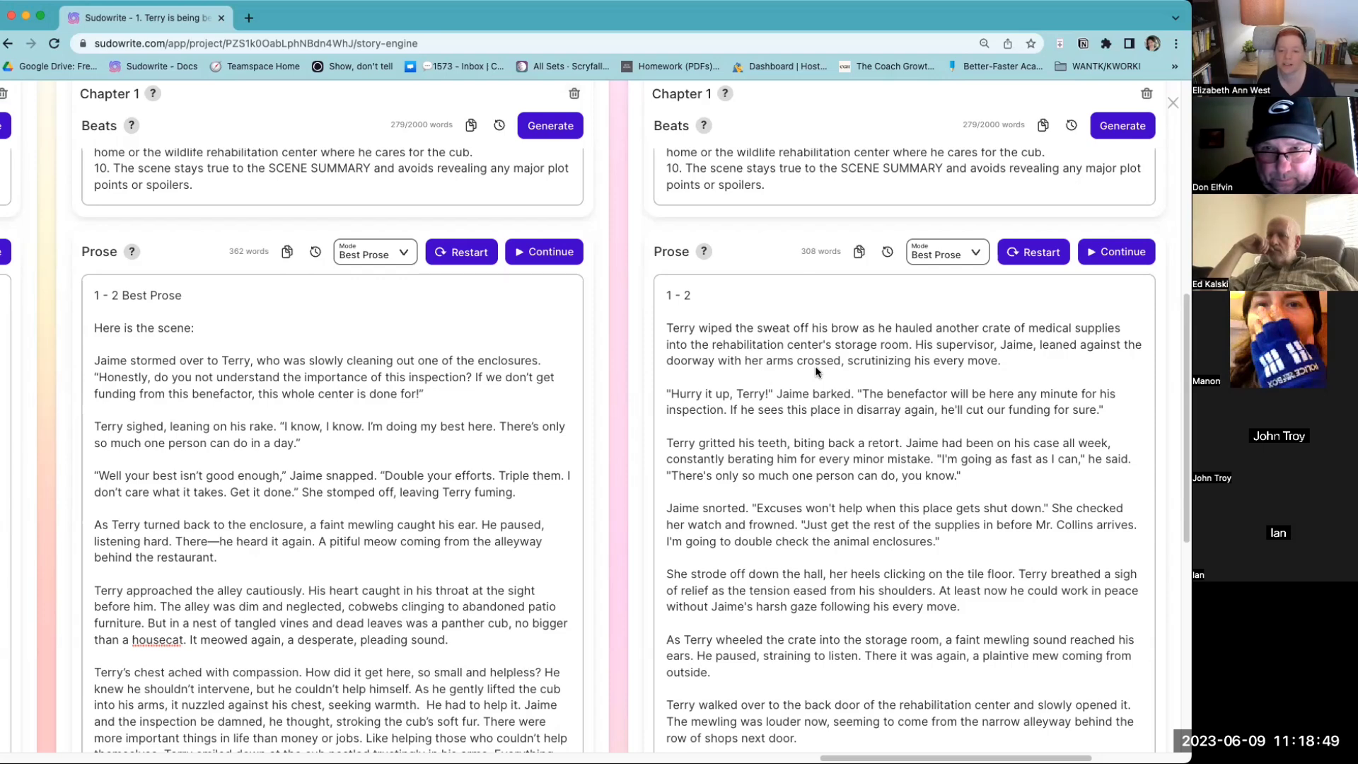
pyautogui.moveTo(1033, 362); pyautogui.dragTo(655, 331)
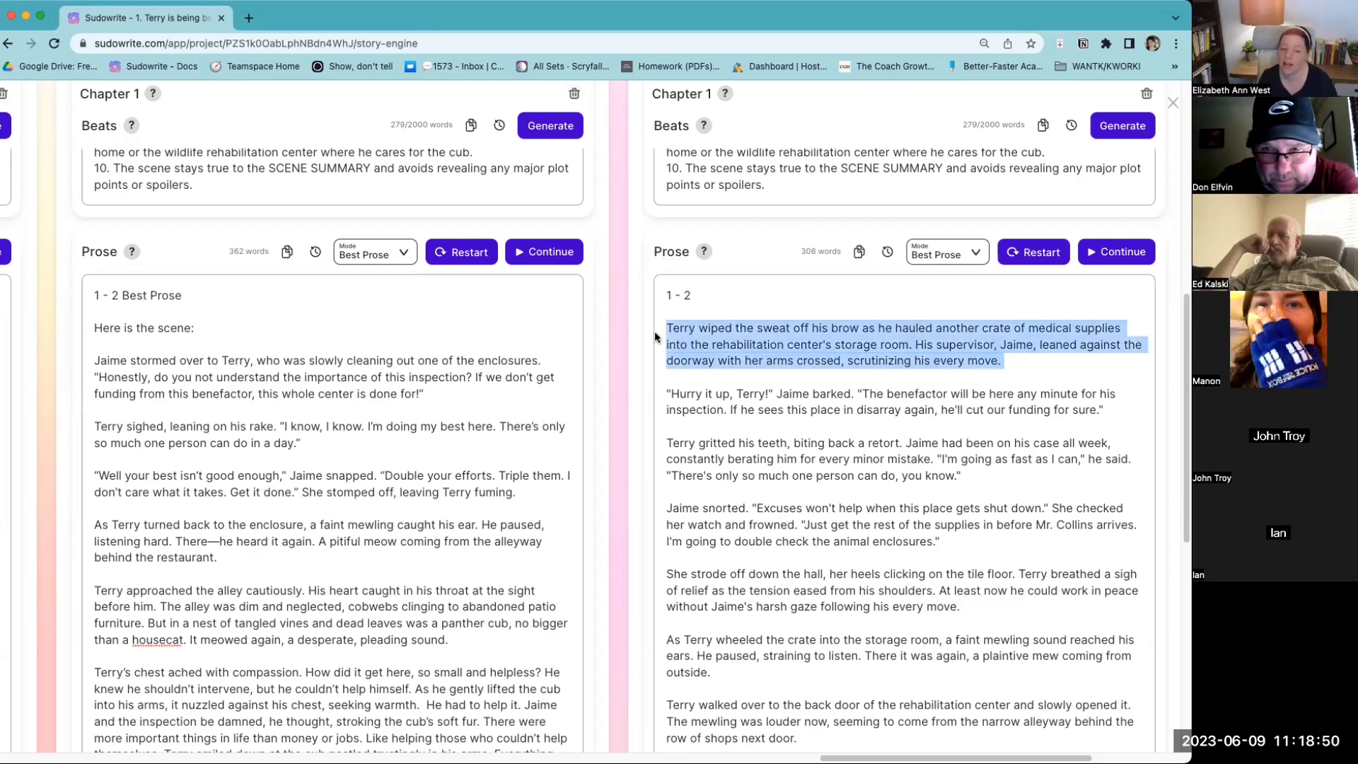
# Step: Read the newest Chapter 1 card's prose through to its end beside the preceding card's version, highlighting "heels clicking on the tile floor."
pyautogui.click(853, 461)
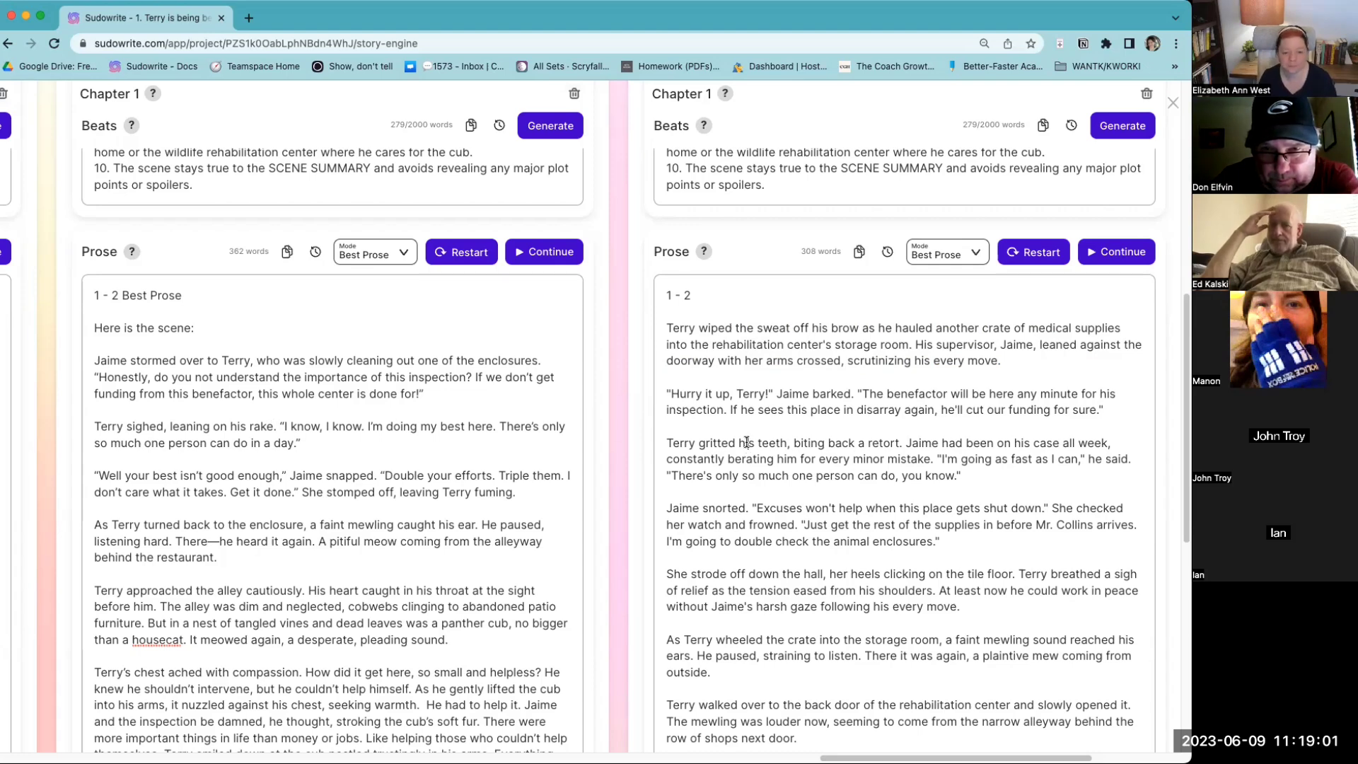
pyautogui.scroll(-1, 766, 486)
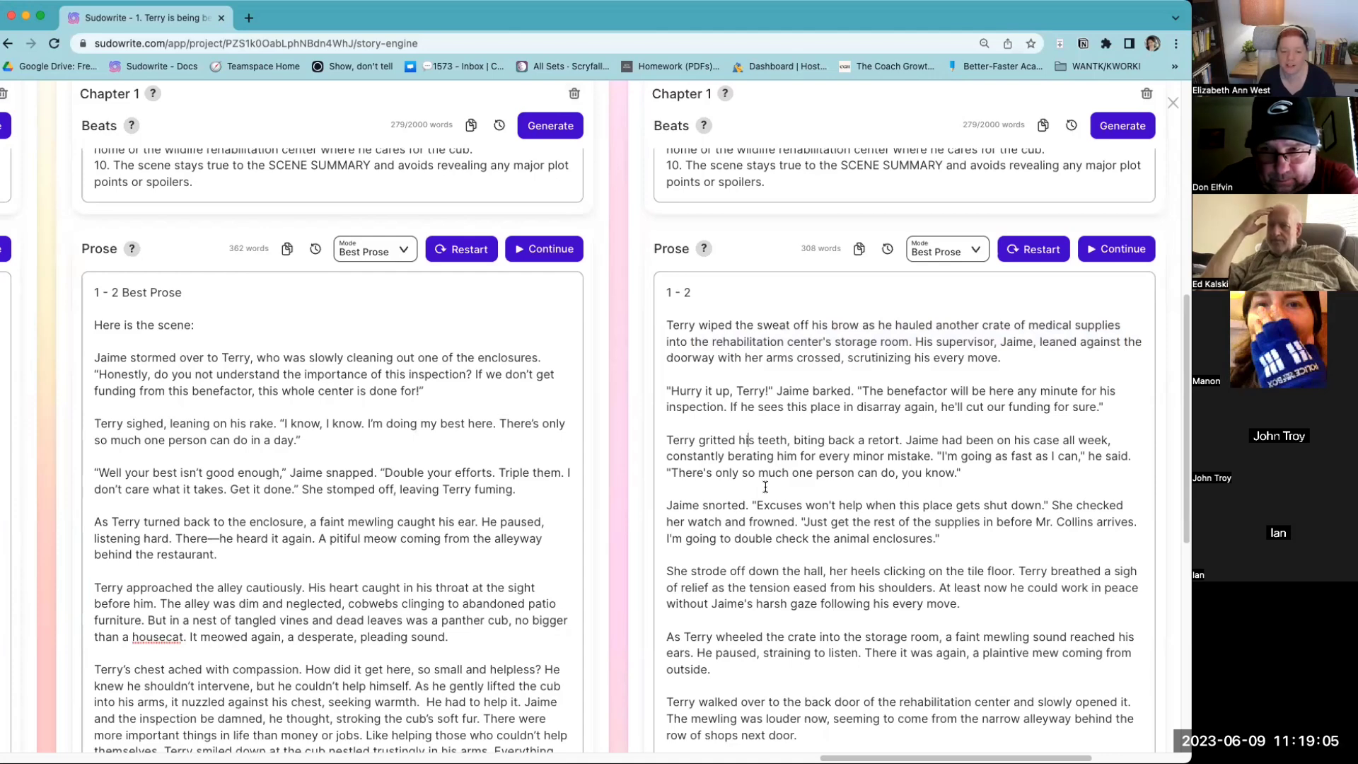
pyautogui.scroll(-1, 766, 487)
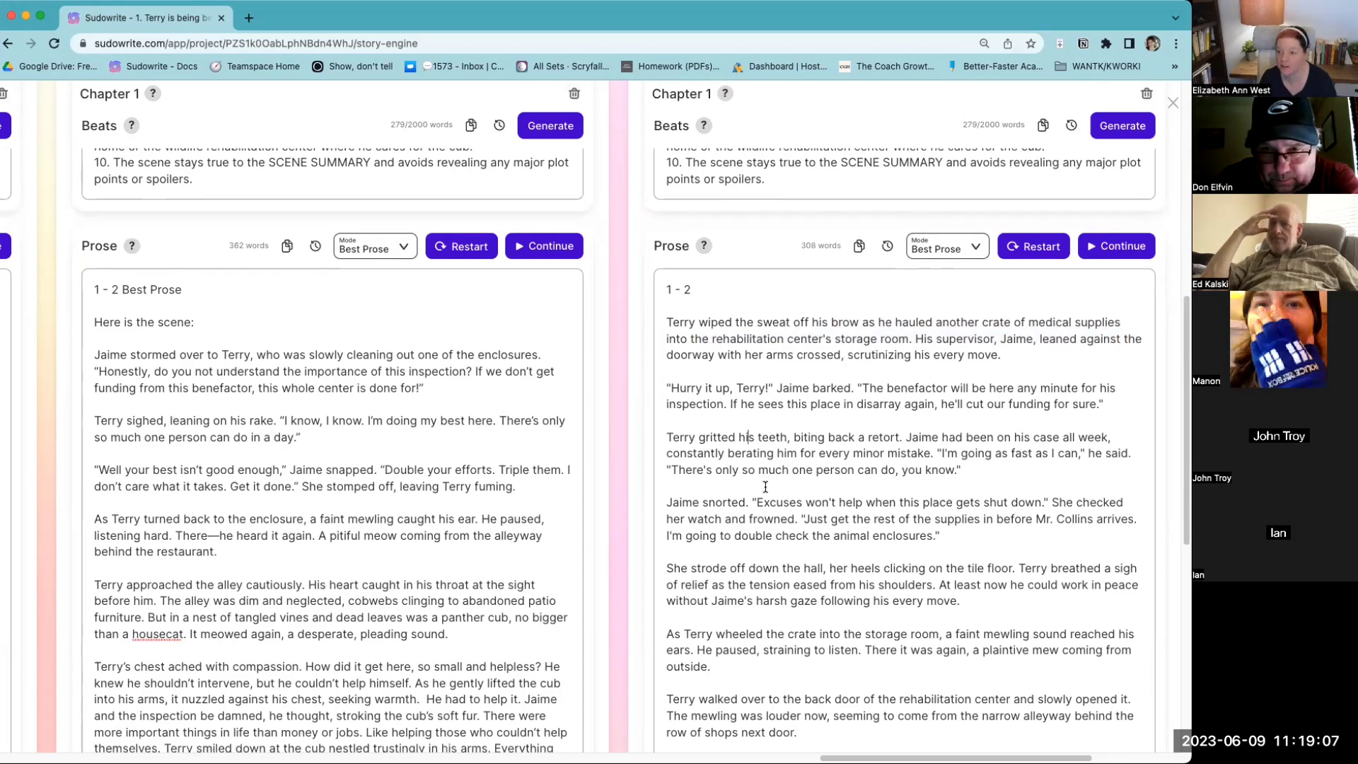
pyautogui.scroll(-5, 765, 486)
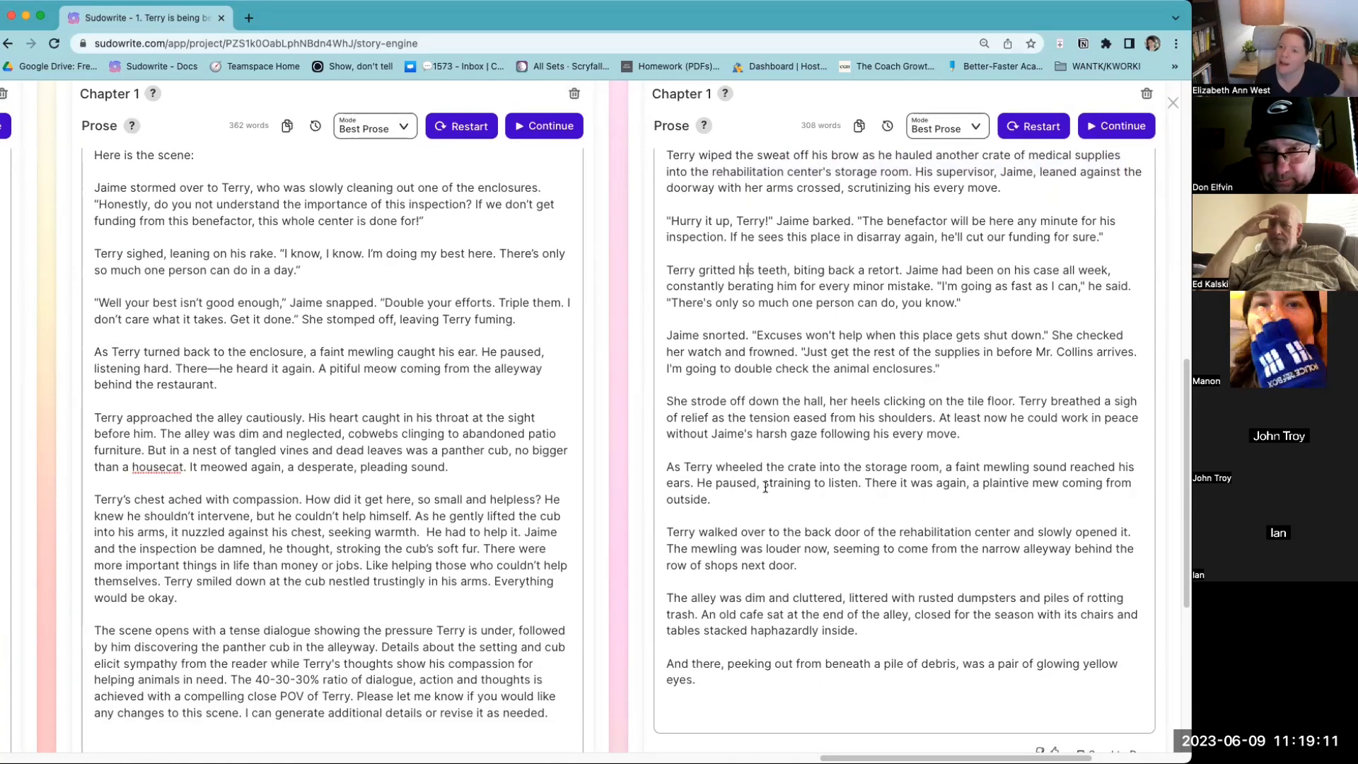
pyautogui.scroll(-1, 756, 495)
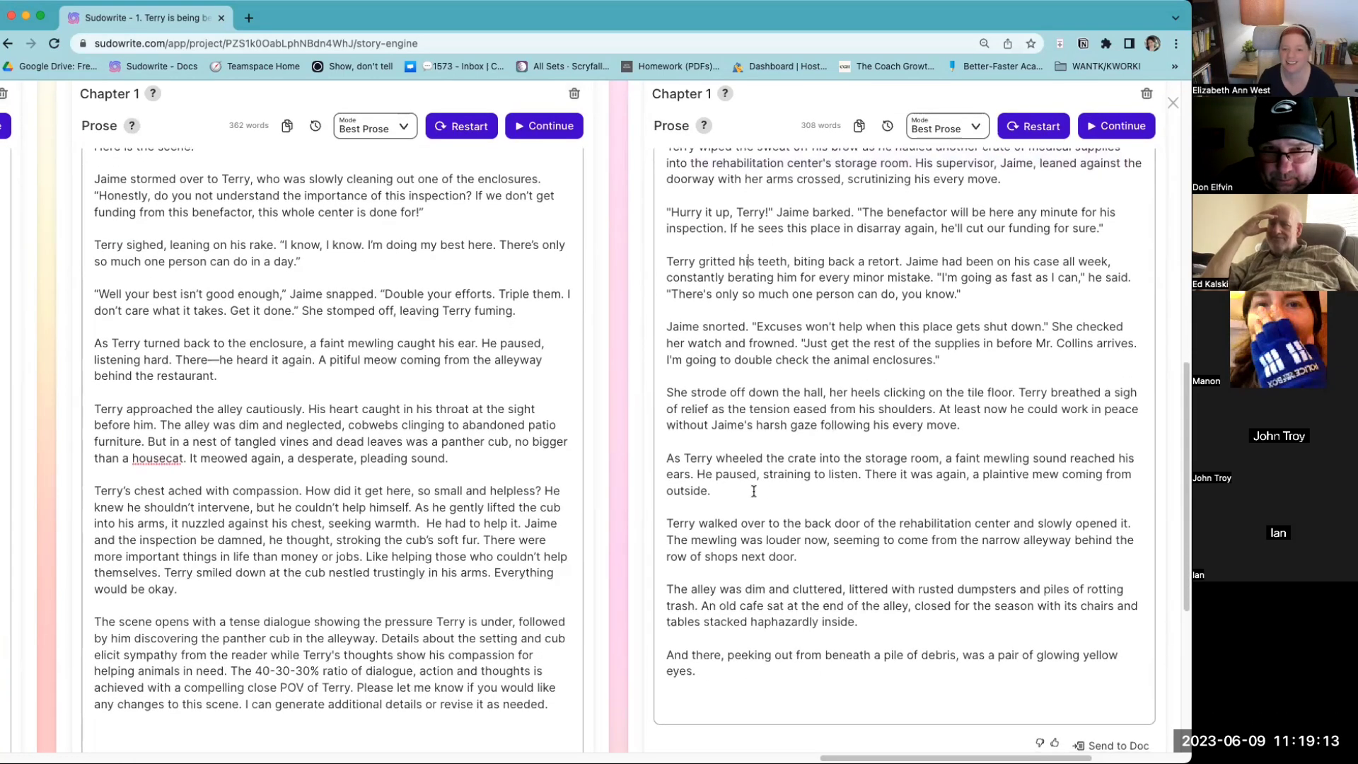
pyautogui.scroll(-1, 747, 507)
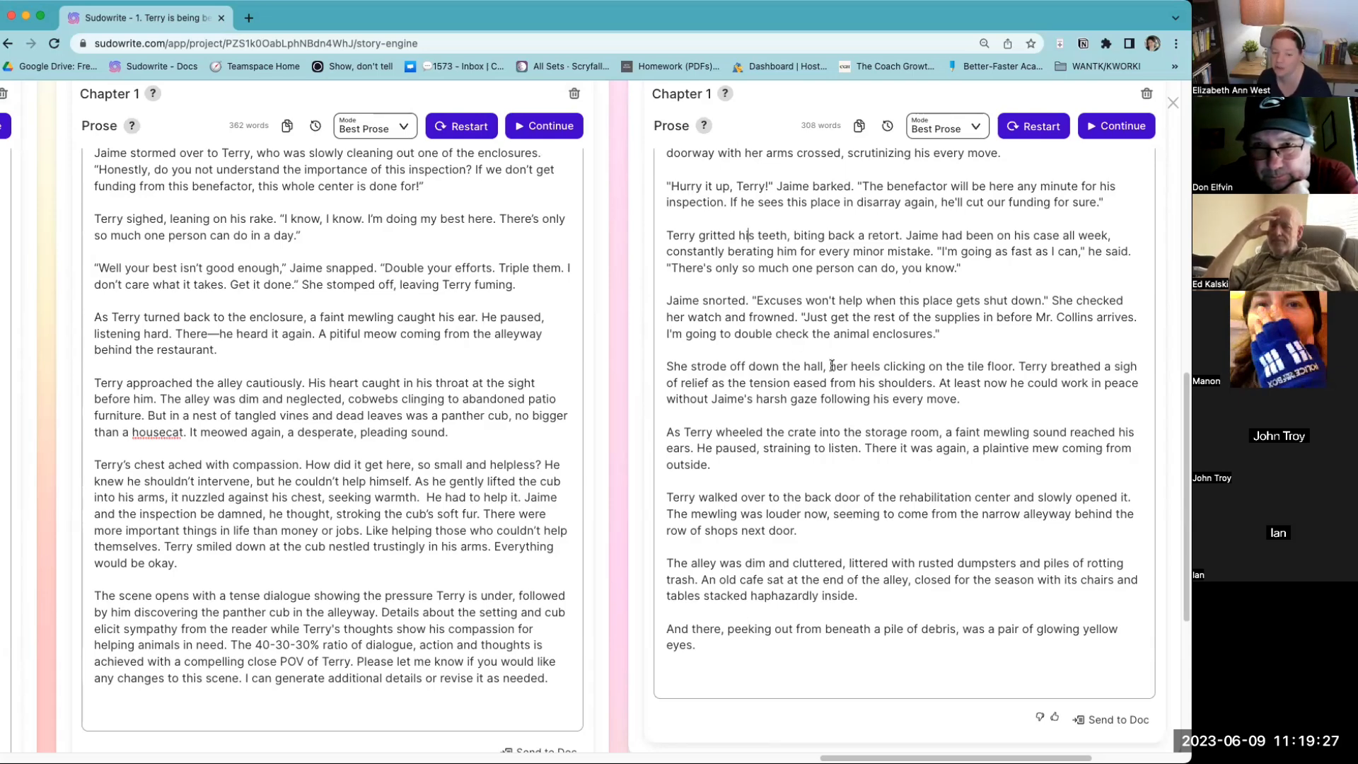
pyautogui.scroll(-1, 832, 365)
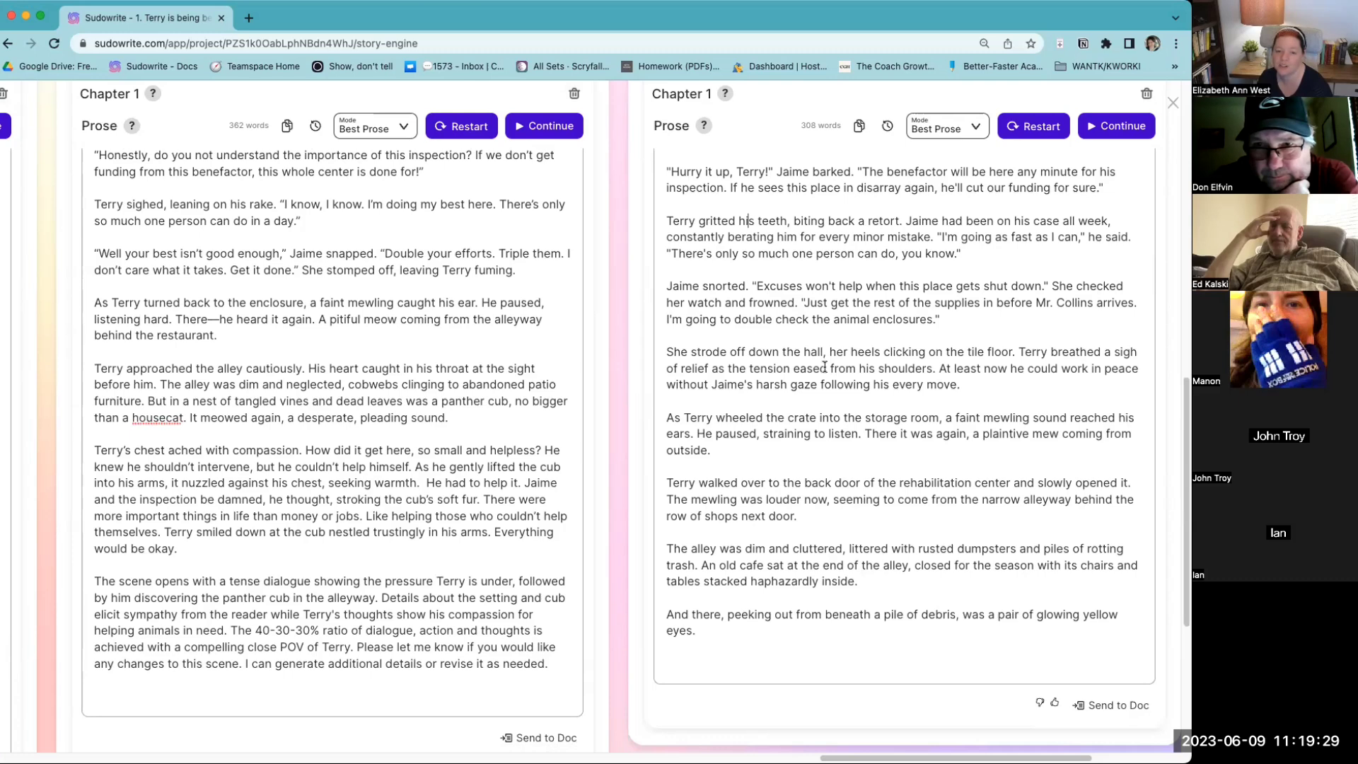
pyautogui.scroll(-5, 825, 367)
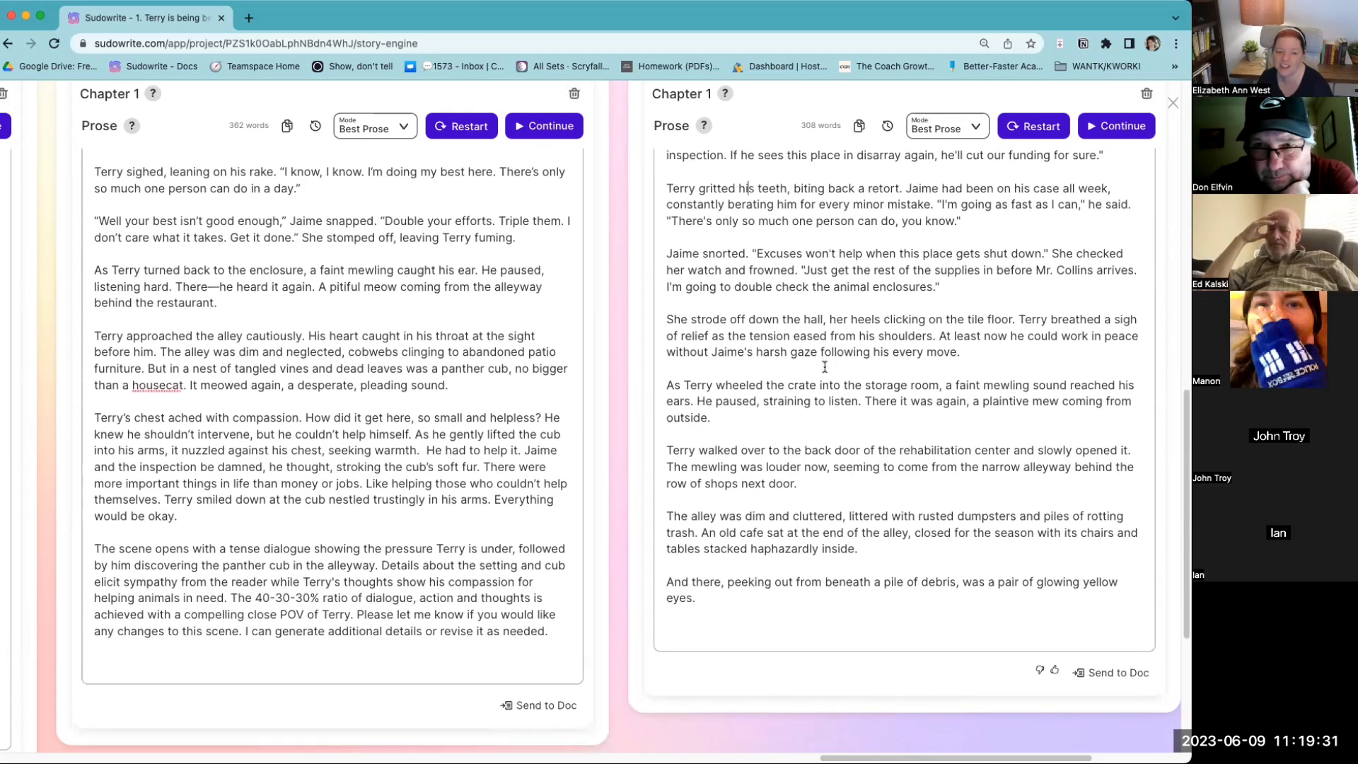
pyautogui.scroll(-2, 825, 366)
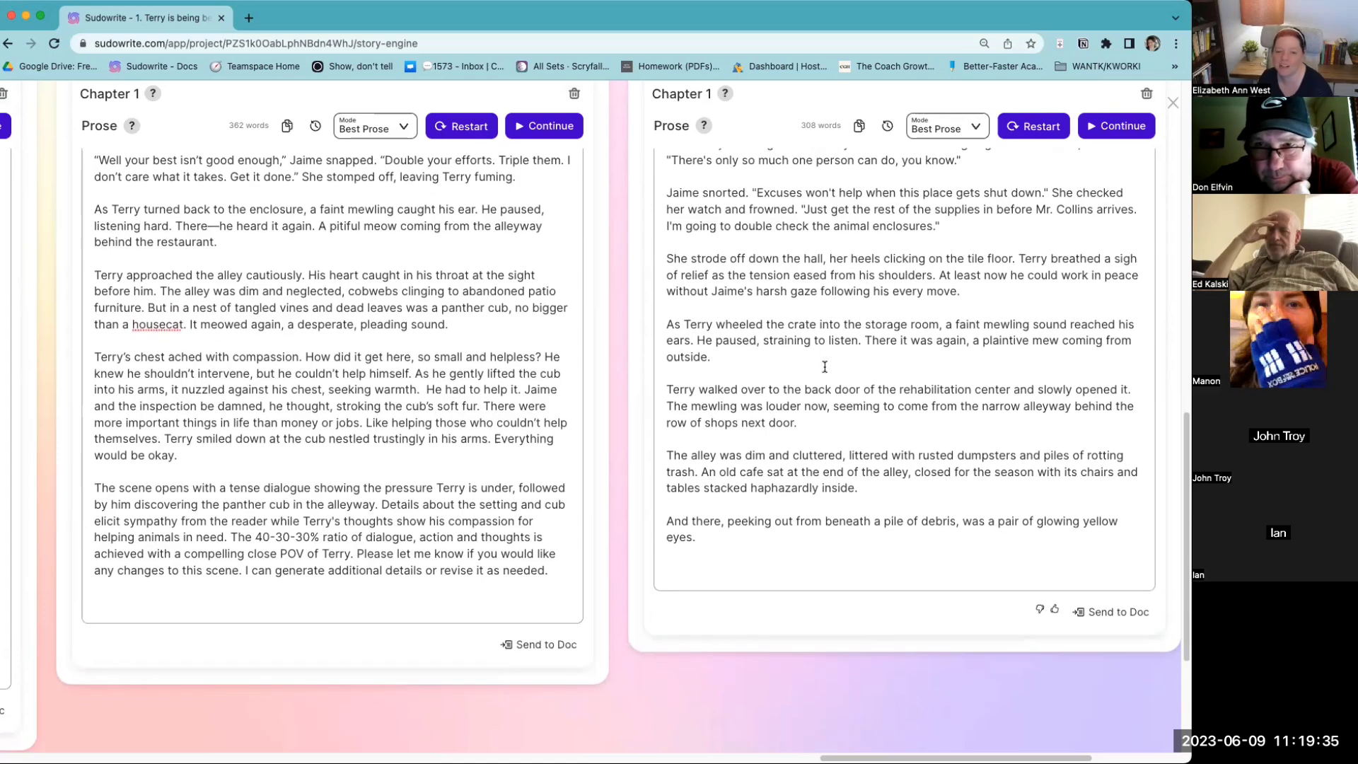
pyautogui.scroll(-2, 825, 368)
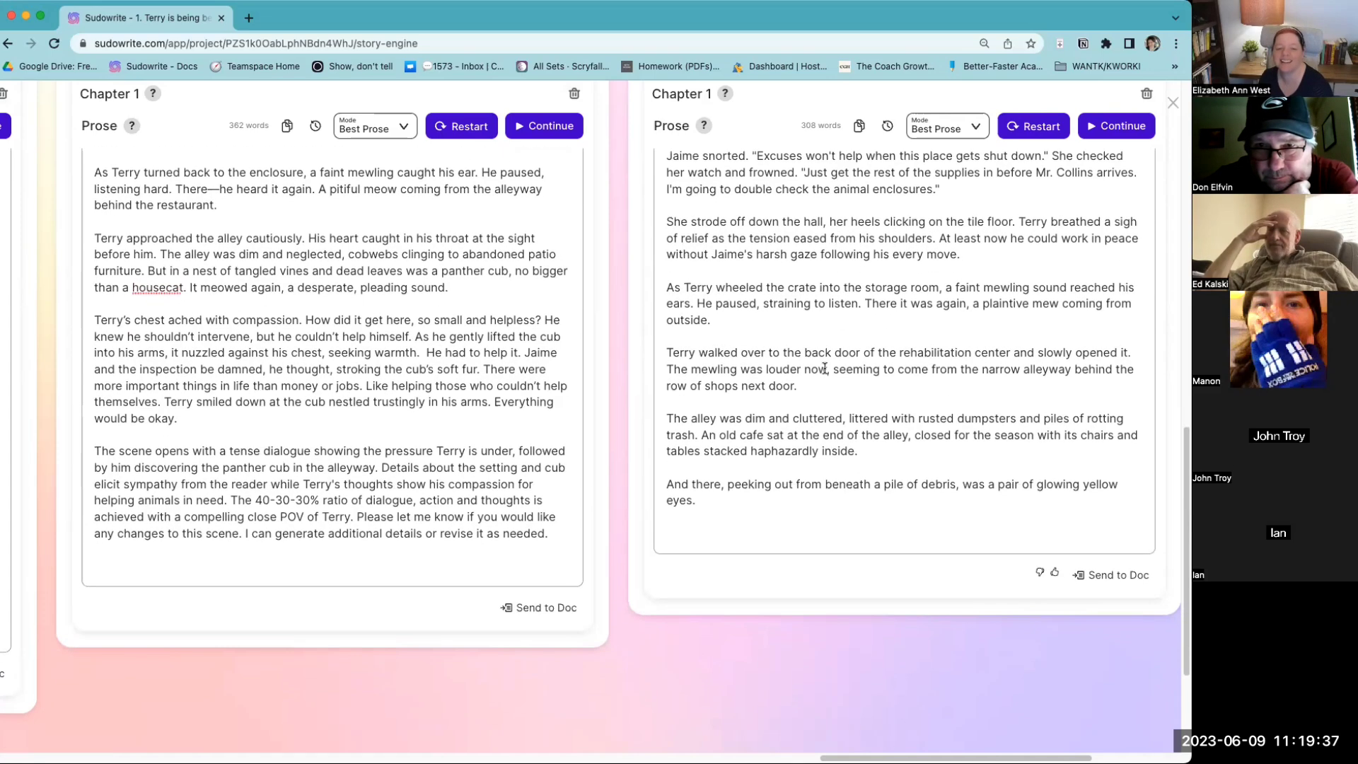
pyautogui.scroll(-1, 824, 367)
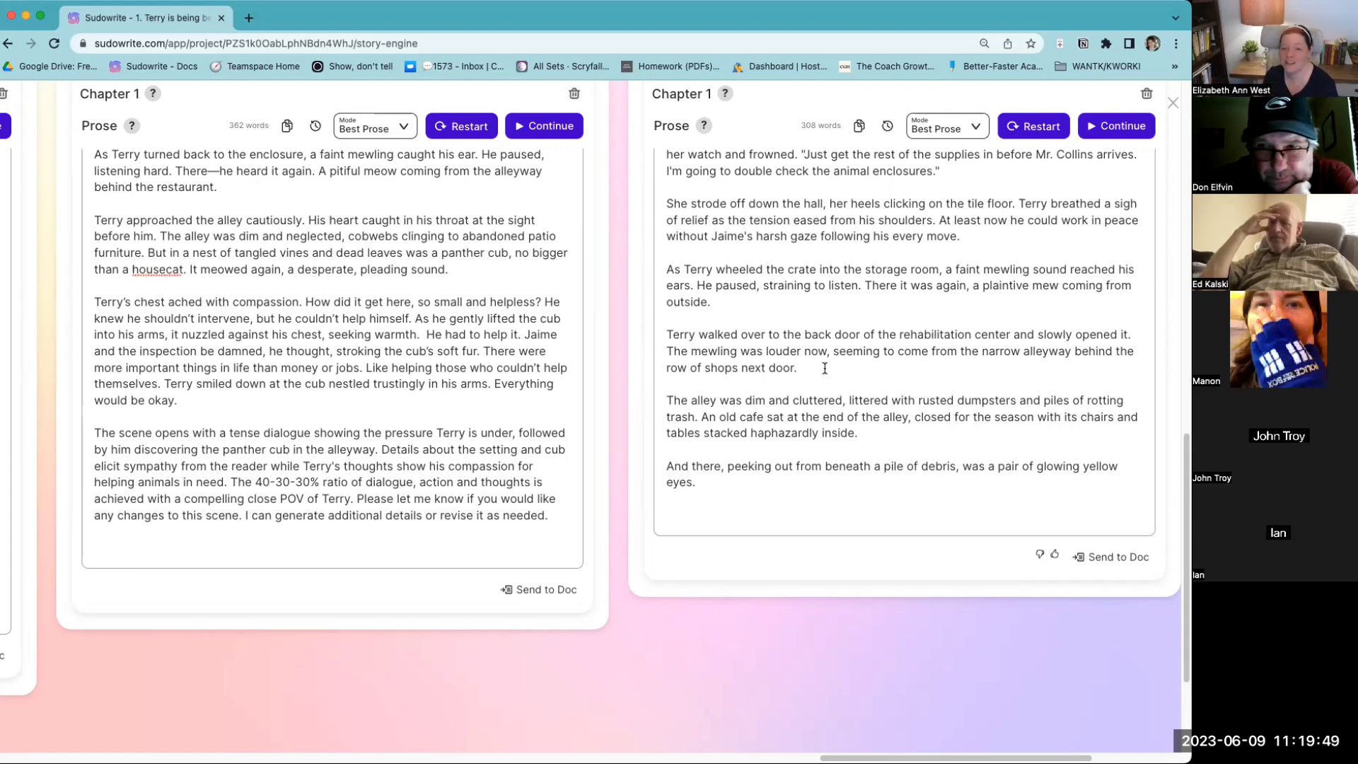
pyautogui.moveTo(850, 205); pyautogui.dragTo(1018, 206)
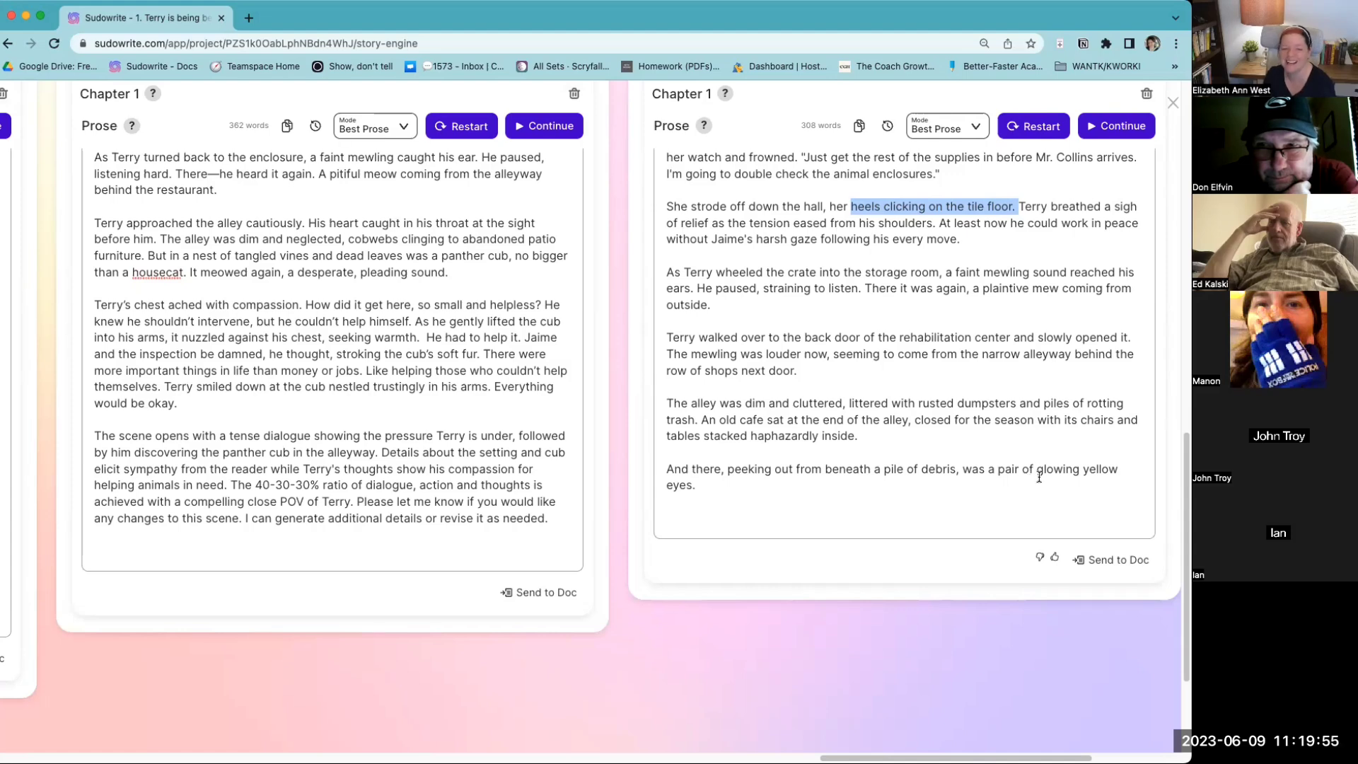
pyautogui.scroll(-1, 1039, 478)
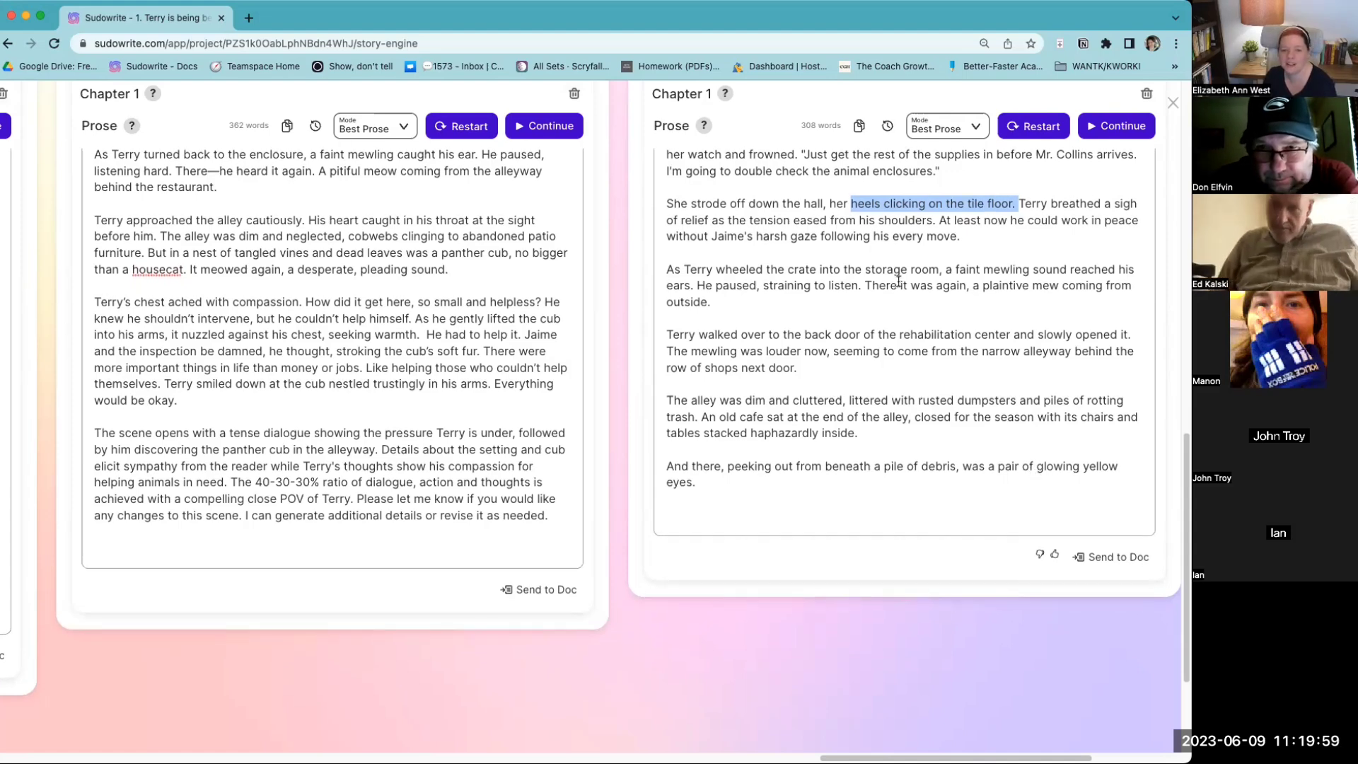
pyautogui.click(898, 281)
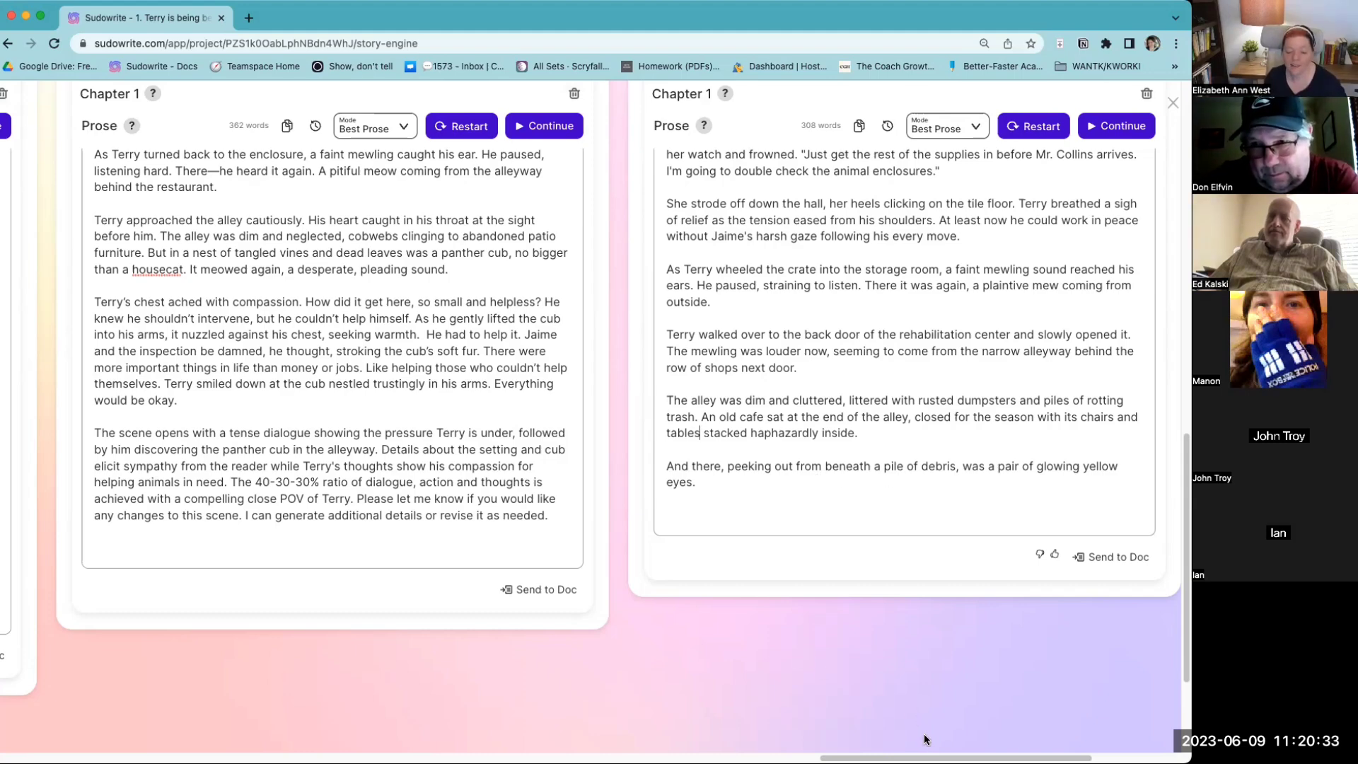
# Step: Return to the Genre and Style settings at the beginning of Story Engine and stop sharing the screen
pyautogui.moveTo(923, 740); pyautogui.dragTo(204, 733)
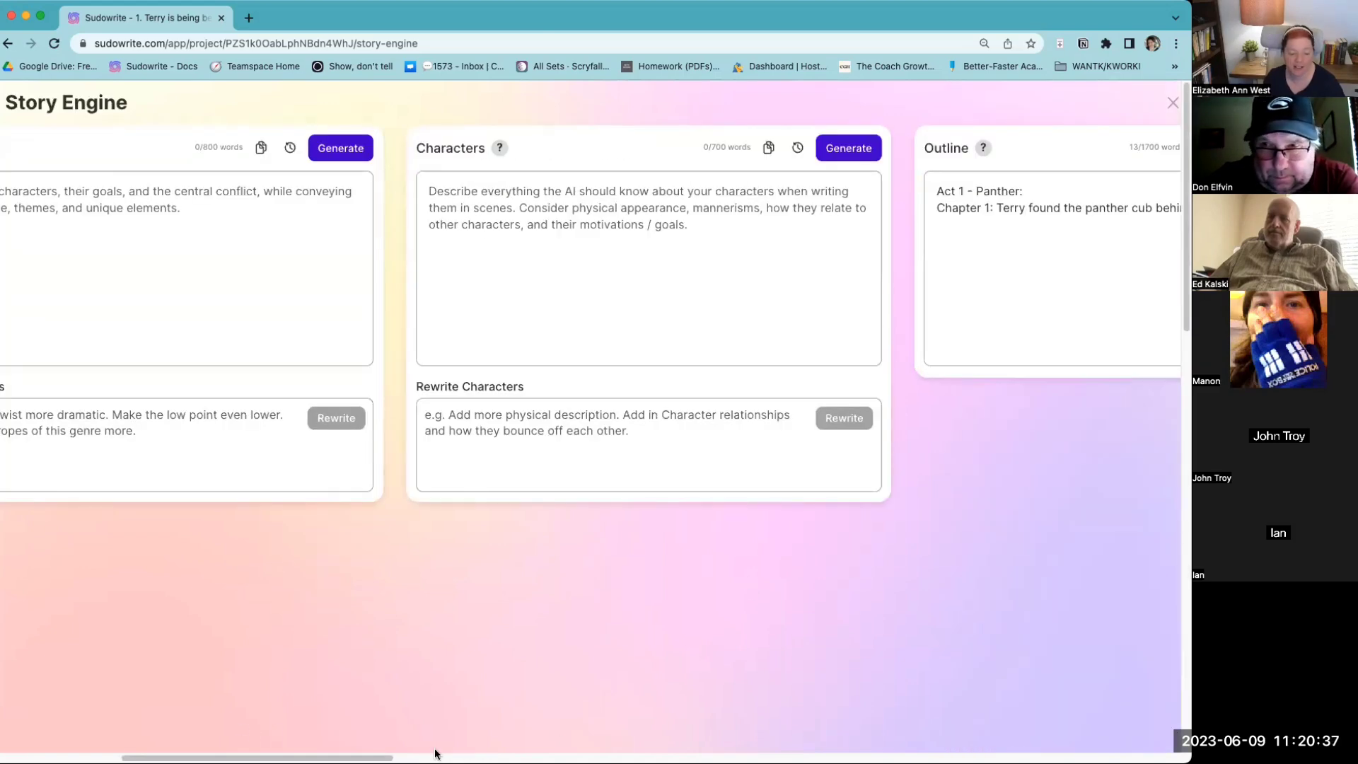
pyautogui.moveTo(377, 754); pyautogui.dragTo(255, 754)
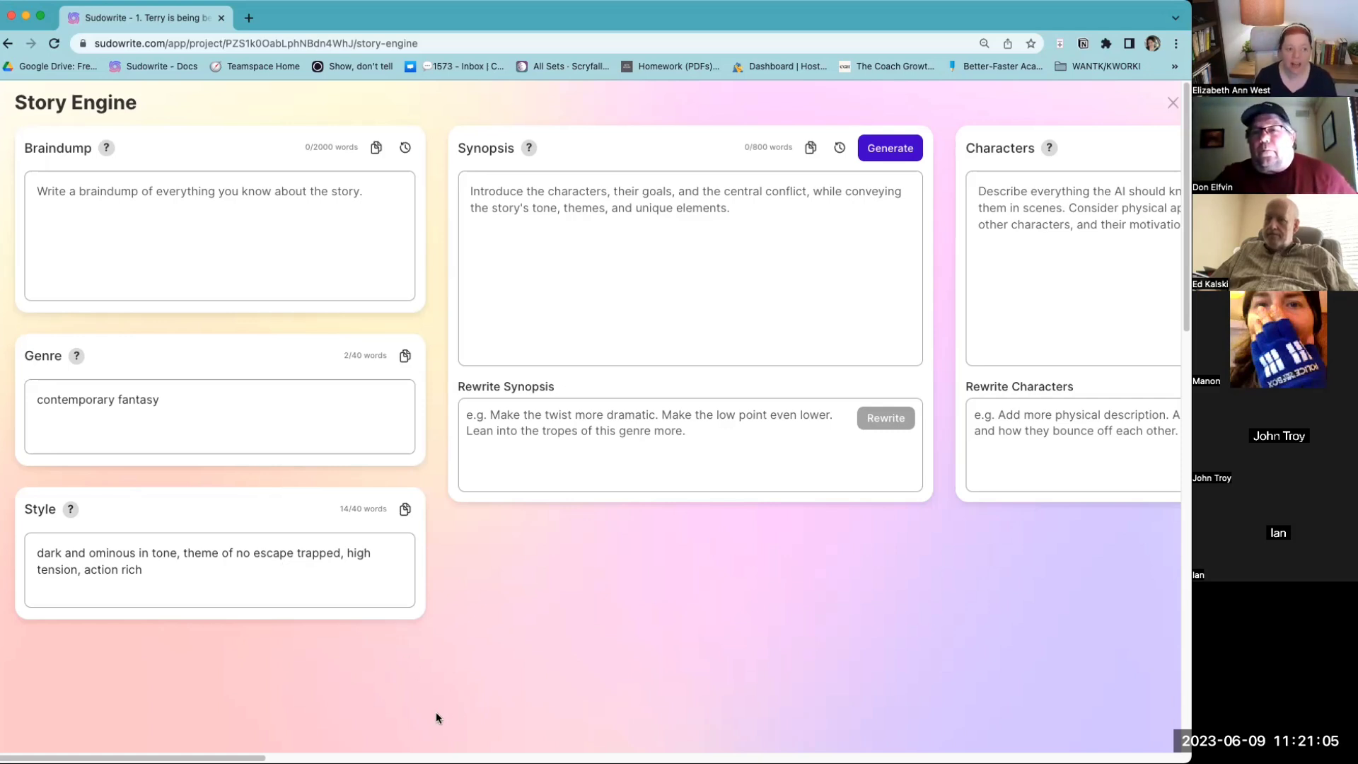
pyautogui.press('super+shift+s')
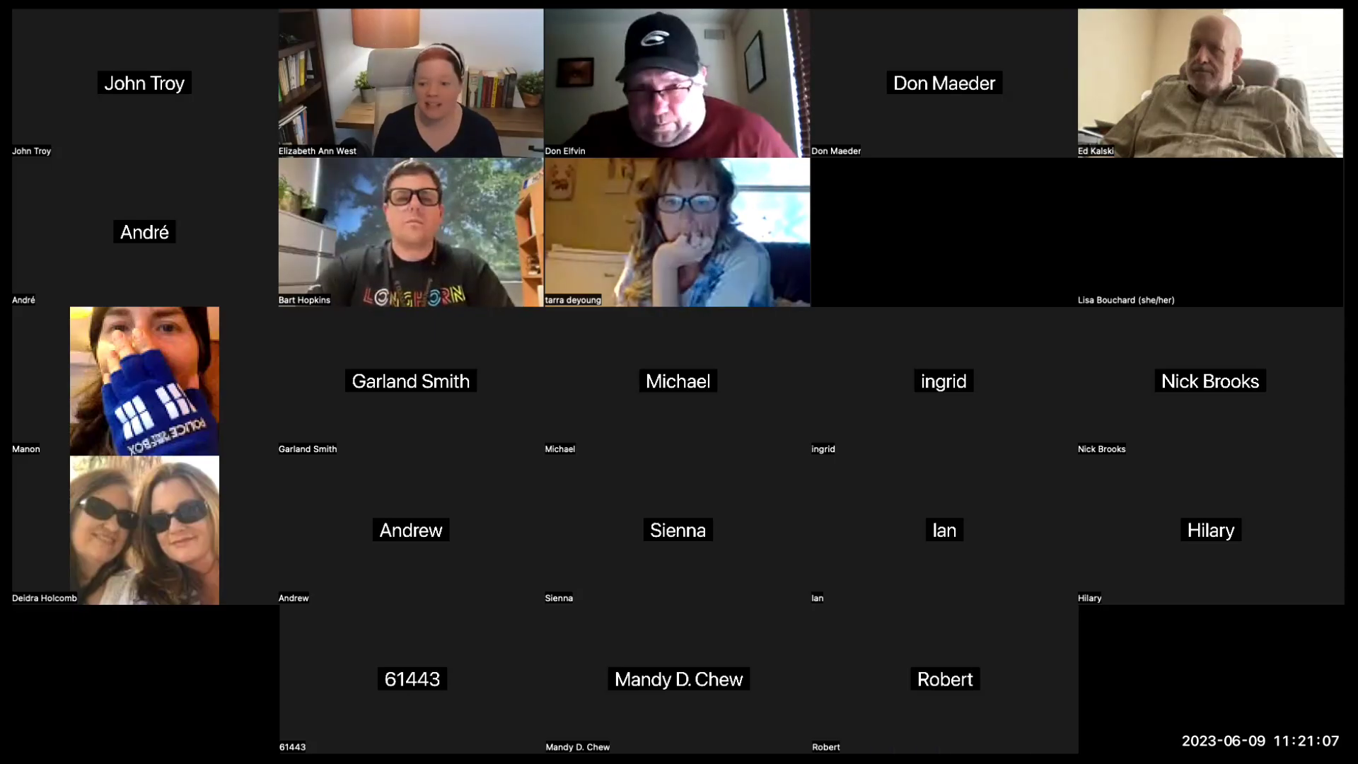